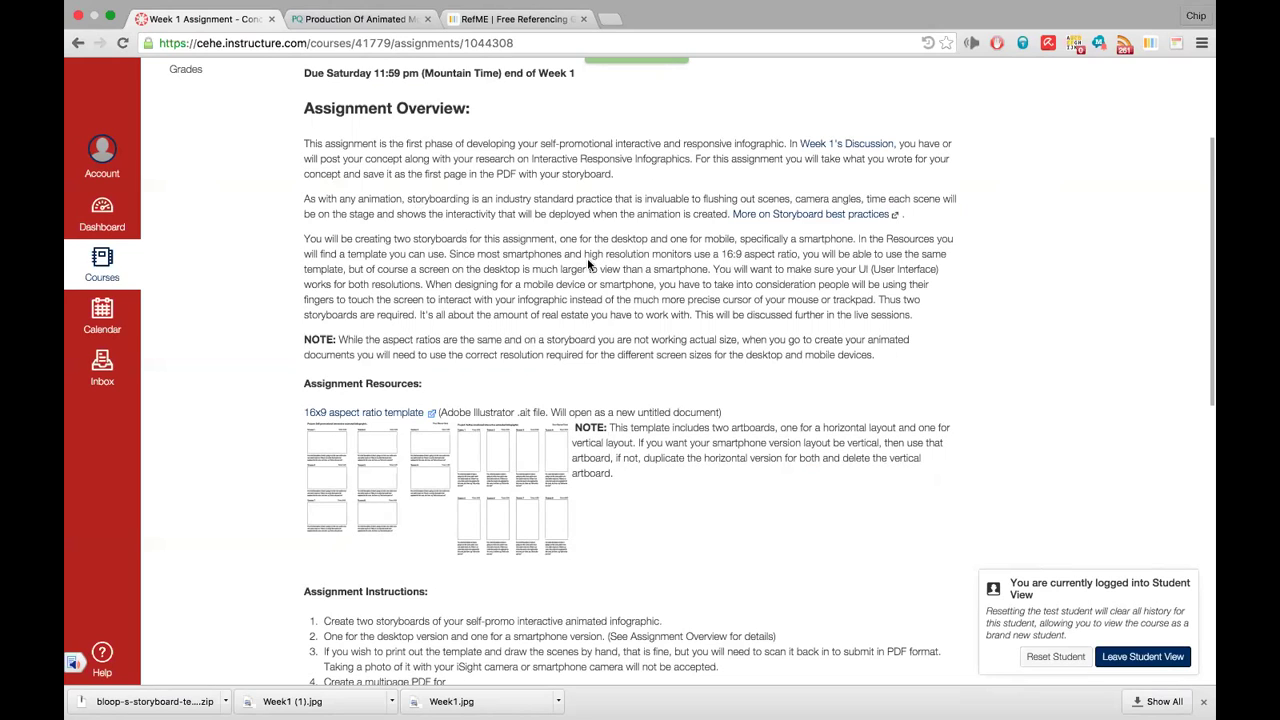
# Check the PowerPoint slideshow in another desktop space, then return to the Canvas assignment page
pyautogui.scroll(-3, 724, 480)
pyautogui.scroll(-1, 724, 484)
pyautogui.scroll(4, 724, 484)
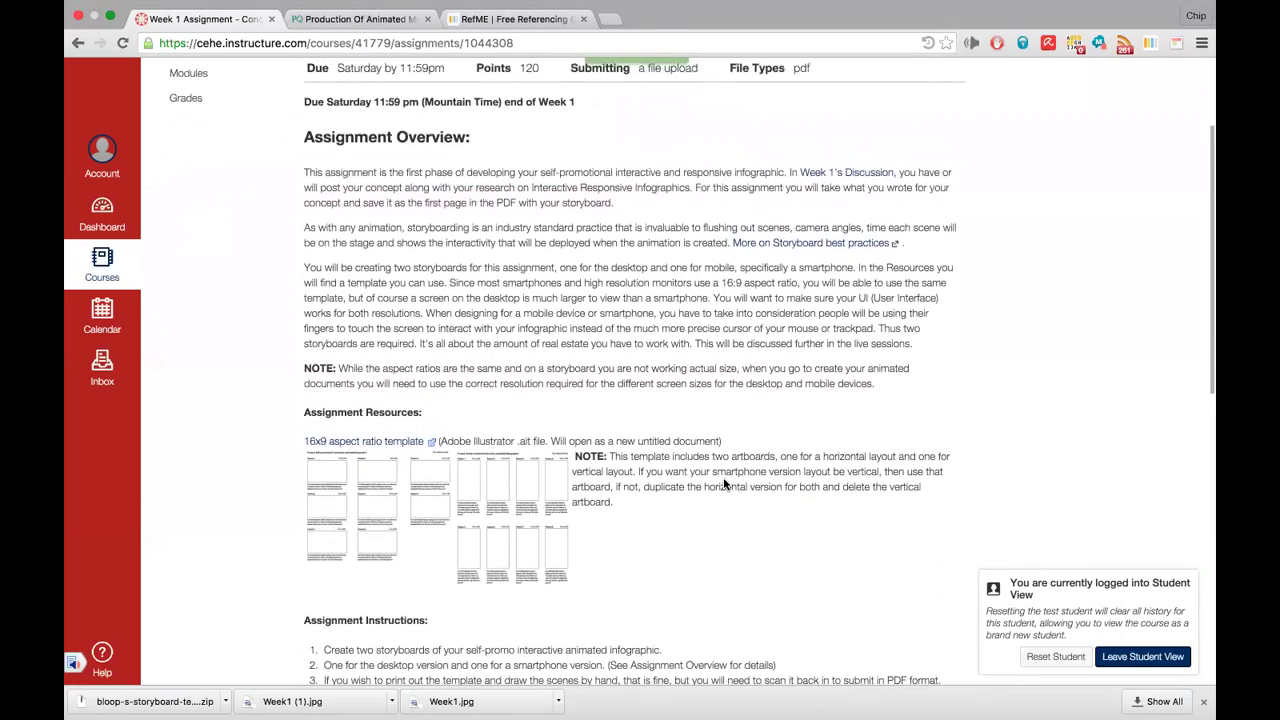
pyautogui.hotkey('ctrl', 'Up')
pyautogui.click(630, 69)
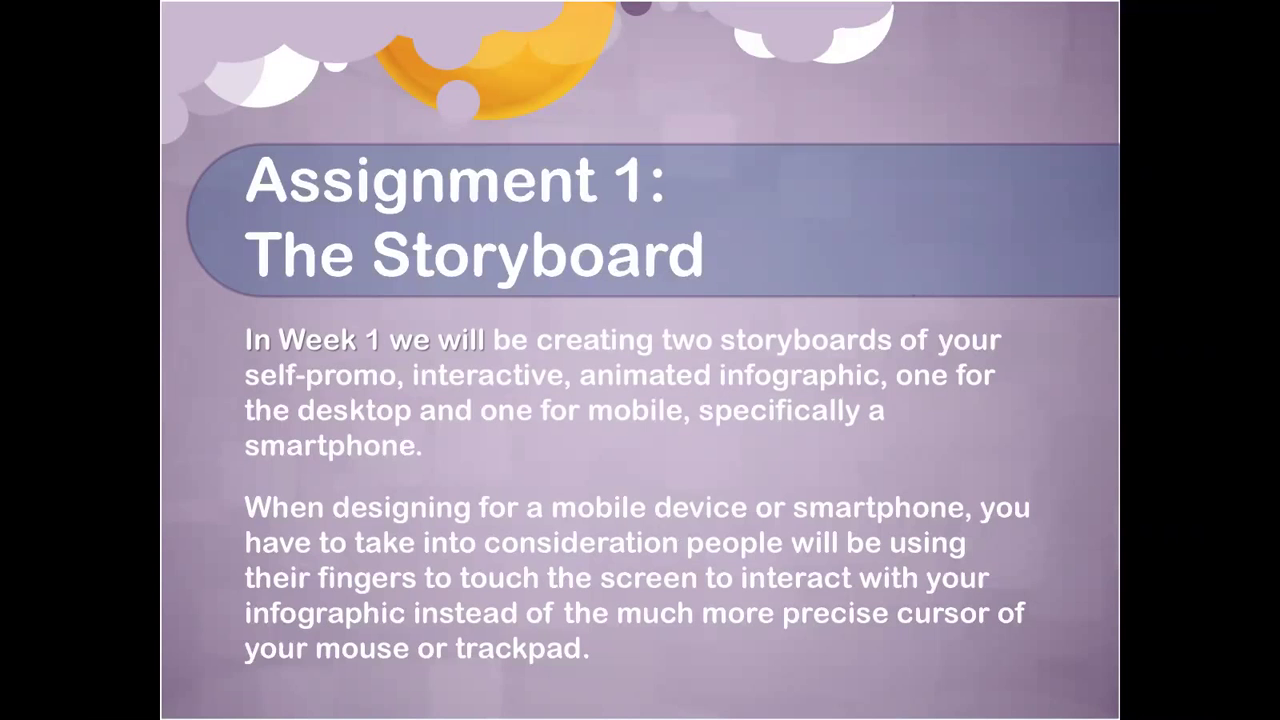
pyautogui.hotkey('ctrl', 'Up')
pyautogui.click(768, 50)
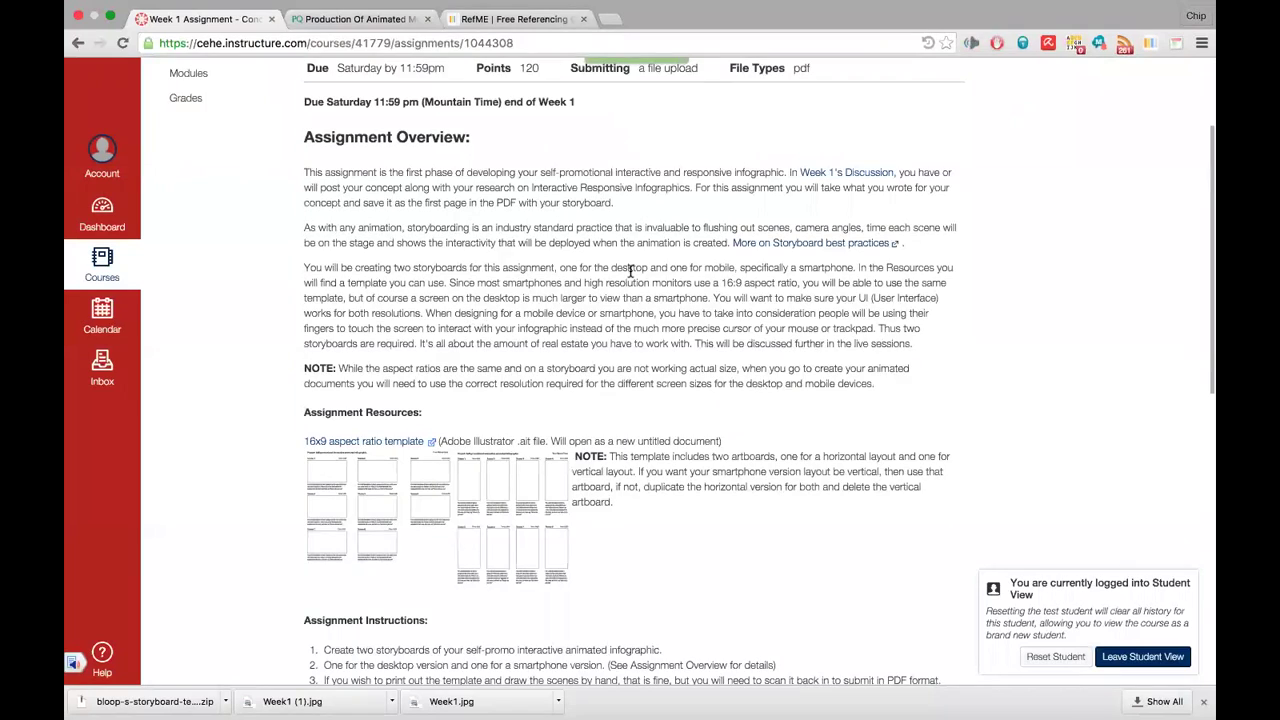
pyautogui.scroll(3, 631, 270)
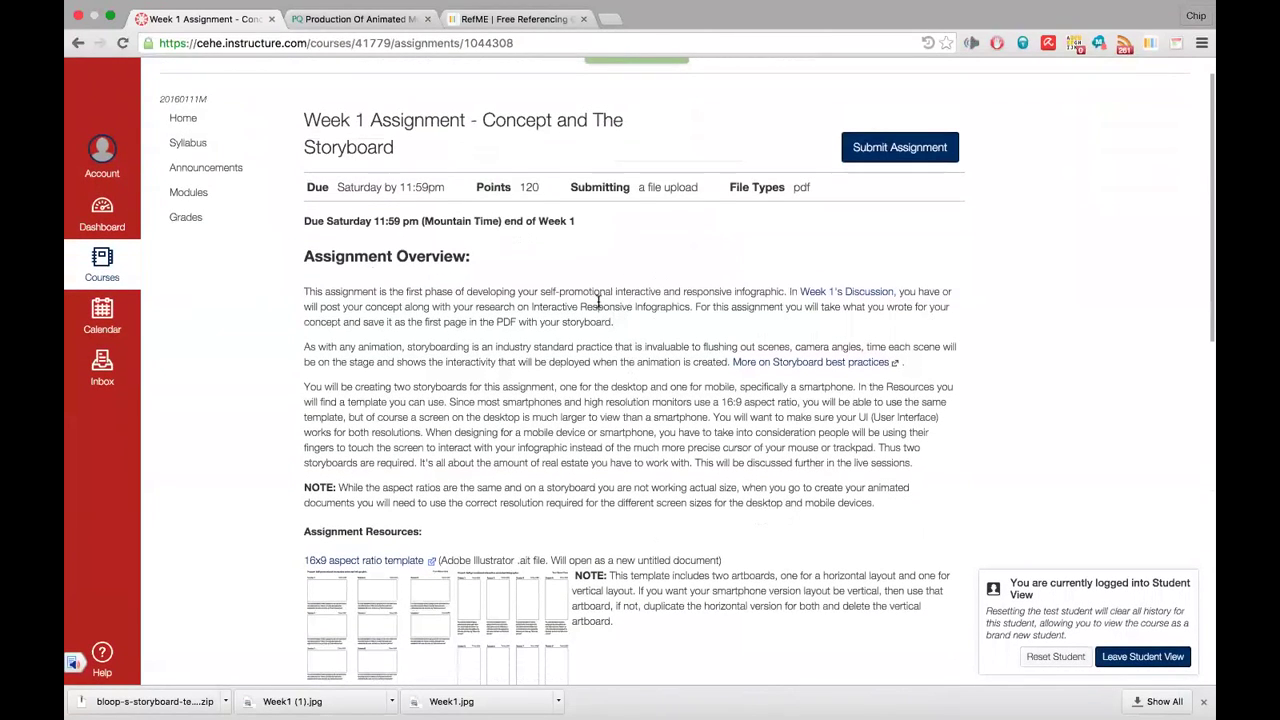
# Go from the course Home page into the Week 1 Overview, then on to Week 1 Readings & Tools
pyautogui.click(183, 118)
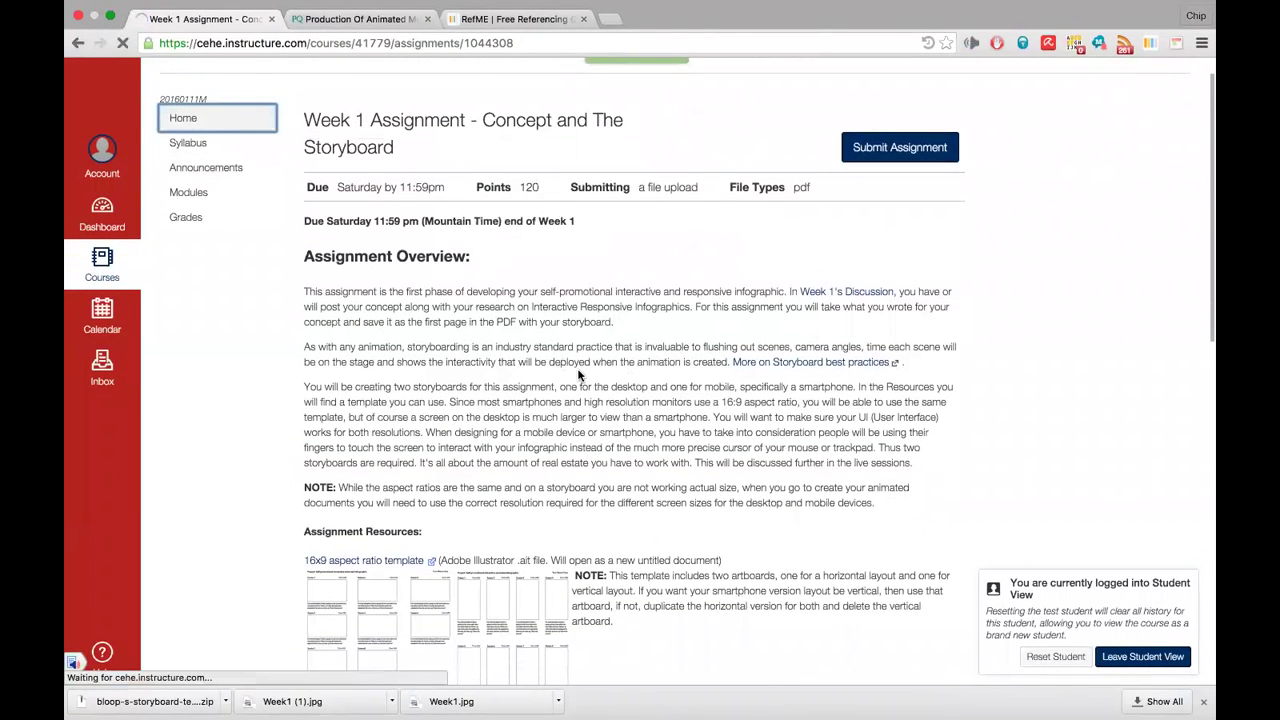
pyautogui.scroll(-1, 470, 420)
pyautogui.scroll(-1, 479, 483)
pyautogui.click(405, 464)
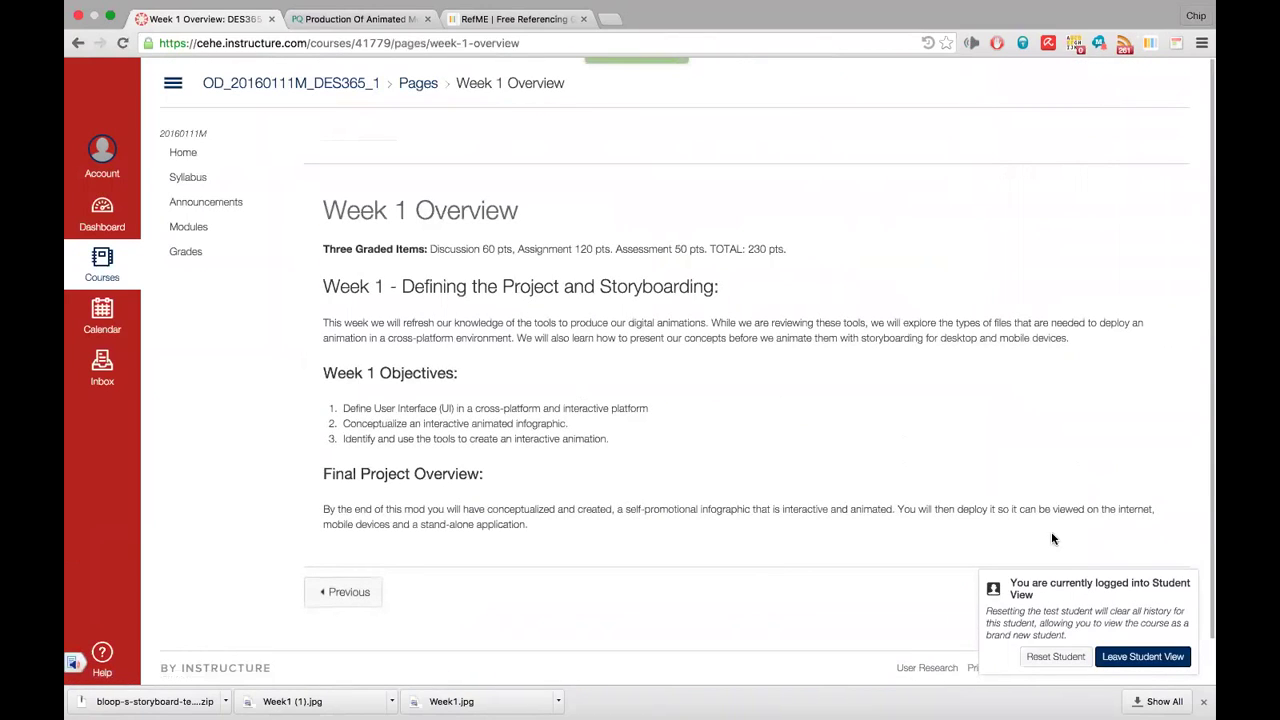
pyautogui.scroll(-1, 1038, 485)
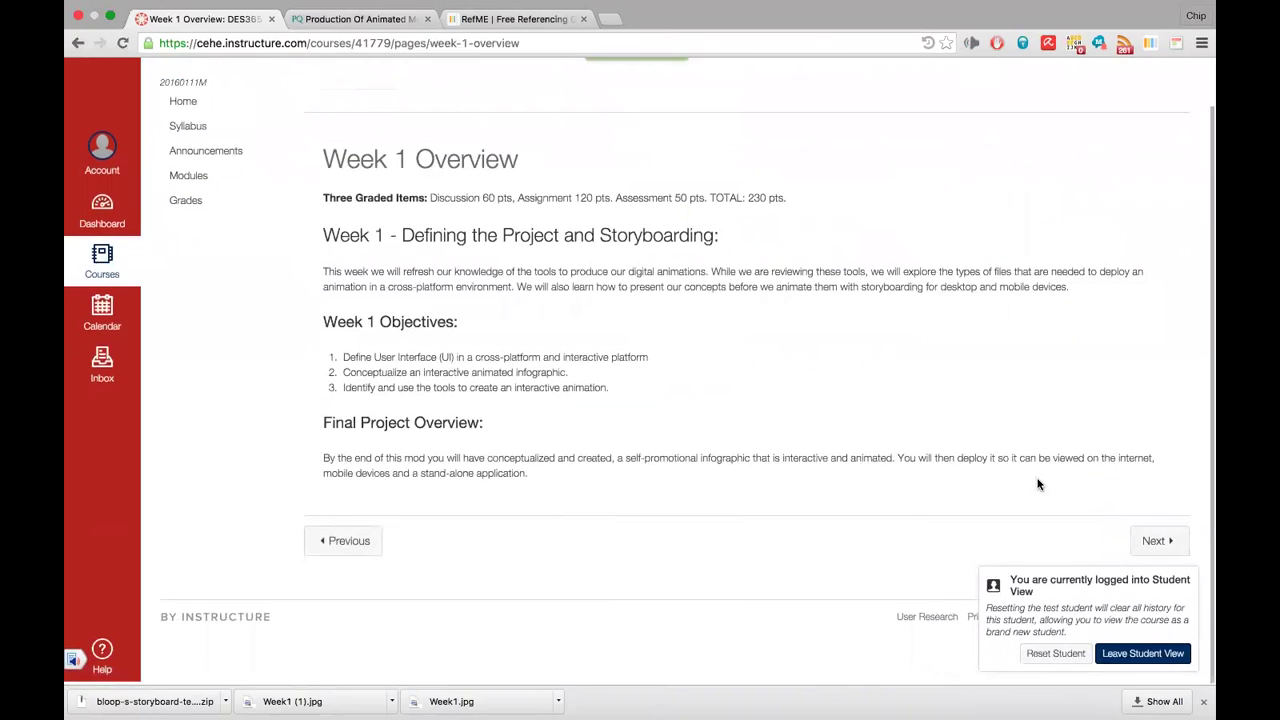
pyautogui.click(1156, 541)
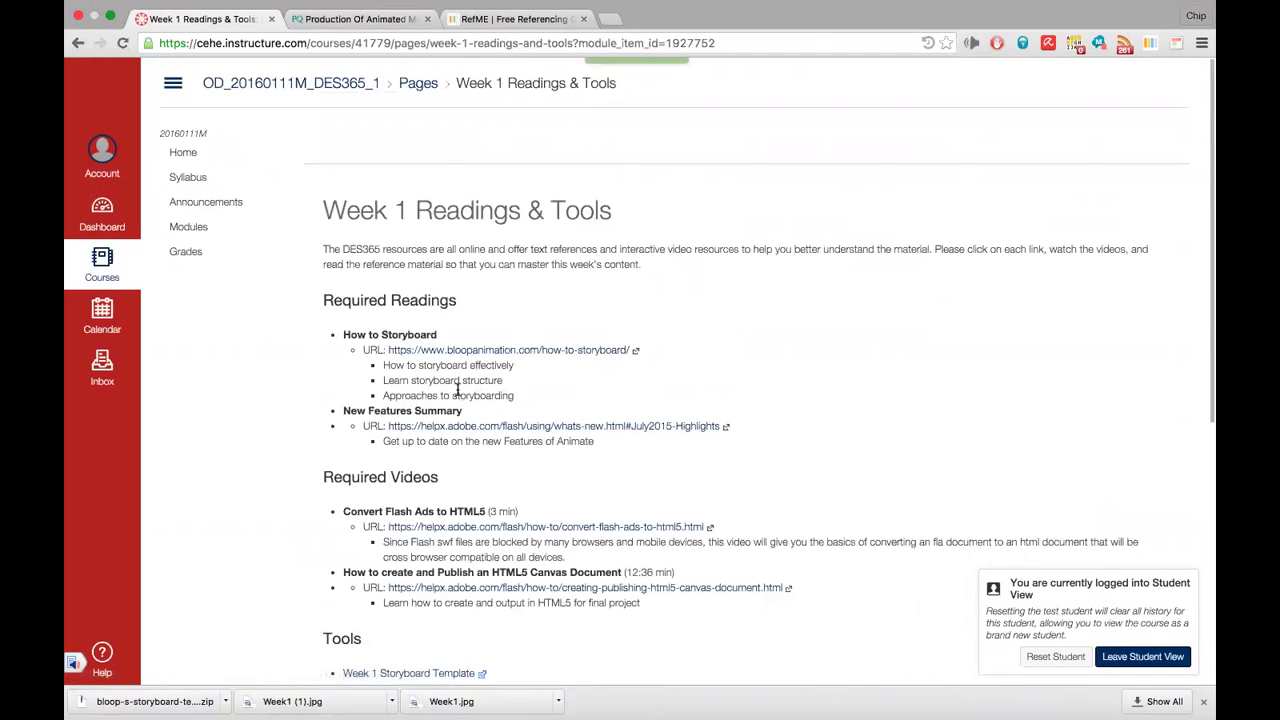
# Open the bloopanimation.com How to Storyboard article and scroll through its storyboarding tips
pyautogui.click(535, 352)
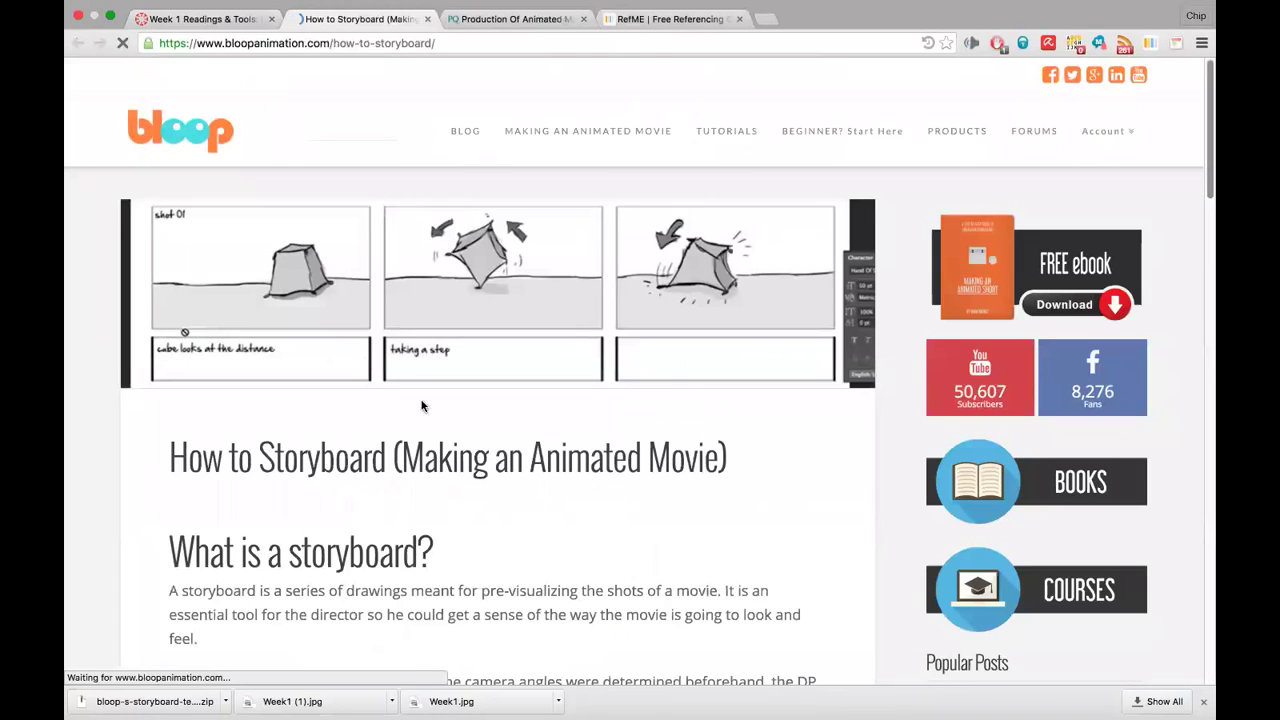
pyautogui.scroll(-1, 665, 540)
pyautogui.scroll(-5, 665, 540)
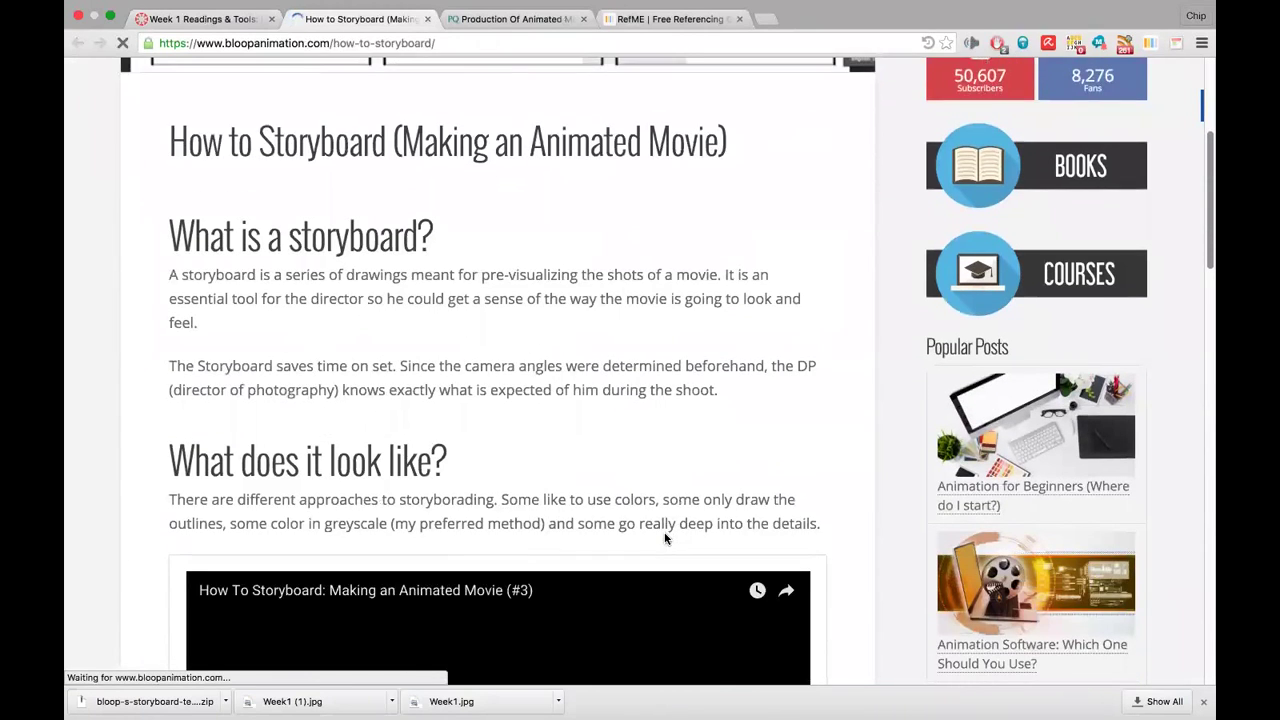
pyautogui.scroll(-2, 665, 540)
pyautogui.scroll(-3, 665, 540)
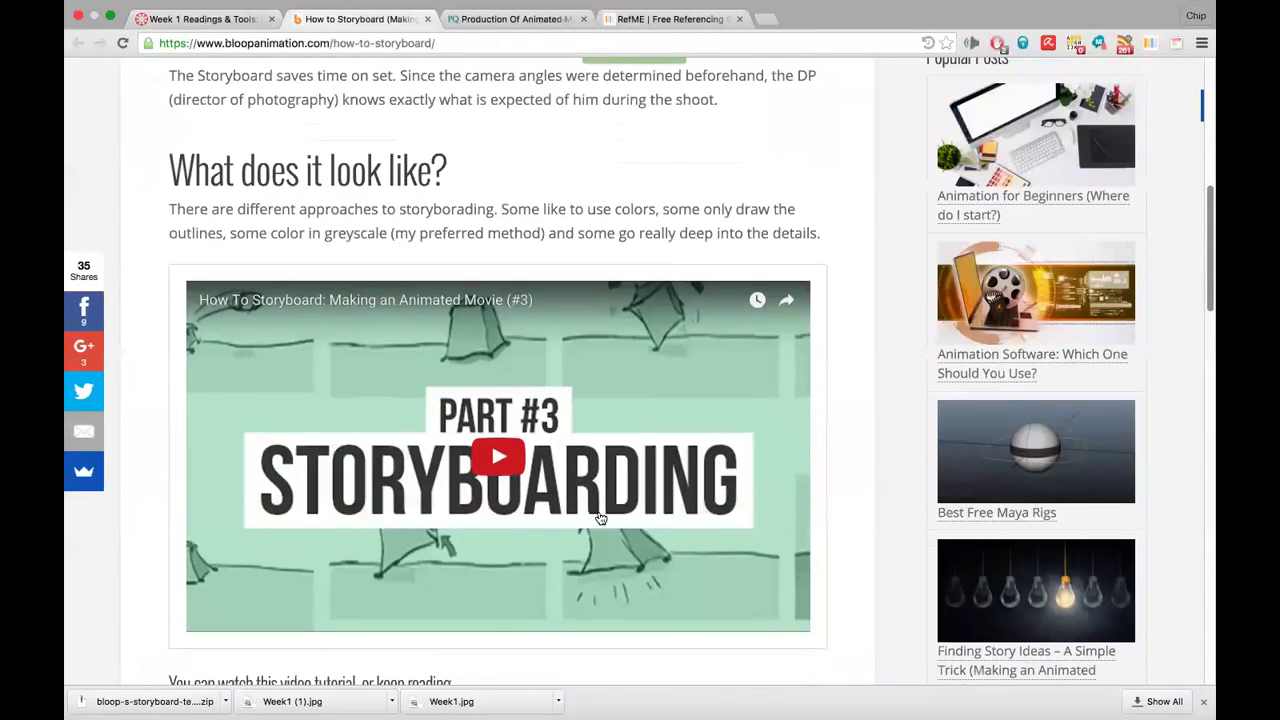
pyautogui.scroll(-2, 648, 568)
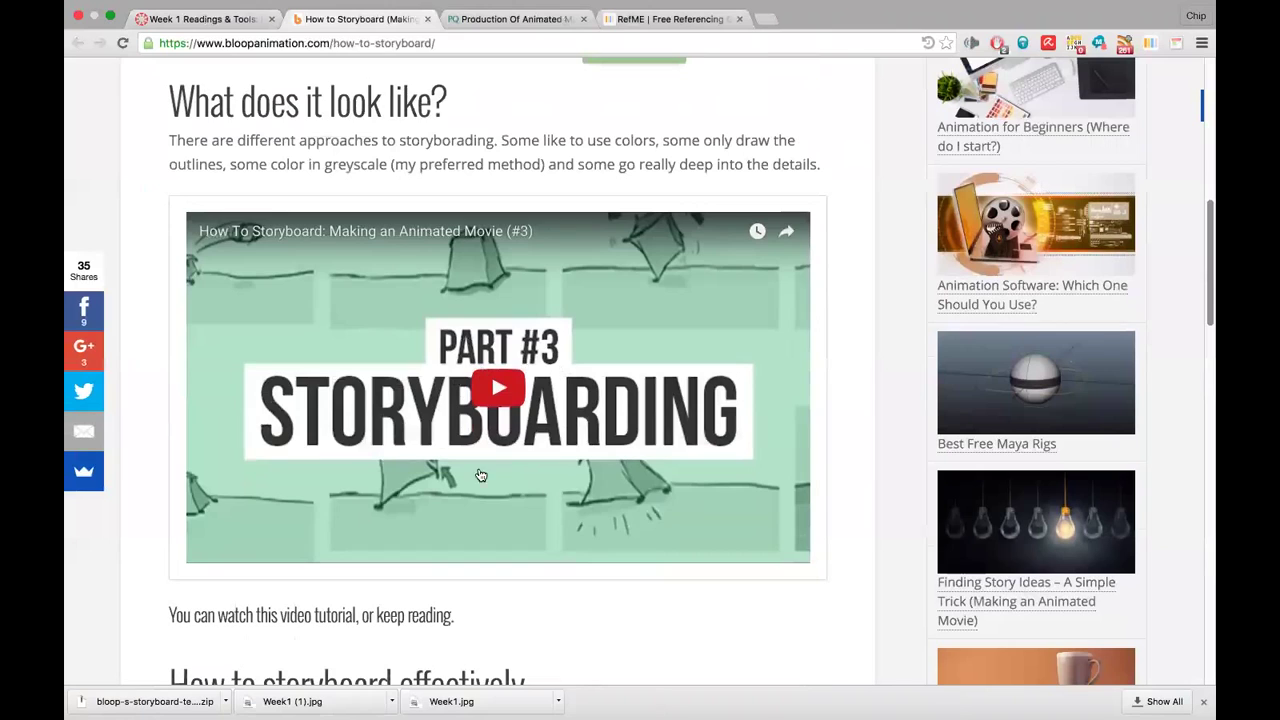
pyautogui.scroll(1, 674, 515)
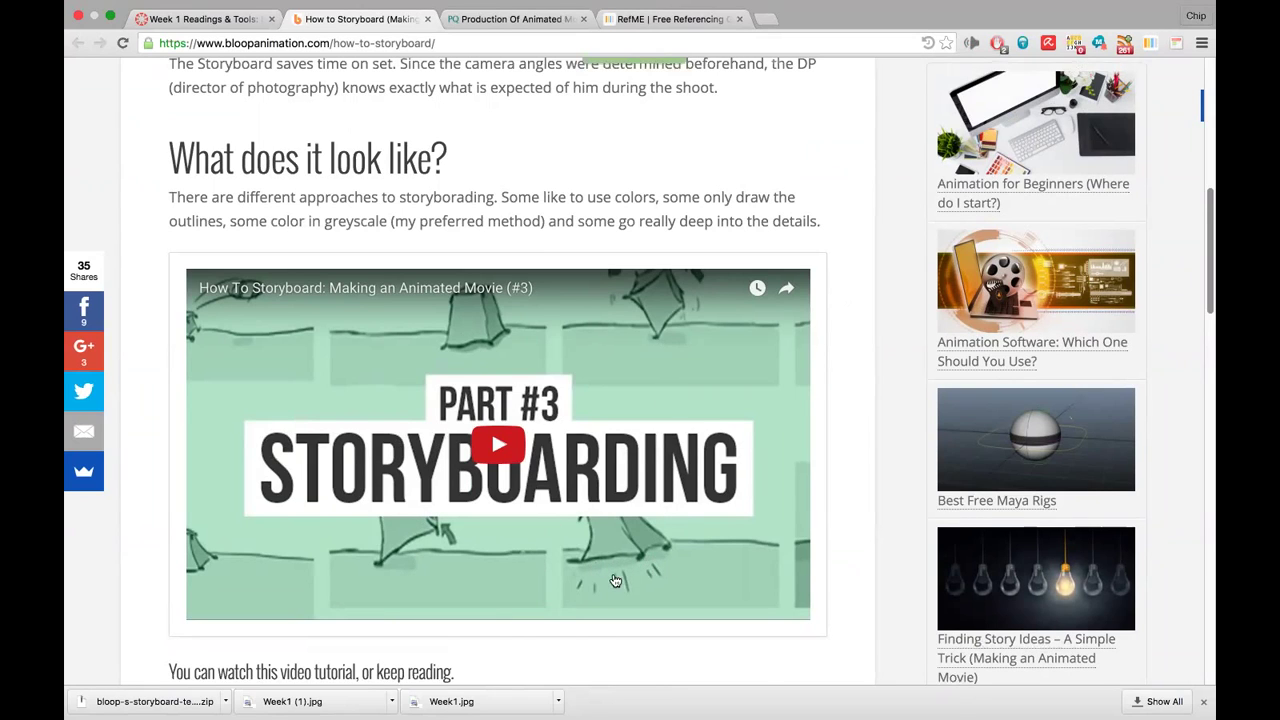
pyautogui.scroll(-3, 615, 580)
pyautogui.scroll(3, 615, 580)
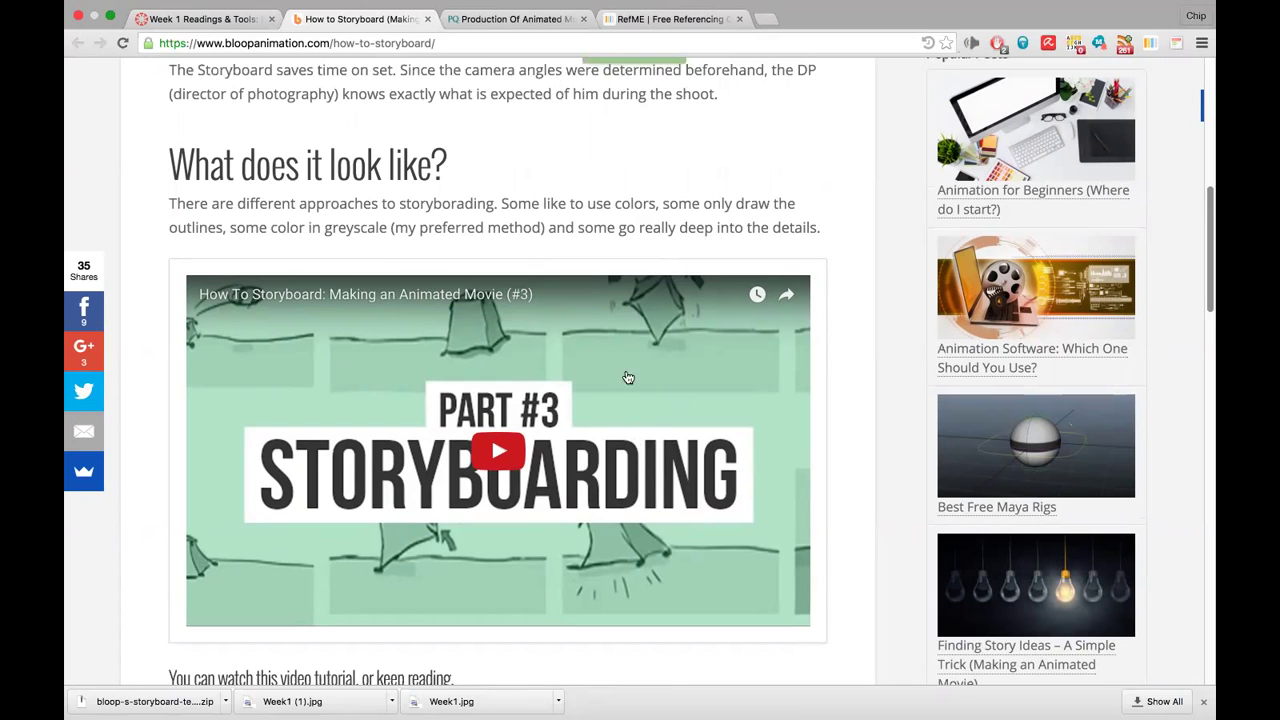
pyautogui.scroll(-3, 616, 492)
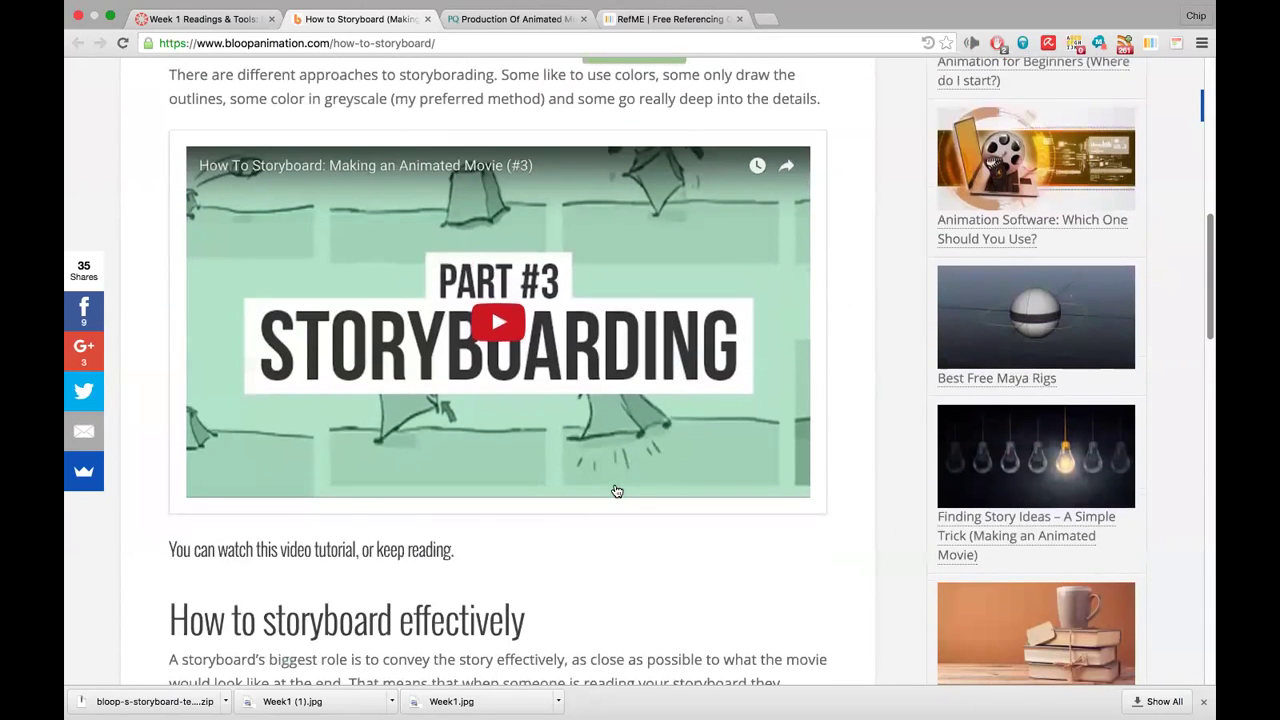
pyautogui.scroll(-2, 610, 396)
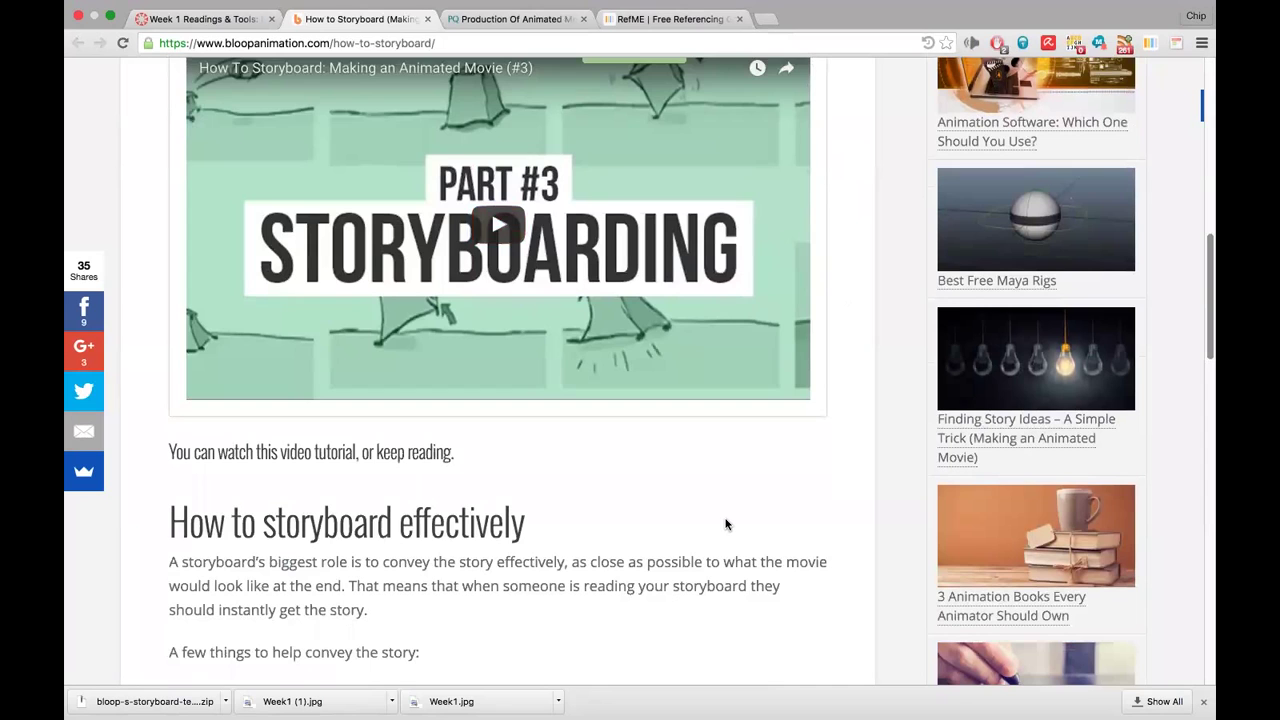
pyautogui.scroll(-6, 726, 524)
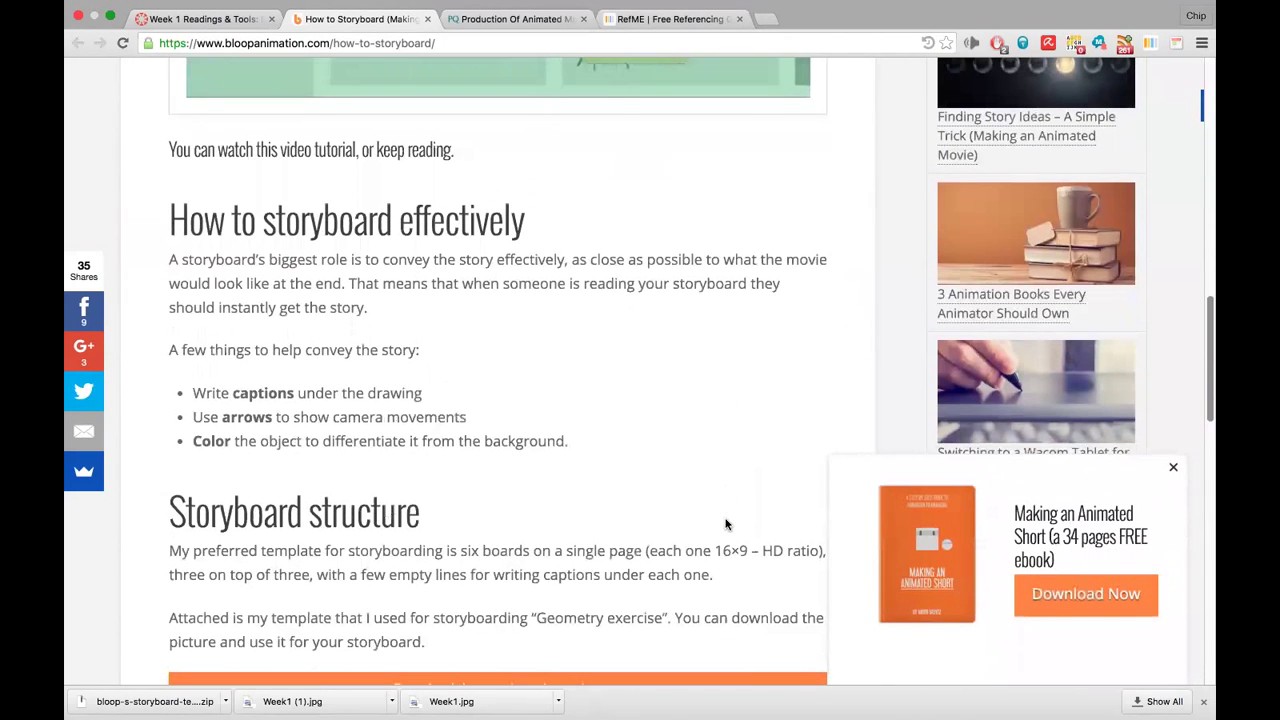
# Close the free ebook pop-up covering the article
pyautogui.click(1173, 467)
pyautogui.scroll(-6, 560, 422)
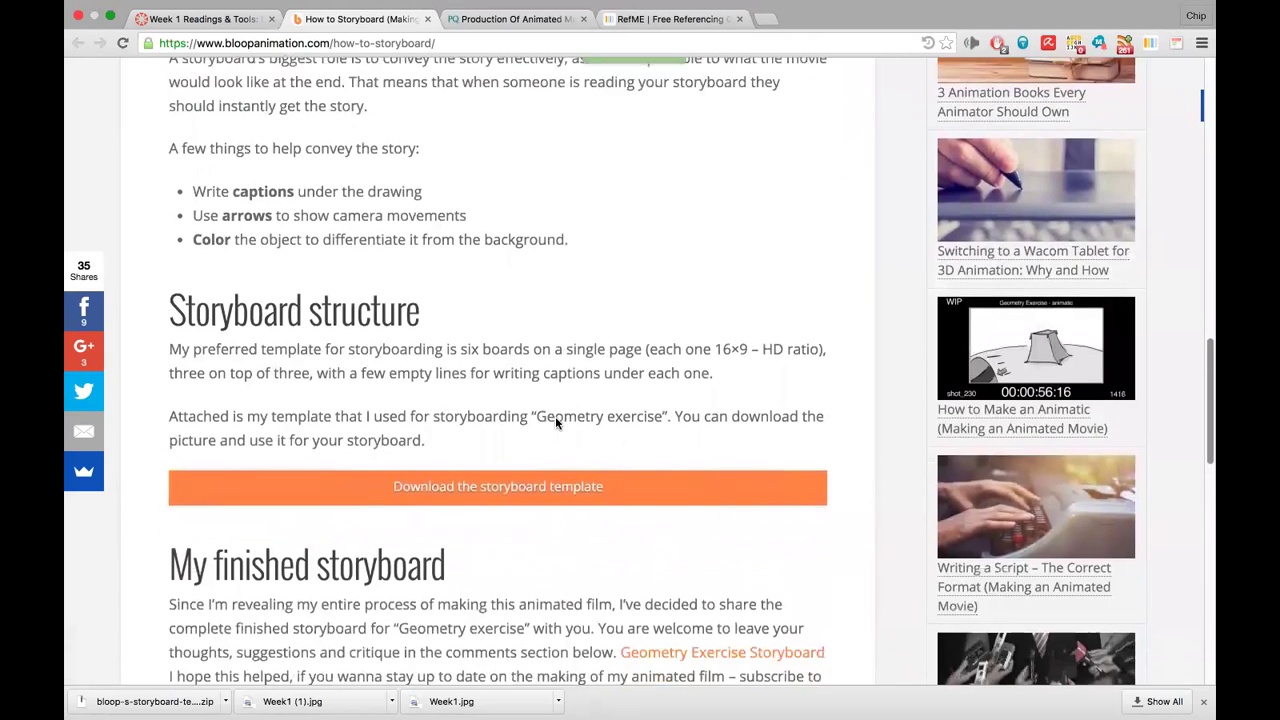
pyautogui.scroll(5, 556, 422)
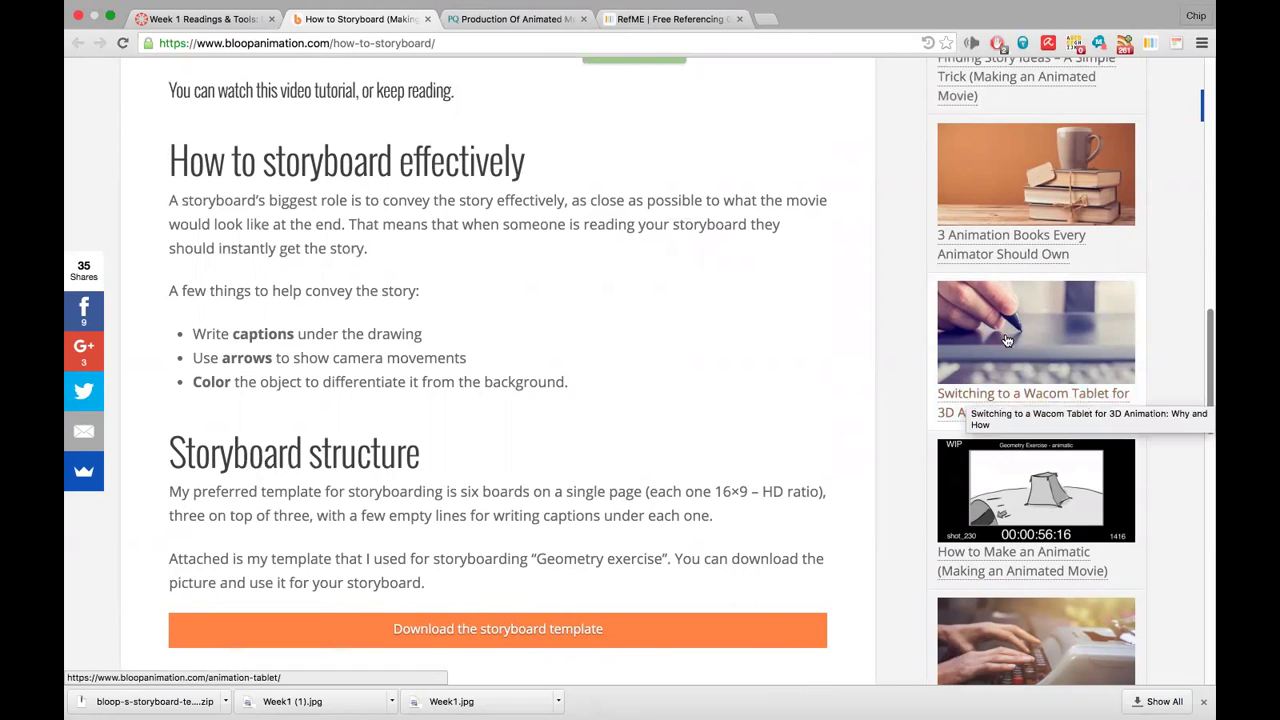
pyautogui.scroll(5, 546, 374)
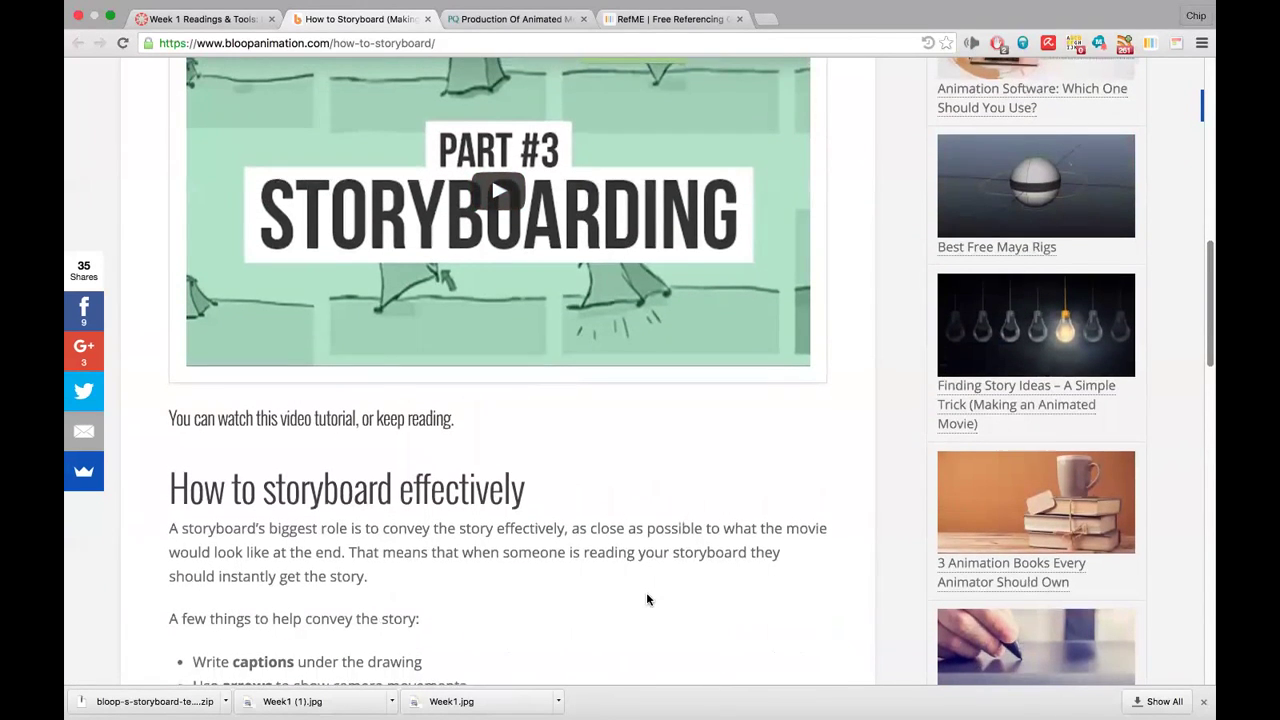
pyautogui.scroll(-3, 646, 600)
pyautogui.scroll(3, 646, 599)
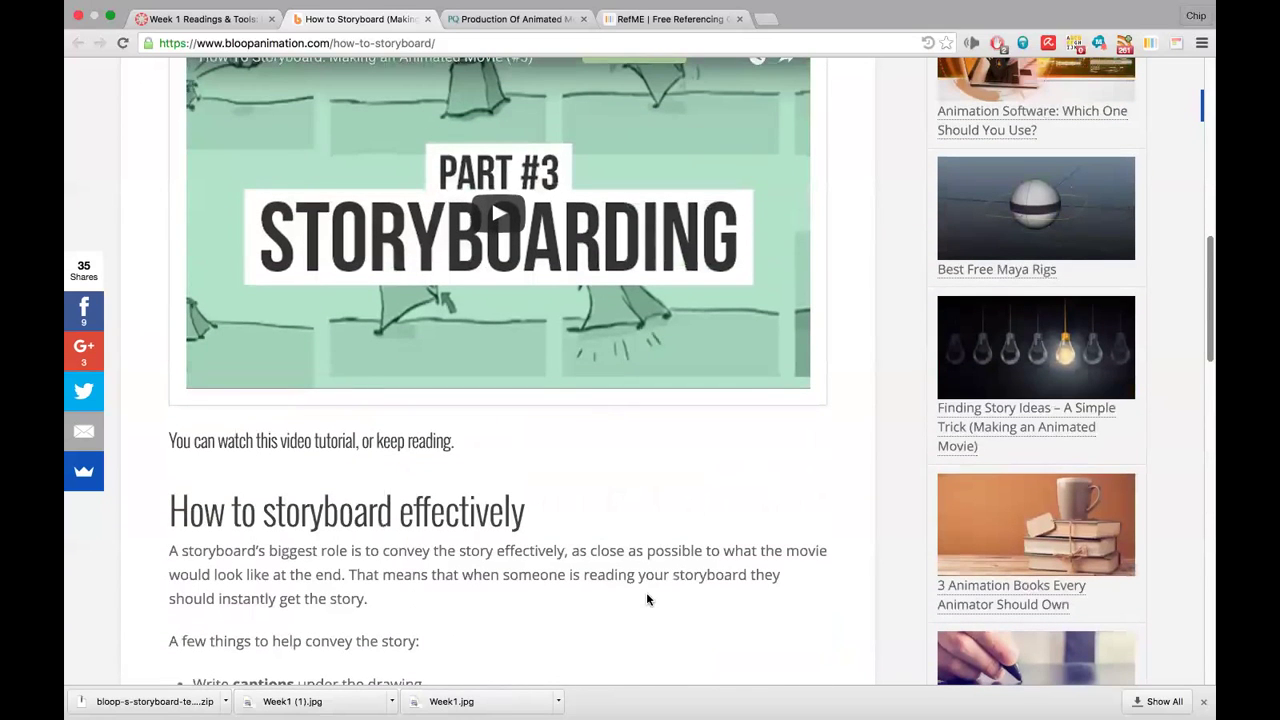
pyautogui.scroll(3, 677, 437)
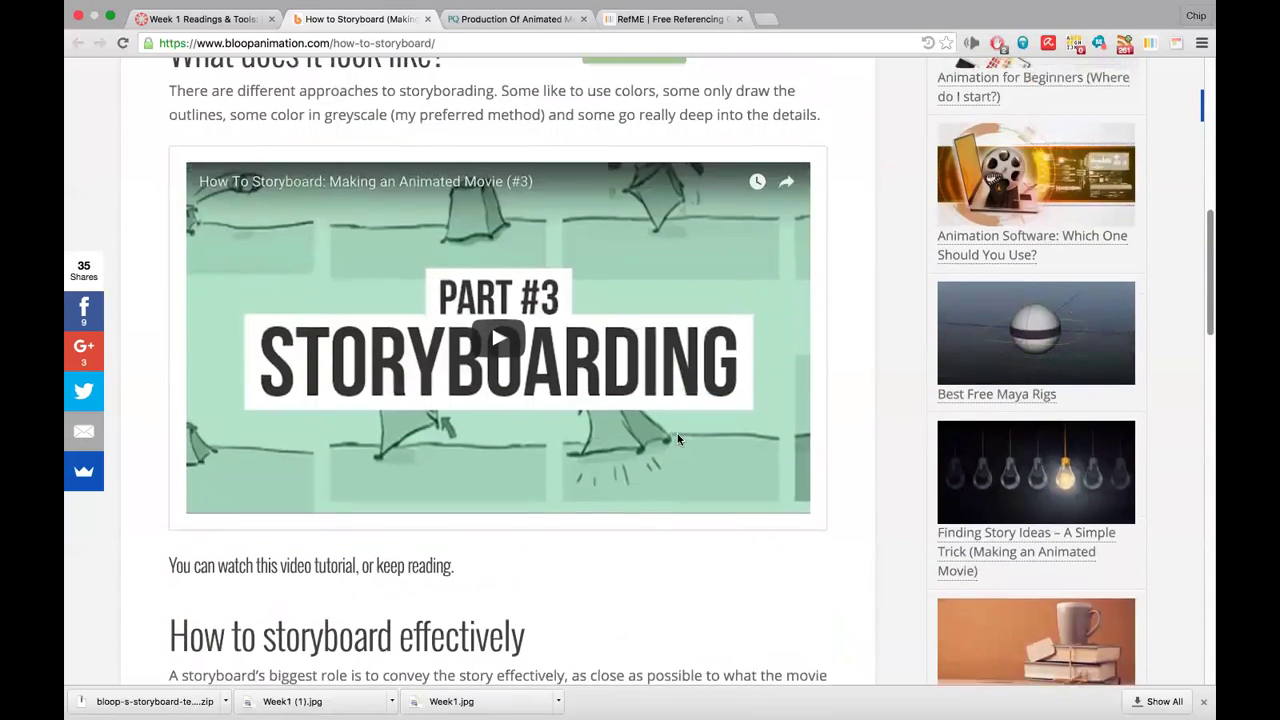
pyautogui.scroll(-3, 677, 437)
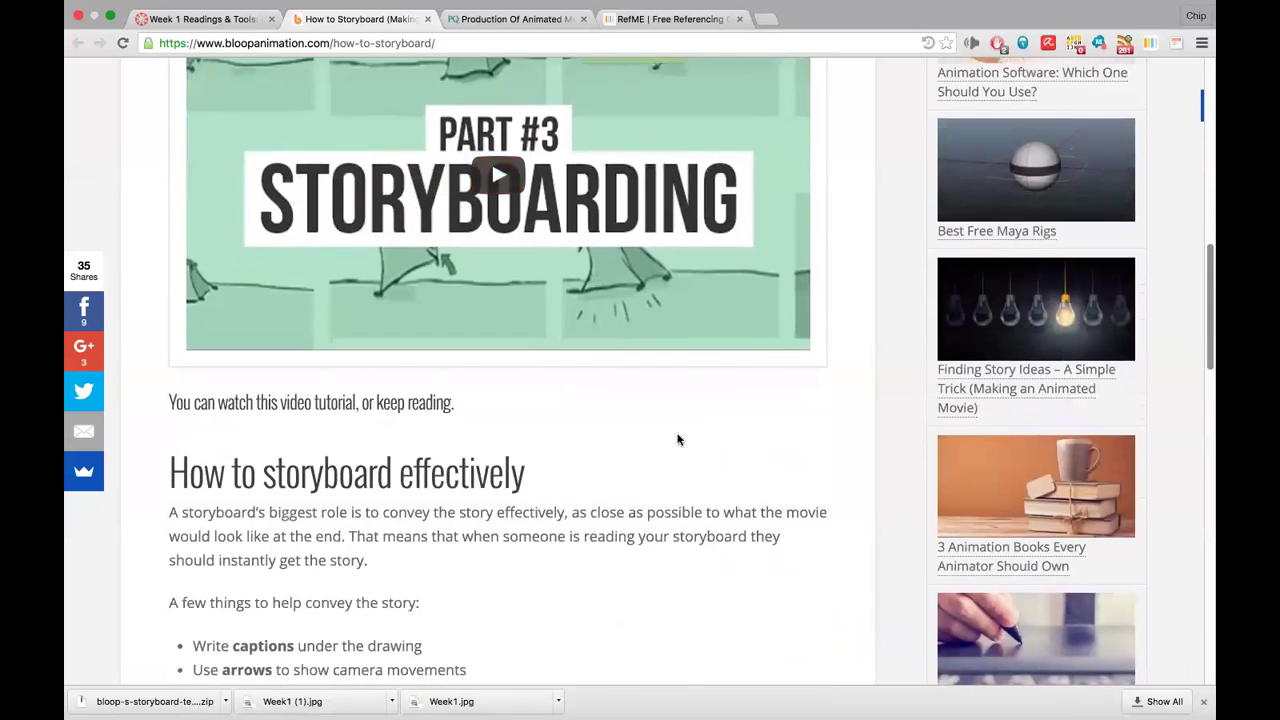
# Close the RefME referencing tab and switch back to the How to Storyboard article tab
pyautogui.click(245, 20)
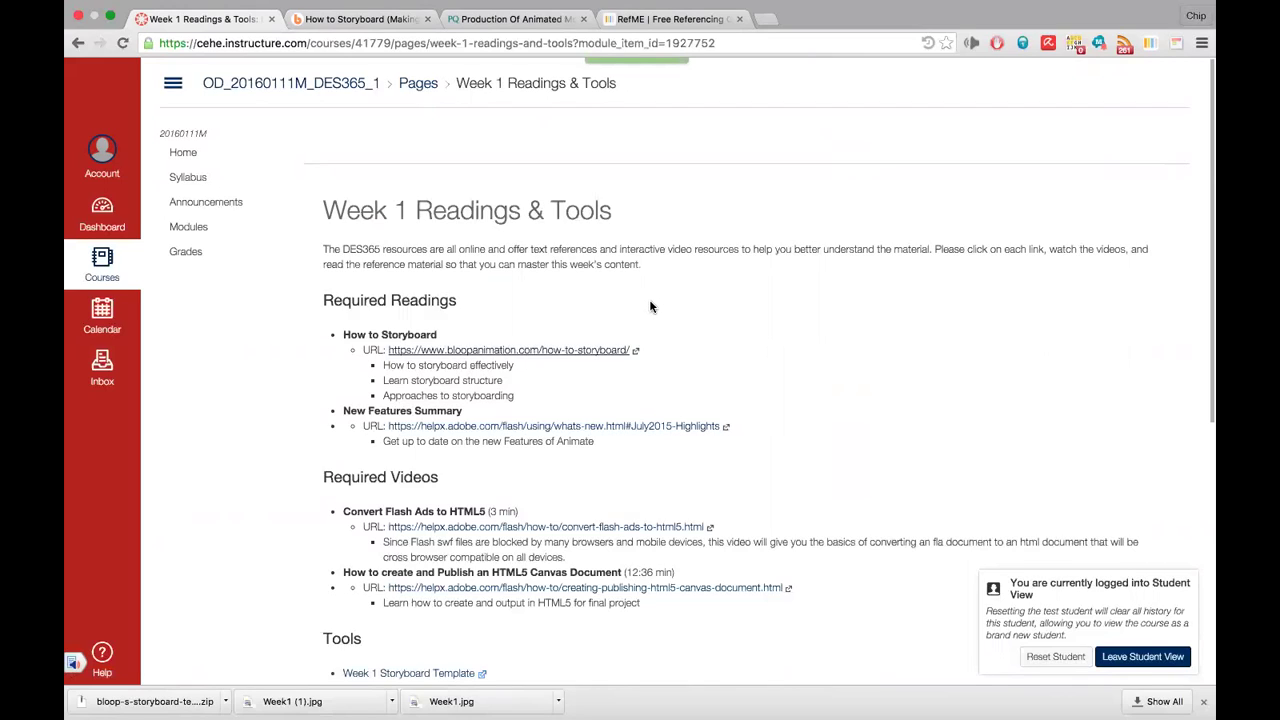
pyautogui.click(739, 19)
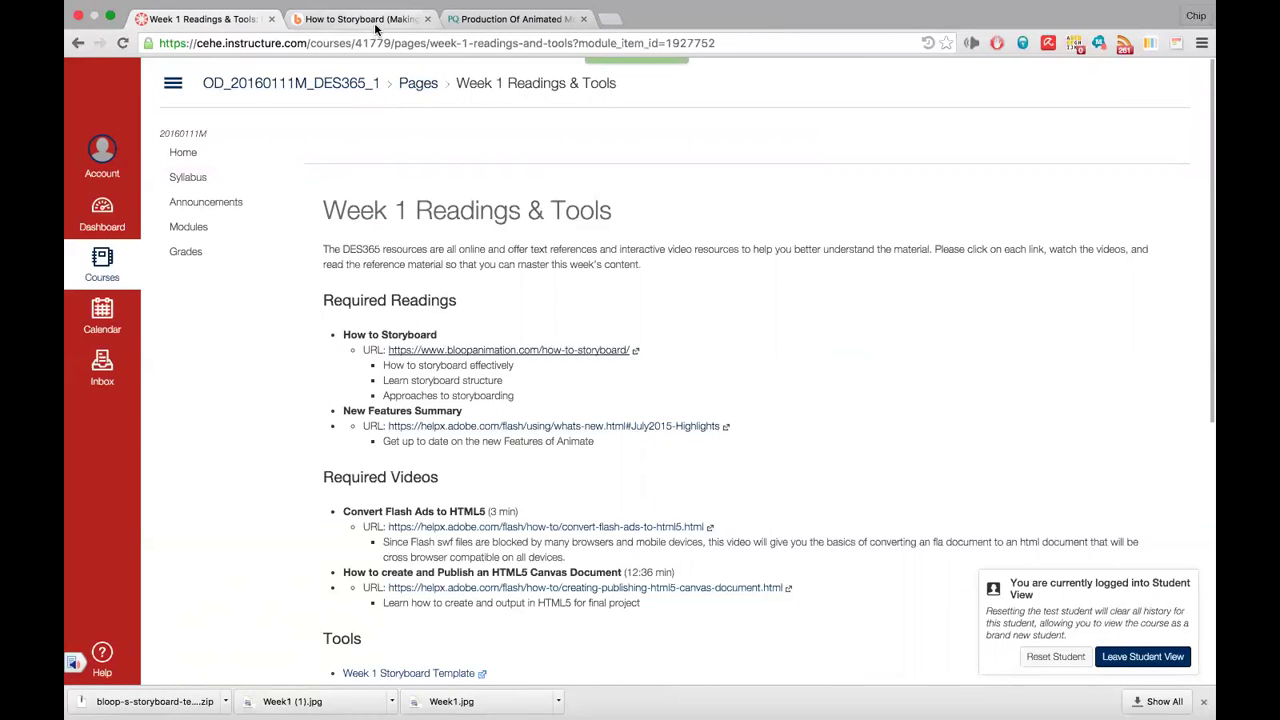
pyautogui.click(380, 20)
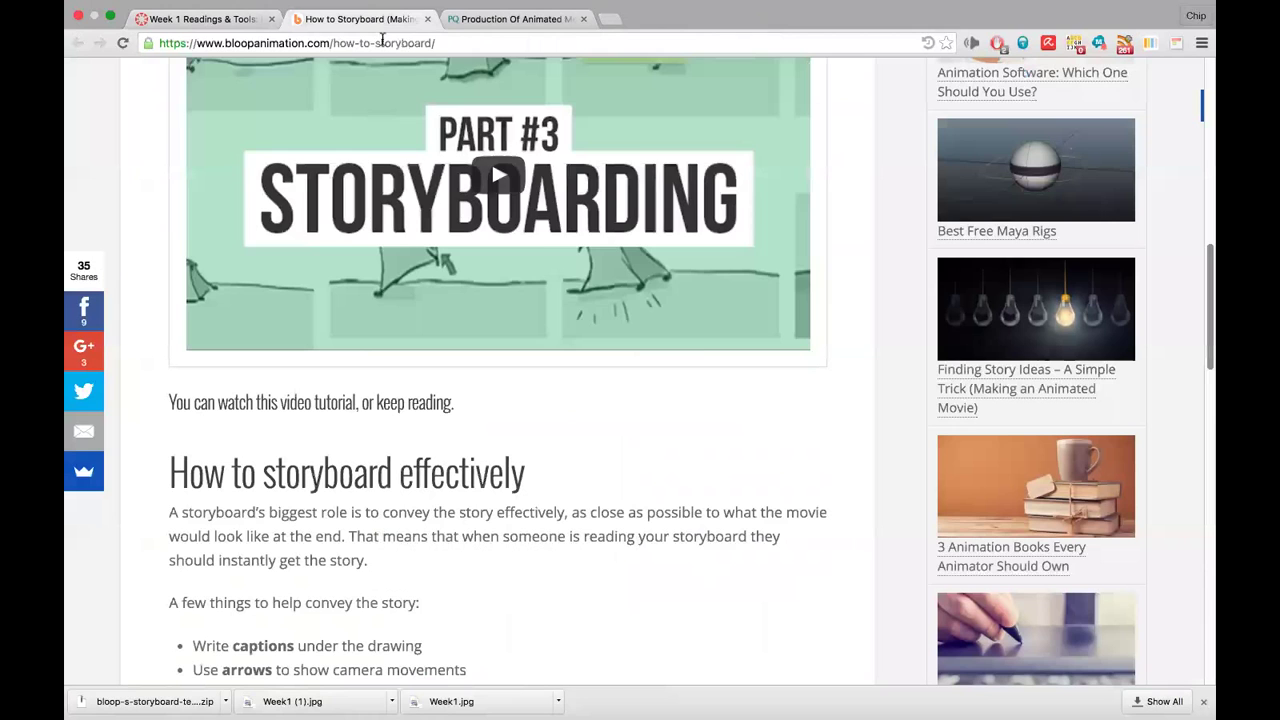
# Review the How to Storyboard article and its embedded video
pyautogui.scroll(-3, 528, 523)
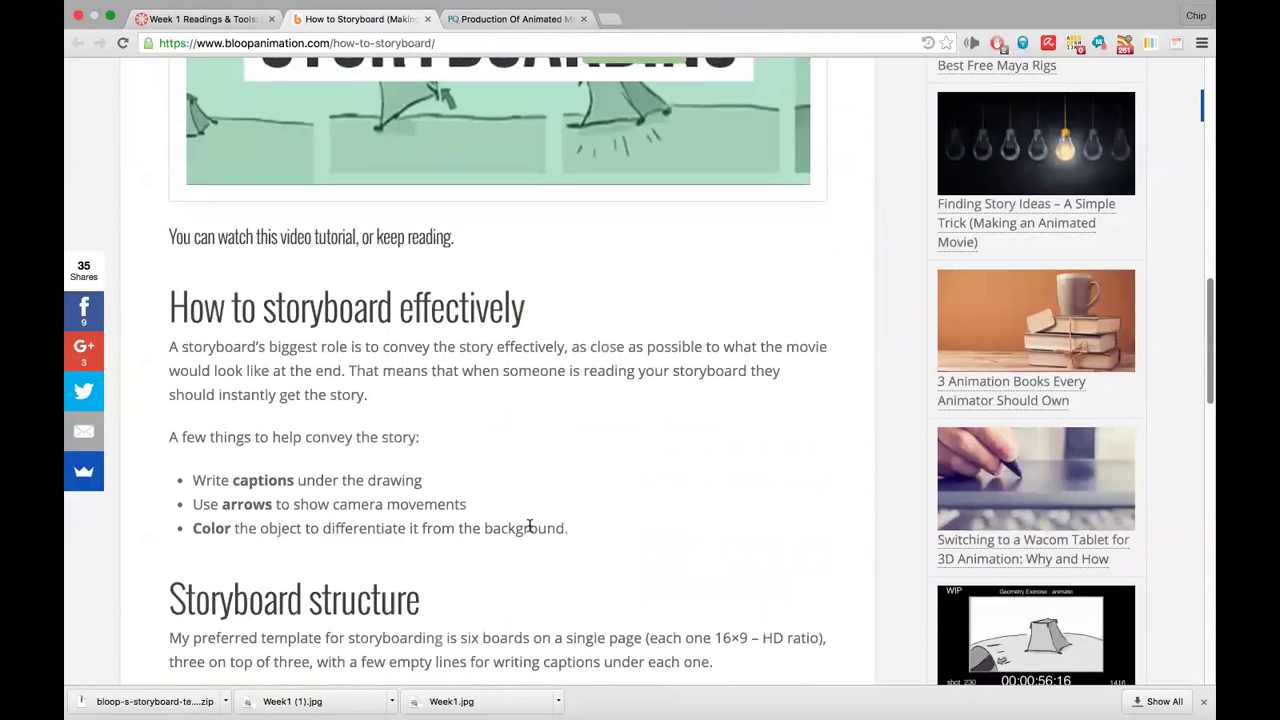
pyautogui.scroll(5, 528, 523)
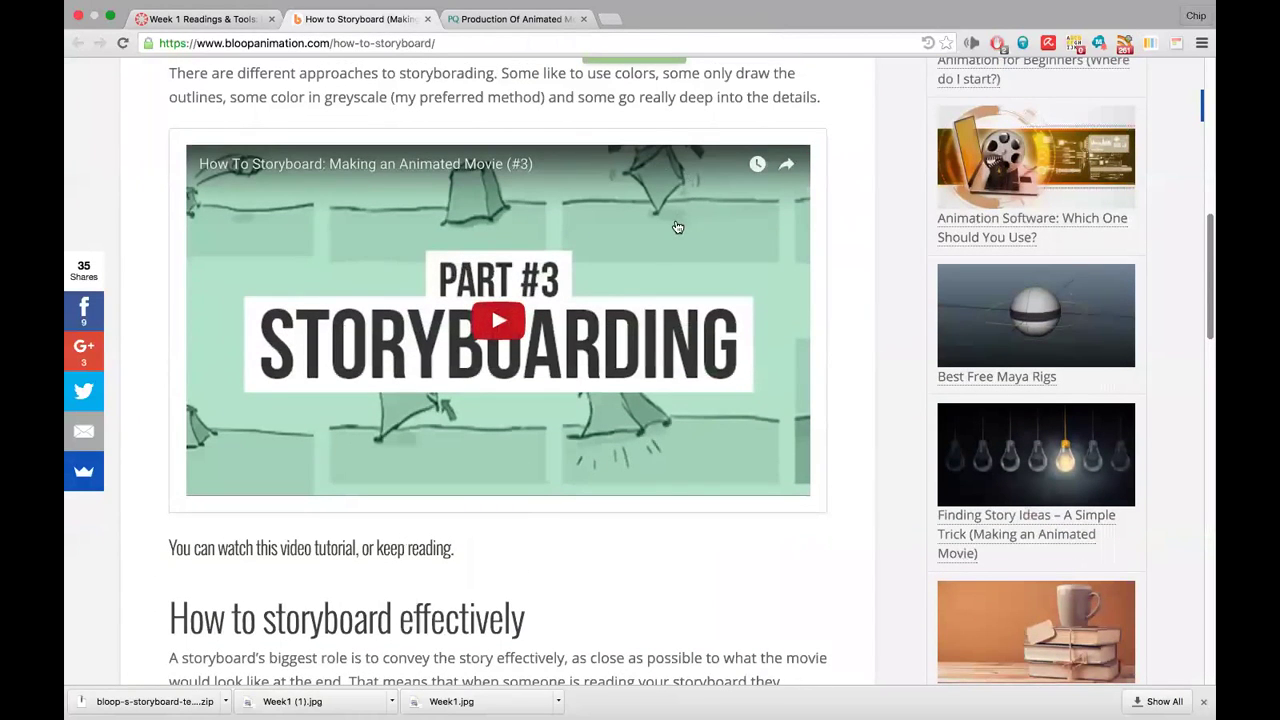
pyautogui.scroll(-5, 643, 578)
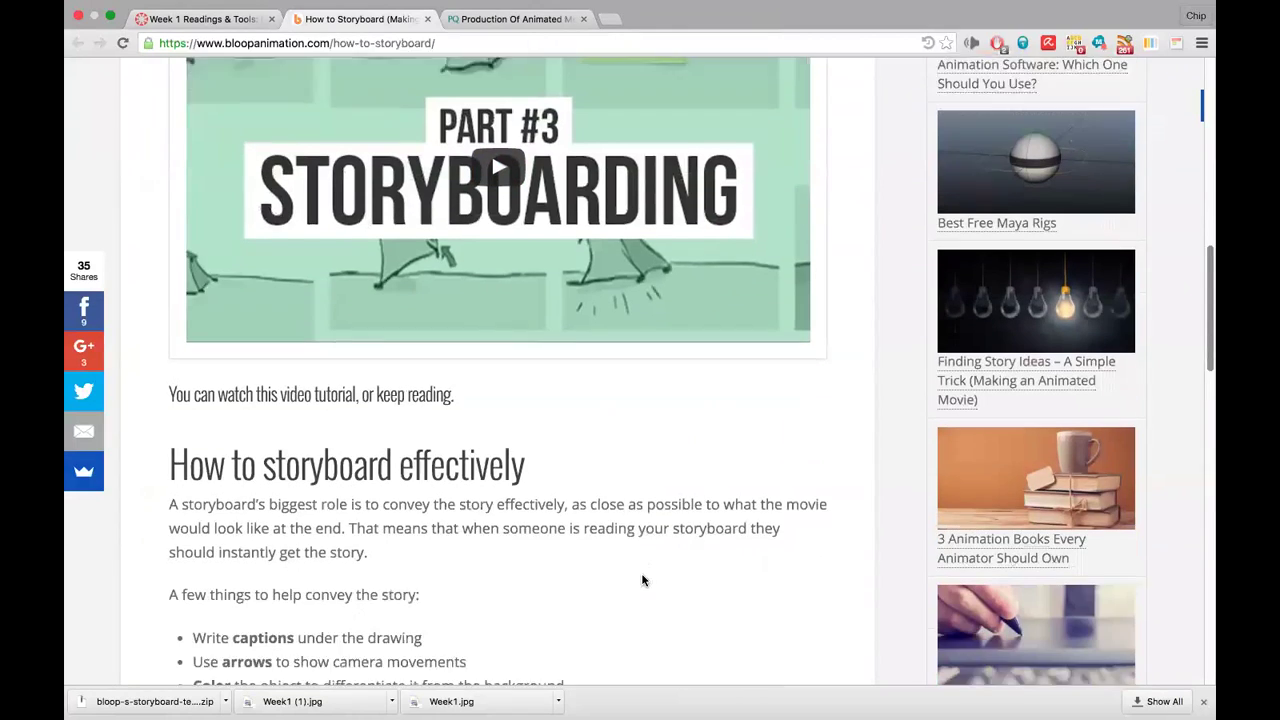
pyautogui.scroll(5, 643, 578)
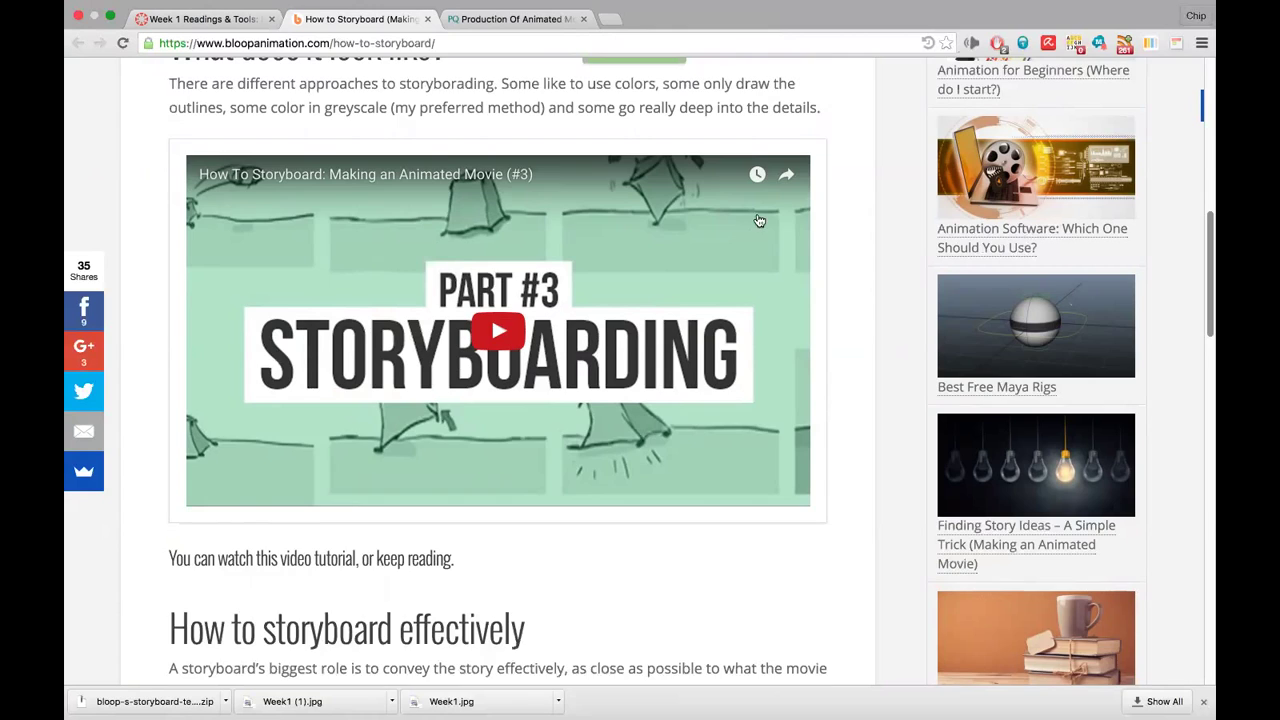
pyautogui.scroll(2, 756, 230)
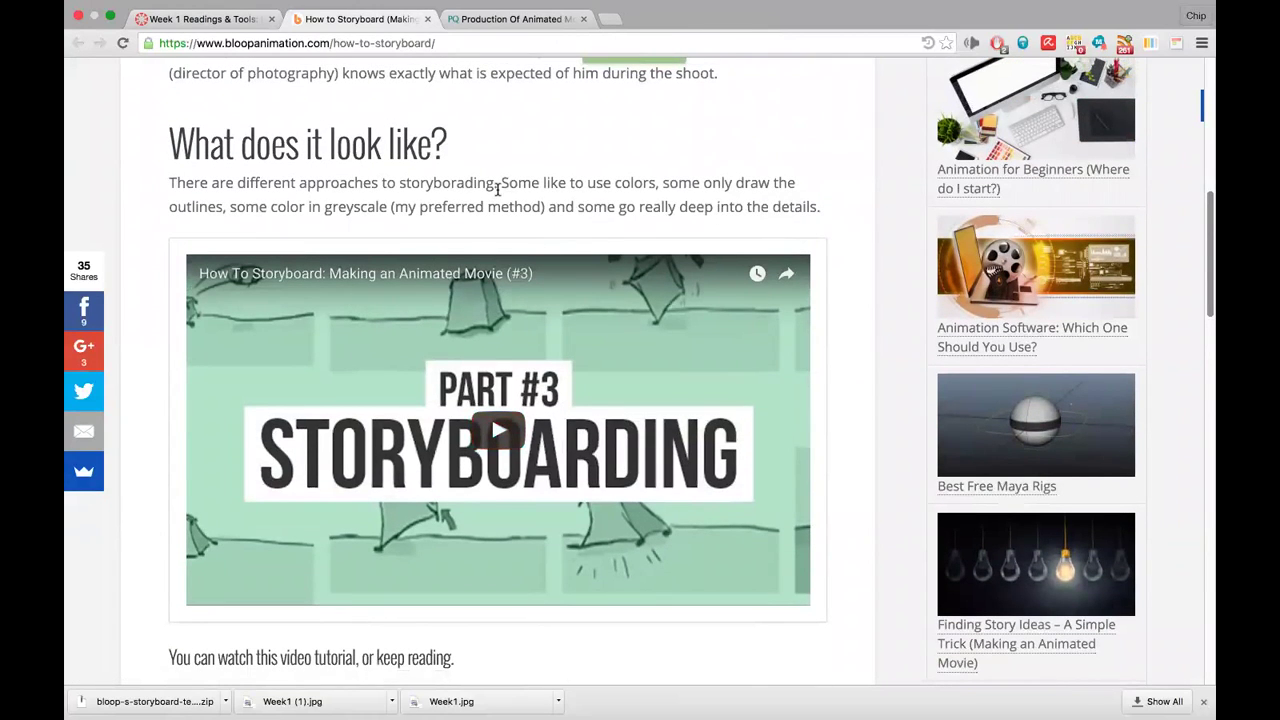
pyautogui.scroll(-7, 602, 489)
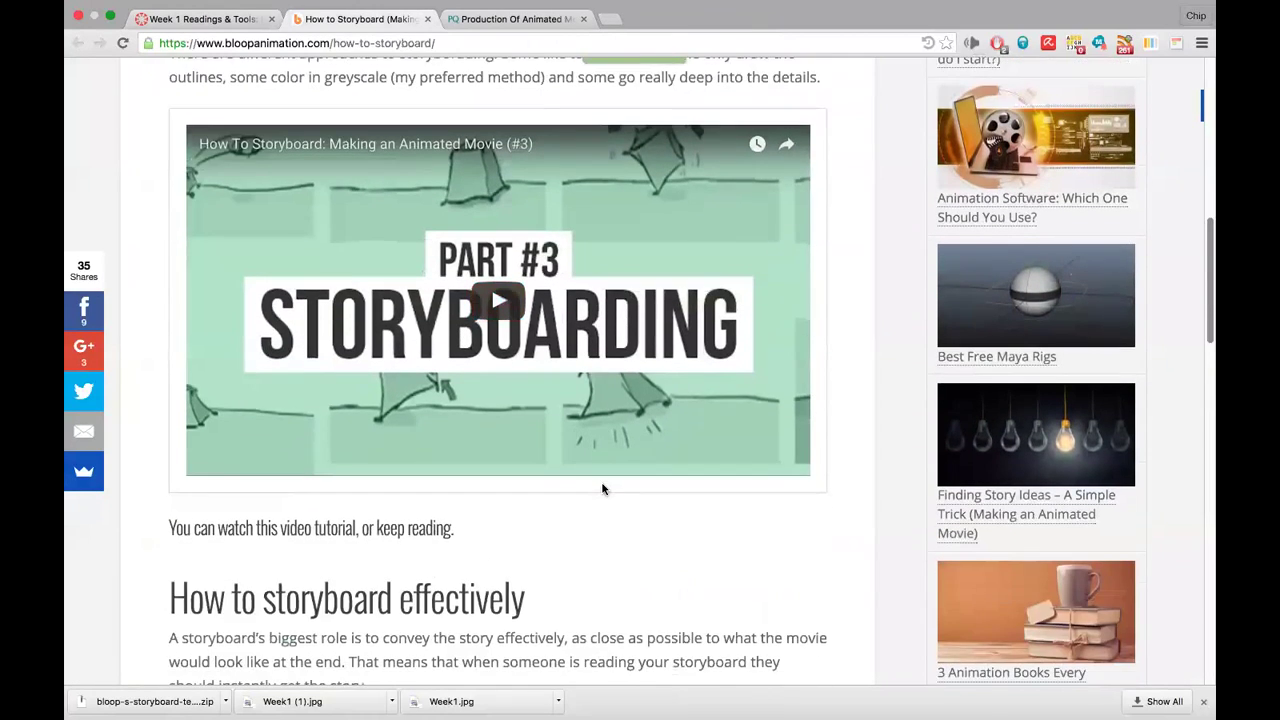
pyautogui.scroll(-3, 602, 489)
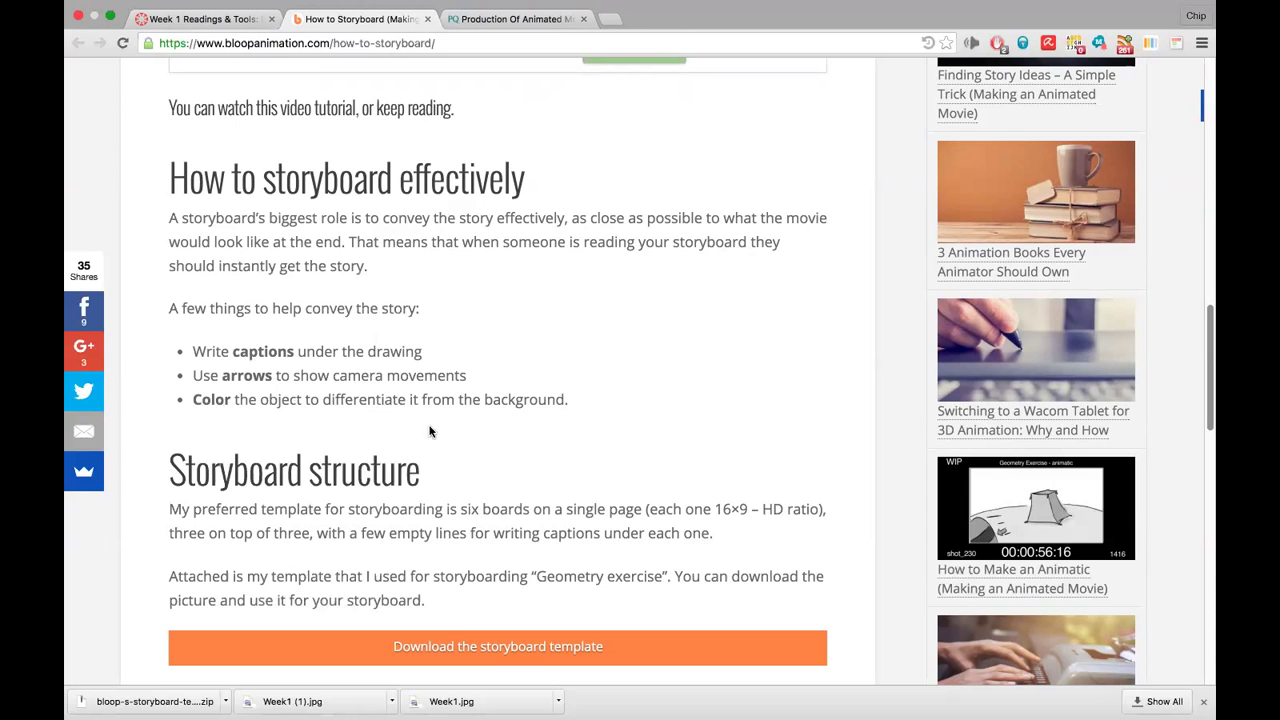
pyautogui.scroll(1, 606, 371)
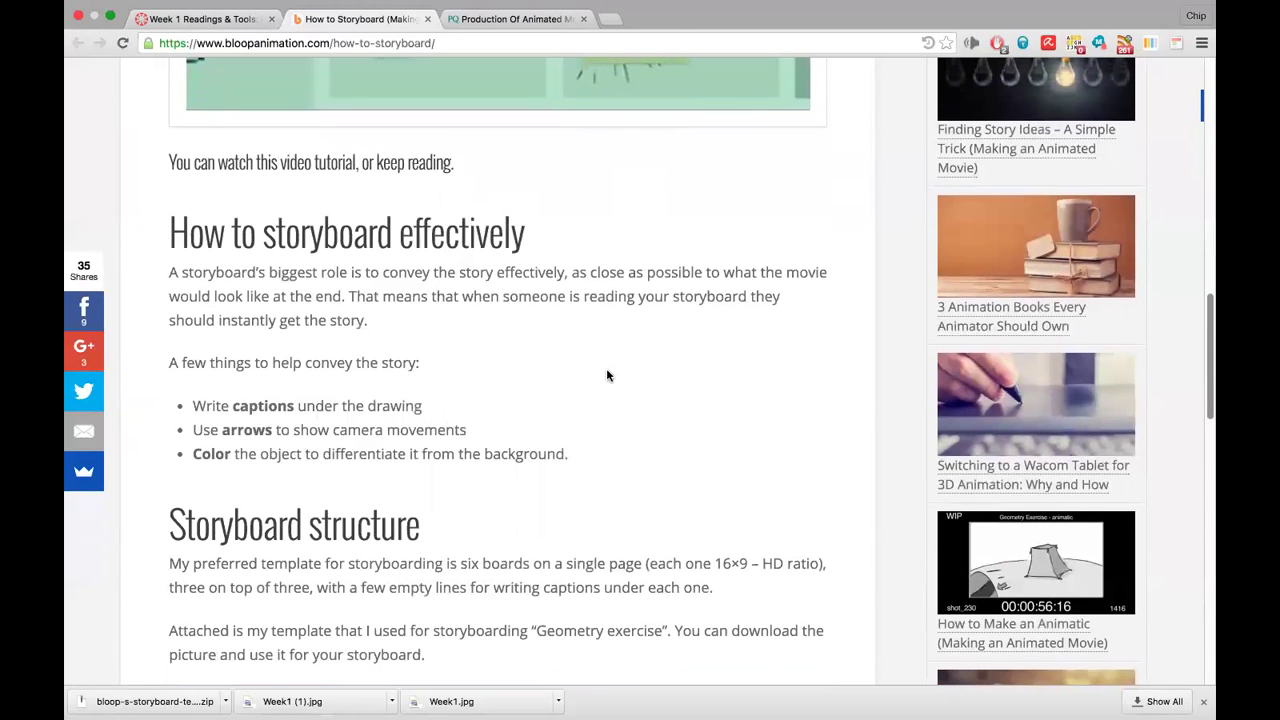
pyautogui.scroll(3, 606, 375)
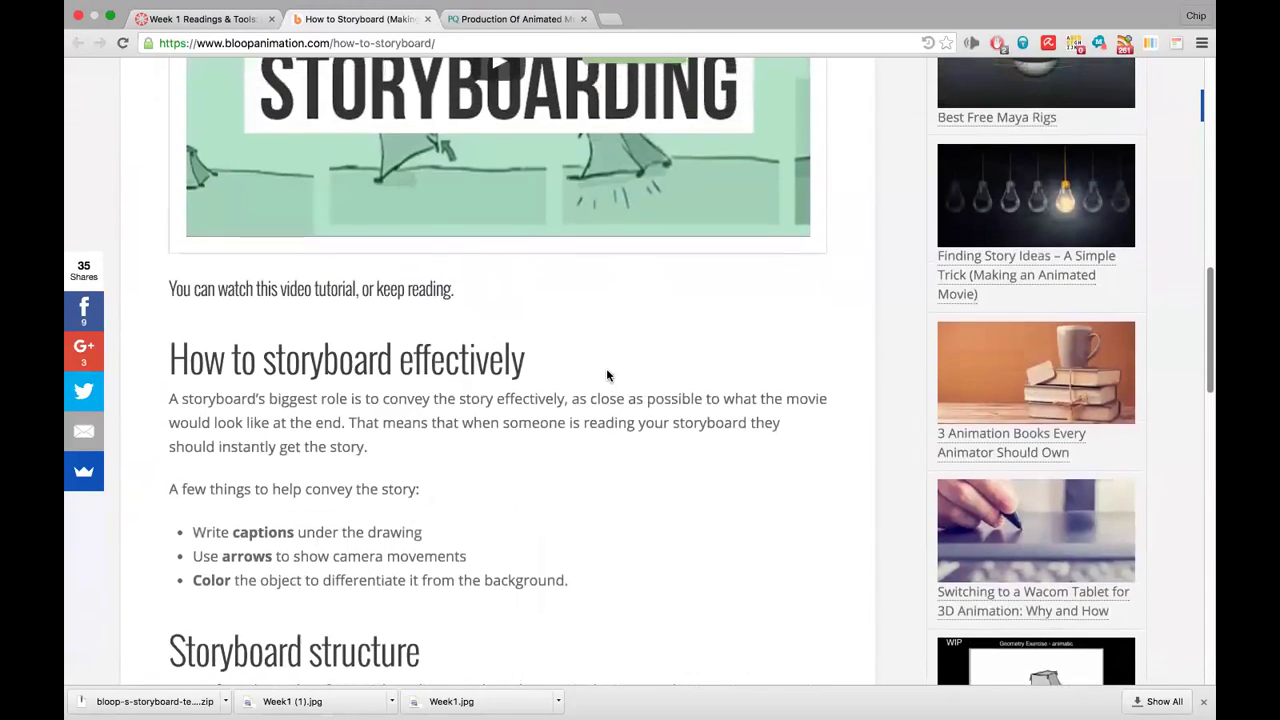
pyautogui.scroll(3, 606, 375)
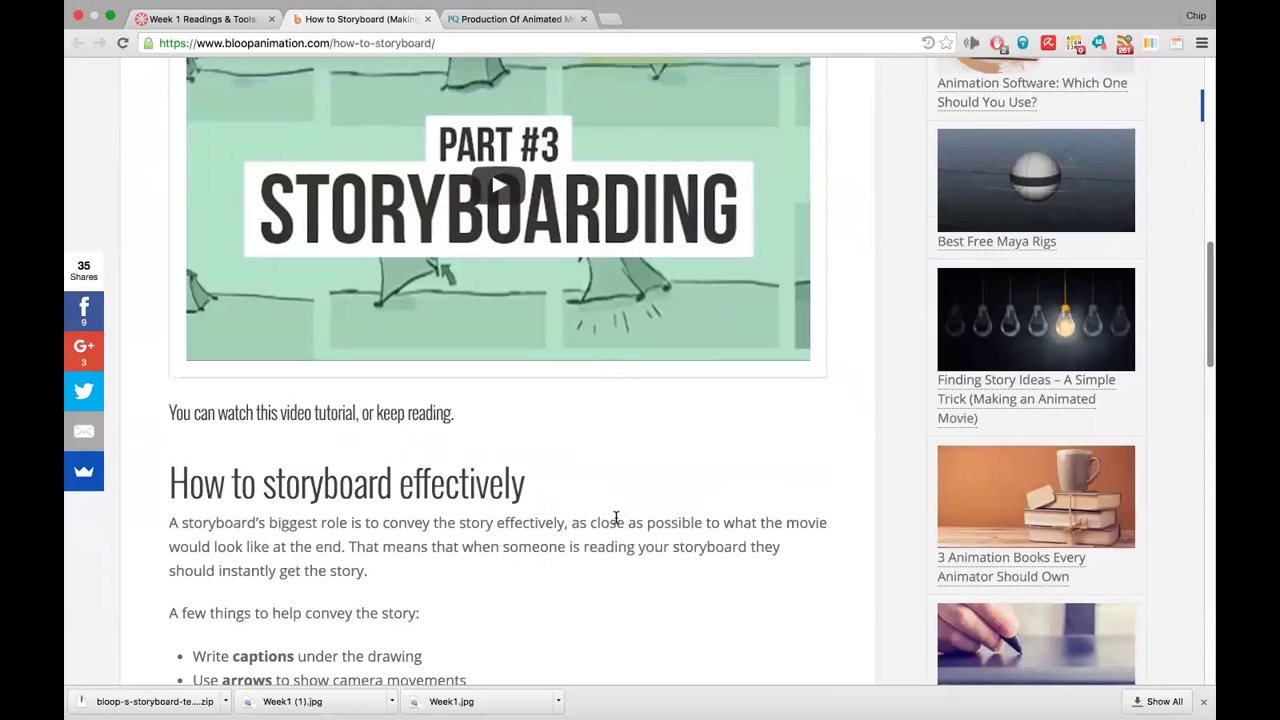
pyautogui.scroll(2, 615, 517)
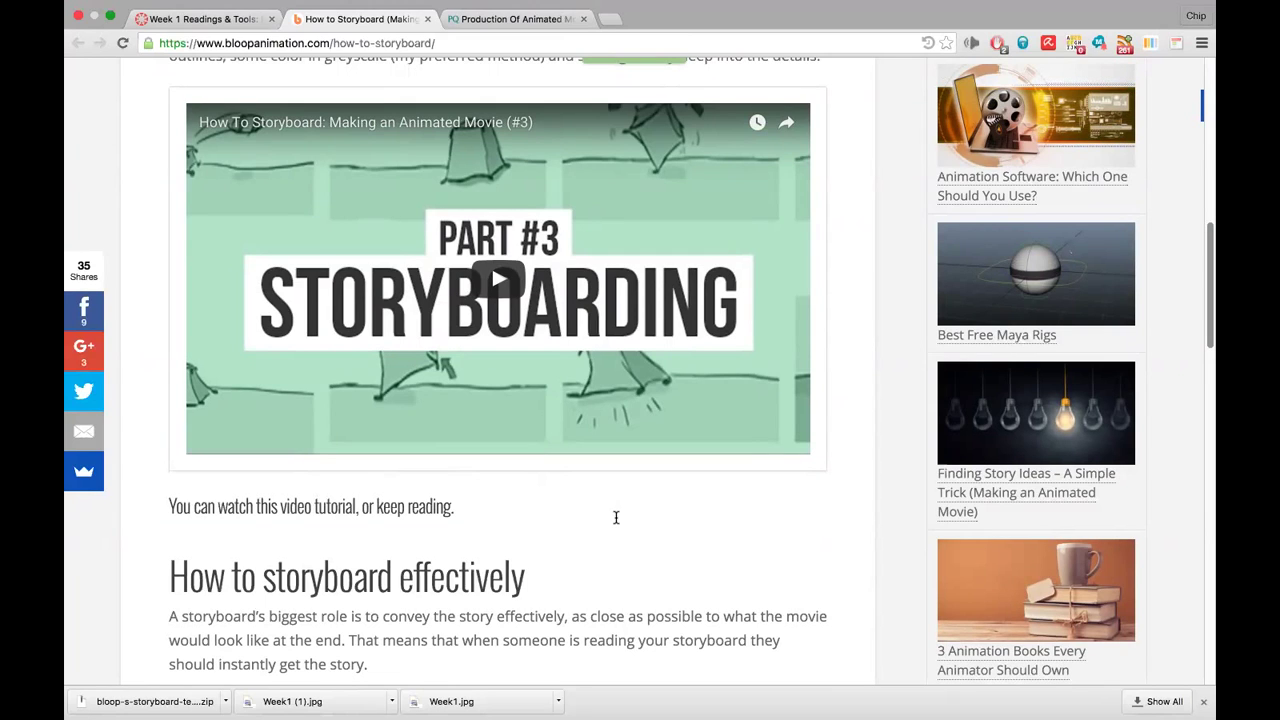
pyautogui.scroll(1, 616, 517)
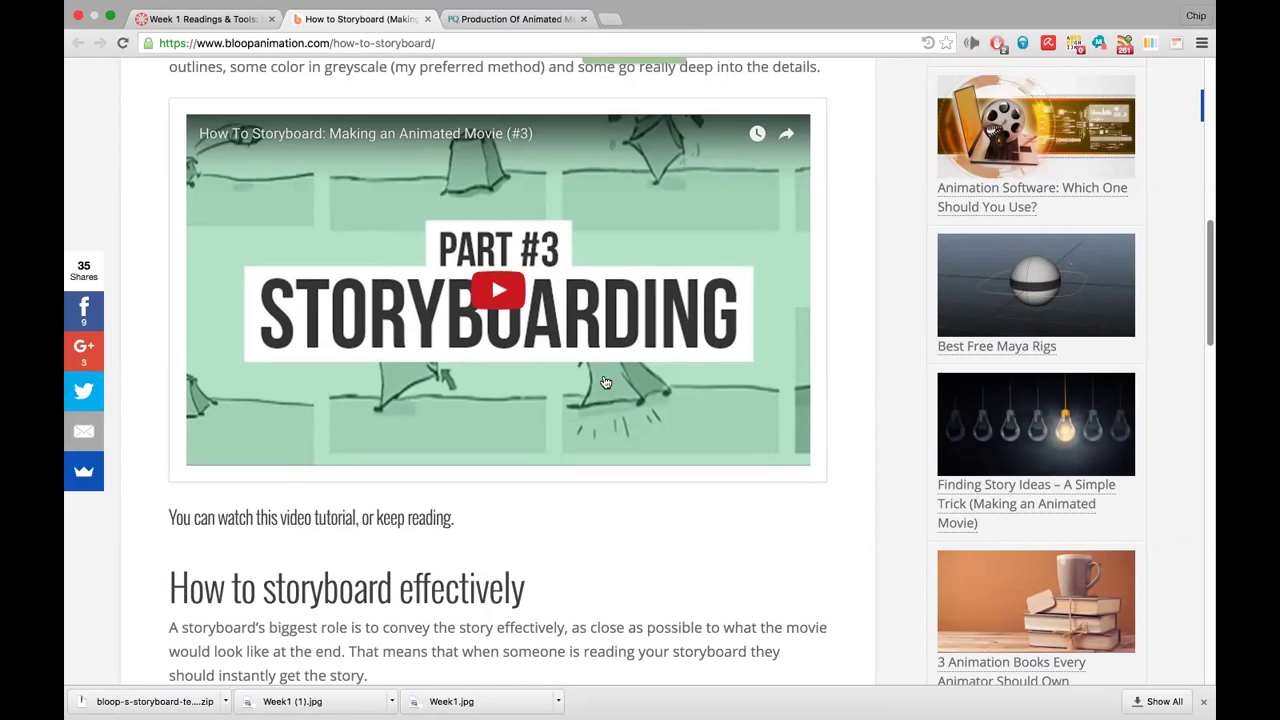
pyautogui.scroll(-1, 522, 557)
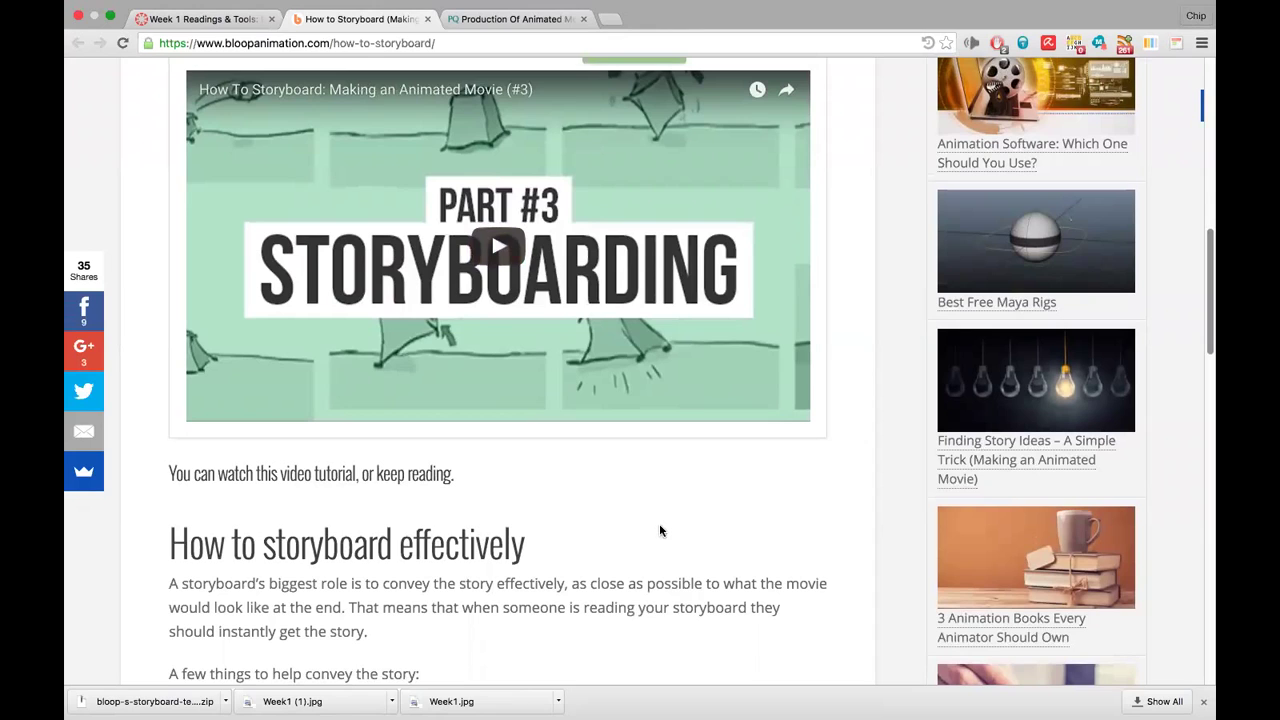
pyautogui.scroll(-1, 659, 531)
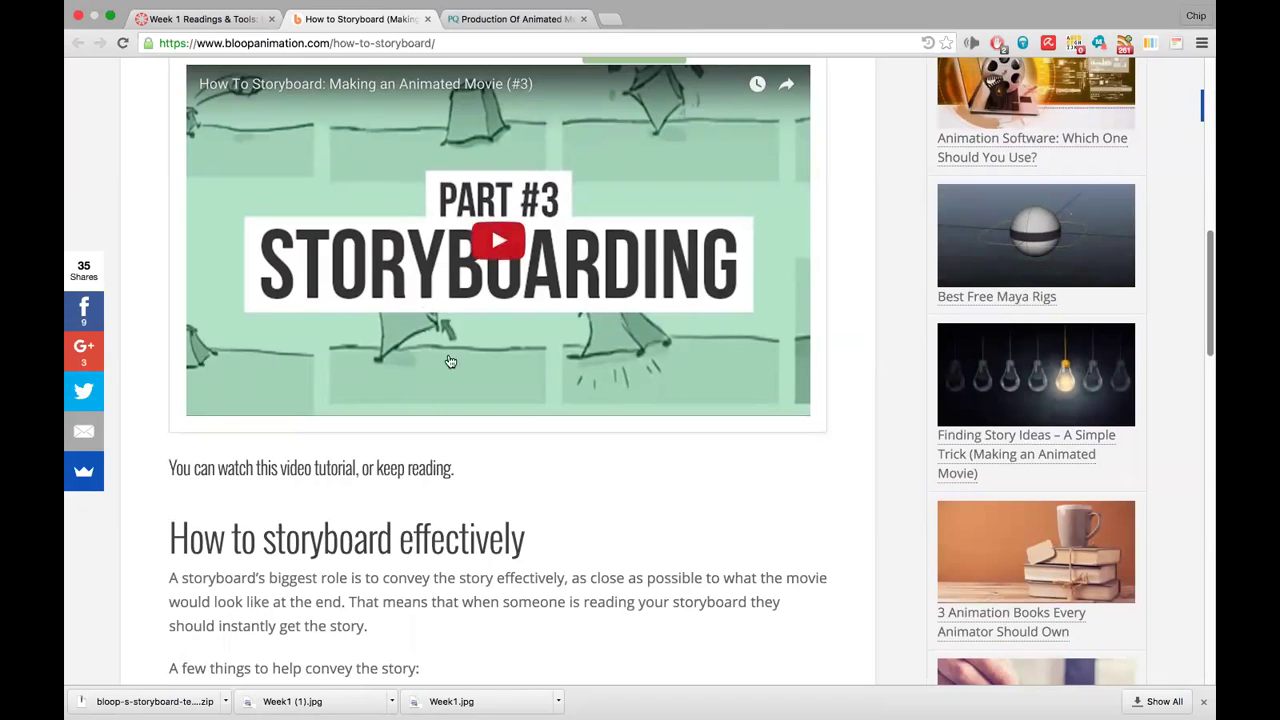
pyautogui.scroll(2, 618, 524)
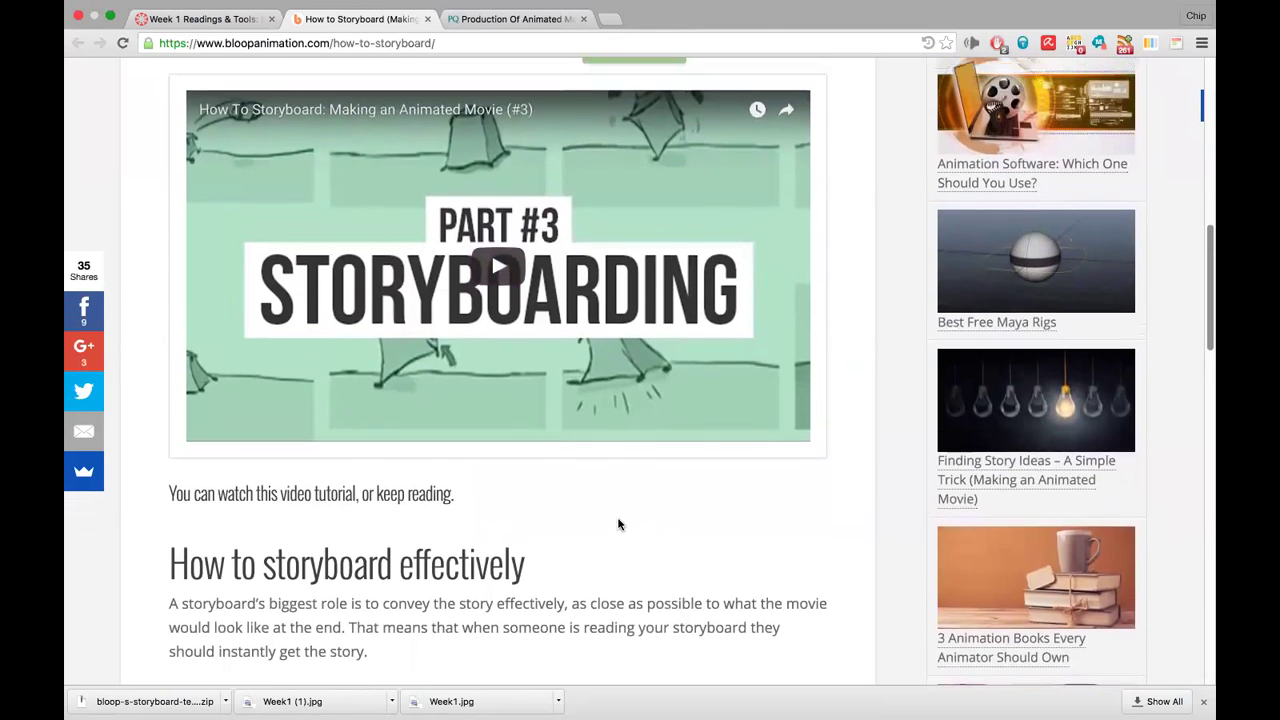
pyautogui.scroll(-5, 618, 524)
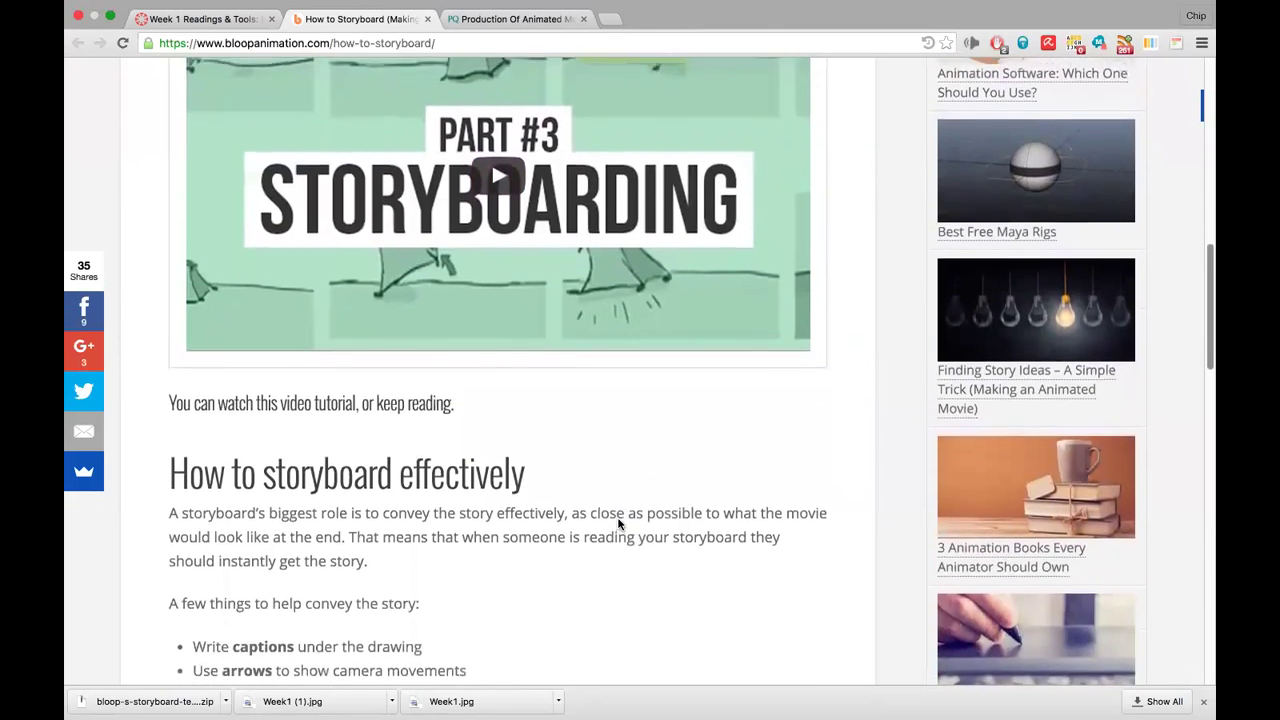
# Return to the Canvas Week 1 Readings & Tools tab and scroll its required readings and videos
pyautogui.click(224, 22)
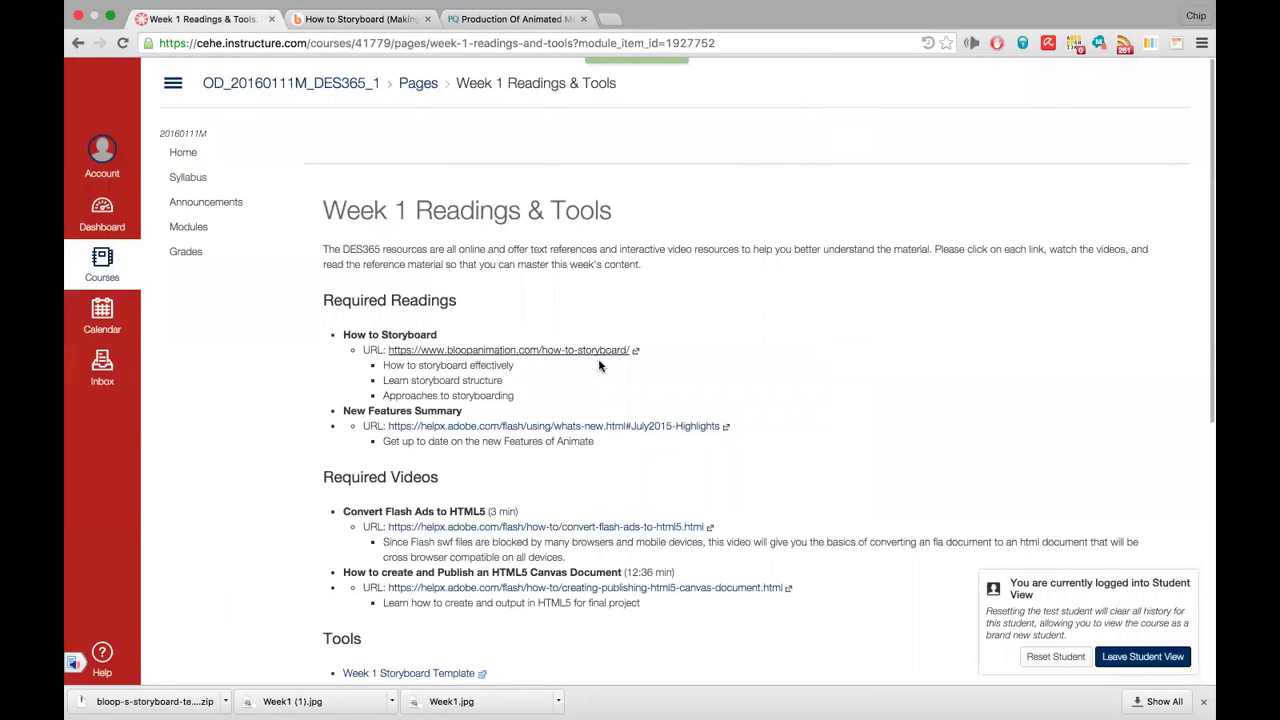
pyautogui.scroll(-3, 665, 374)
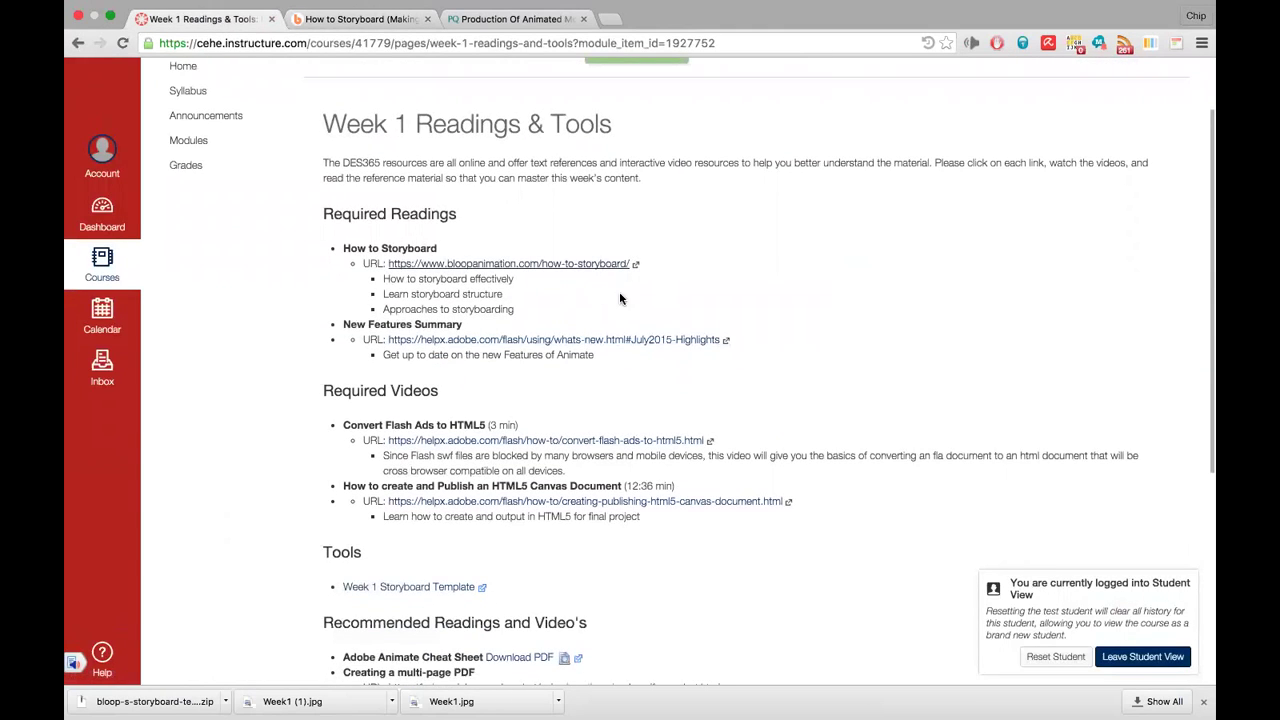
pyautogui.scroll(-2, 630, 294)
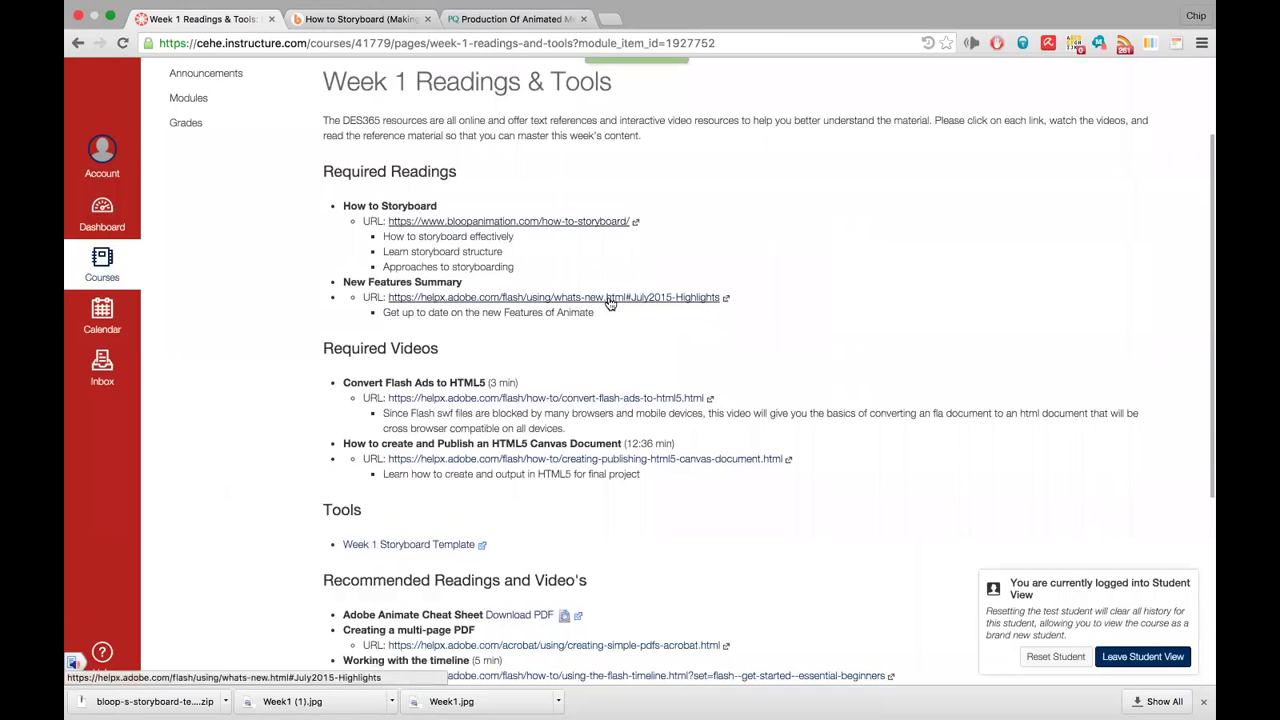
# Open the Flash Professional New Features Summary help page from the readings list
pyautogui.click(563, 298)
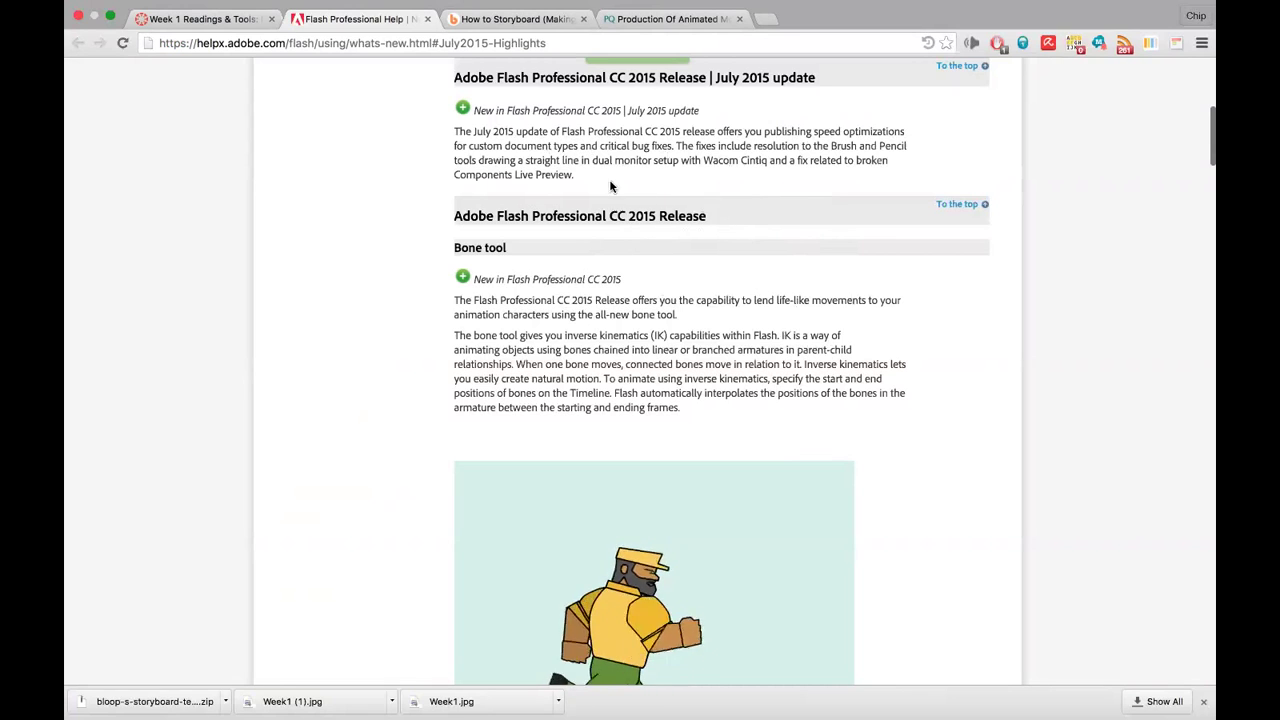
pyautogui.scroll(2, 710, 241)
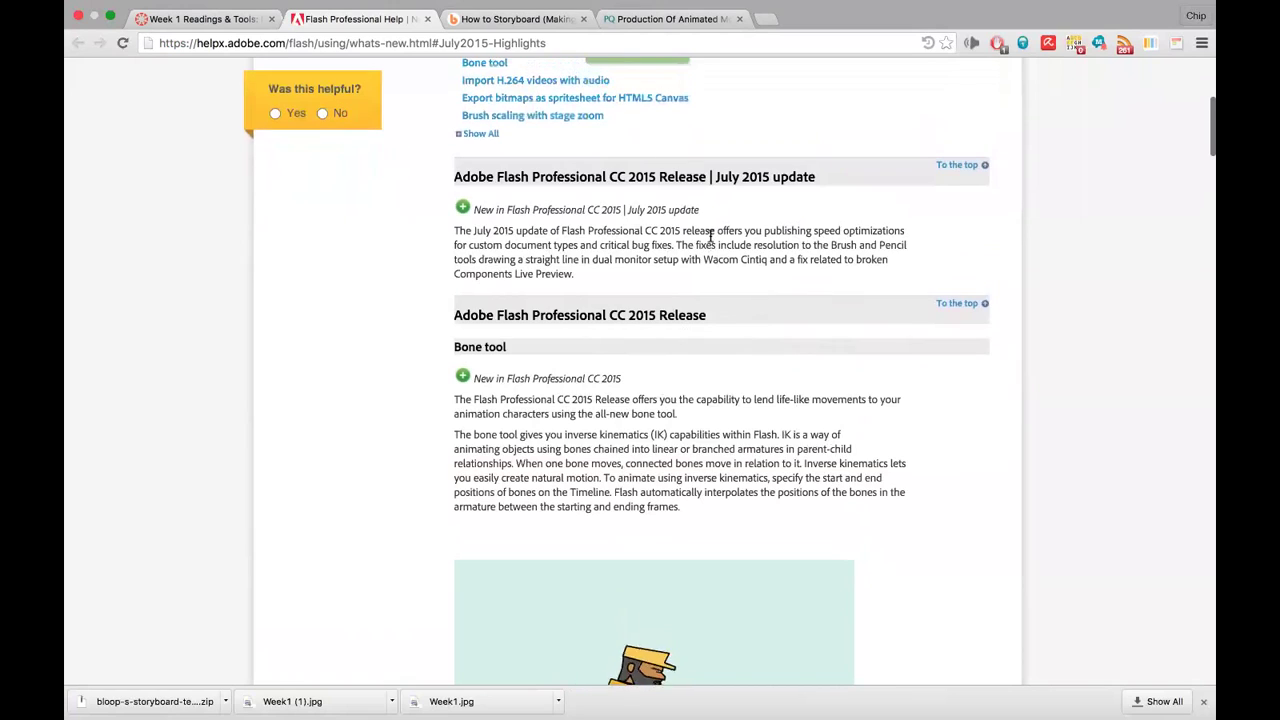
pyautogui.scroll(1, 710, 235)
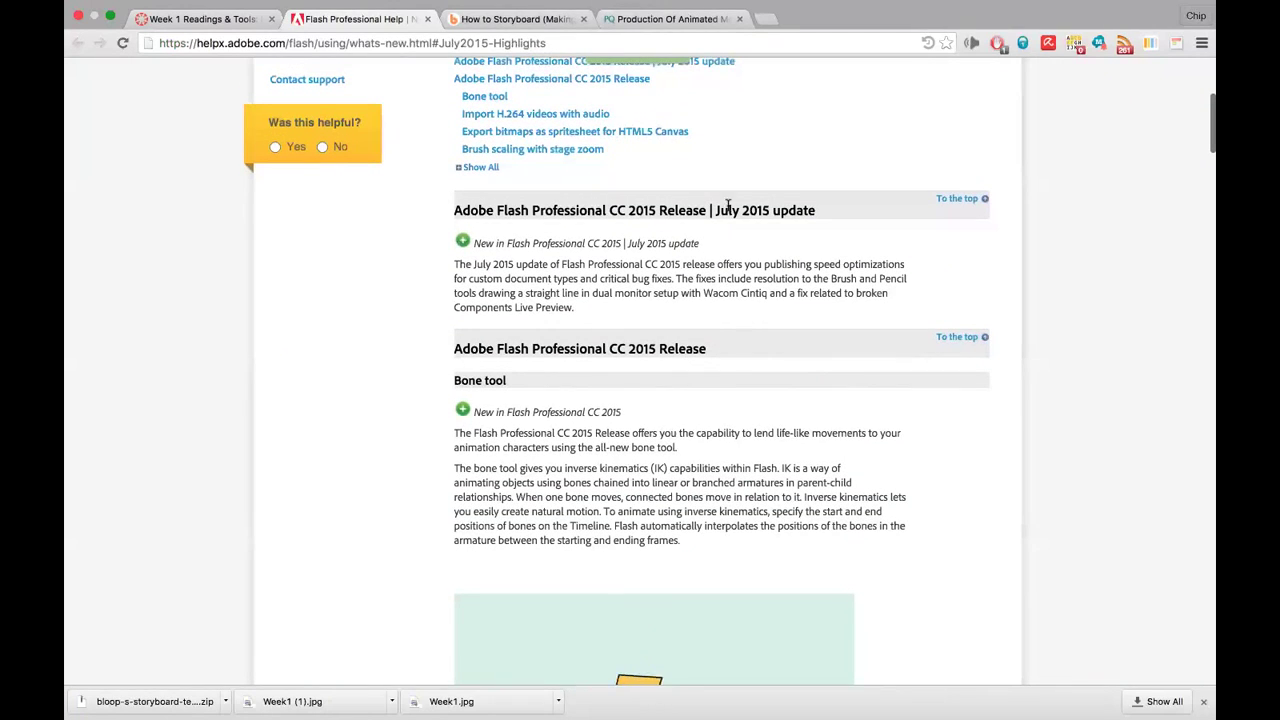
pyautogui.click(217, 21)
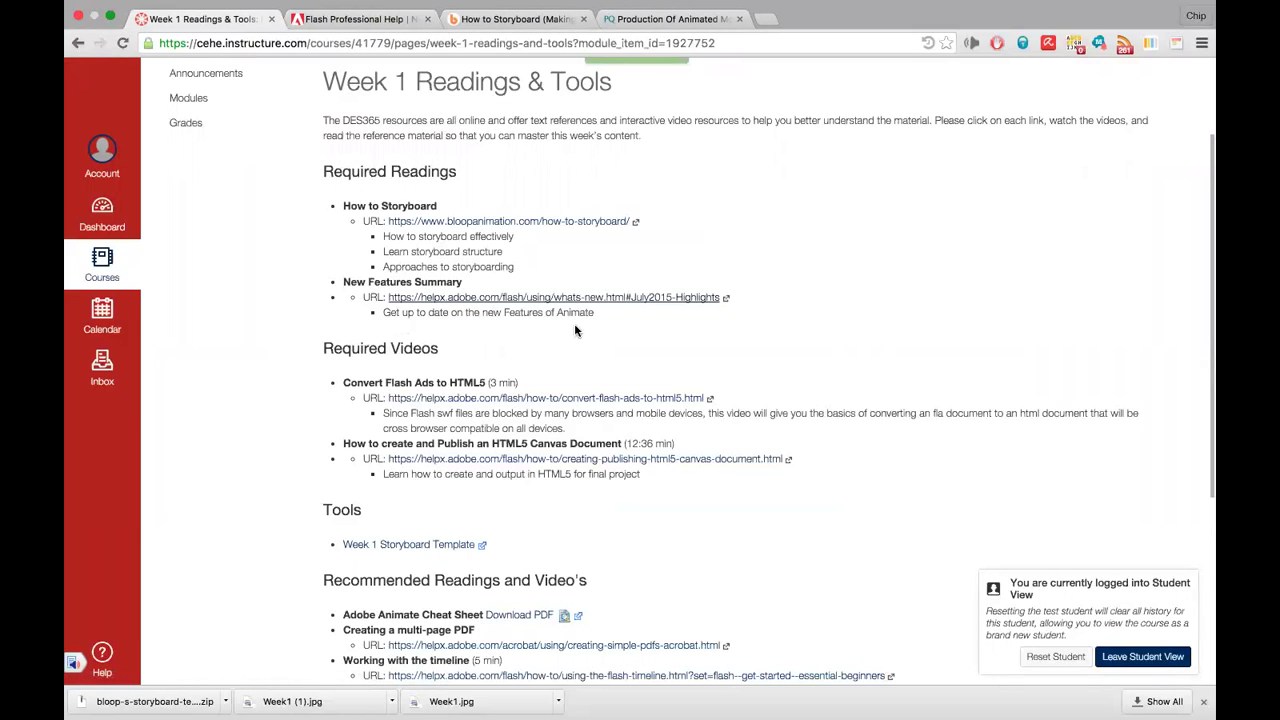
pyautogui.click(373, 20)
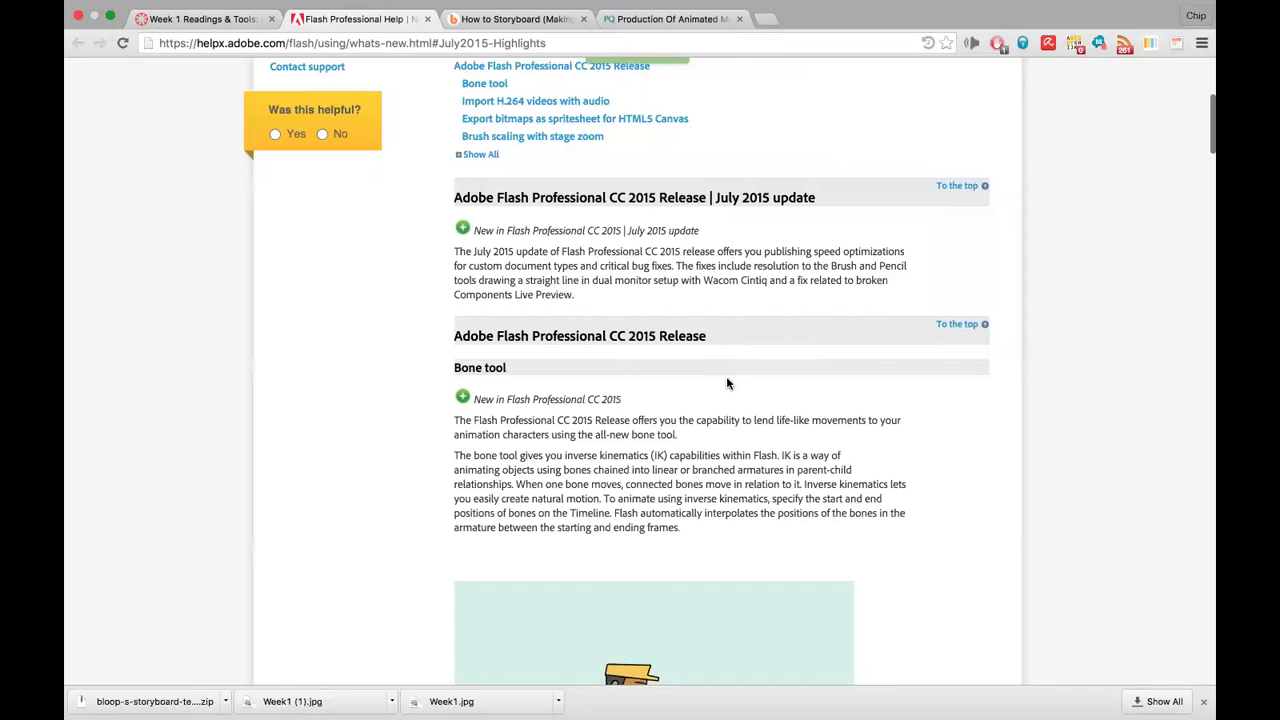
# Scroll past the H.264 video import notes to 'Export bitmaps as spritesheet for HTML5 Canvas'
pyautogui.scroll(-2, 908, 503)
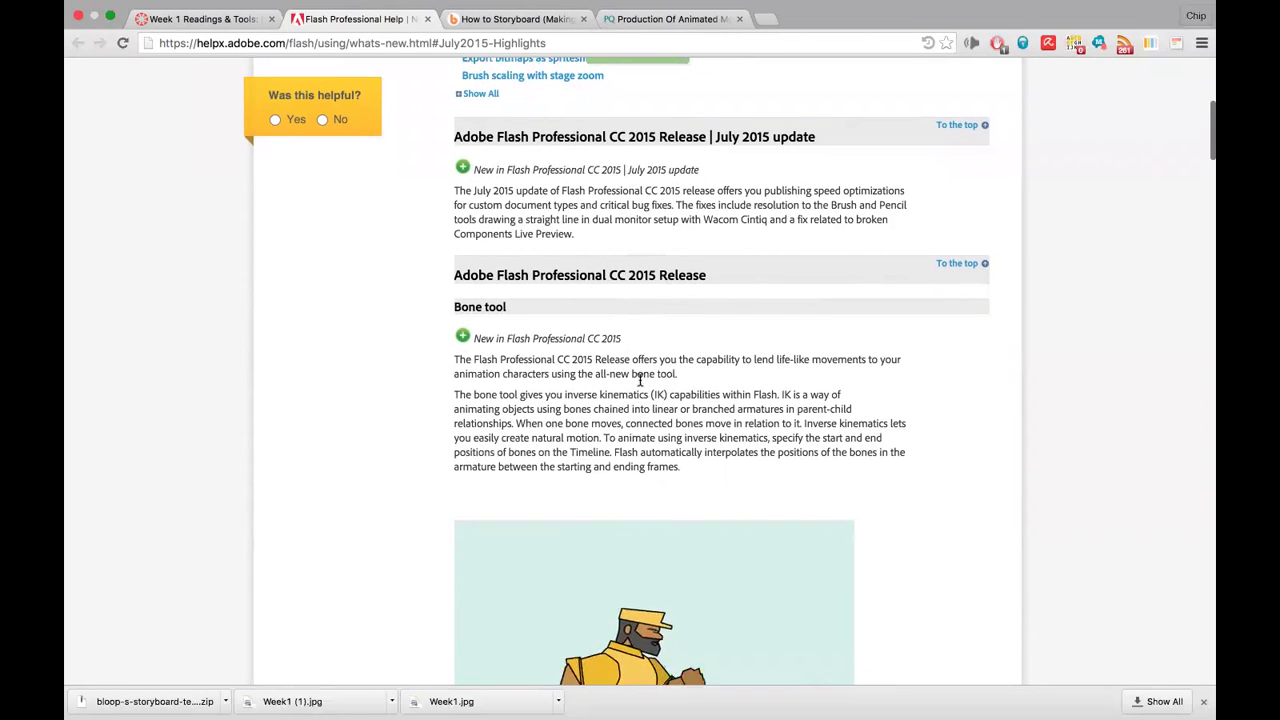
pyautogui.scroll(-5, 932, 474)
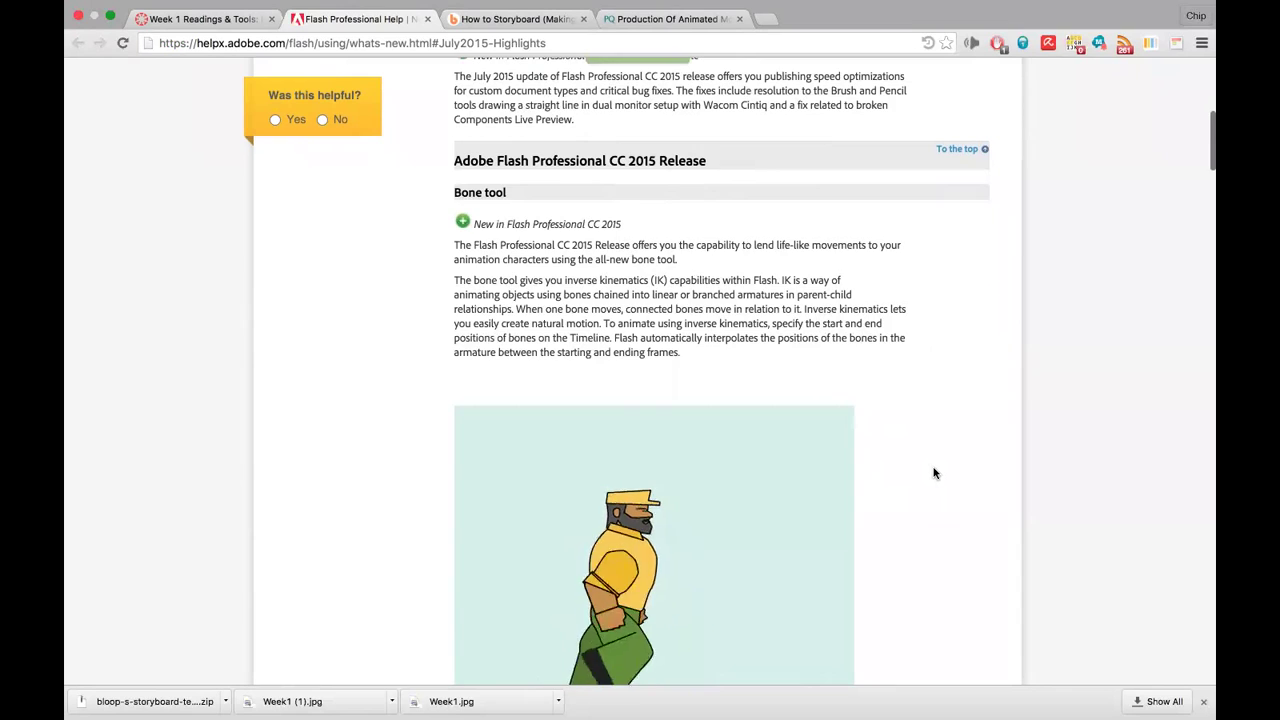
pyautogui.scroll(-2, 934, 473)
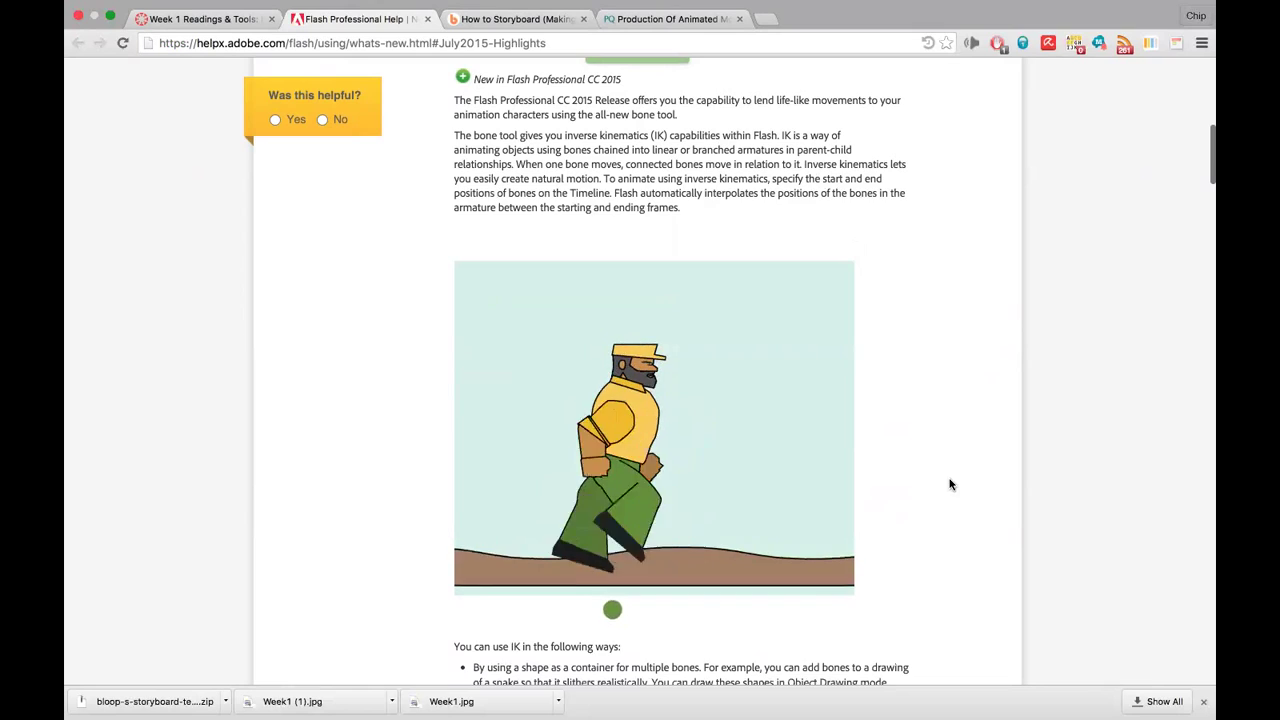
pyautogui.scroll(-1, 950, 484)
pyautogui.scroll(-10, 950, 484)
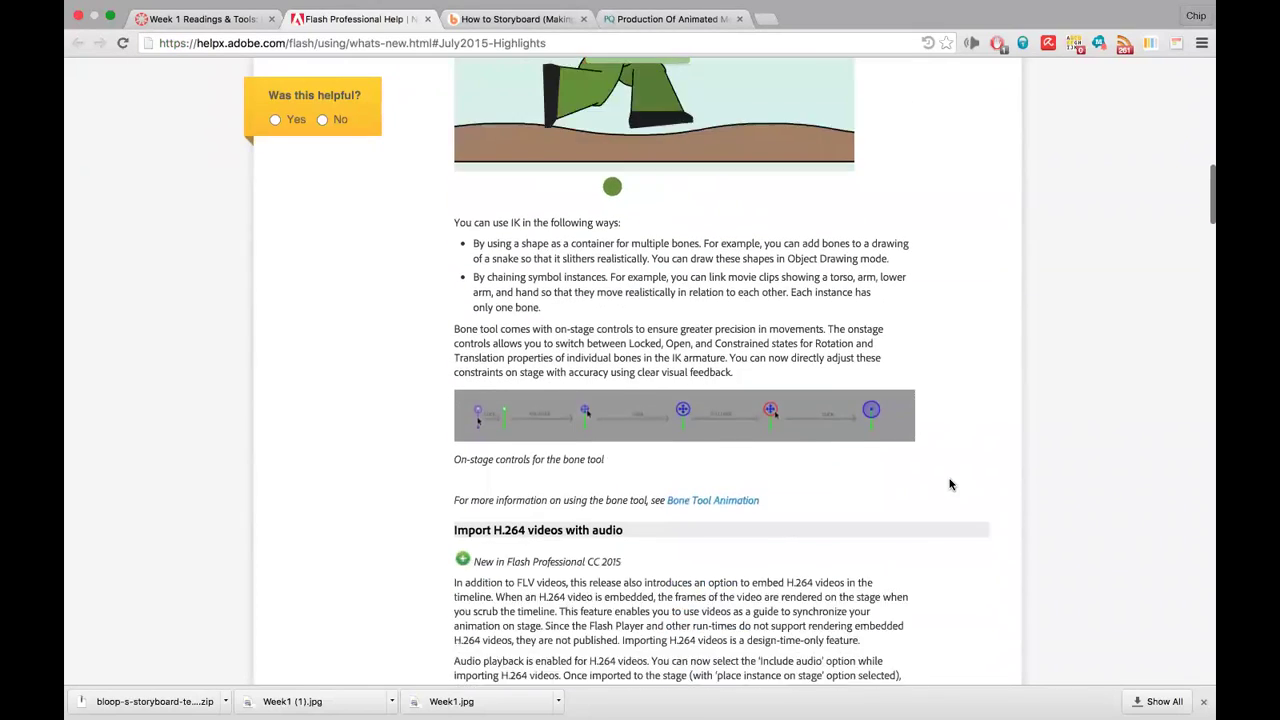
pyautogui.scroll(-6, 950, 484)
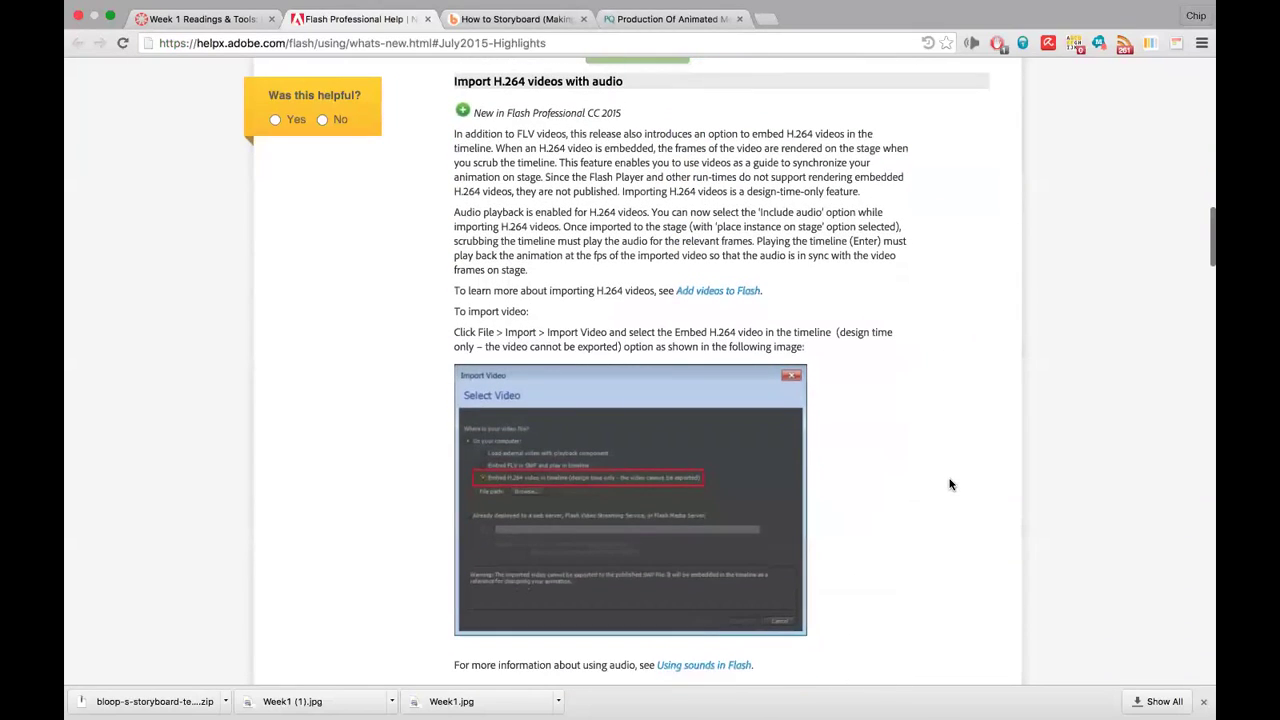
pyautogui.scroll(1, 950, 484)
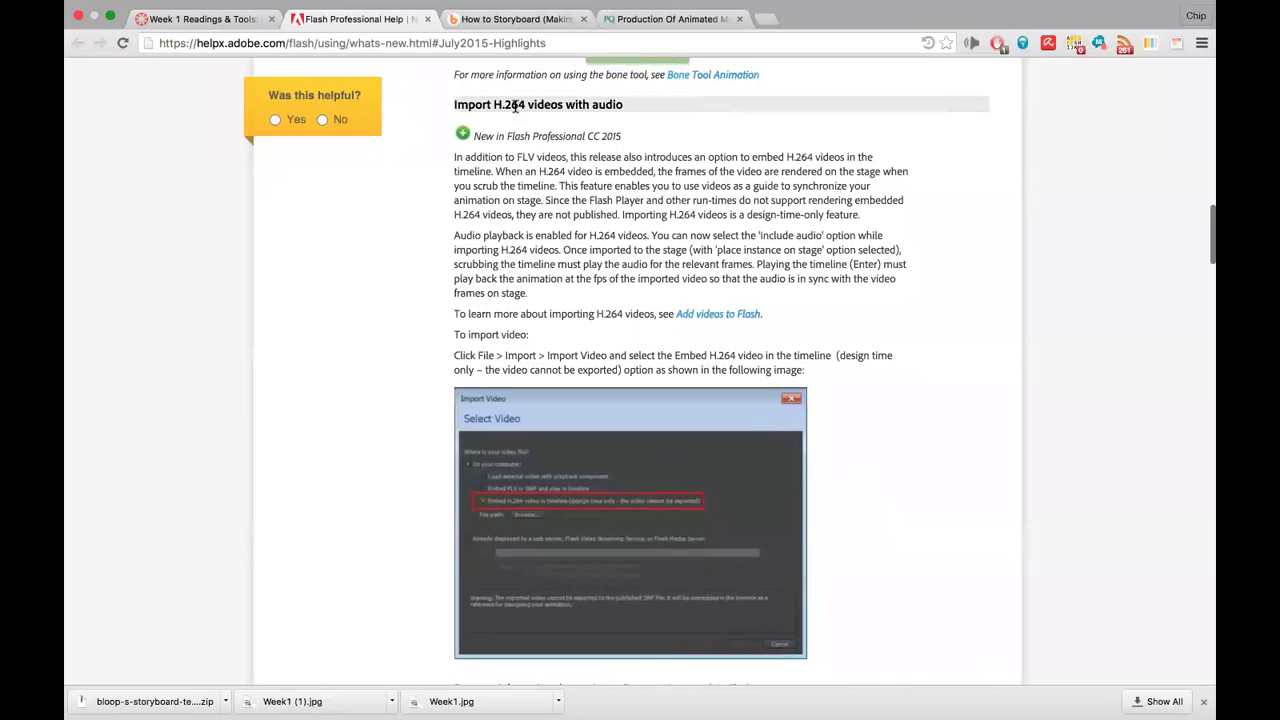
pyautogui.scroll(-7, 969, 509)
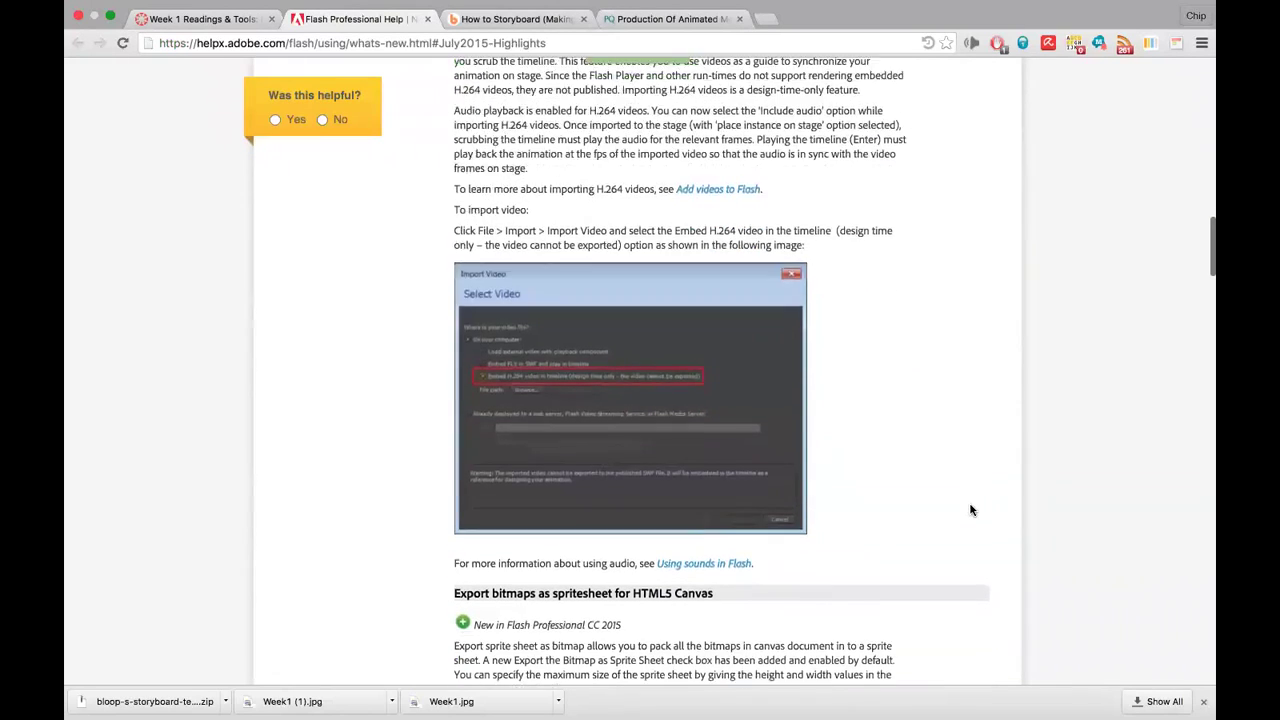
pyautogui.scroll(-2, 923, 506)
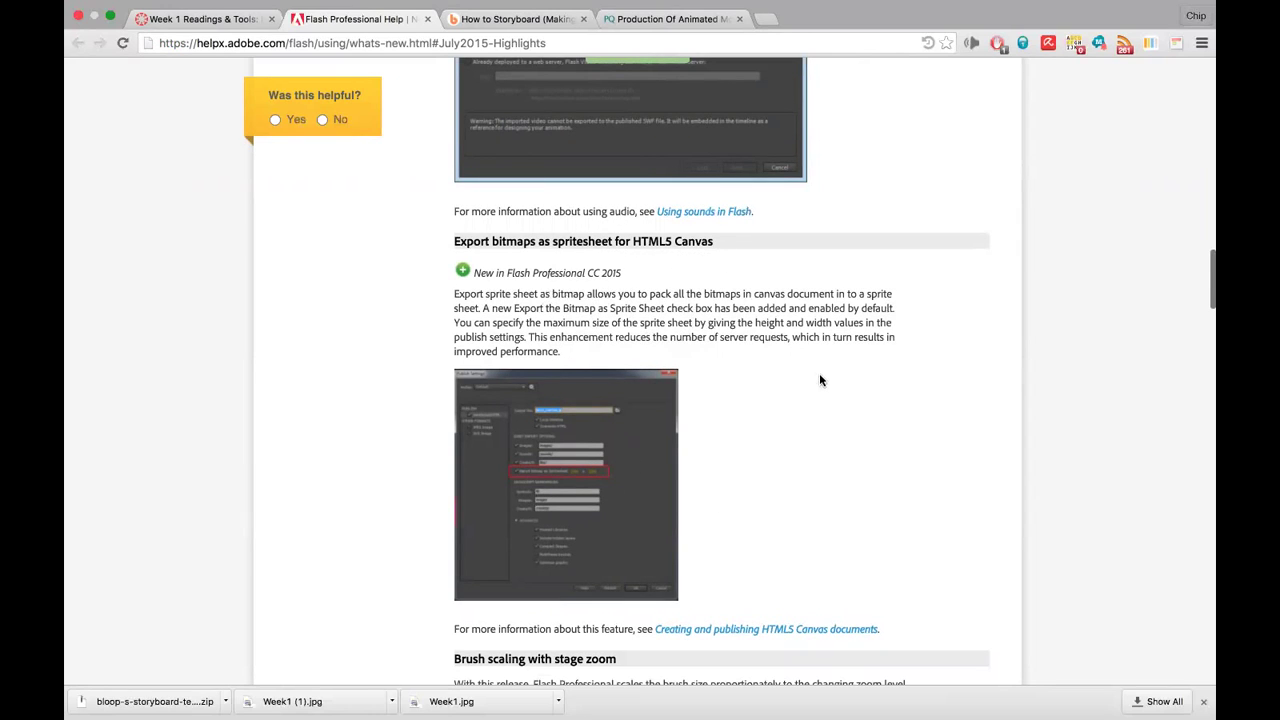
# Scroll down to the 'Brush scaling with stage zoom' and 'Universal document type converter' sections
pyautogui.scroll(-1, 822, 449)
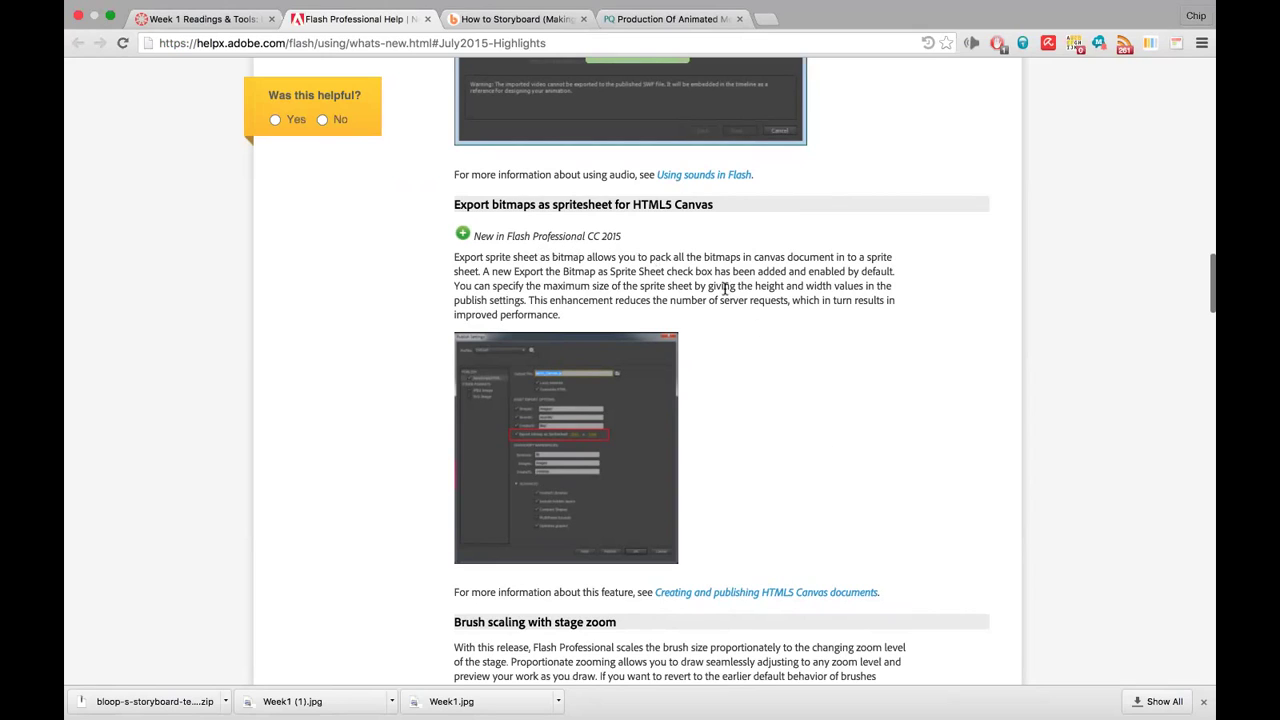
pyautogui.scroll(-1, 806, 456)
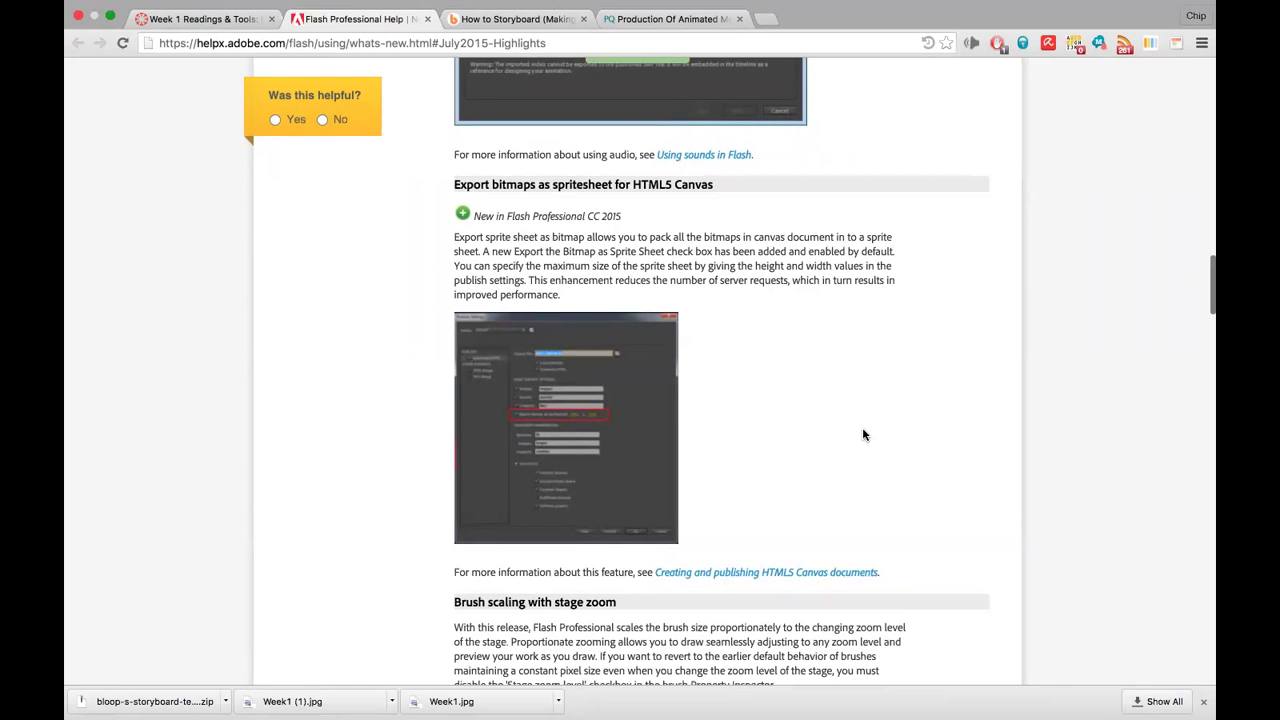
pyautogui.scroll(-3, 864, 435)
pyautogui.scroll(1, 864, 435)
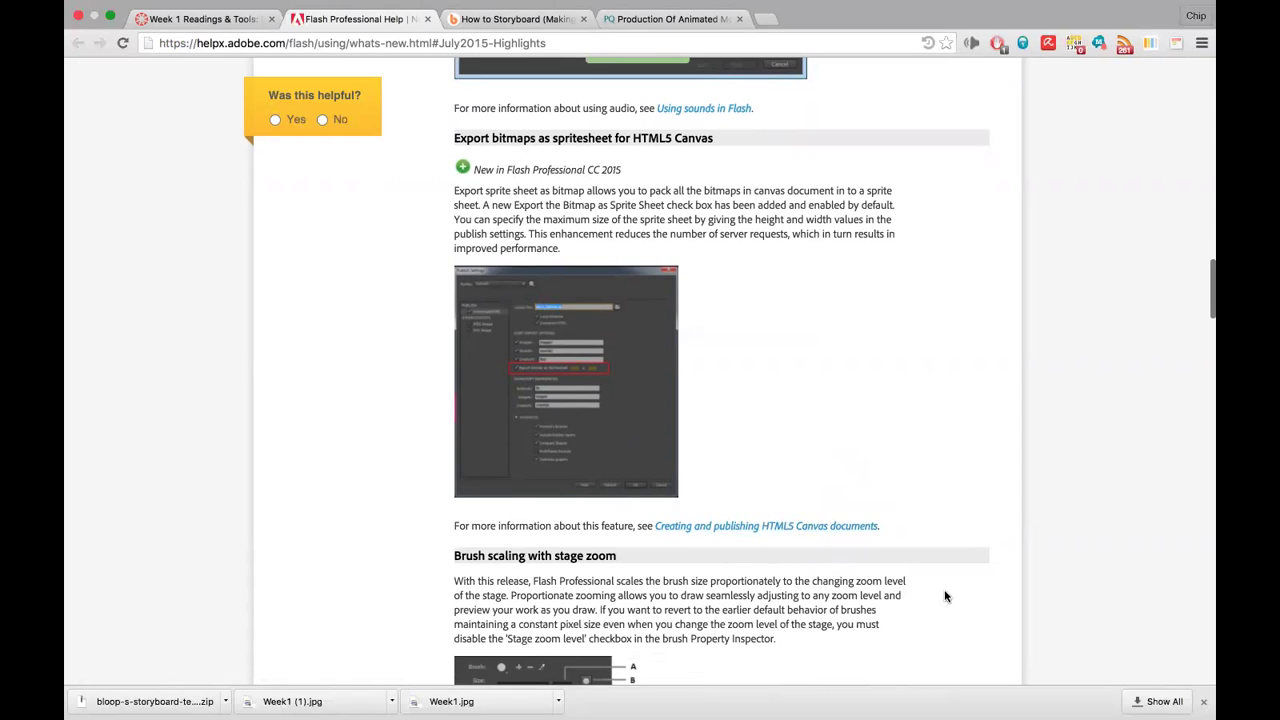
pyautogui.scroll(-1, 943, 594)
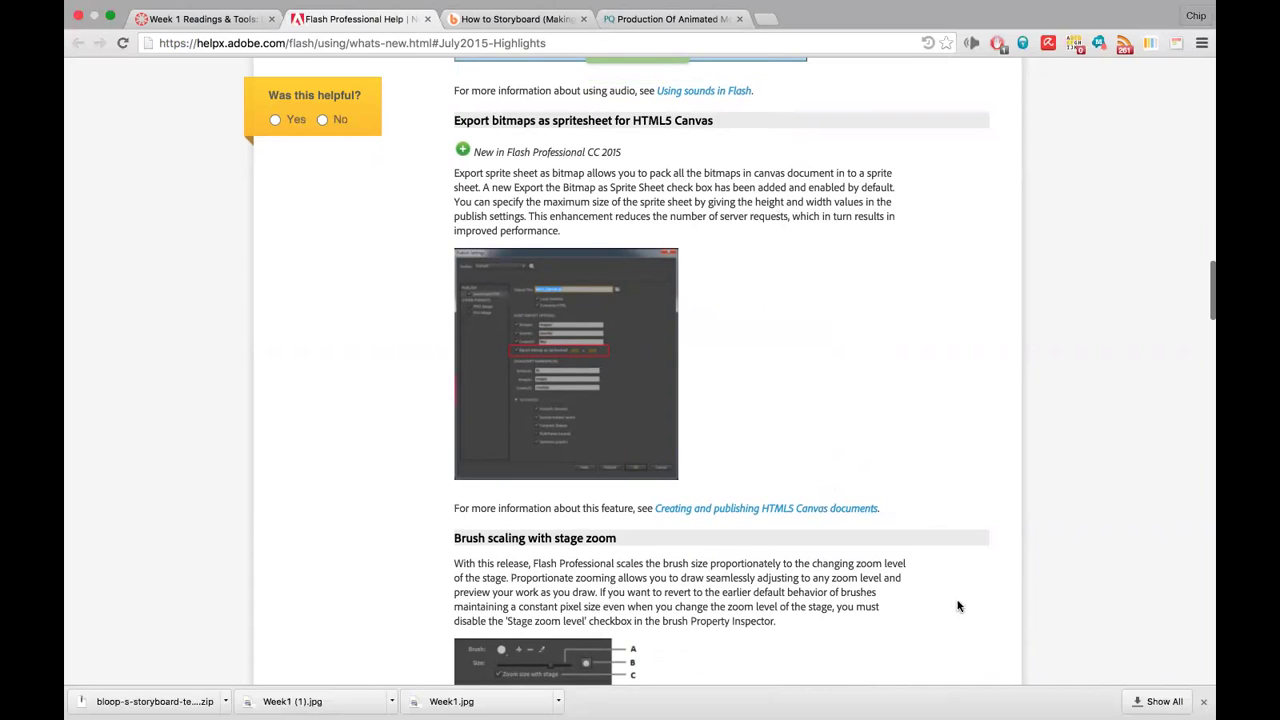
pyautogui.scroll(-3, 957, 630)
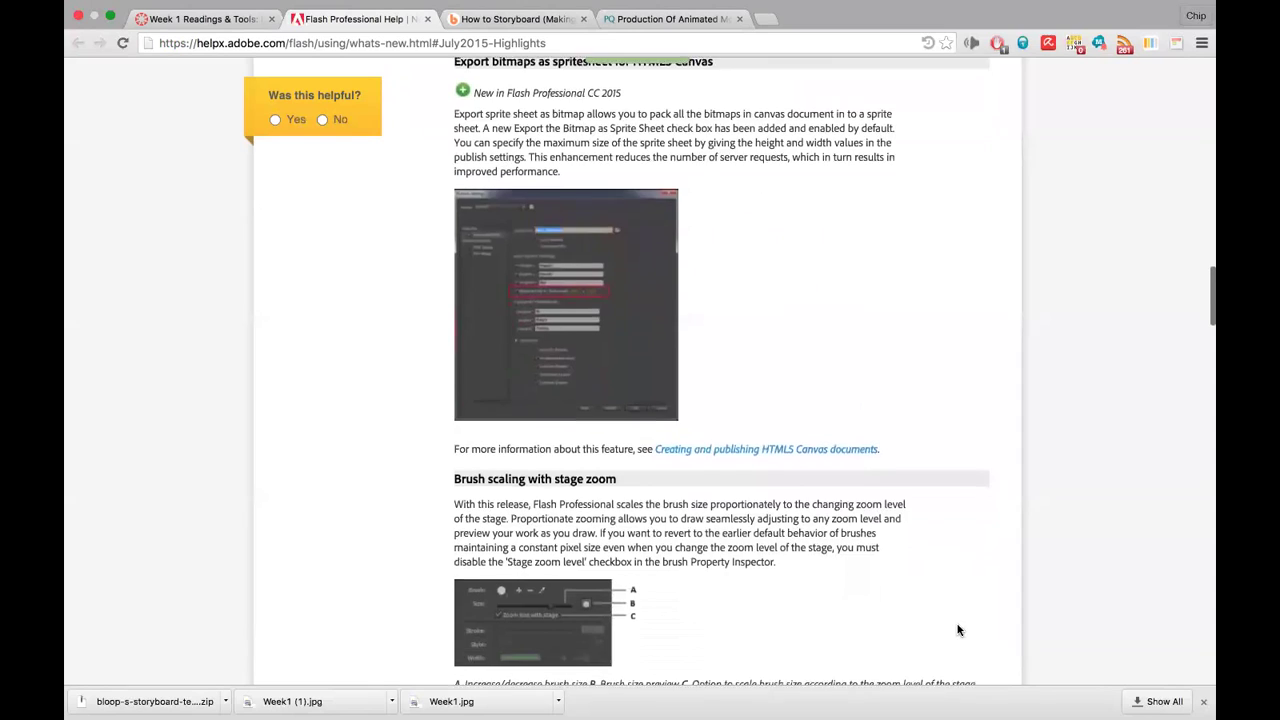
pyautogui.scroll(-2, 957, 630)
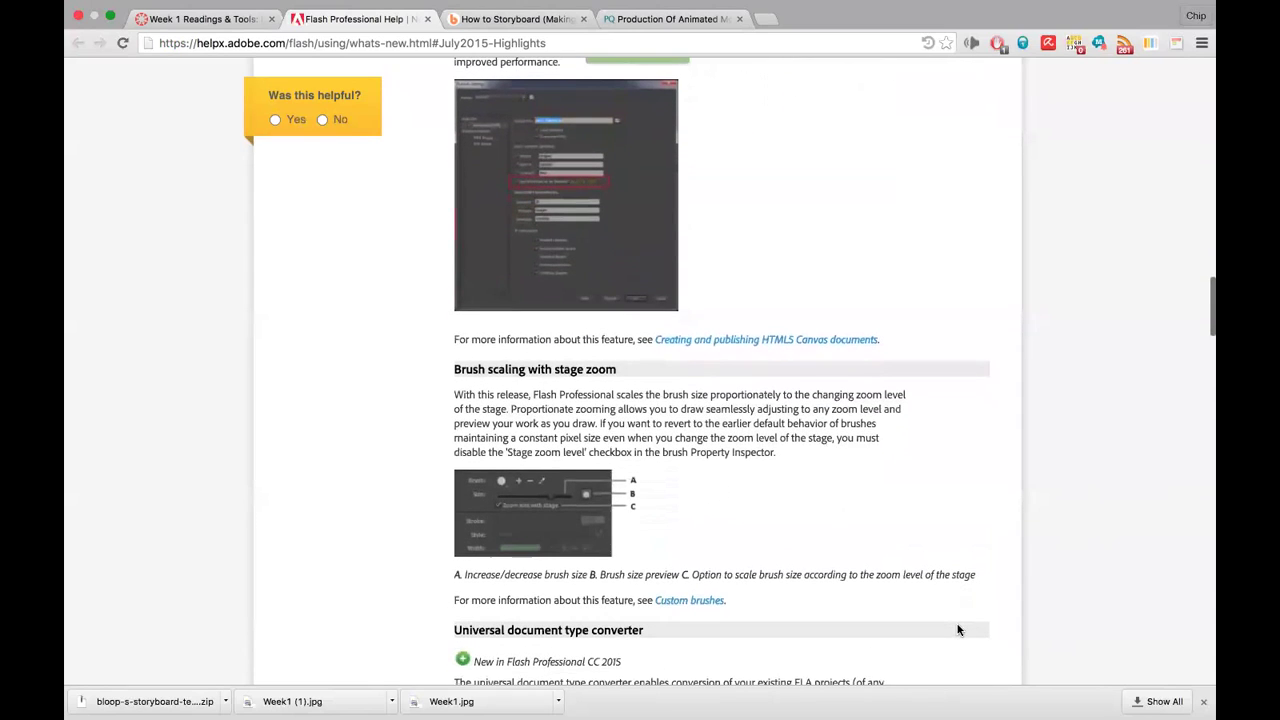
pyautogui.scroll(-5, 957, 630)
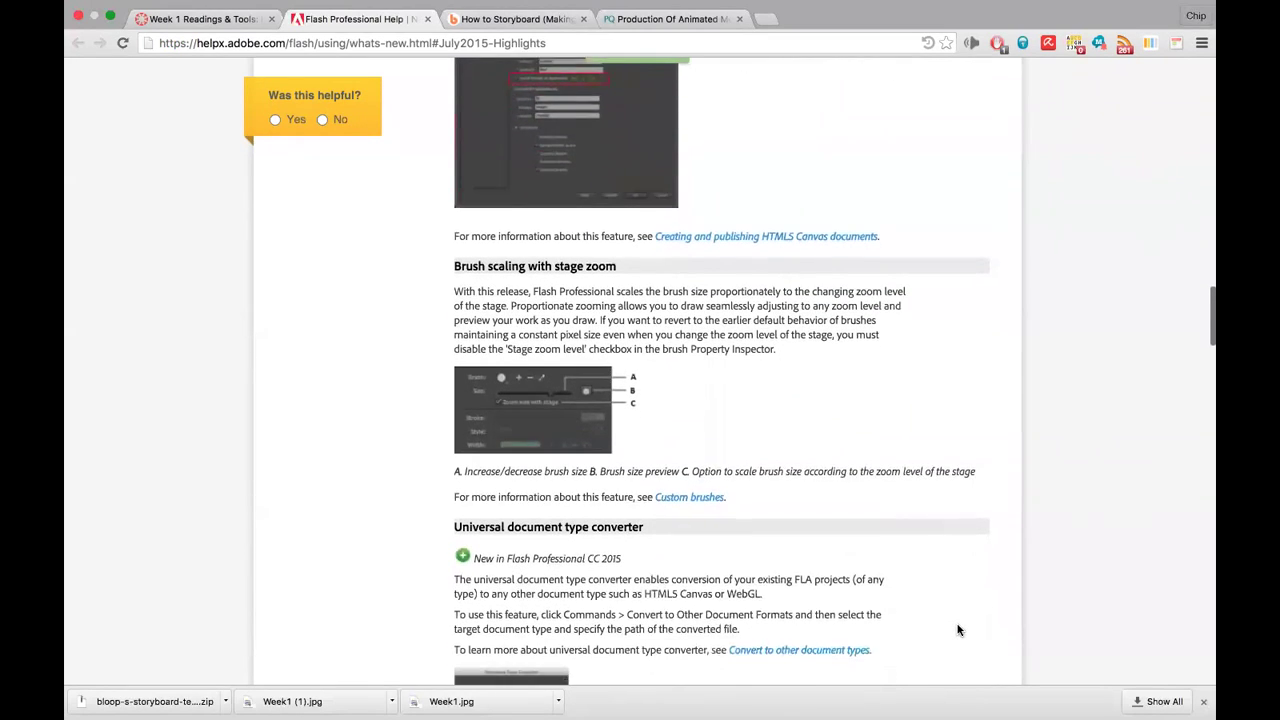
pyautogui.scroll(1, 957, 630)
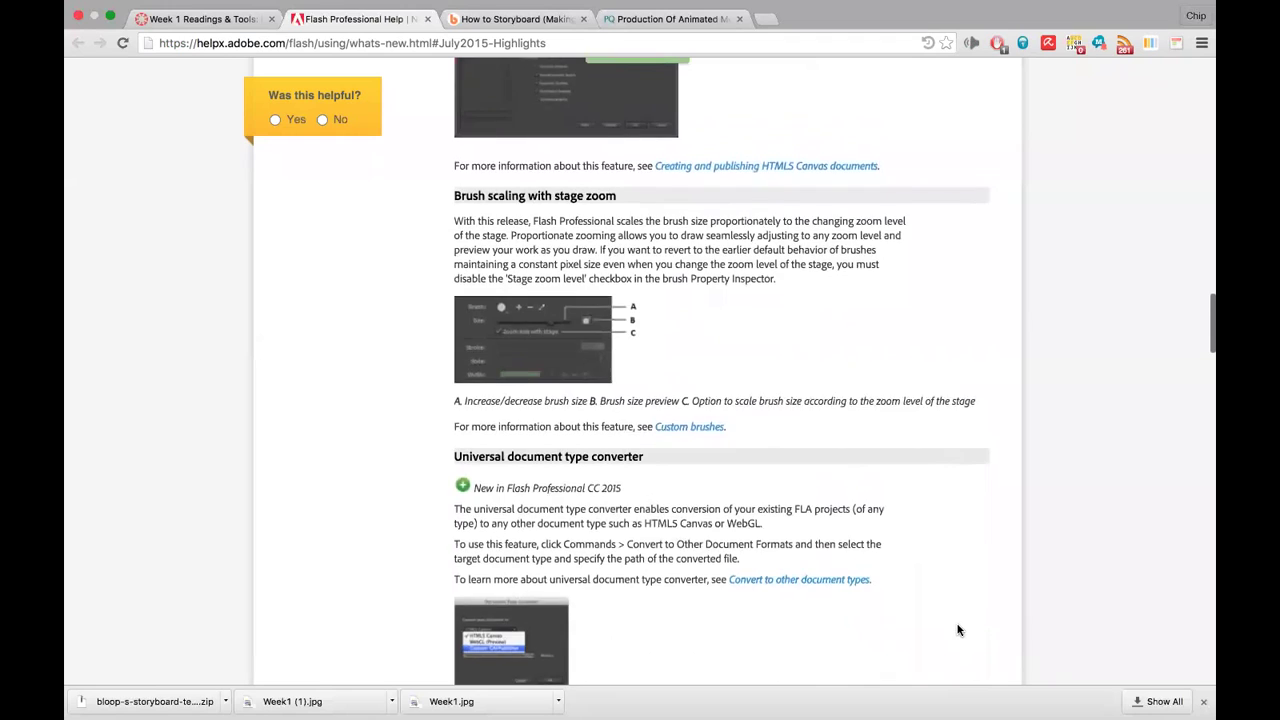
pyautogui.scroll(1, 957, 630)
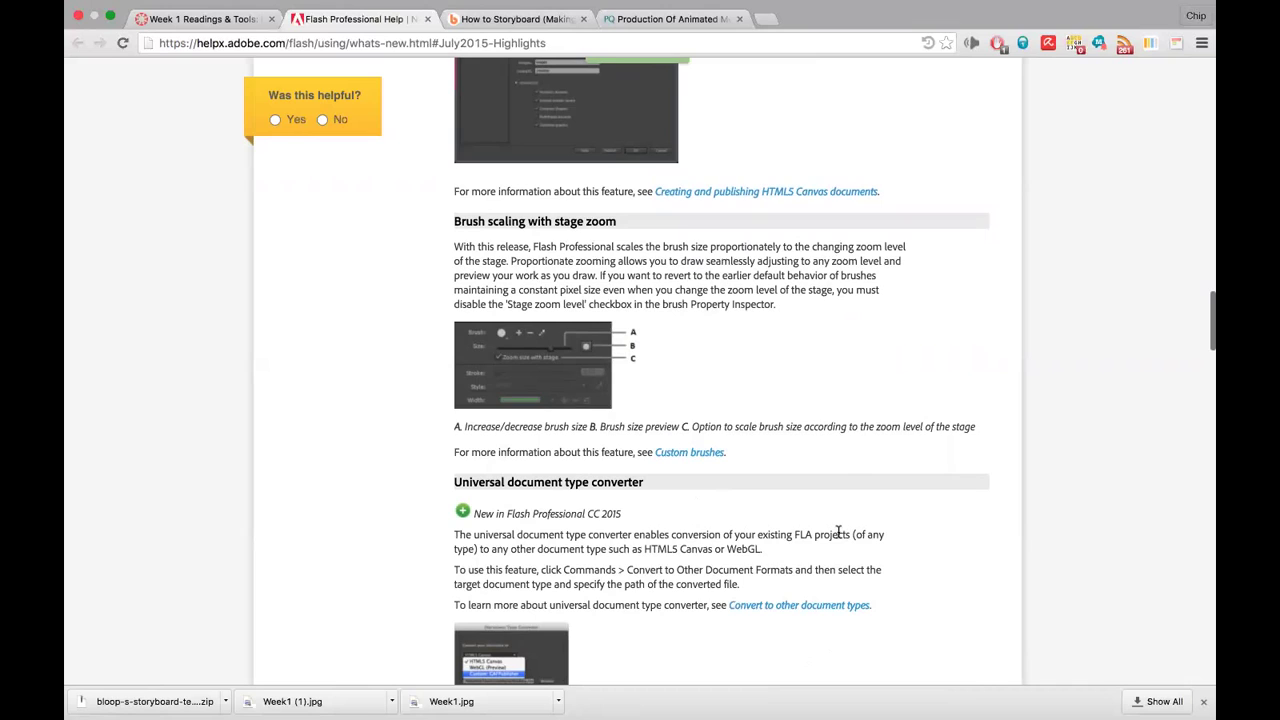
# Highlight 'FLA' in the document type converter paragraph and keep scrolling down the page
pyautogui.scroll(-2, 929, 601)
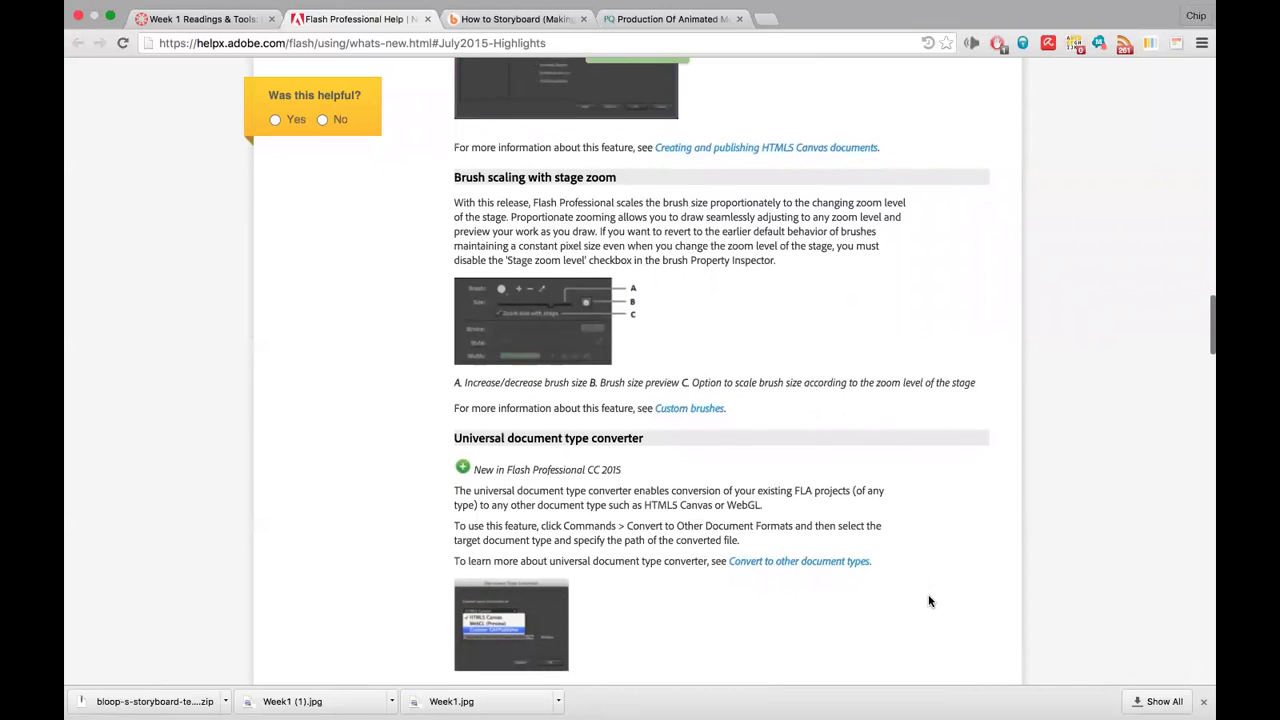
pyautogui.scroll(-4, 929, 601)
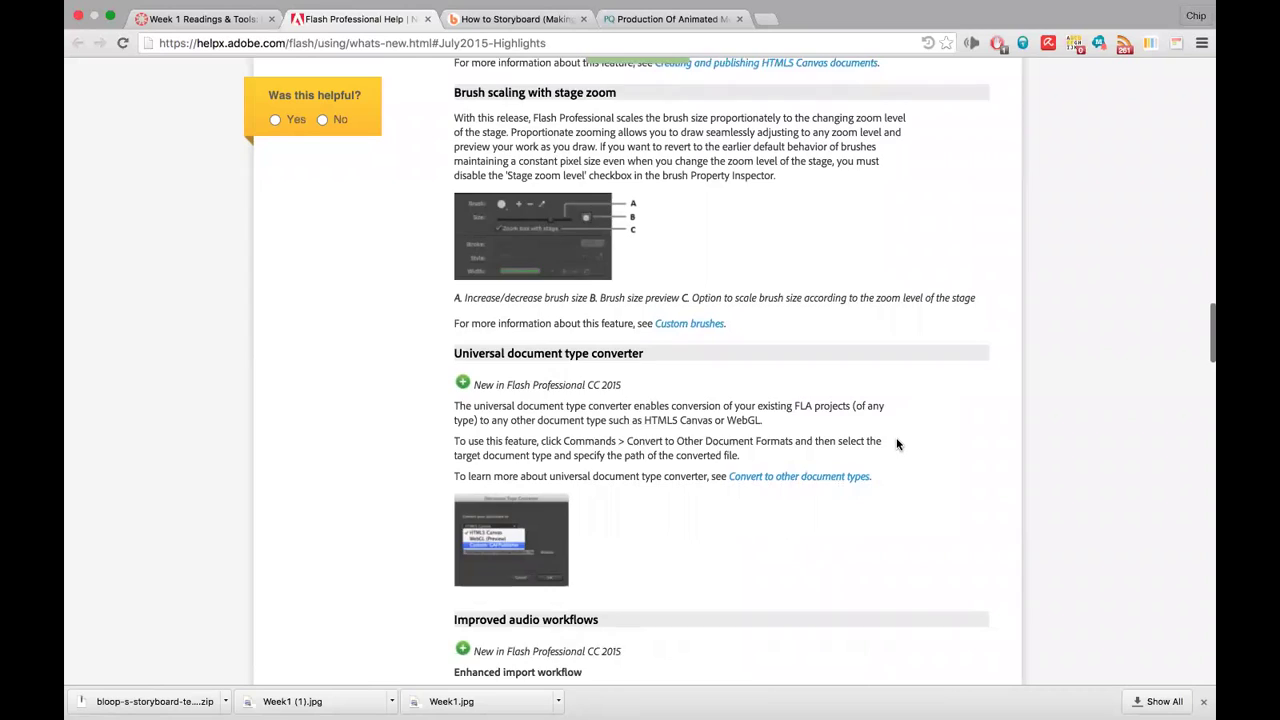
pyautogui.scroll(-2, 897, 444)
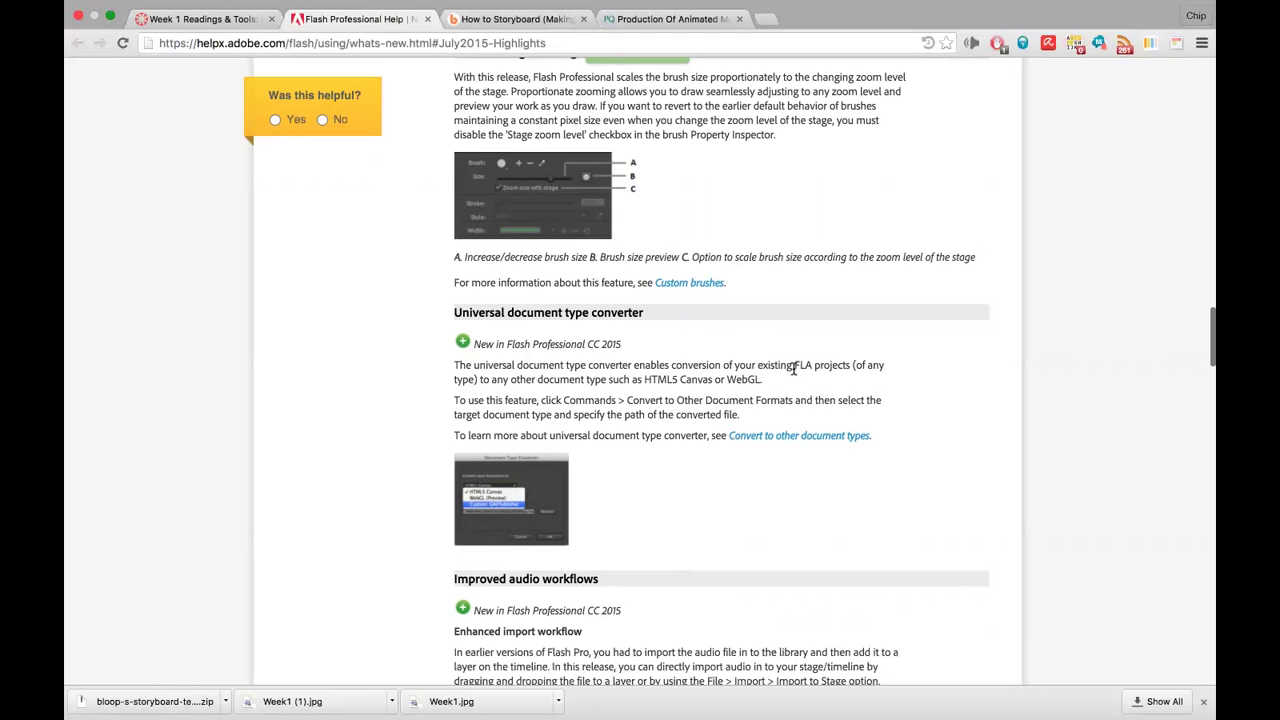
pyautogui.moveTo(795, 362); pyautogui.dragTo(809, 363)
pyautogui.scroll(-2, 704, 400)
pyautogui.scroll(-2, 704, 400)
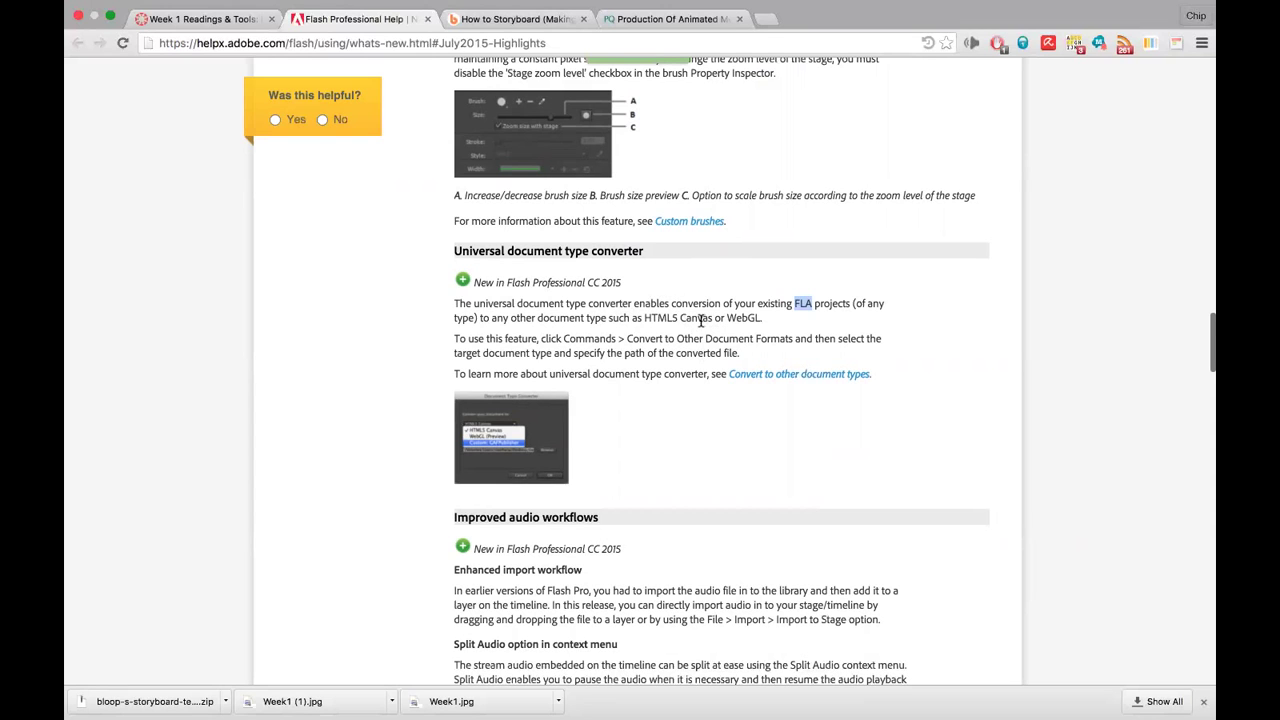
pyautogui.scroll(-3, 706, 318)
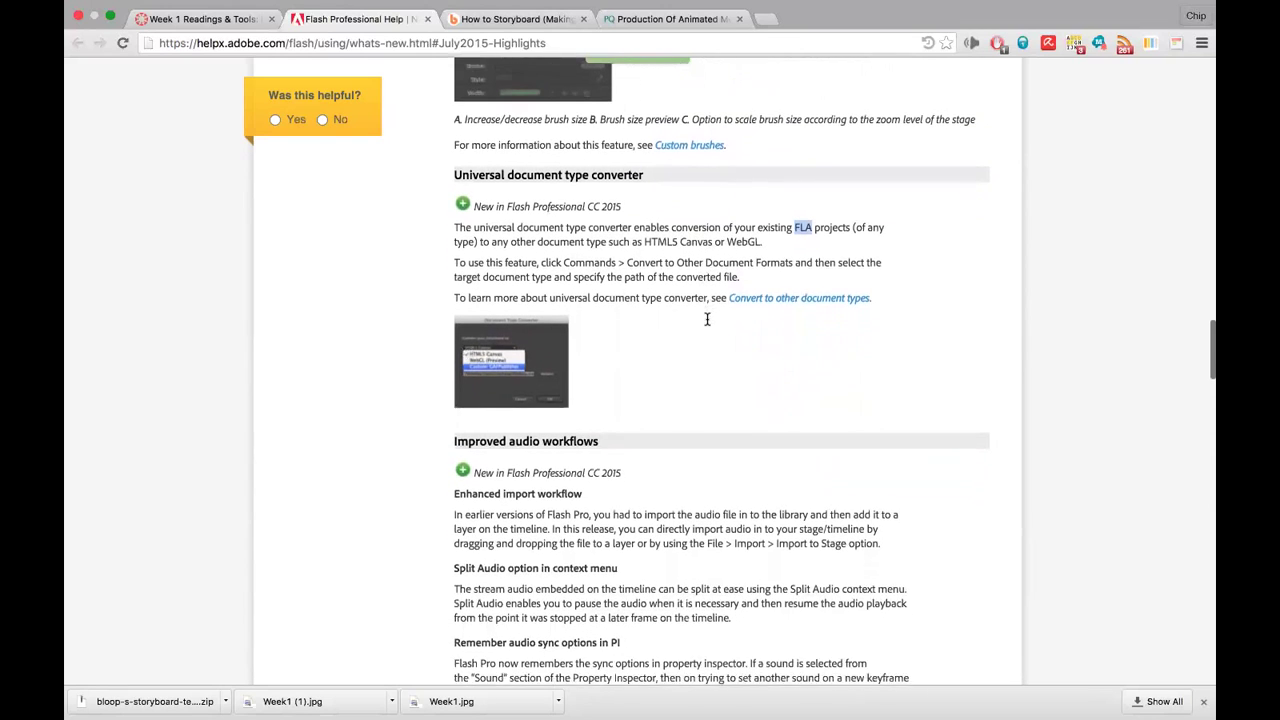
pyautogui.scroll(-4, 706, 324)
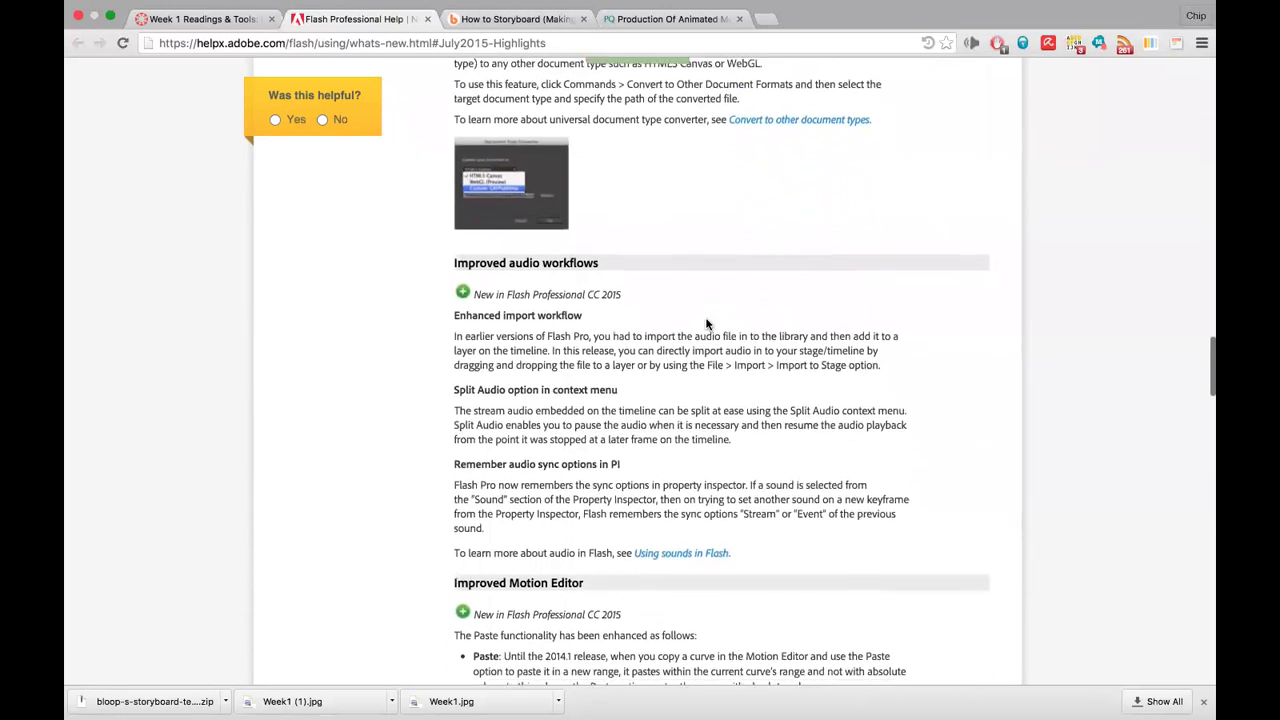
pyautogui.scroll(1, 706, 324)
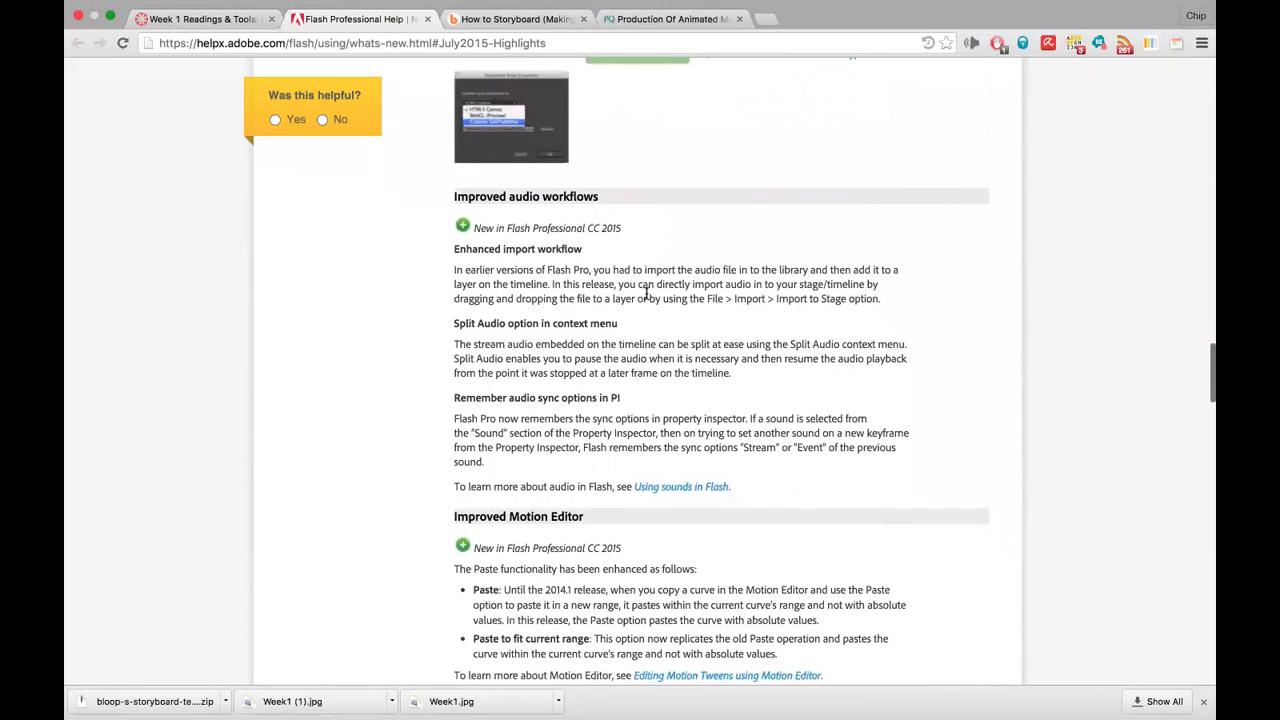
pyautogui.scroll(-3, 724, 274)
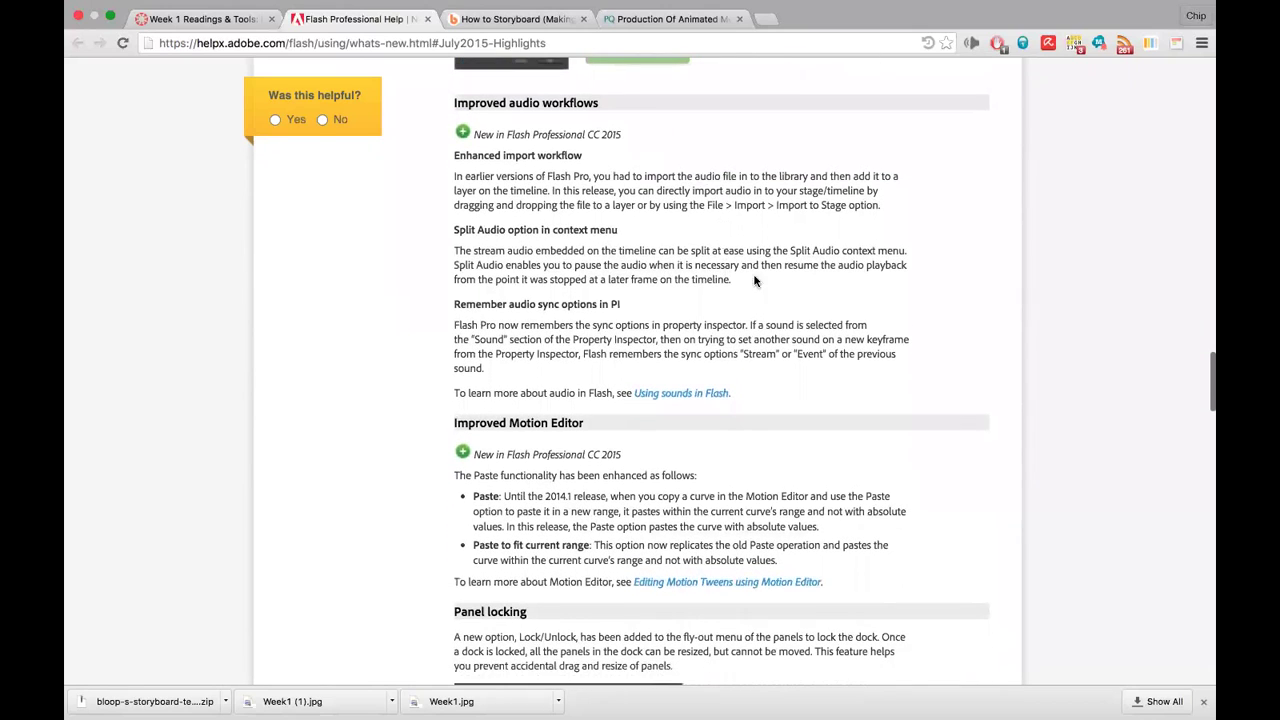
pyautogui.scroll(-2, 712, 338)
pyautogui.scroll(5, 838, 464)
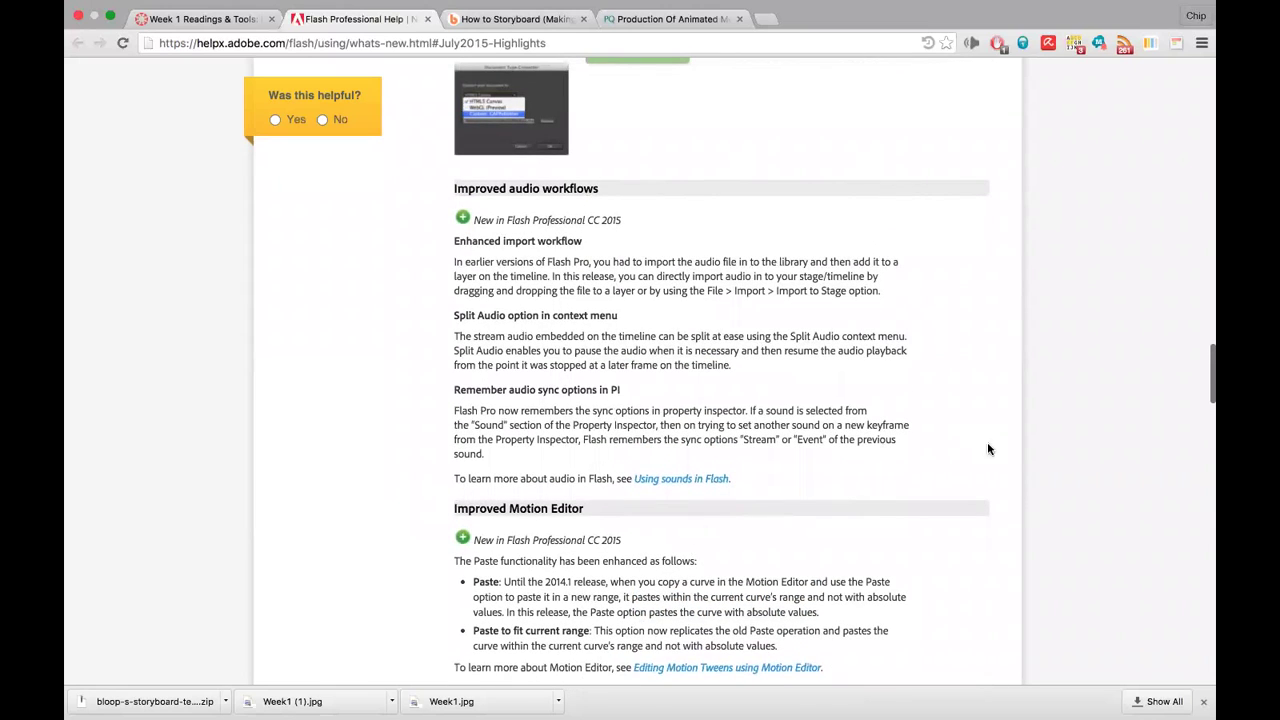
pyautogui.scroll(-4, 939, 604)
pyautogui.scroll(-8, 939, 604)
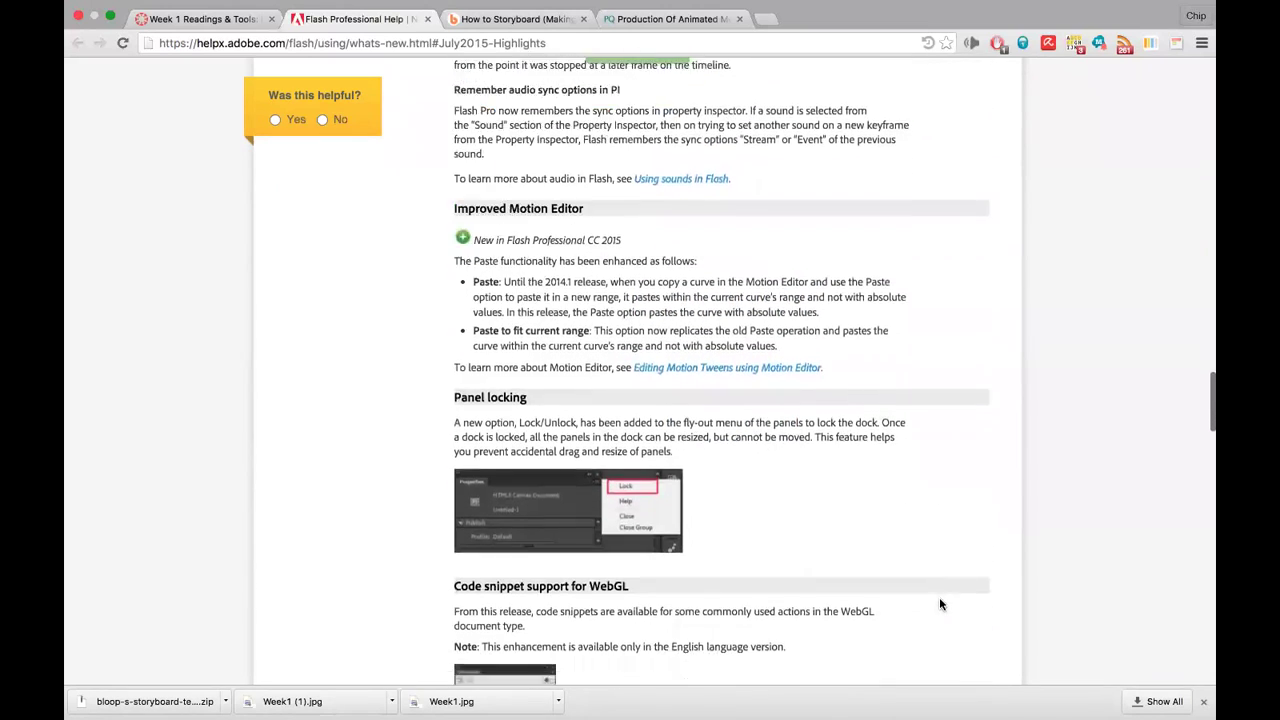
pyautogui.scroll(-3, 939, 604)
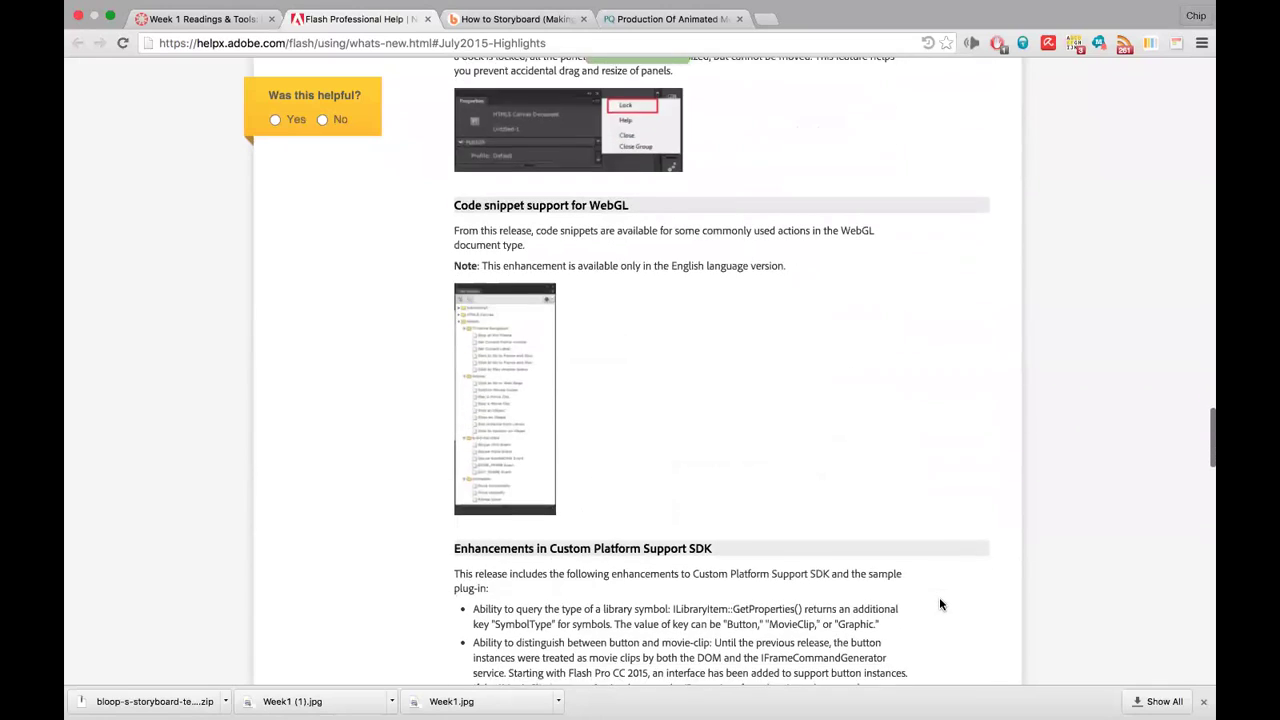
pyautogui.scroll(4, 700, 300)
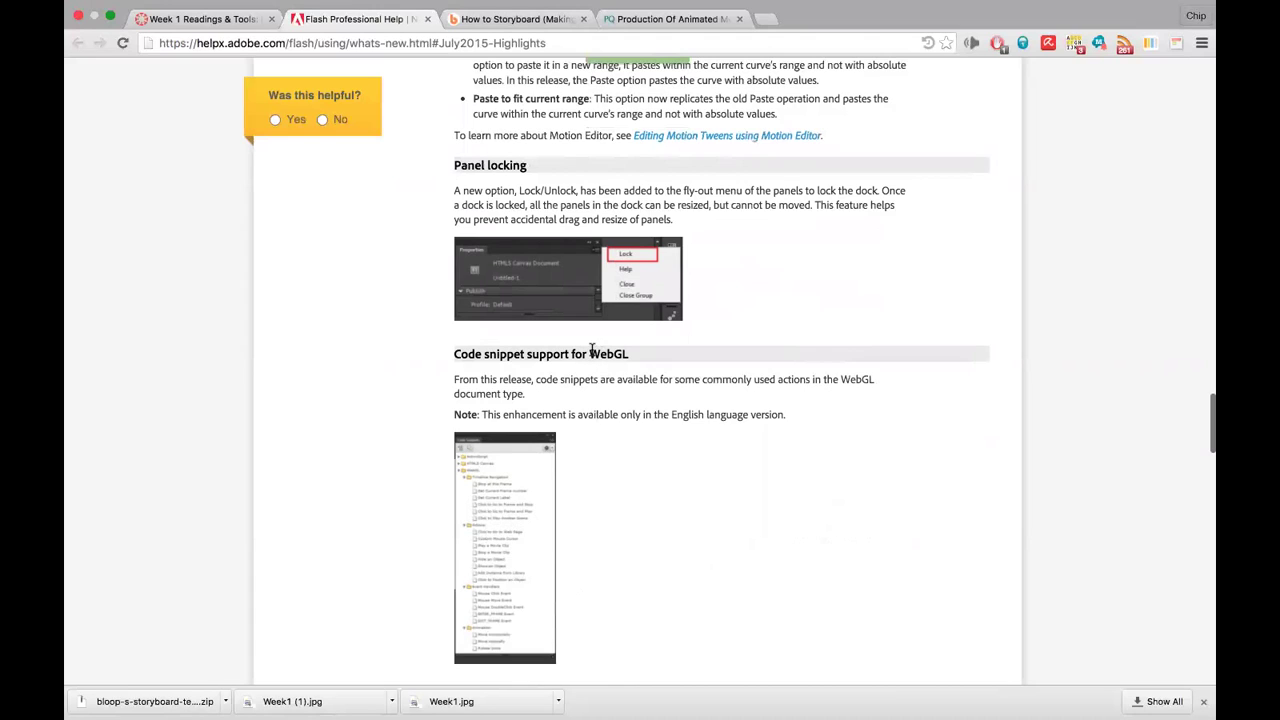
# Highlight 'WebGL' in the code snippet heading, then scroll to the Flash Player 17.0 and AIR SDK 17.0 notes
pyautogui.moveTo(591, 351); pyautogui.dragTo(631, 354)
pyautogui.scroll(-2, 670, 555)
pyautogui.scroll(-5, 670, 555)
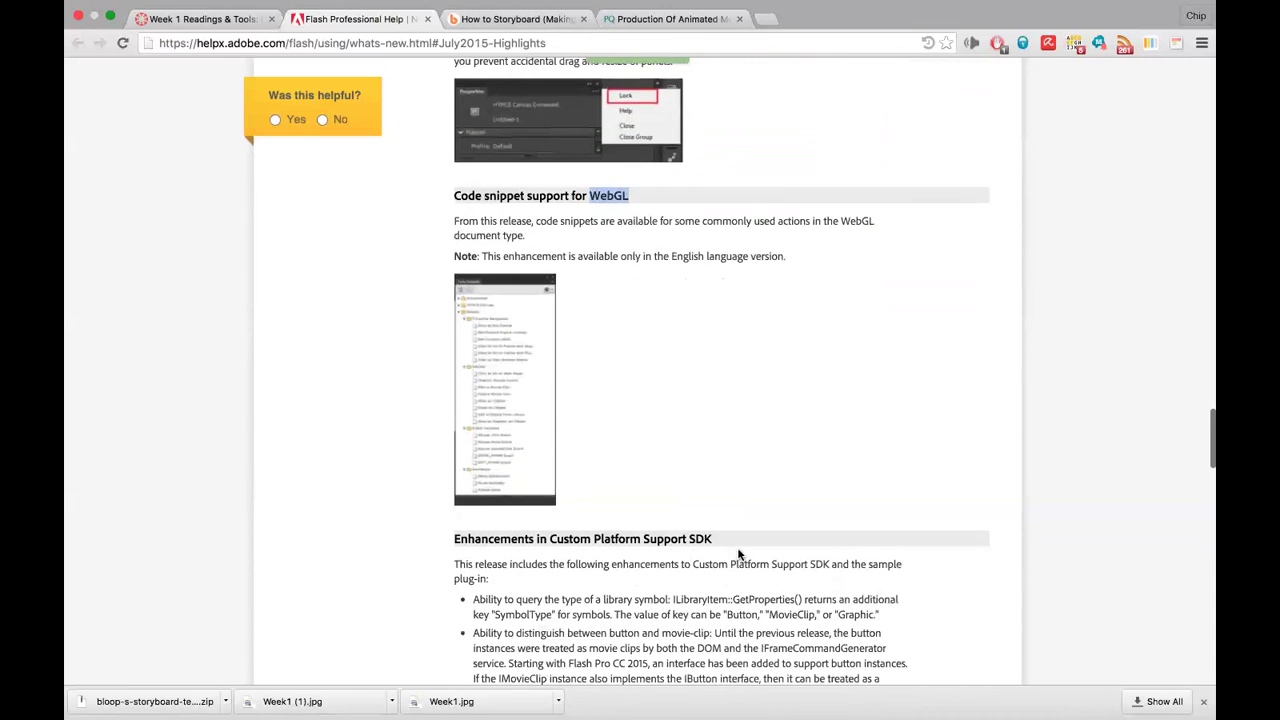
pyautogui.scroll(-1, 739, 553)
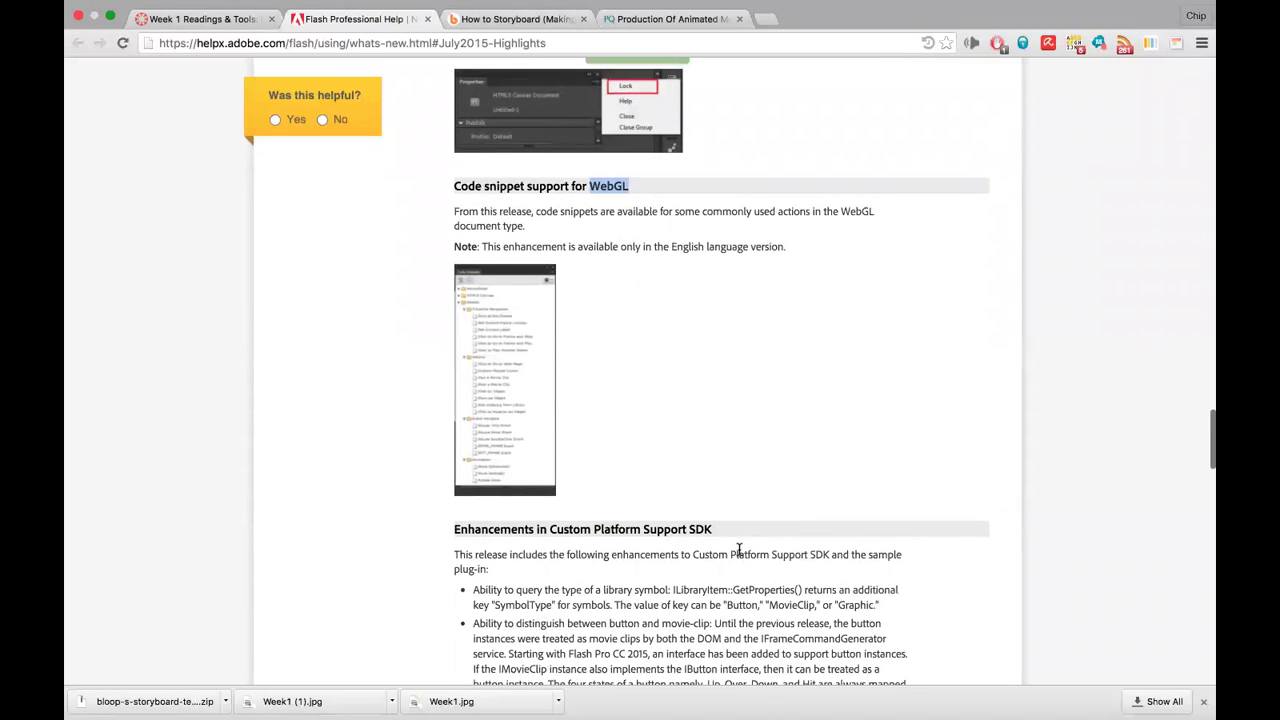
pyautogui.scroll(-3, 793, 428)
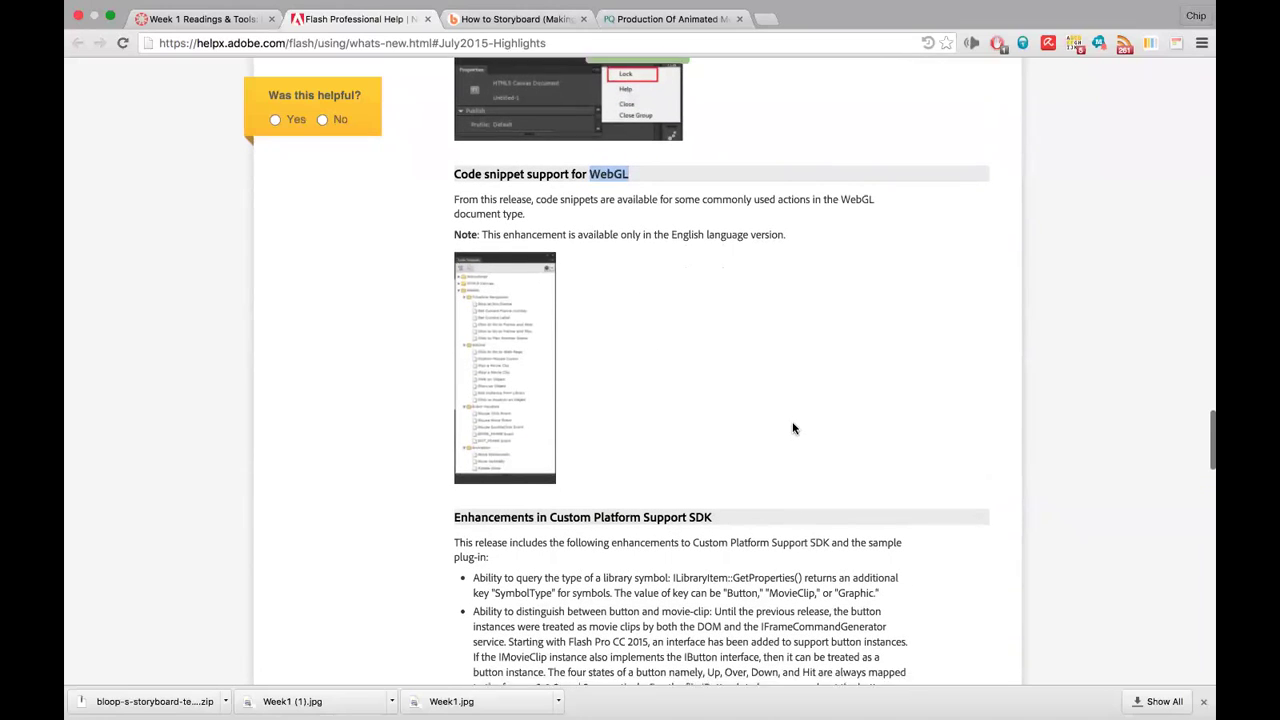
pyautogui.scroll(-5, 793, 428)
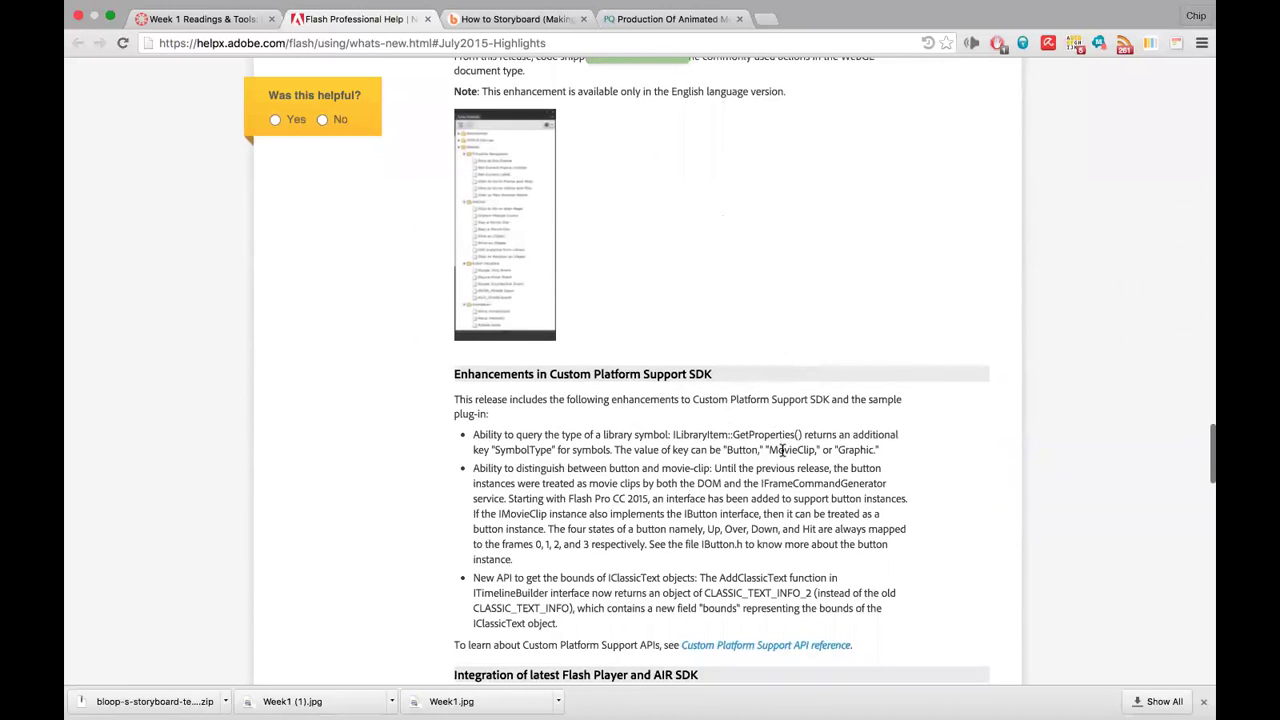
pyautogui.scroll(-8, 782, 450)
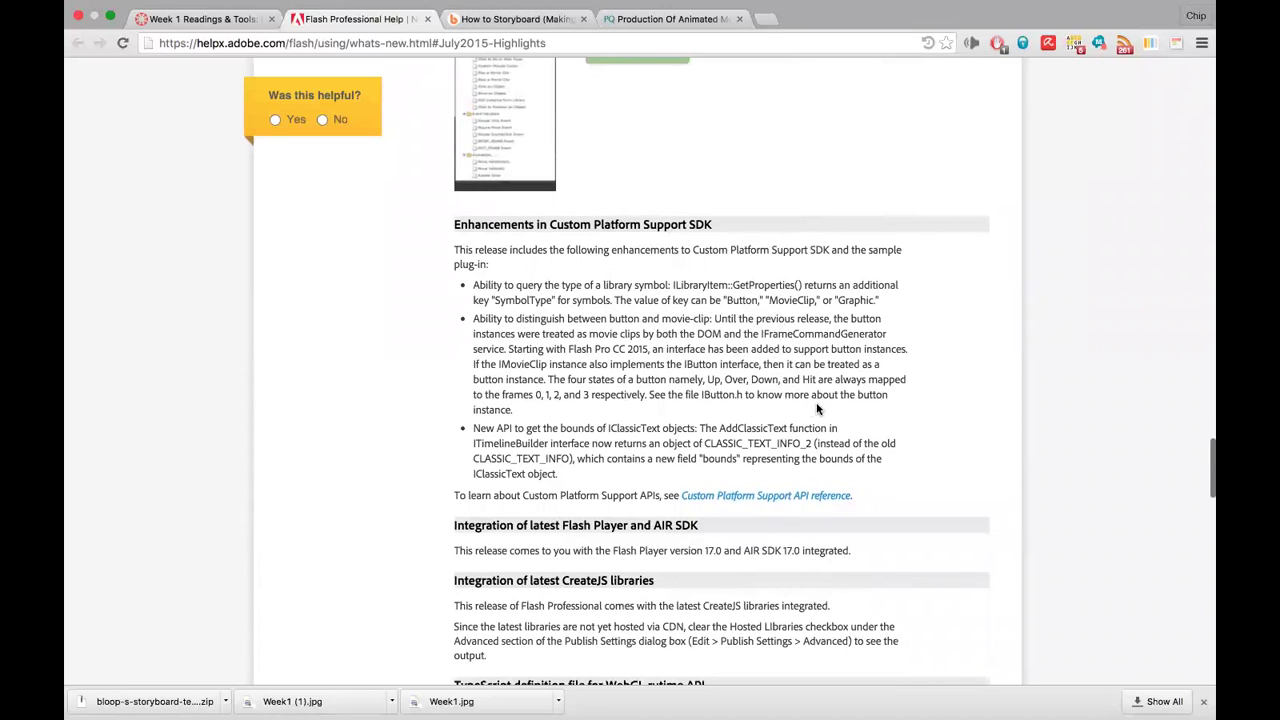
pyautogui.scroll(-8, 816, 408)
pyautogui.scroll(-7, 898, 444)
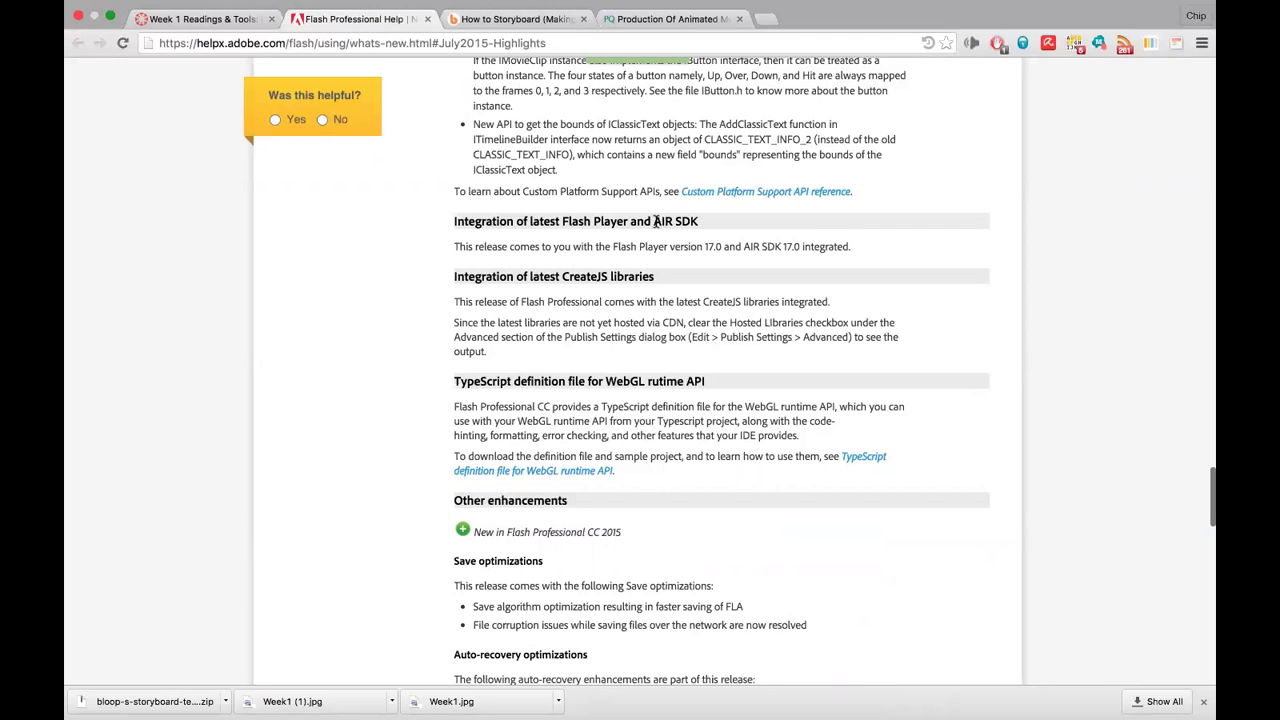
# Highlight 'Flash Player' and 'CreateJS' in the headings, then open a new blank Chrome tab
pyautogui.moveTo(561, 221); pyautogui.dragTo(624, 221)
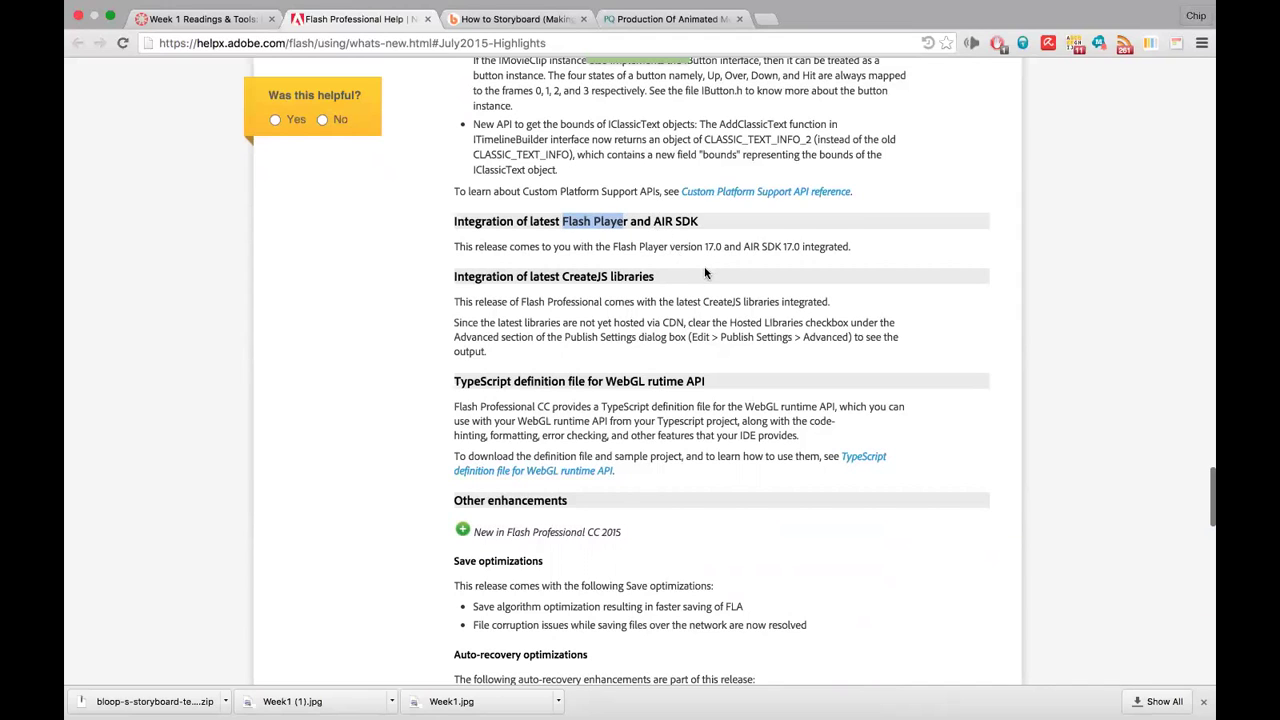
pyautogui.scroll(-2, 711, 268)
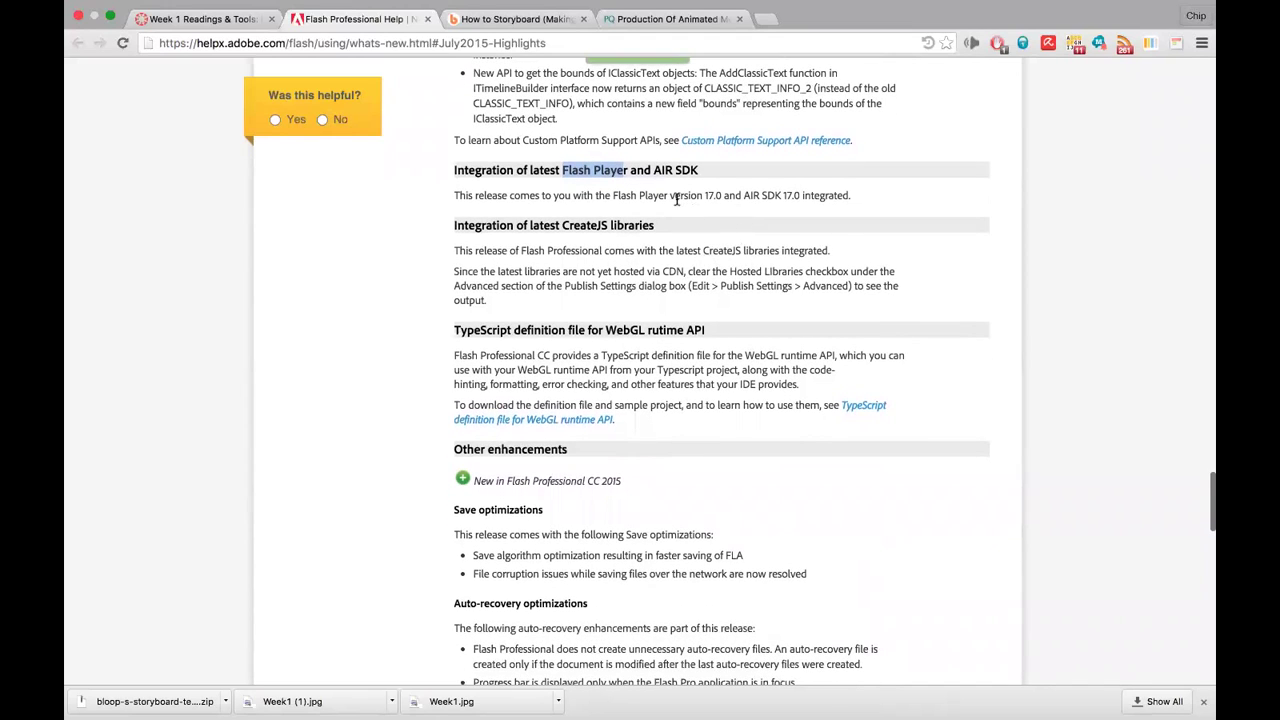
pyautogui.scroll(-1, 696, 272)
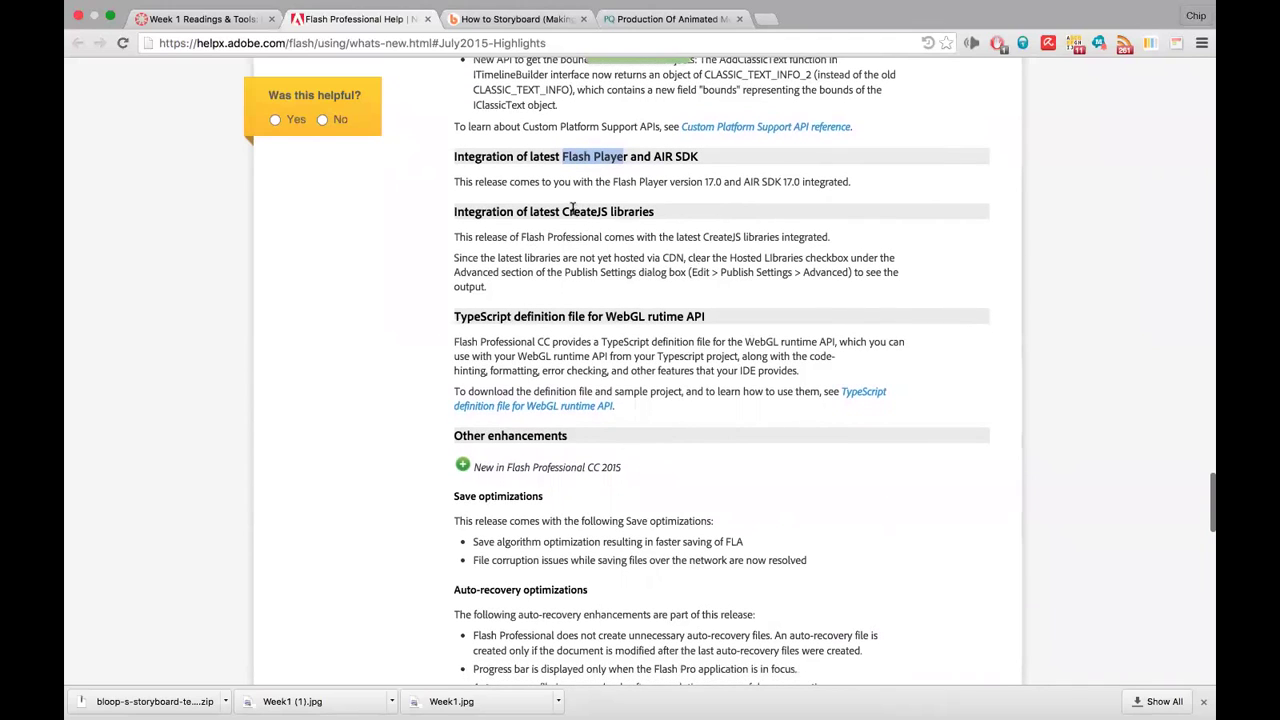
pyautogui.moveTo(562, 211); pyautogui.dragTo(607, 211)
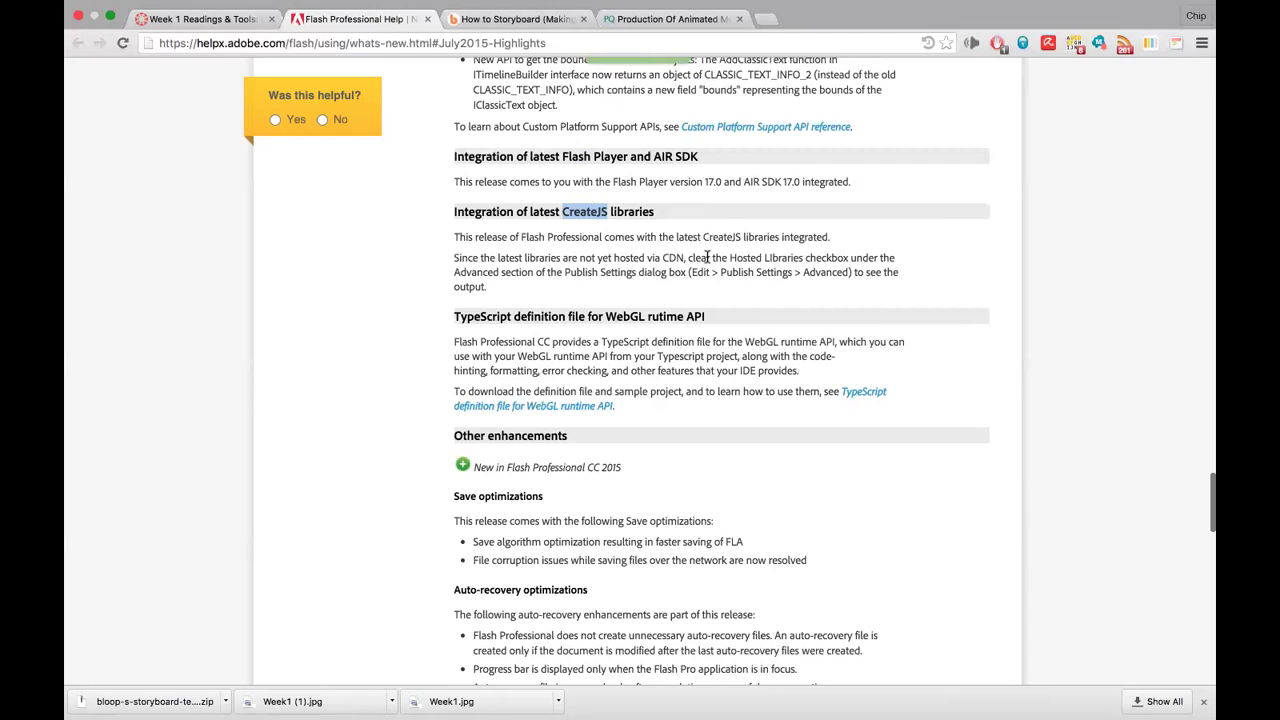
pyautogui.click(766, 20)
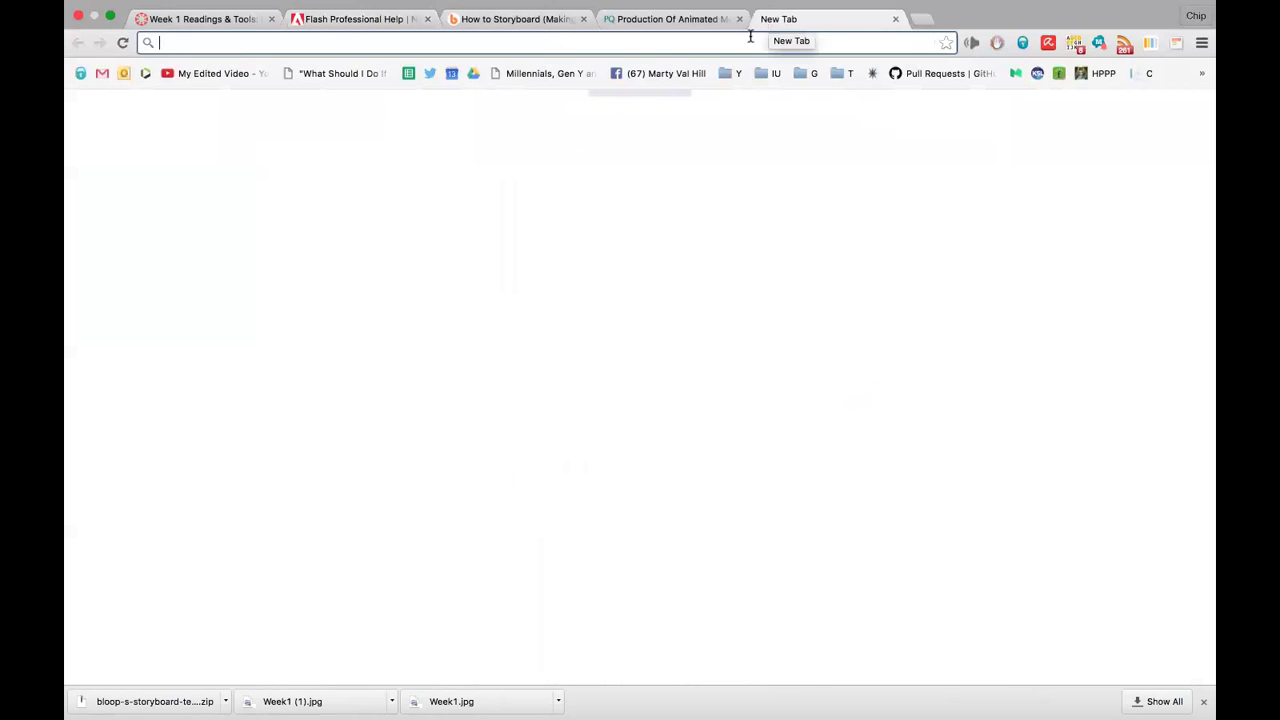
# Search for CreateJS, open the createjs.com homepage, then go back to the Week 1 Readings & Tools tab
pyautogui.write('CreateJS')
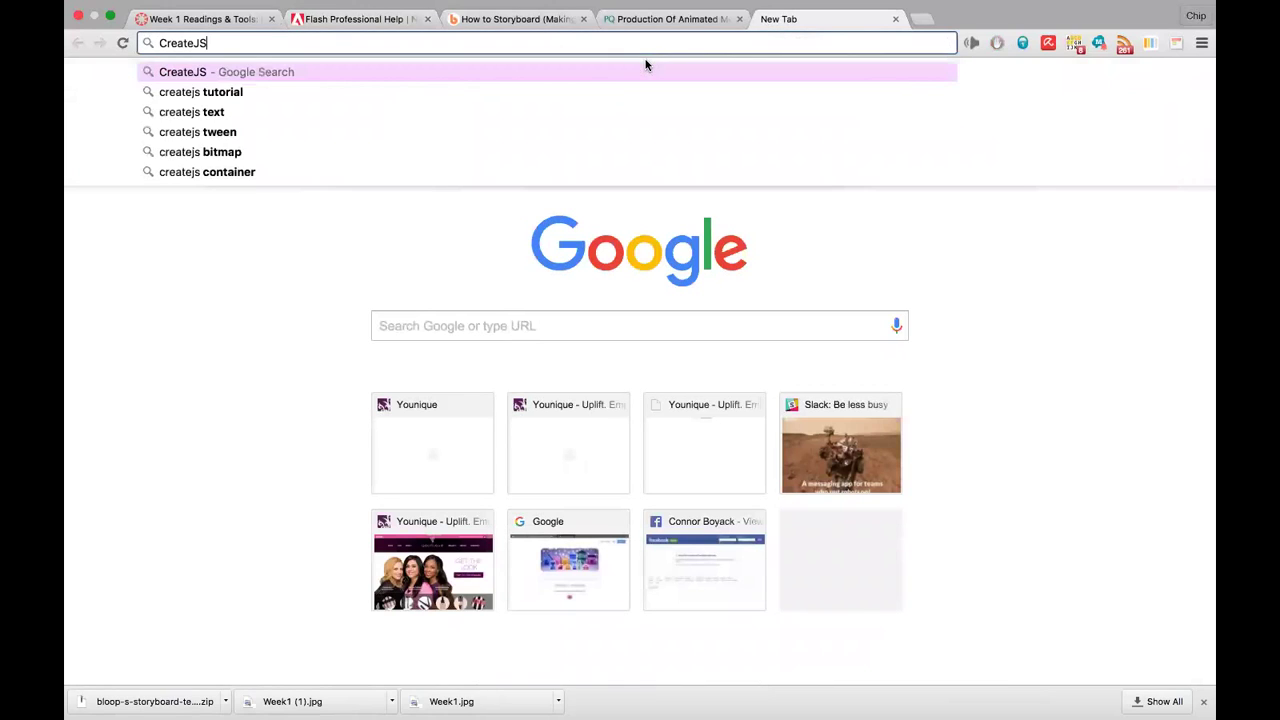
pyautogui.press('Return')
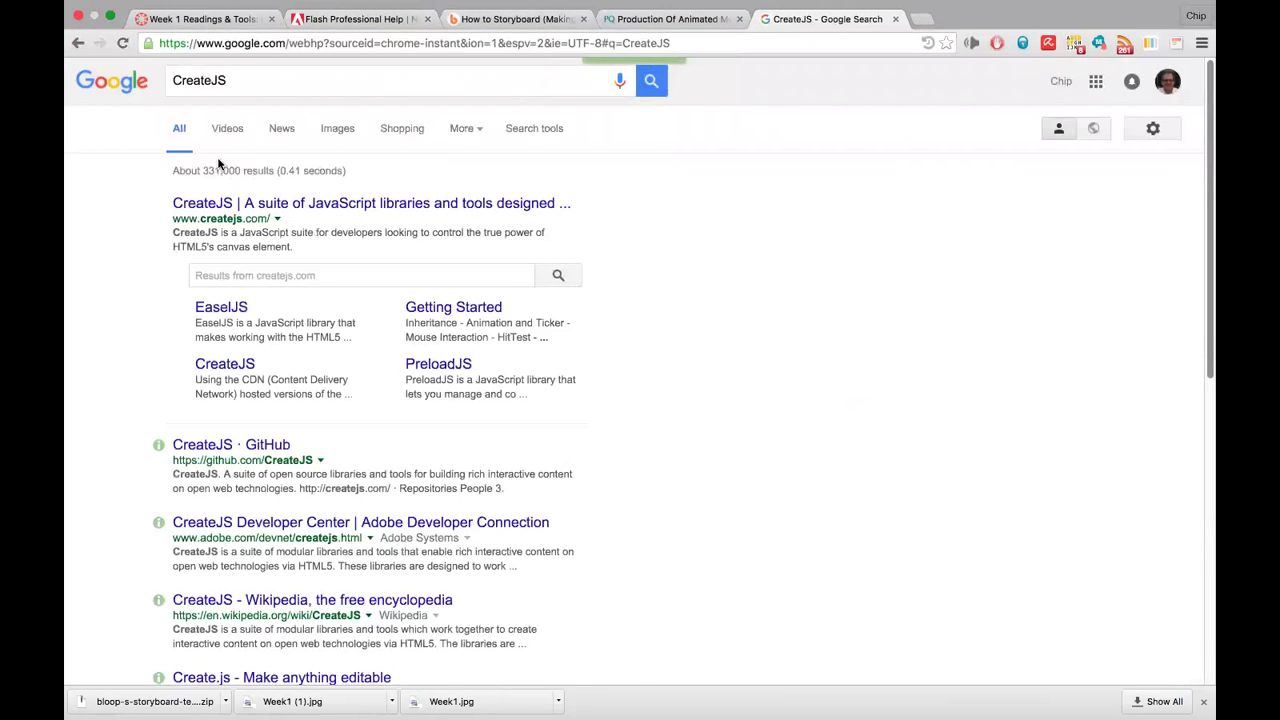
pyautogui.click(265, 205)
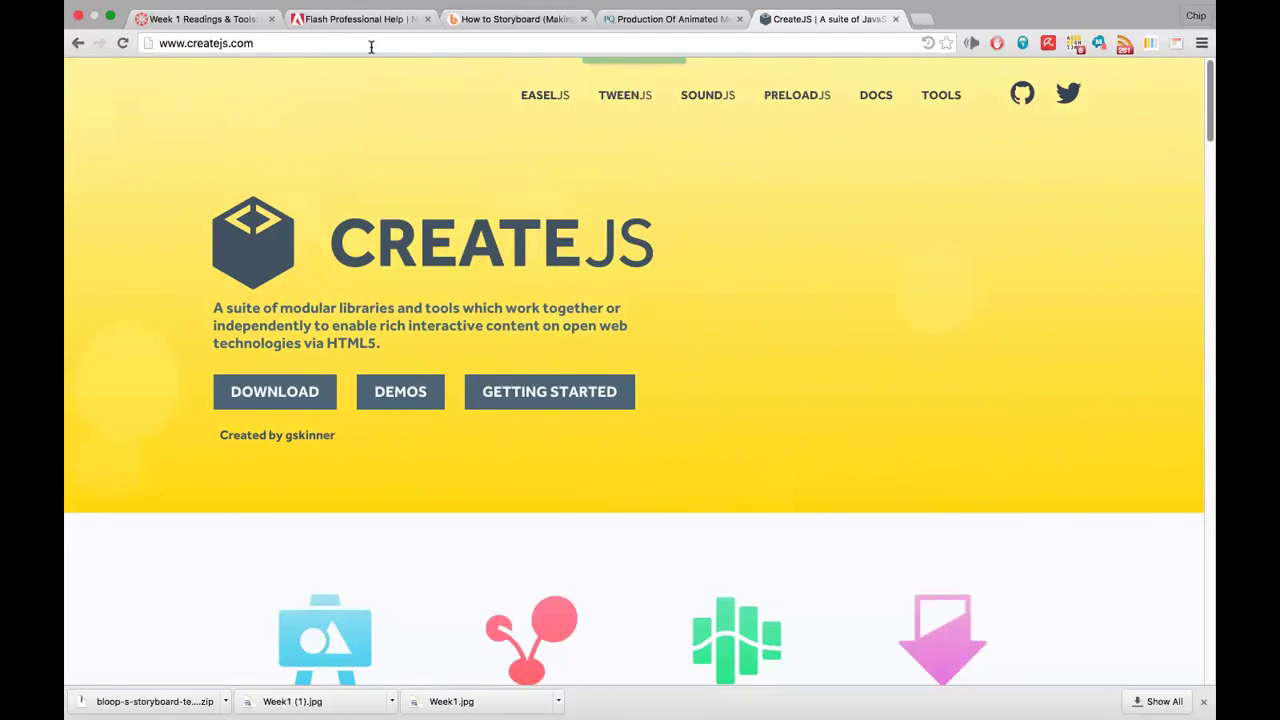
pyautogui.click(214, 20)
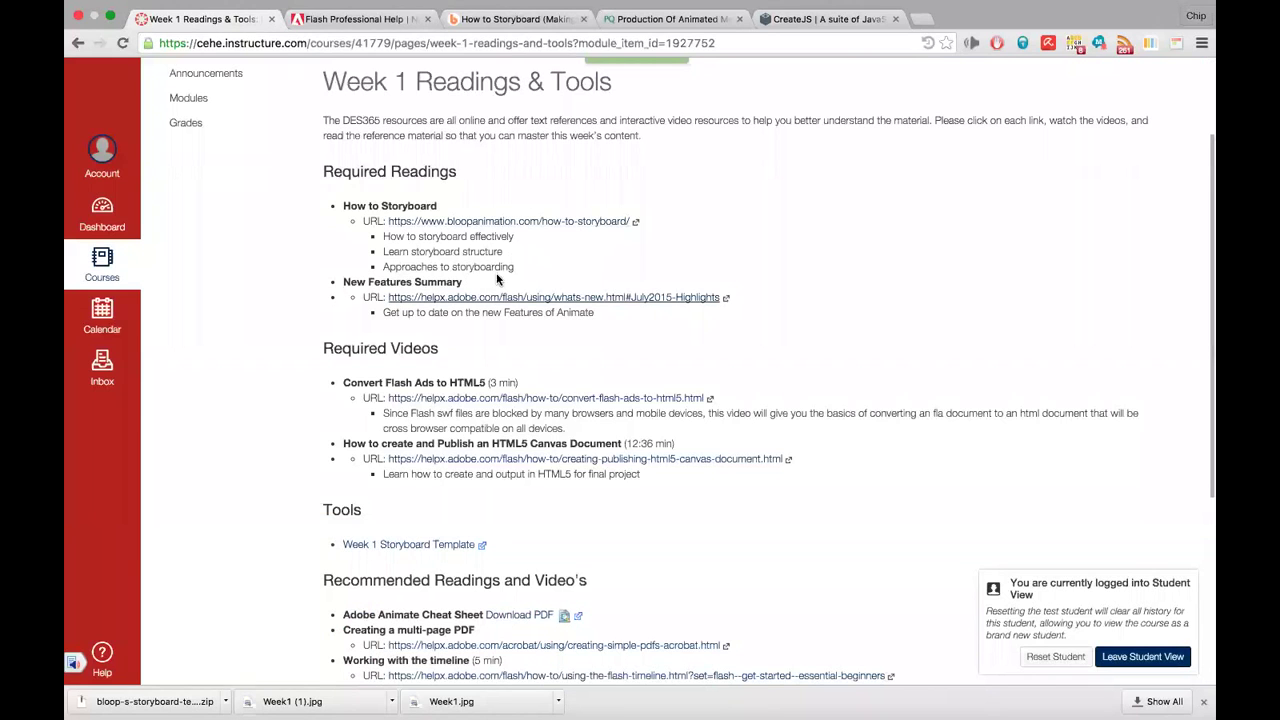
# Back on the Flash What's New page, repeatedly highlight 'WebGL' and 'CreateJS' in the headings
pyautogui.click(376, 22)
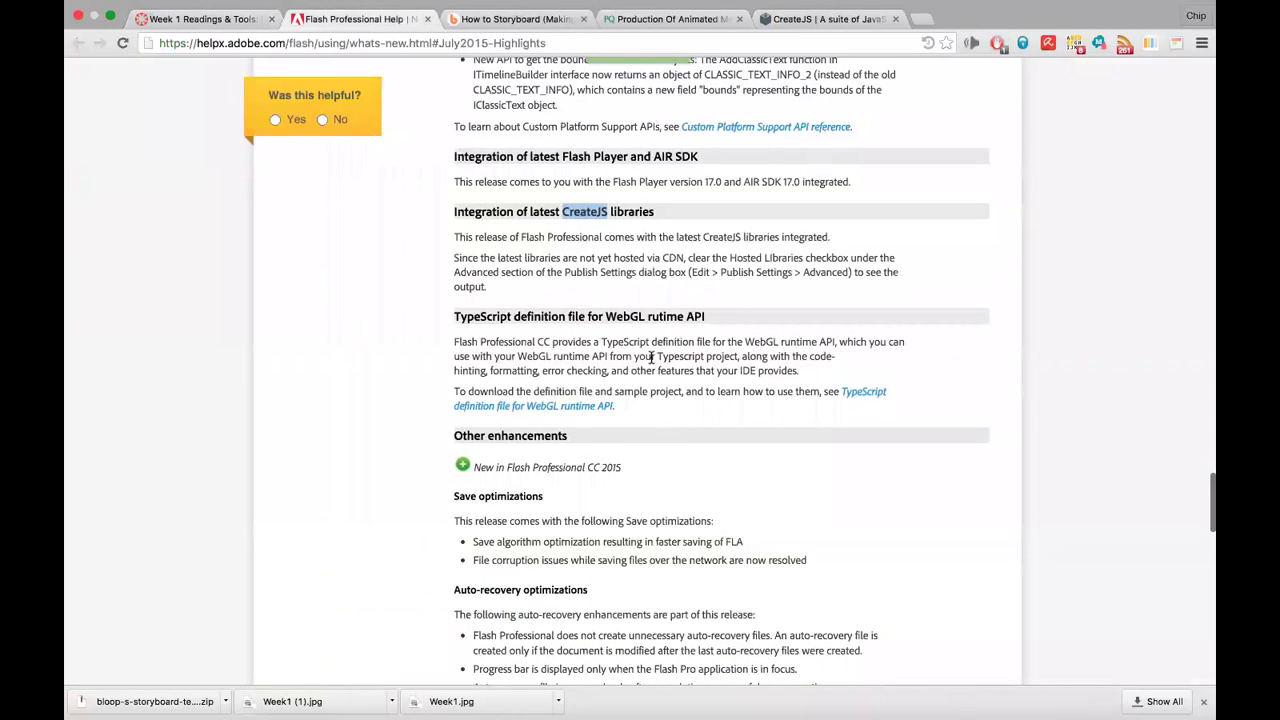
pyautogui.scroll(-1, 635, 456)
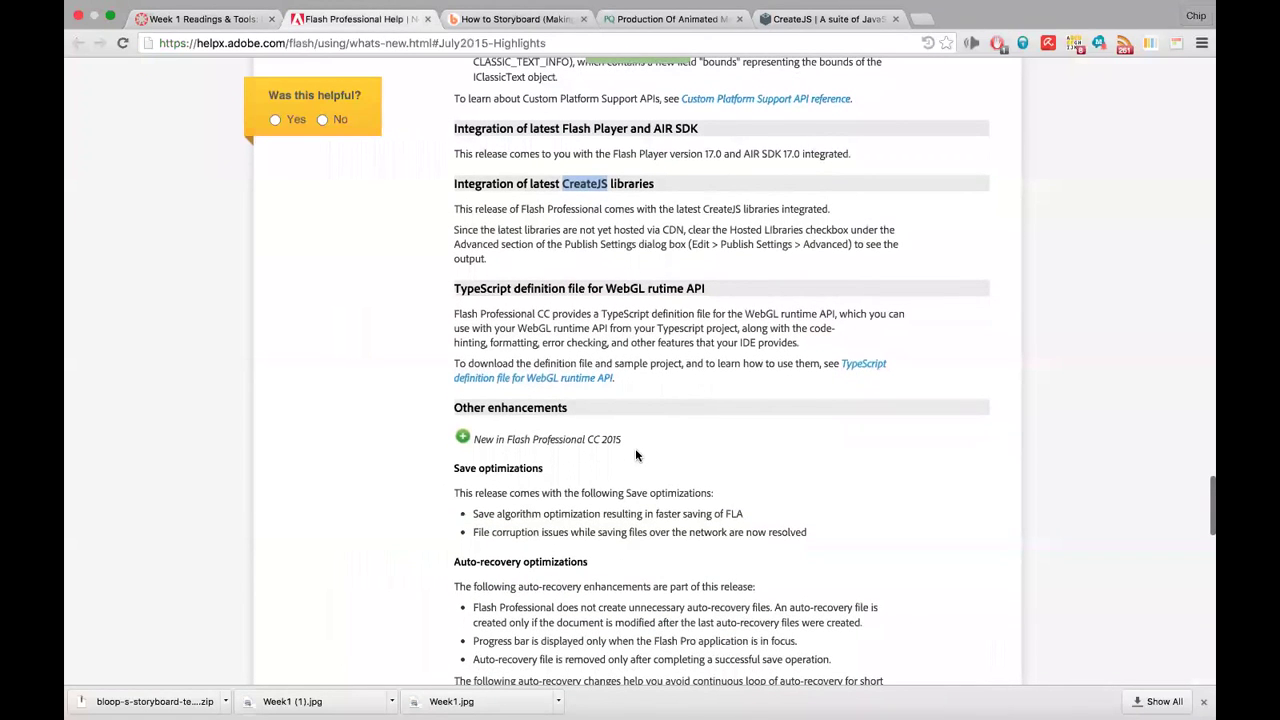
pyautogui.scroll(1, 635, 456)
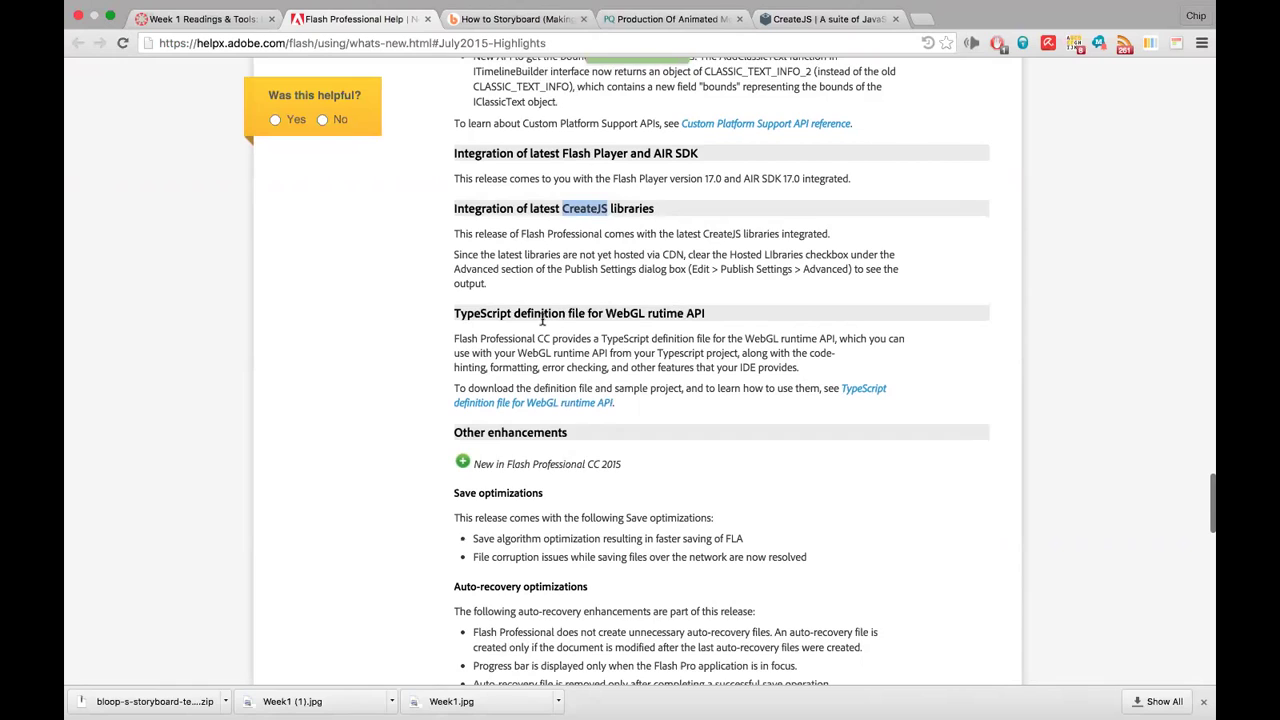
pyautogui.doubleClick(624, 312)
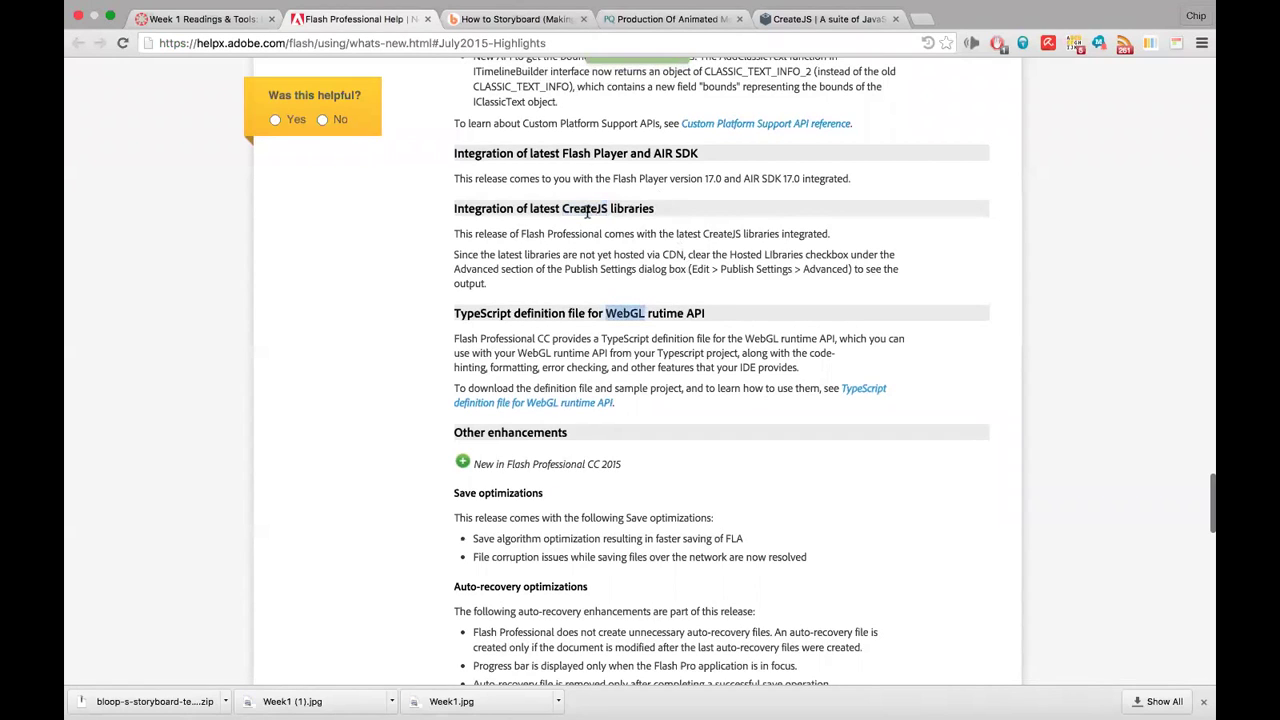
pyautogui.moveTo(561, 208); pyautogui.dragTo(604, 210)
pyautogui.doubleClick(624, 312)
pyautogui.doubleClick(587, 207)
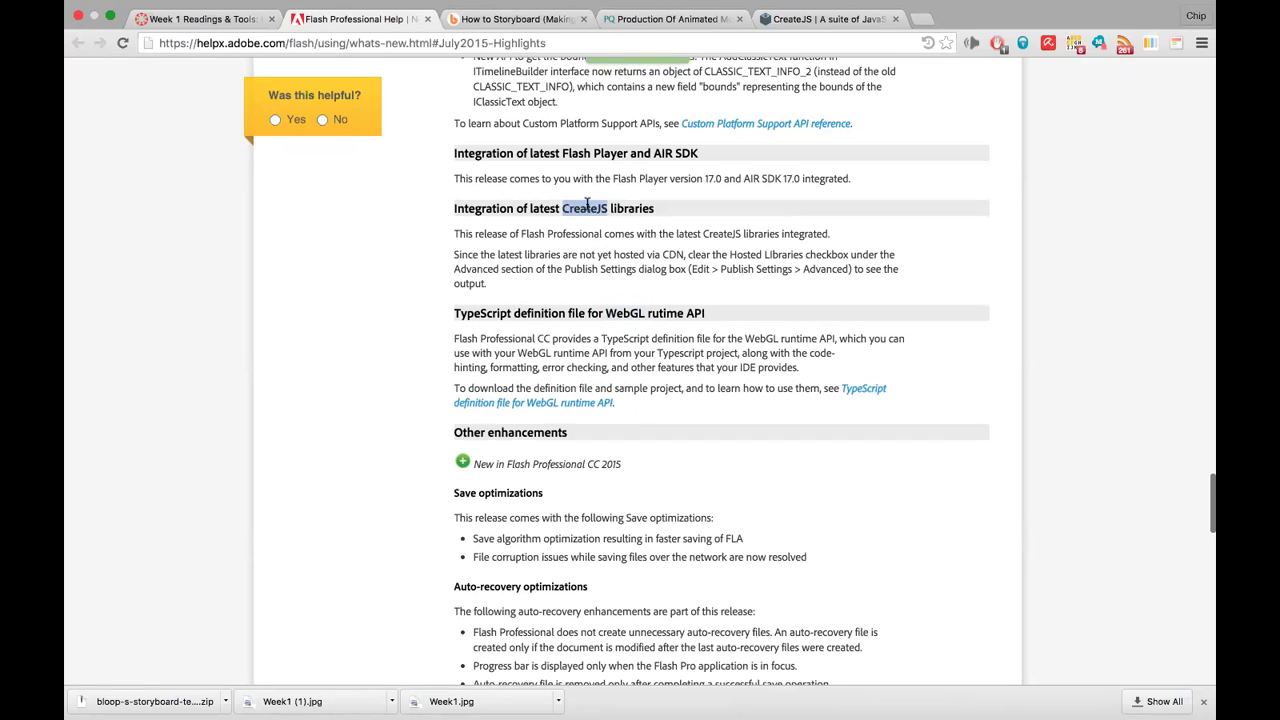
pyautogui.doubleClick(620, 312)
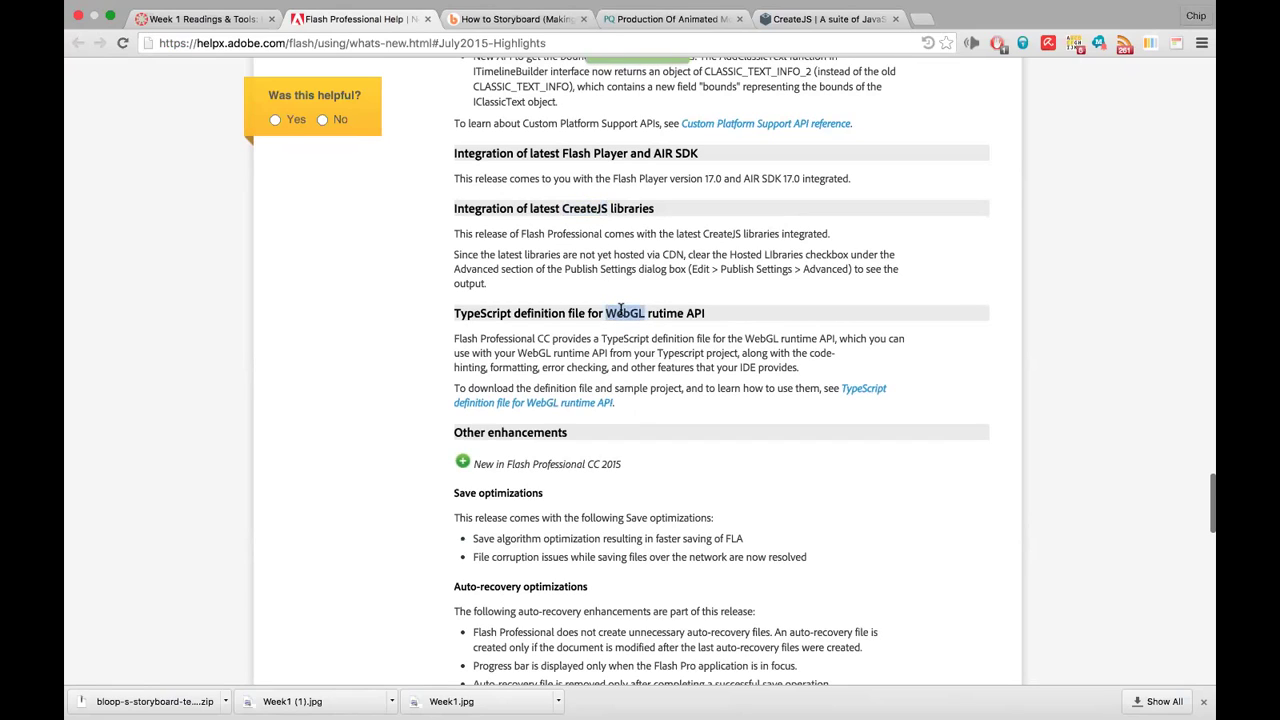
# Scroll down to the Organize imported GIFs, Library search by linkage name and Invert selection sections
pyautogui.scroll(-3, 655, 360)
pyautogui.scroll(-5, 655, 364)
pyautogui.scroll(-10, 655, 364)
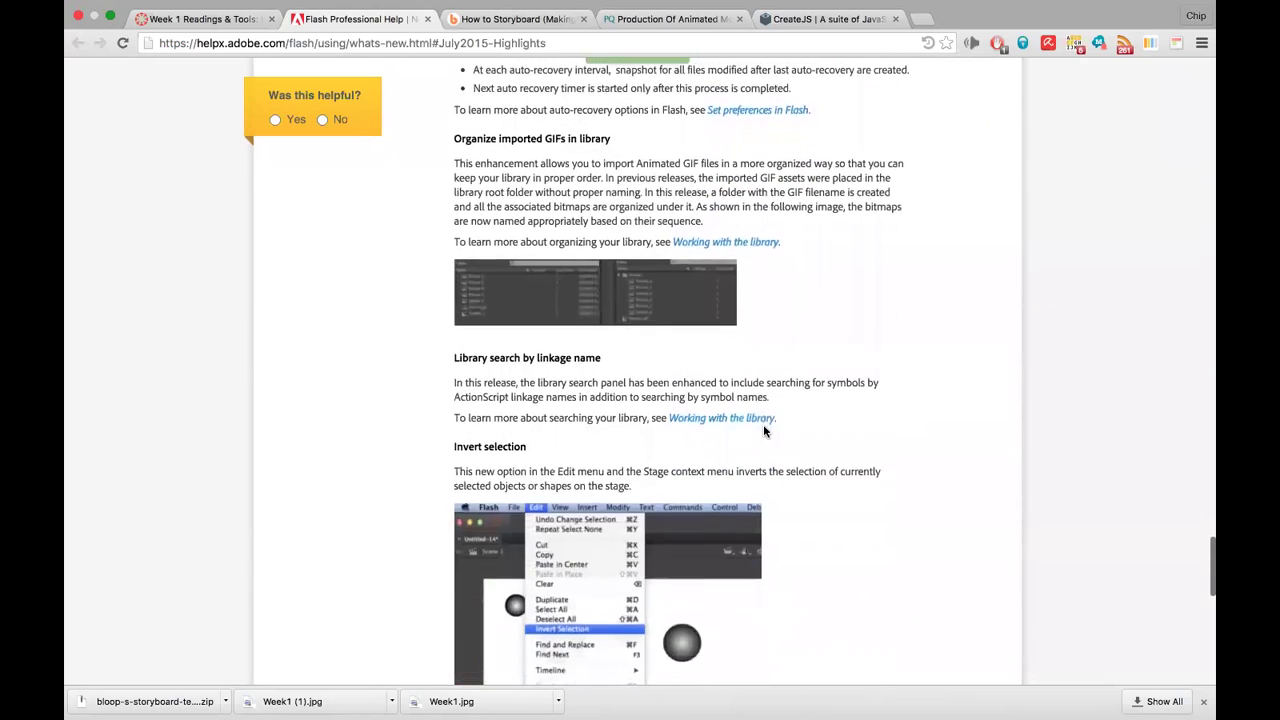
# Scroll the Adobe Help What's New page to System Requirements, then return to Week 1 Readings & Tools
pyautogui.scroll(-4, 764, 430)
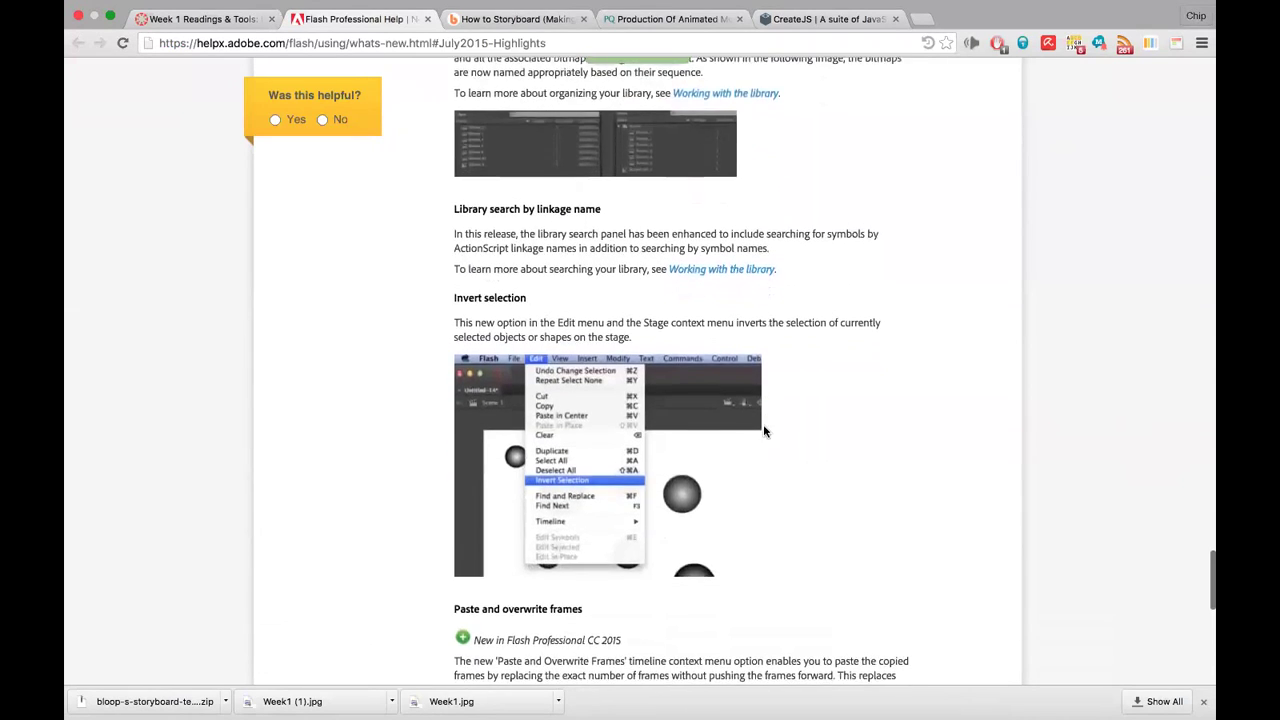
pyautogui.scroll(-13, 764, 431)
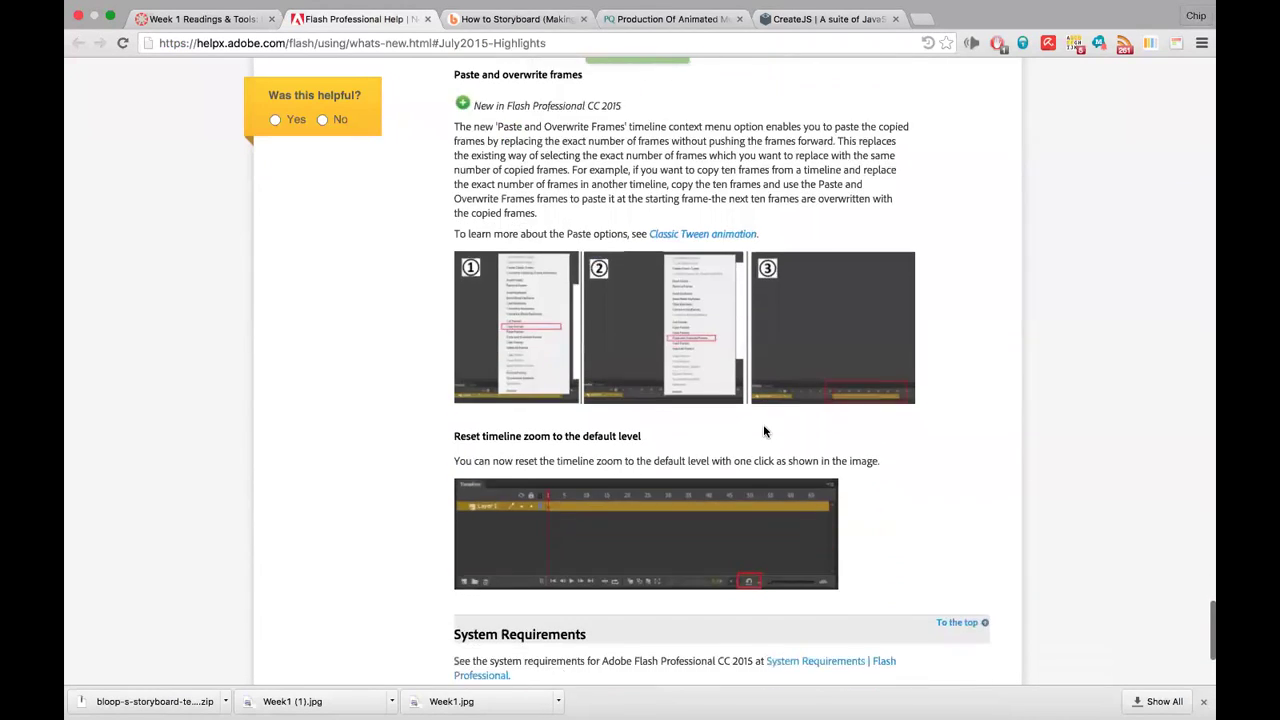
pyautogui.scroll(-3, 764, 431)
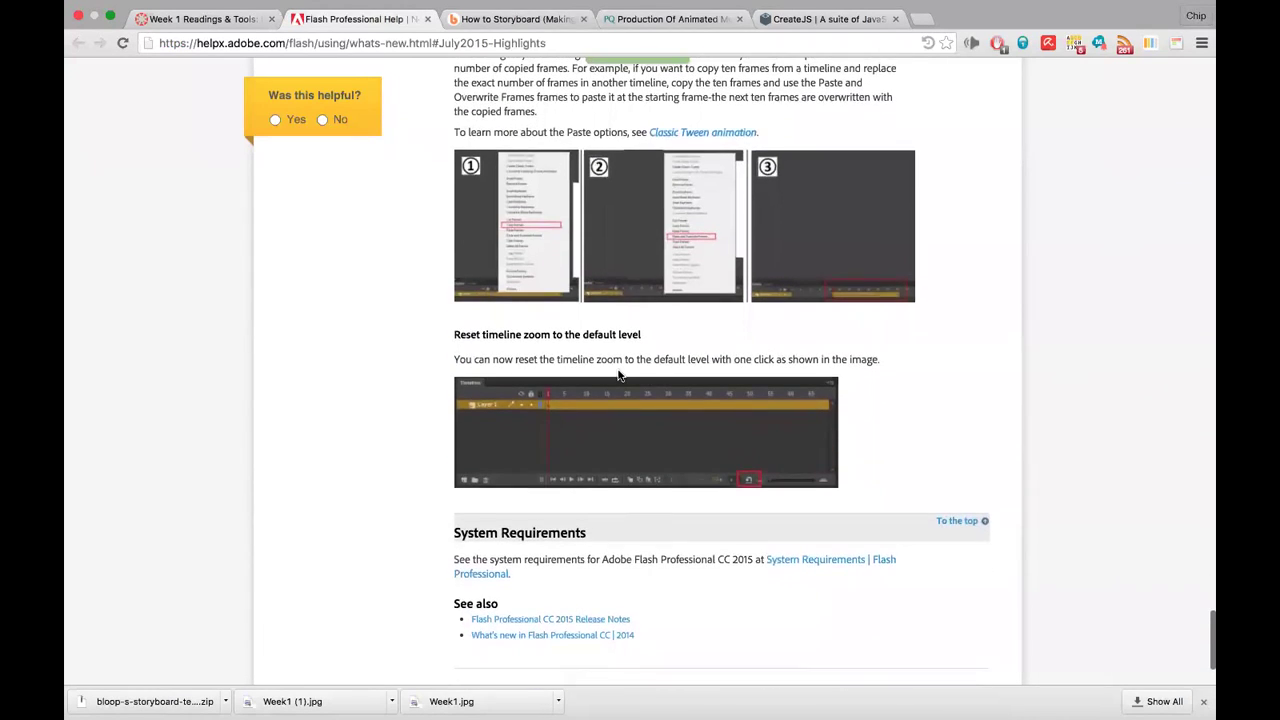
pyautogui.click(233, 20)
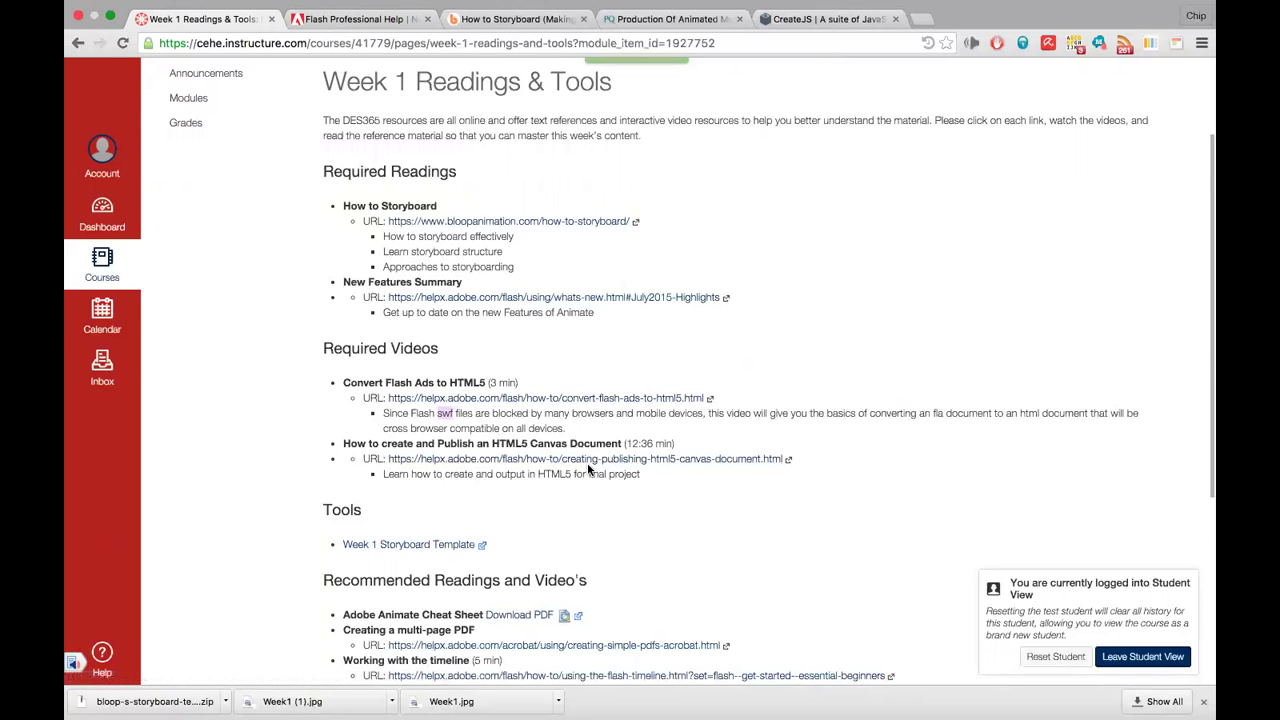
# Scroll past the Week 1 videos and storyboard template to the Animate readings, then go to the ProQuest article
pyautogui.scroll(-3, 660, 540)
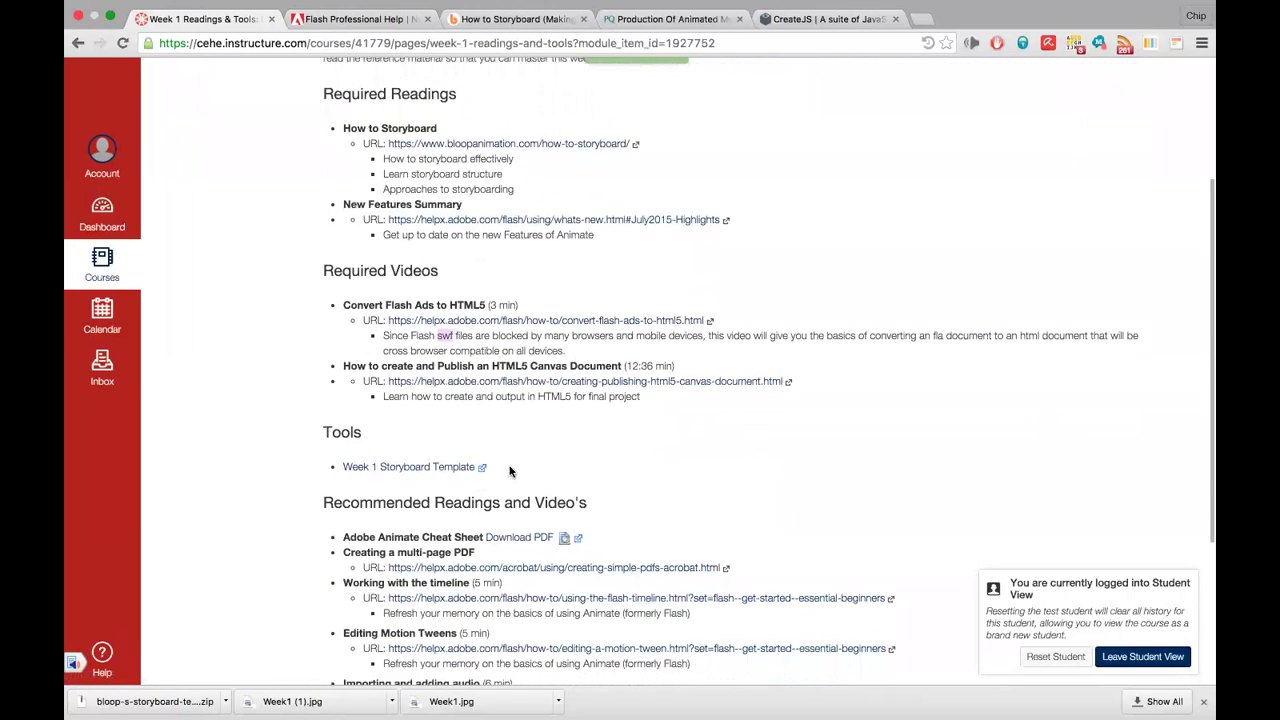
pyautogui.scroll(-3, 680, 466)
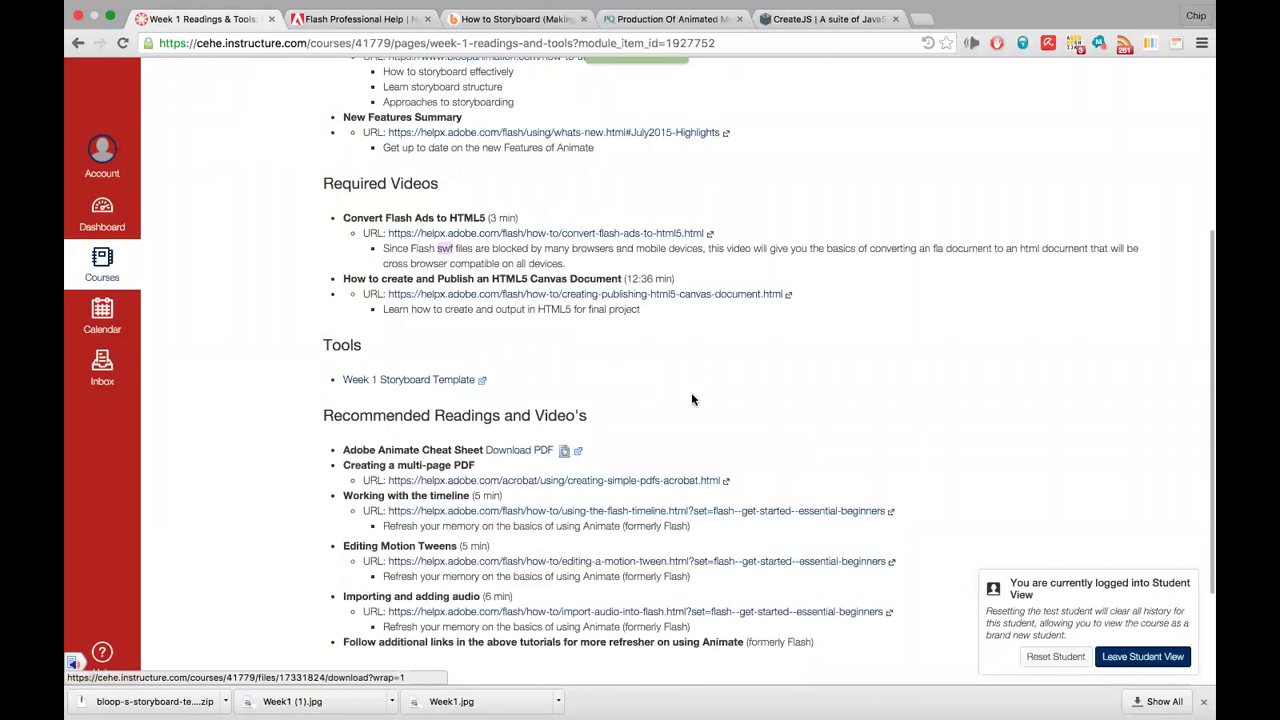
pyautogui.scroll(-1, 700, 408)
pyautogui.scroll(-2, 756, 414)
pyautogui.scroll(-2, 756, 414)
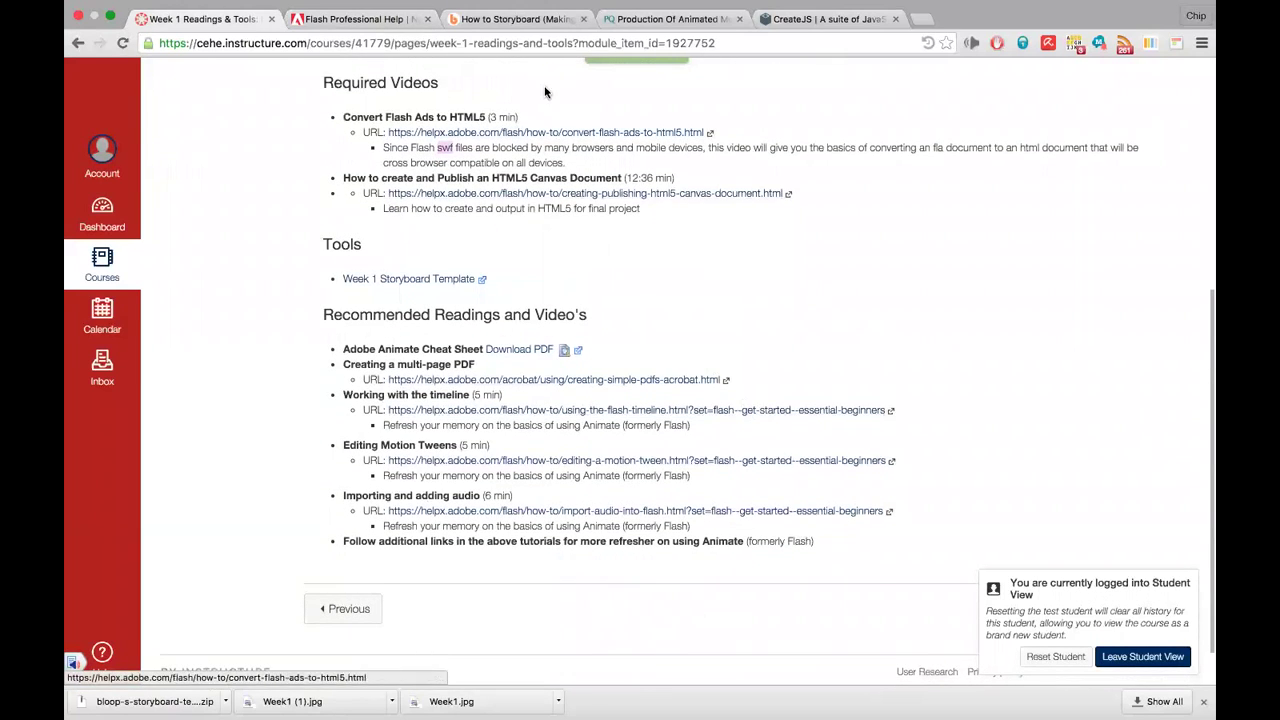
pyautogui.click(630, 20)
# Download the storyboard template from Bloop Animation's How to Storyboard article, then return to Week 1
pyautogui.click(518, 20)
pyautogui.scroll(2, 472, 253)
pyautogui.scroll(-12, 462, 400)
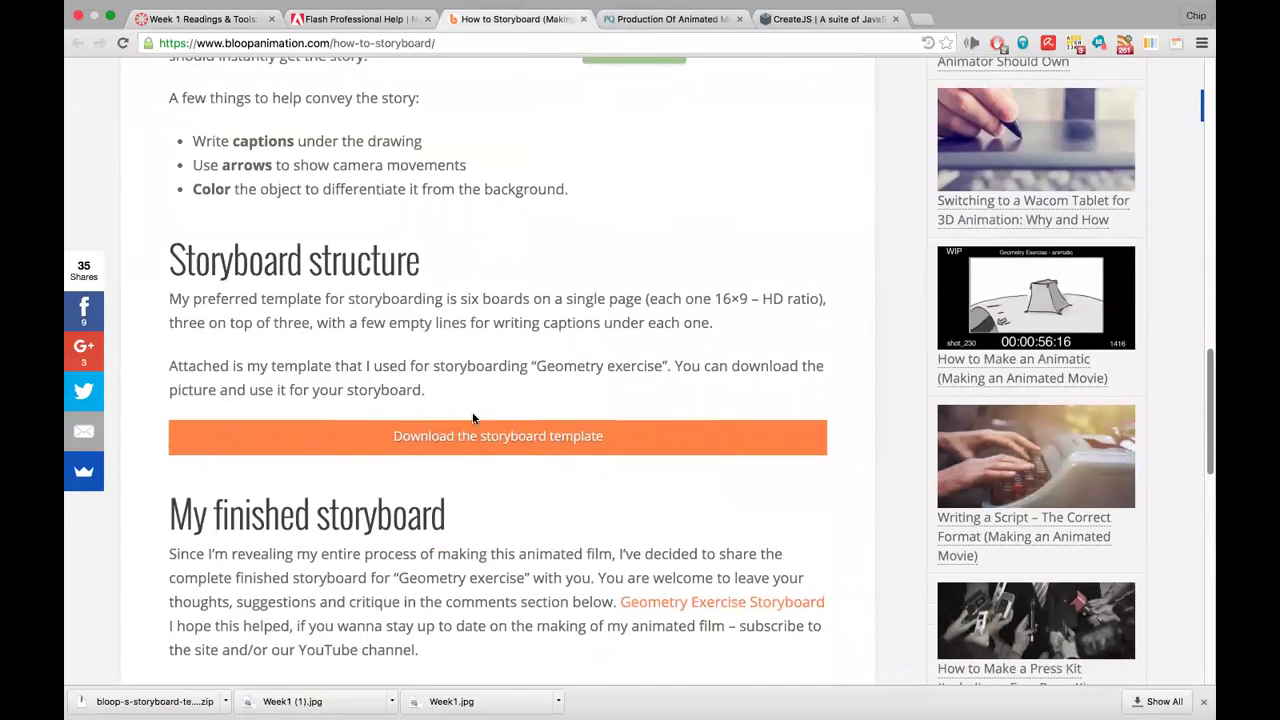
pyautogui.click(548, 452)
pyautogui.click(228, 20)
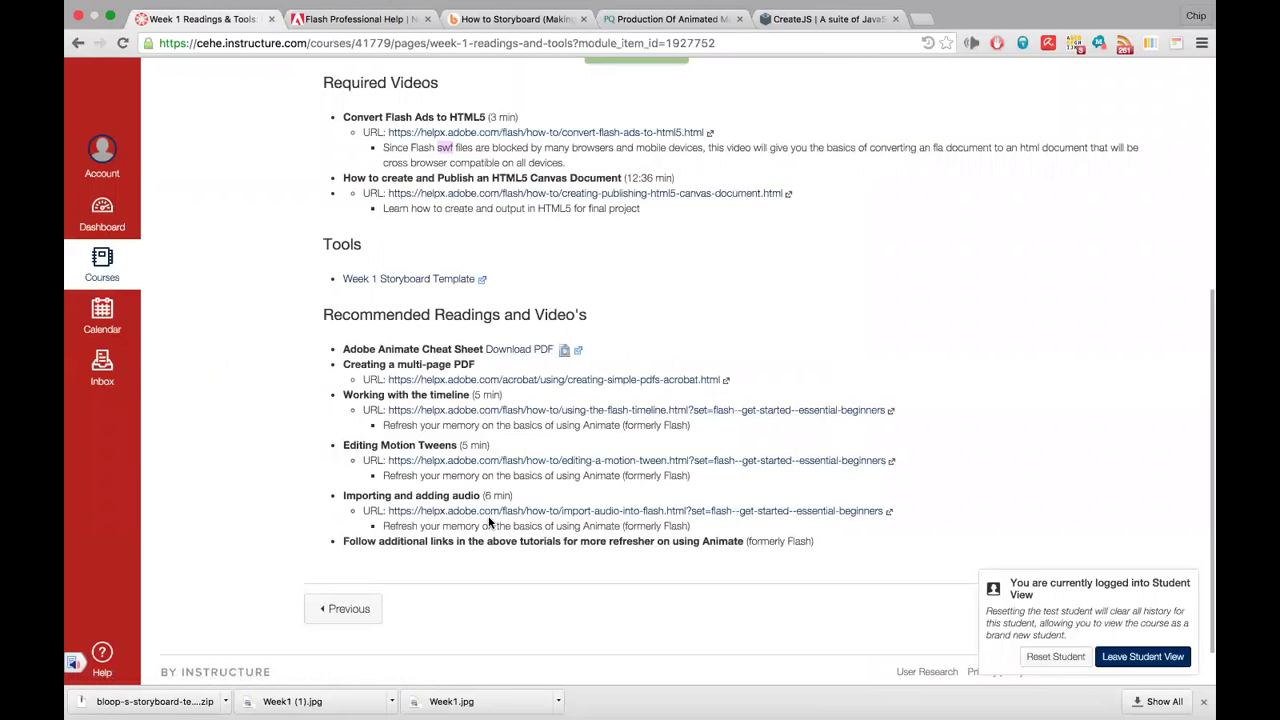
# Advance to the Introduce Yourself discussion, then bring up the 'Assignment 1: The Storyboard' slideshow
pyautogui.scroll(-2, 742, 500)
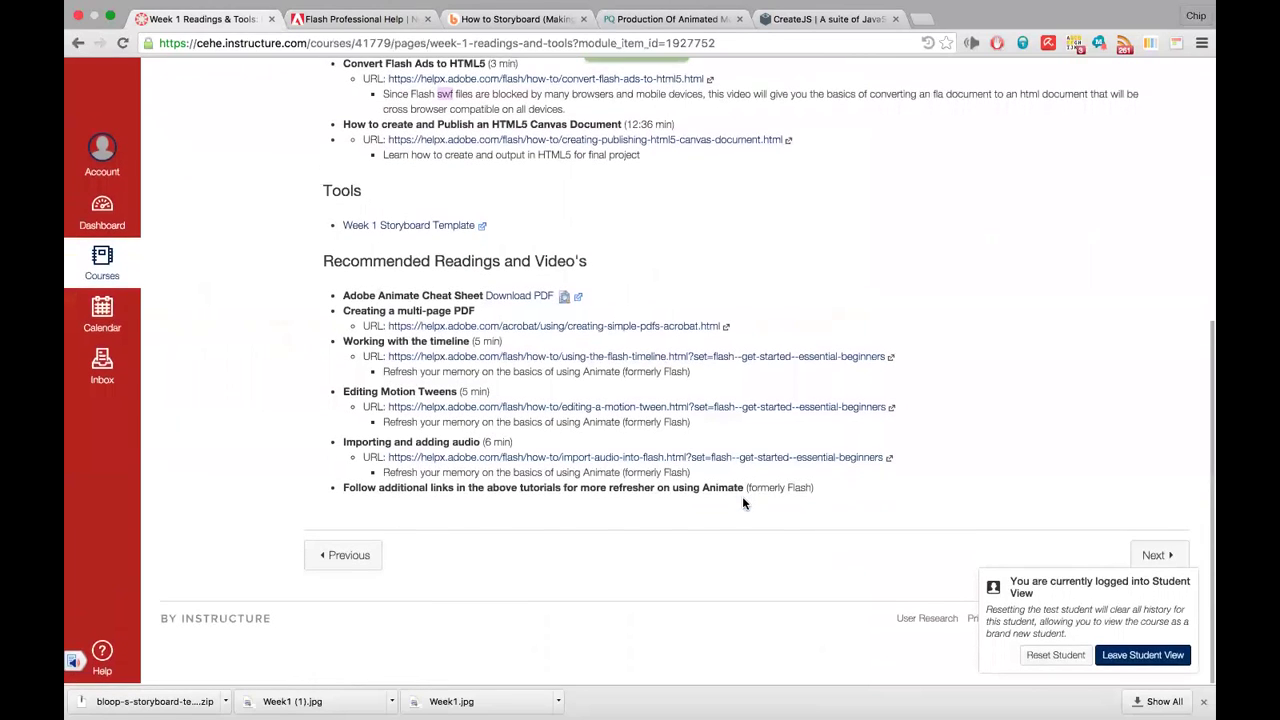
pyautogui.click(1155, 555)
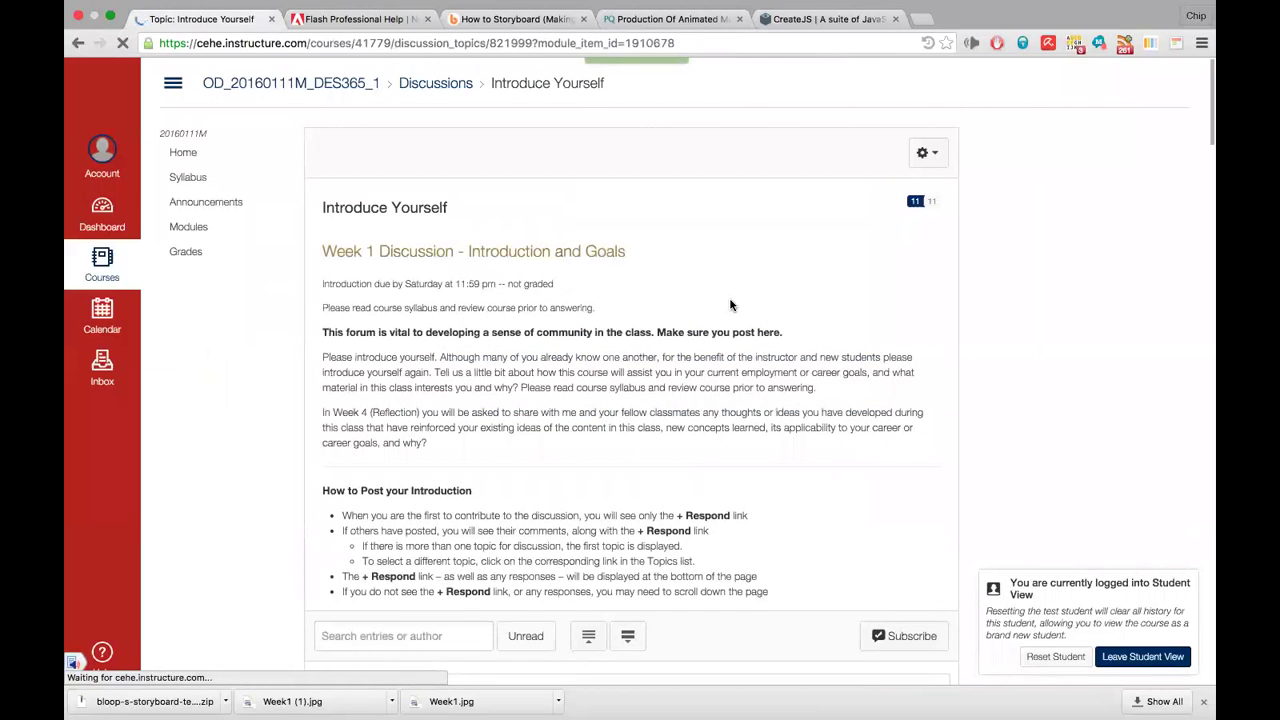
pyautogui.scroll(-2, 730, 305)
pyautogui.scroll(-1, 730, 305)
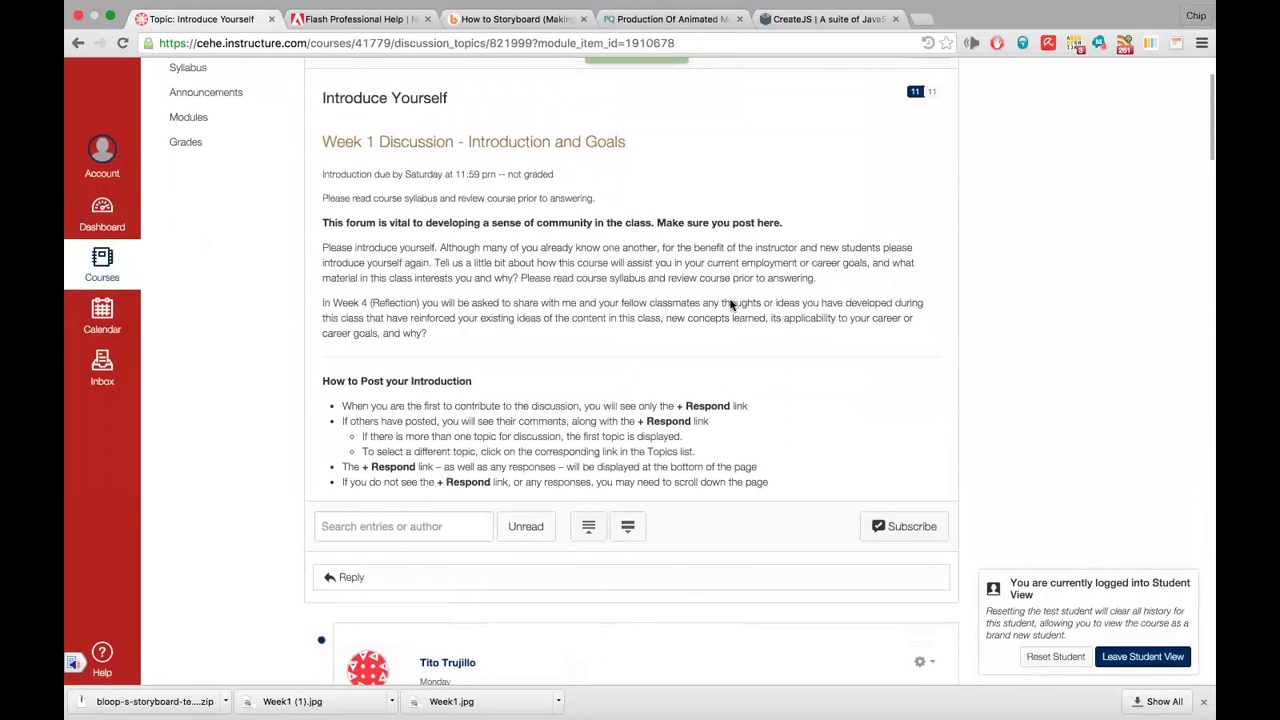
pyautogui.hotkey('ctrl', 'Up')
pyautogui.click(642, 35)
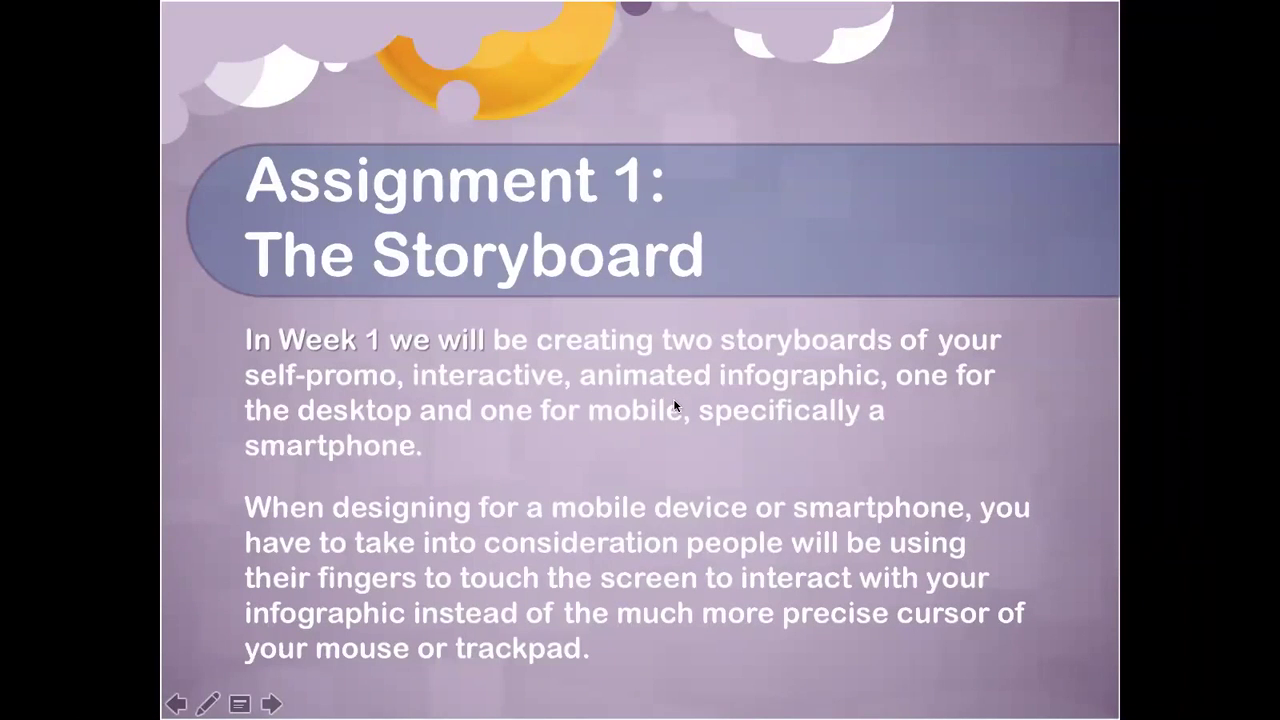
# Revisit the storyboard slideshow, then go back to the Canvas discussion and show all desktops
pyautogui.hotkey('ctrl', 'Up')
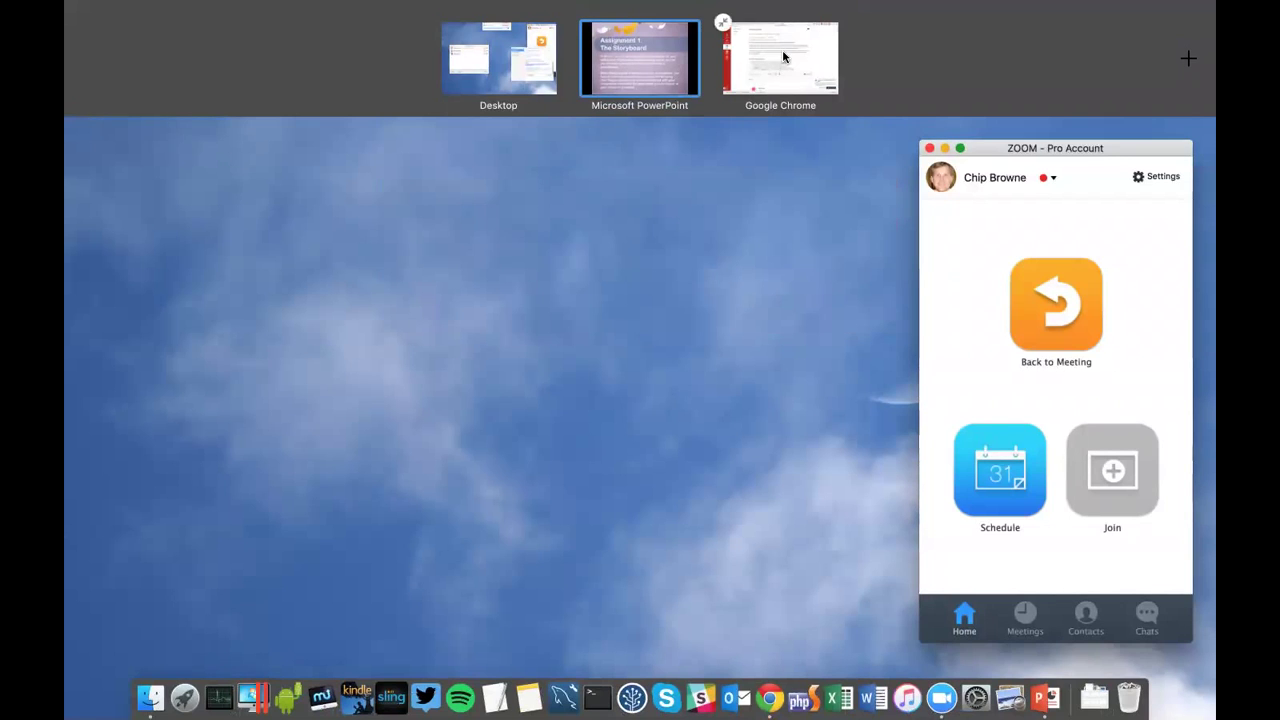
pyautogui.click(645, 70)
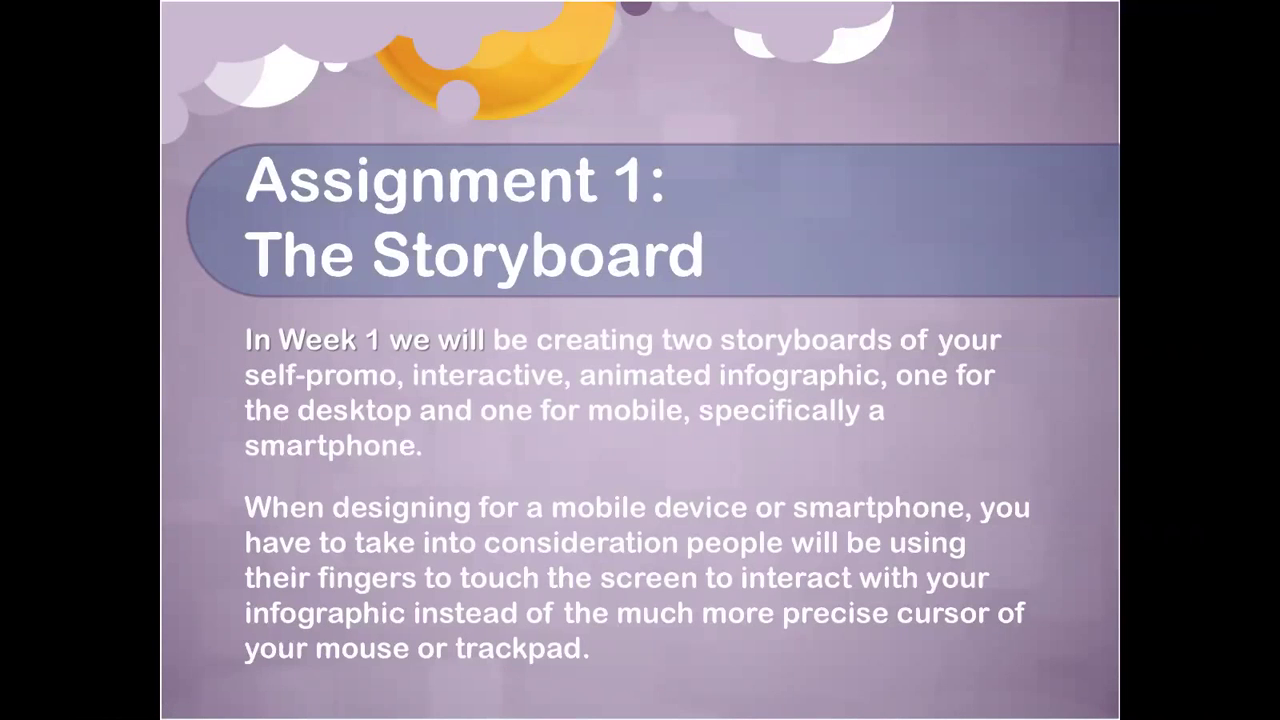
pyautogui.hotkey('ctrl', 'Up')
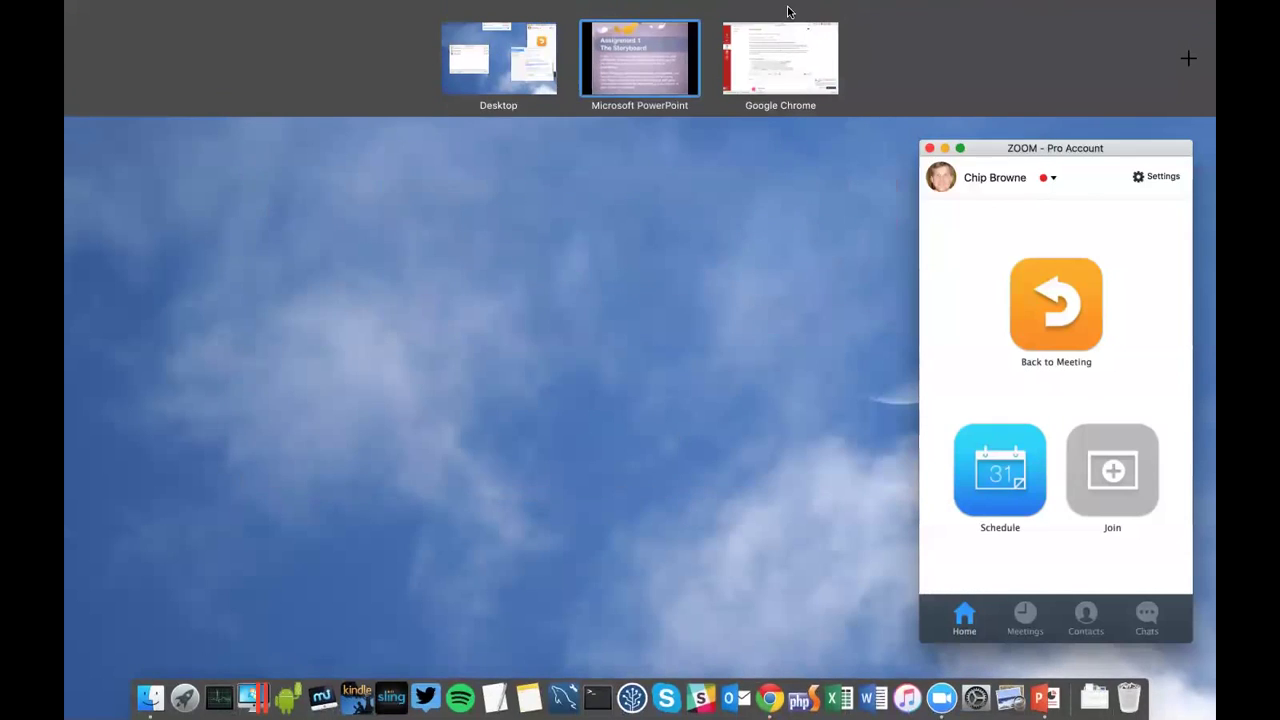
pyautogui.hotkey('ctrl', 'Left')
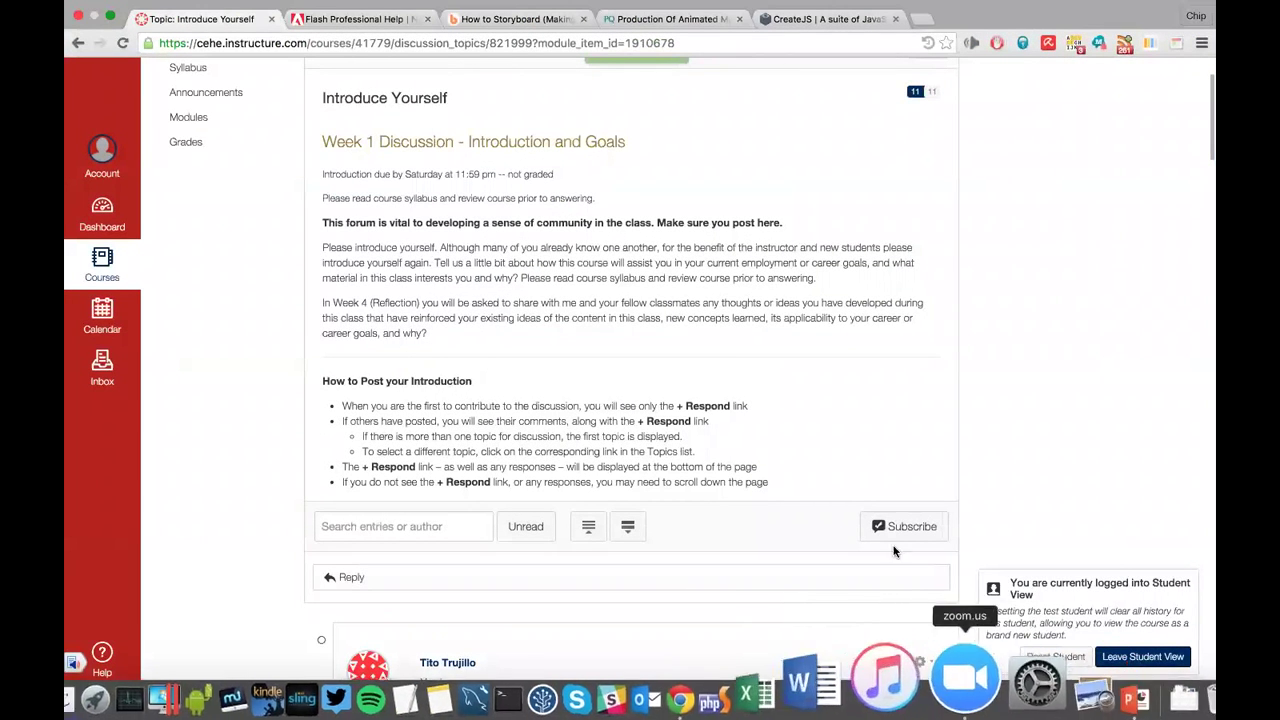
pyautogui.moveTo(716, 8)
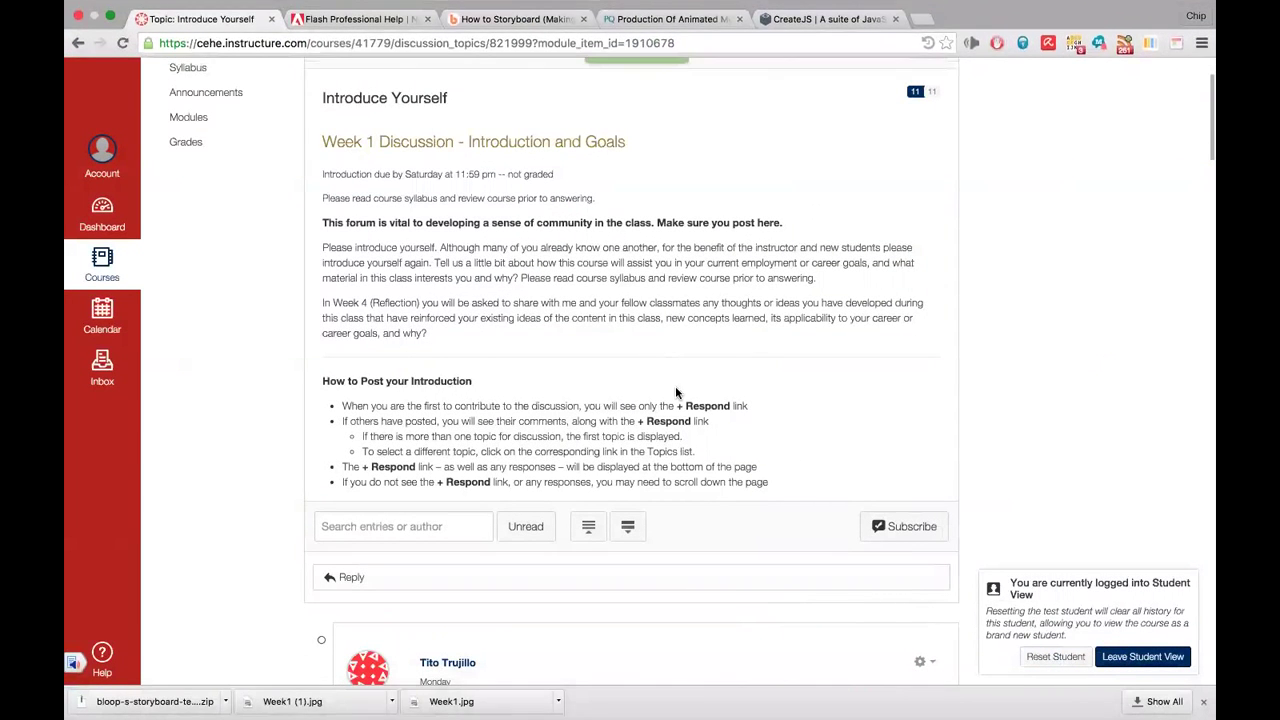
pyautogui.hotkey('ctrl', 'Up')
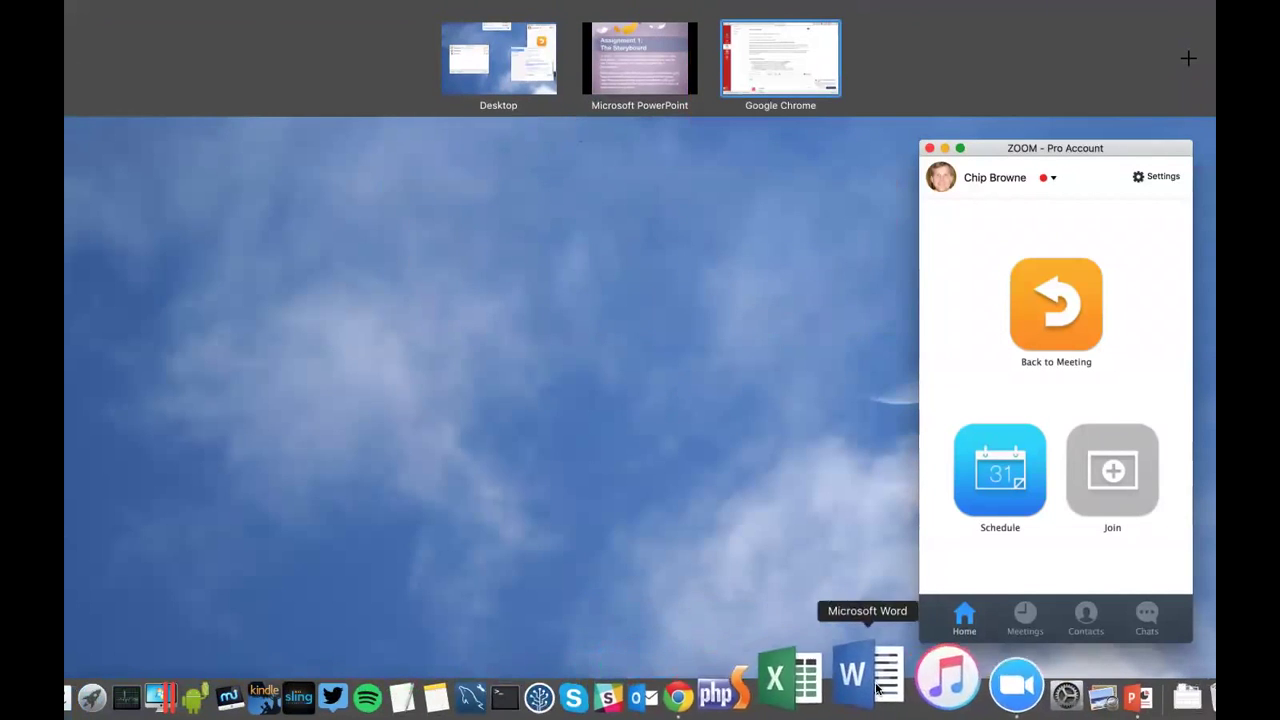
# Bring up storyboard.ai in Illustrator and drag the frog from beside Scene 1 toward Scene 2
pyautogui.click(940, 690)
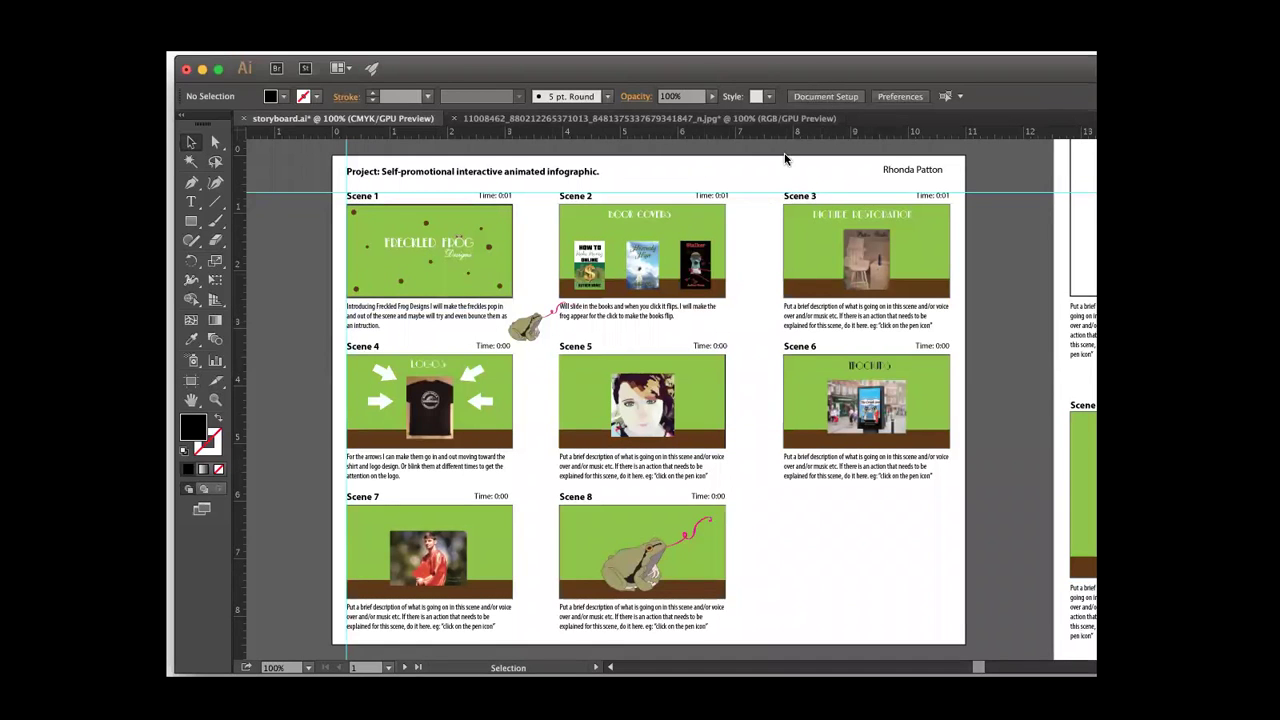
pyautogui.hscroll(1, 829, 177)
pyautogui.hscroll(2, 829, 177)
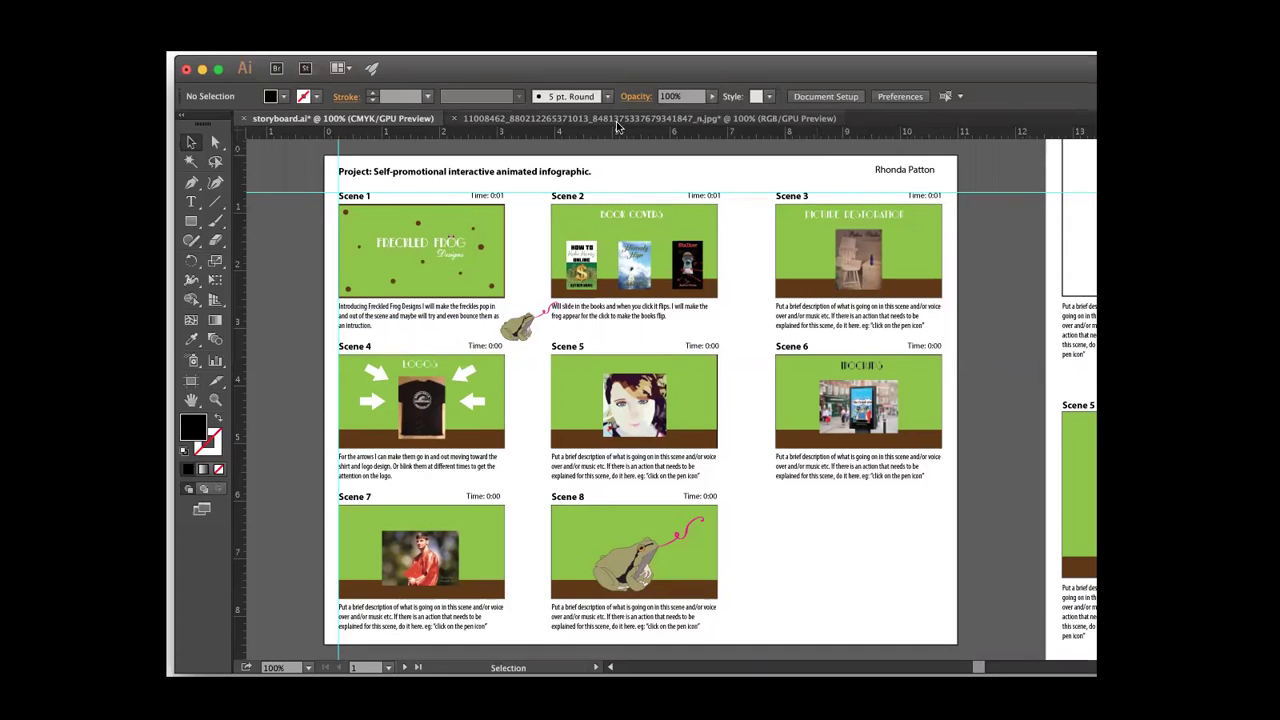
pyautogui.moveTo(520, 328); pyautogui.dragTo(535, 280)
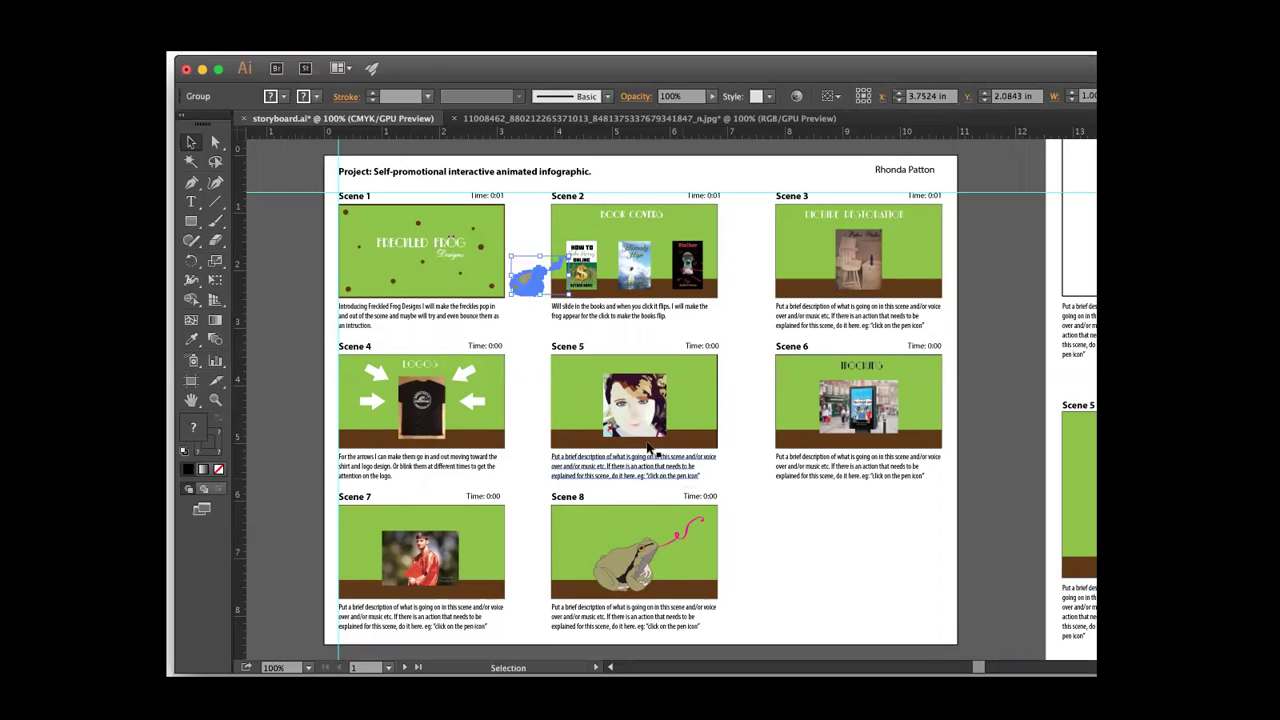
# Reselect the frog and nudge it against Scene 2's left edge beside the book covers
pyautogui.click(256, 606)
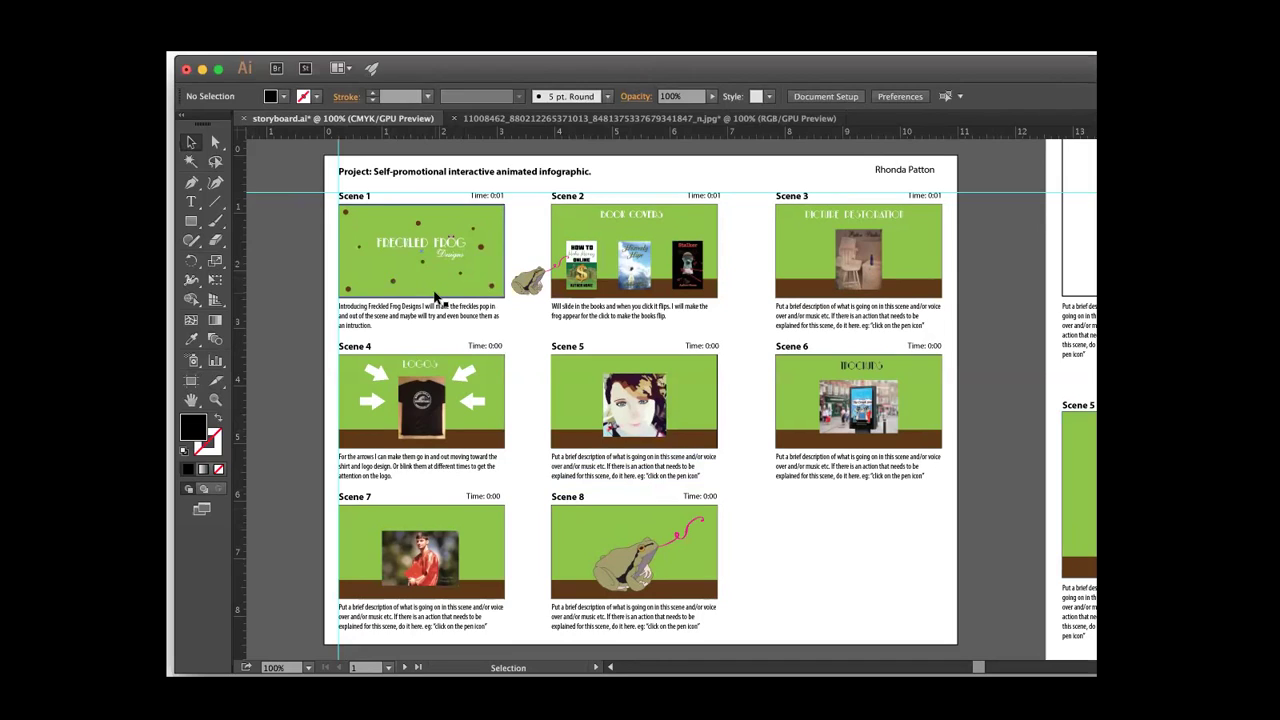
pyautogui.click(531, 271)
pyautogui.moveTo(531, 271)
pyautogui.mouseDown()
pyautogui.moveTo(585, 257)
pyautogui.moveTo(514, 290)
pyautogui.mouseUp()
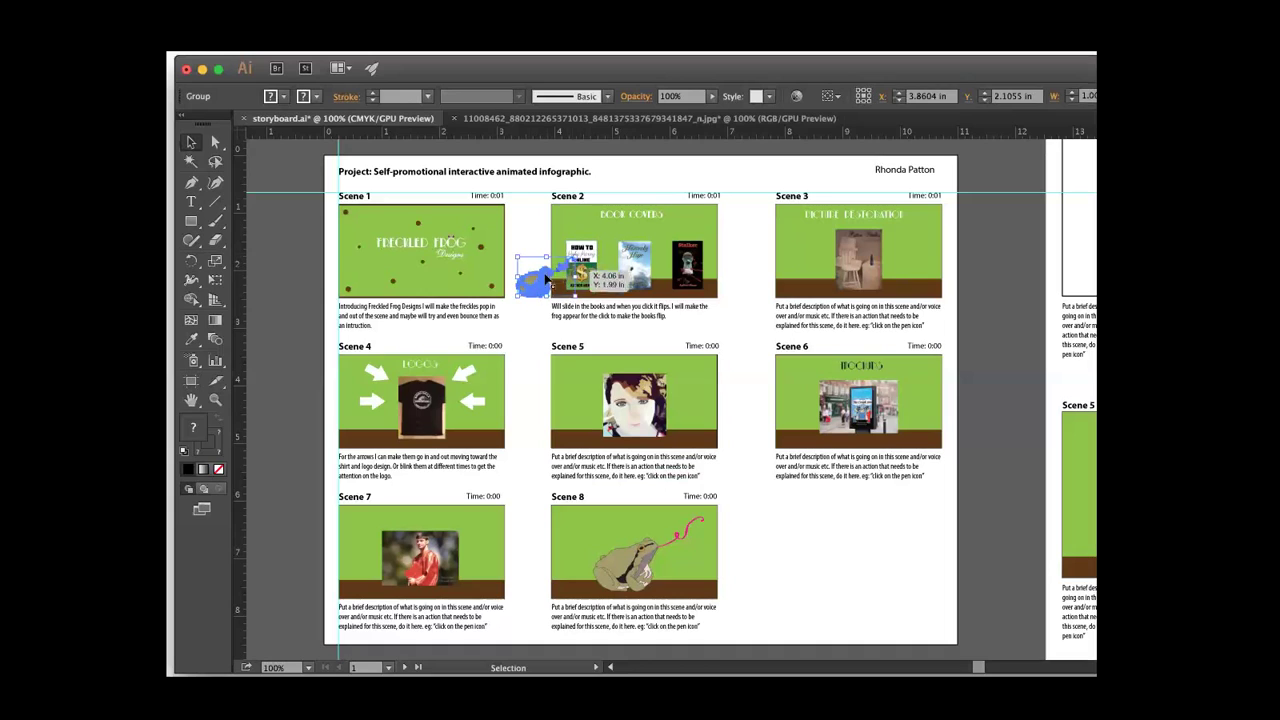
pyautogui.moveTo(538, 285)
pyautogui.mouseDown()
pyautogui.moveTo(556, 286)
pyautogui.moveTo(537, 292)
pyautogui.mouseUp()
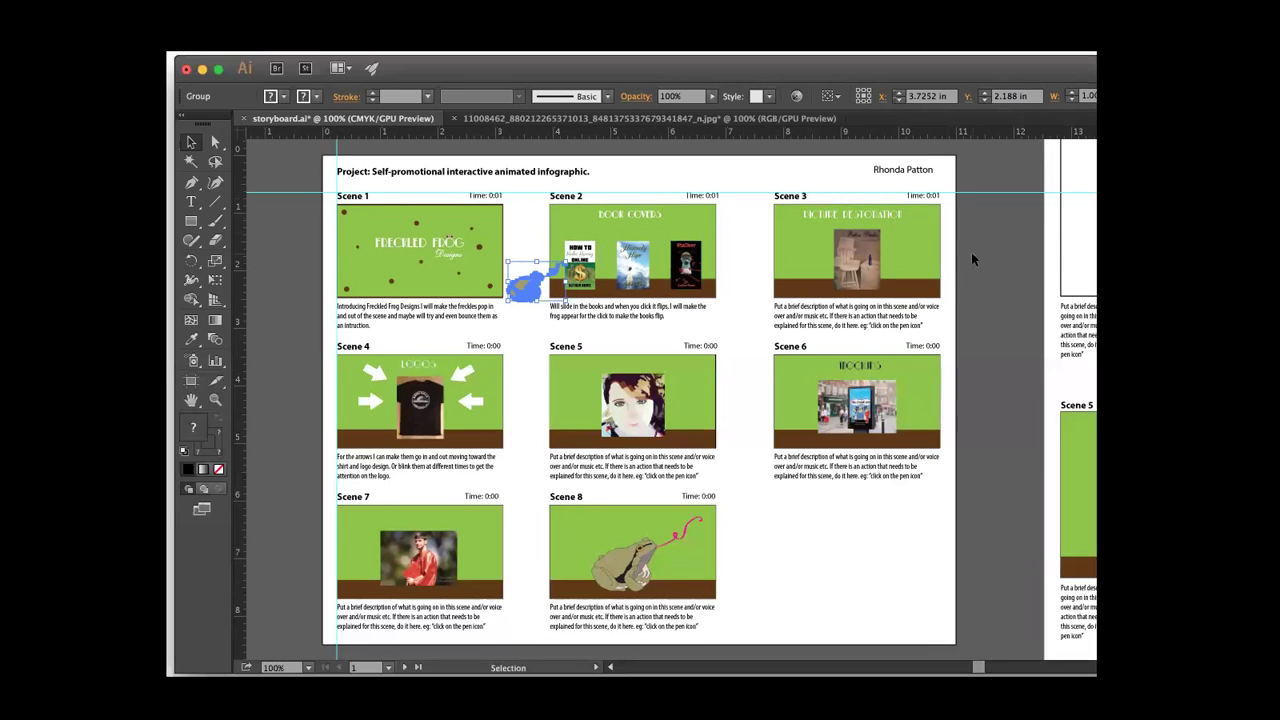
pyautogui.hscroll(1, 971, 252)
pyautogui.hscroll(5, 971, 259)
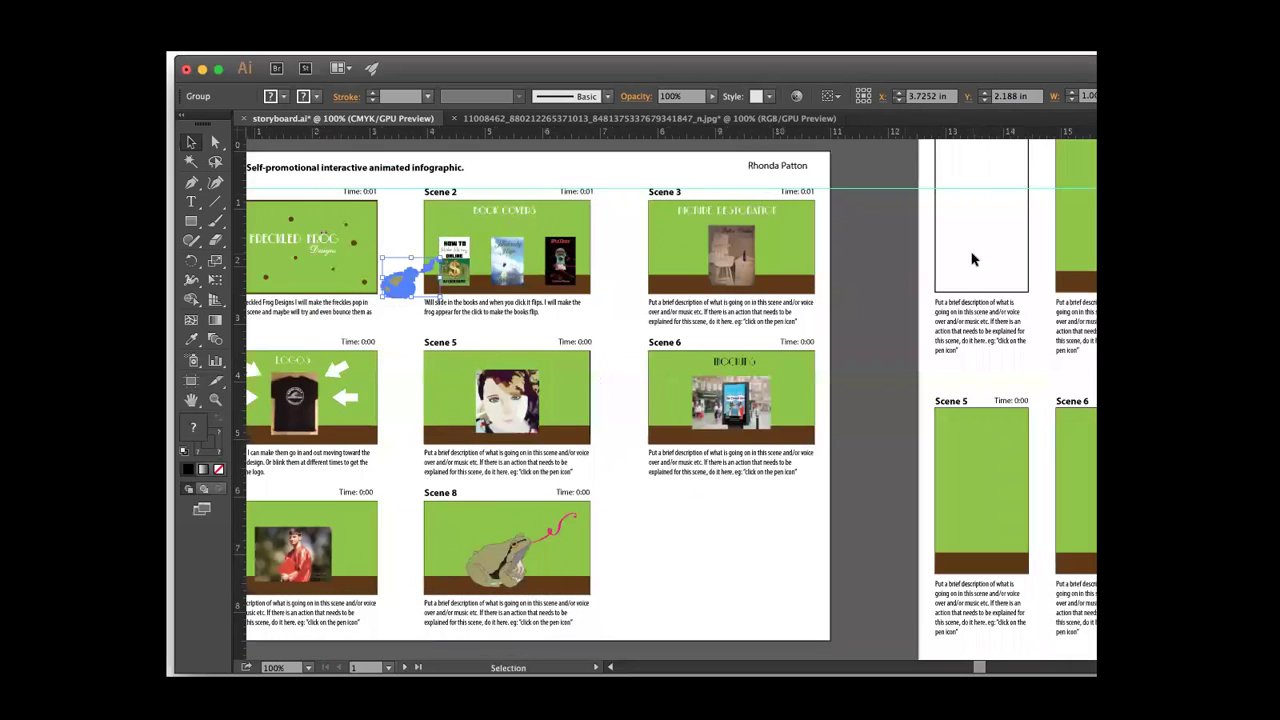
pyautogui.hscroll(8, 971, 259)
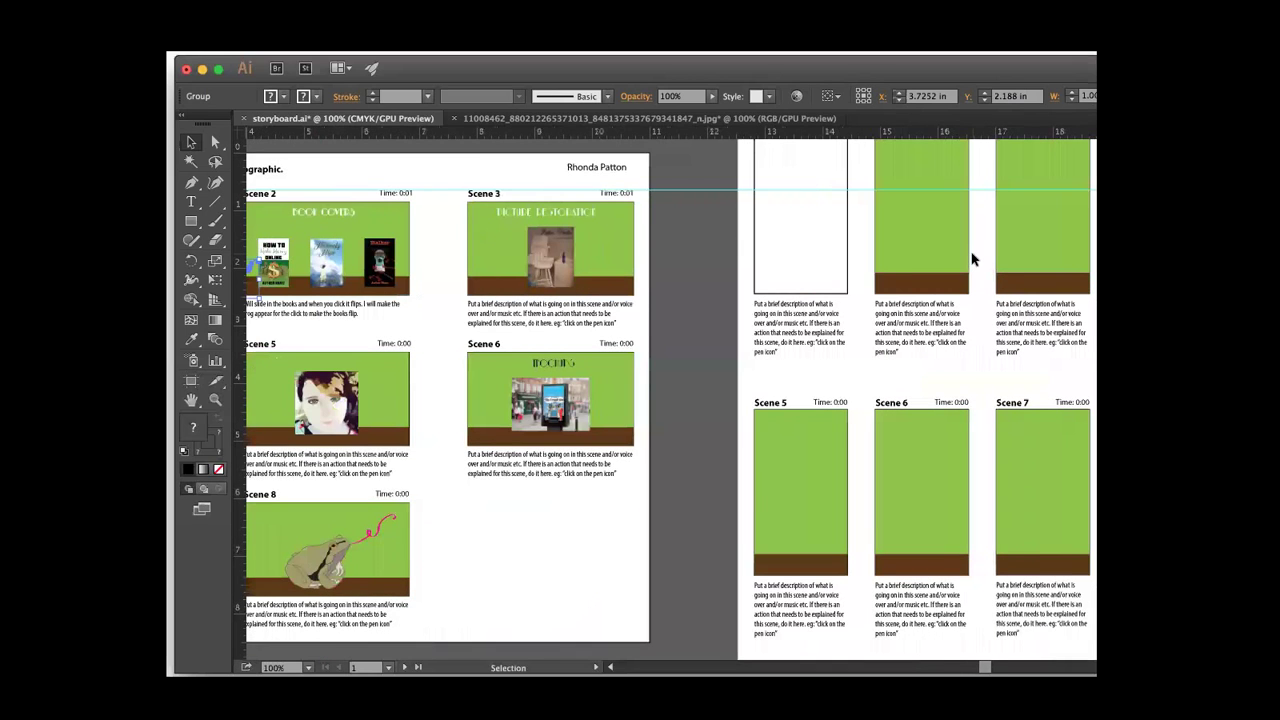
pyautogui.hscroll(-7, 950, 252)
pyautogui.hscroll(-4, 929, 237)
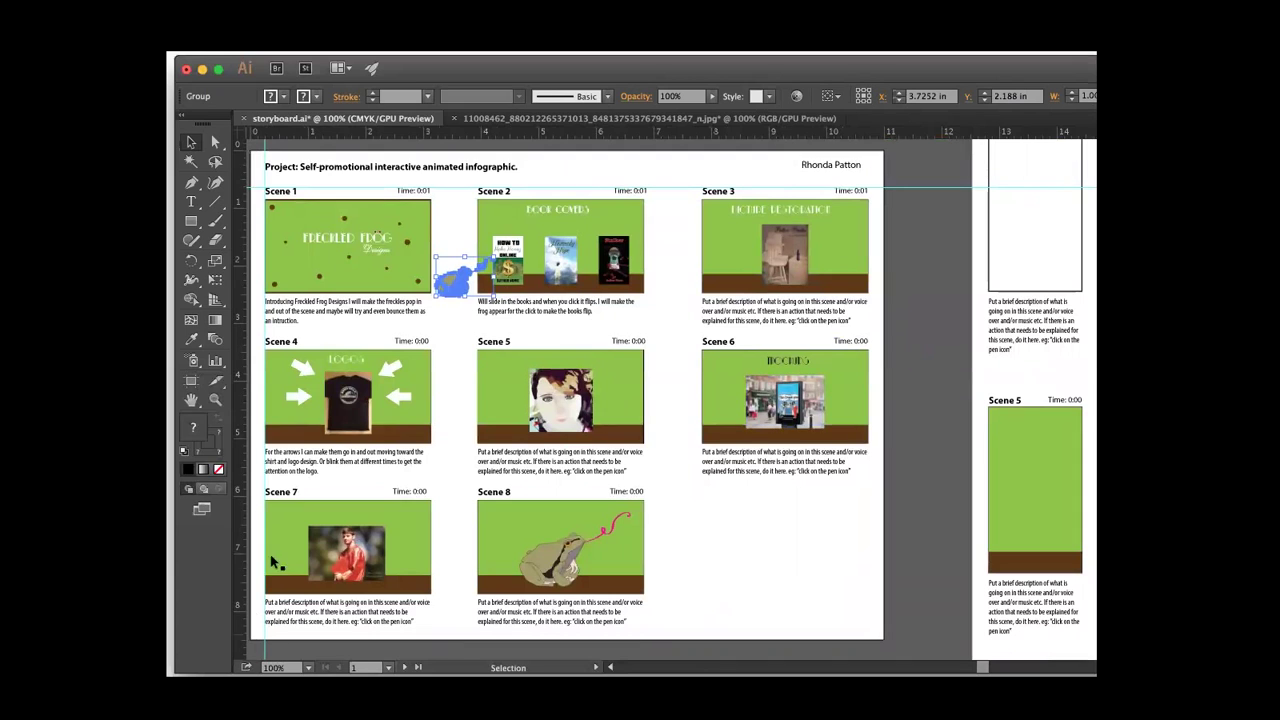
pyautogui.hscroll(-3, 390, 540)
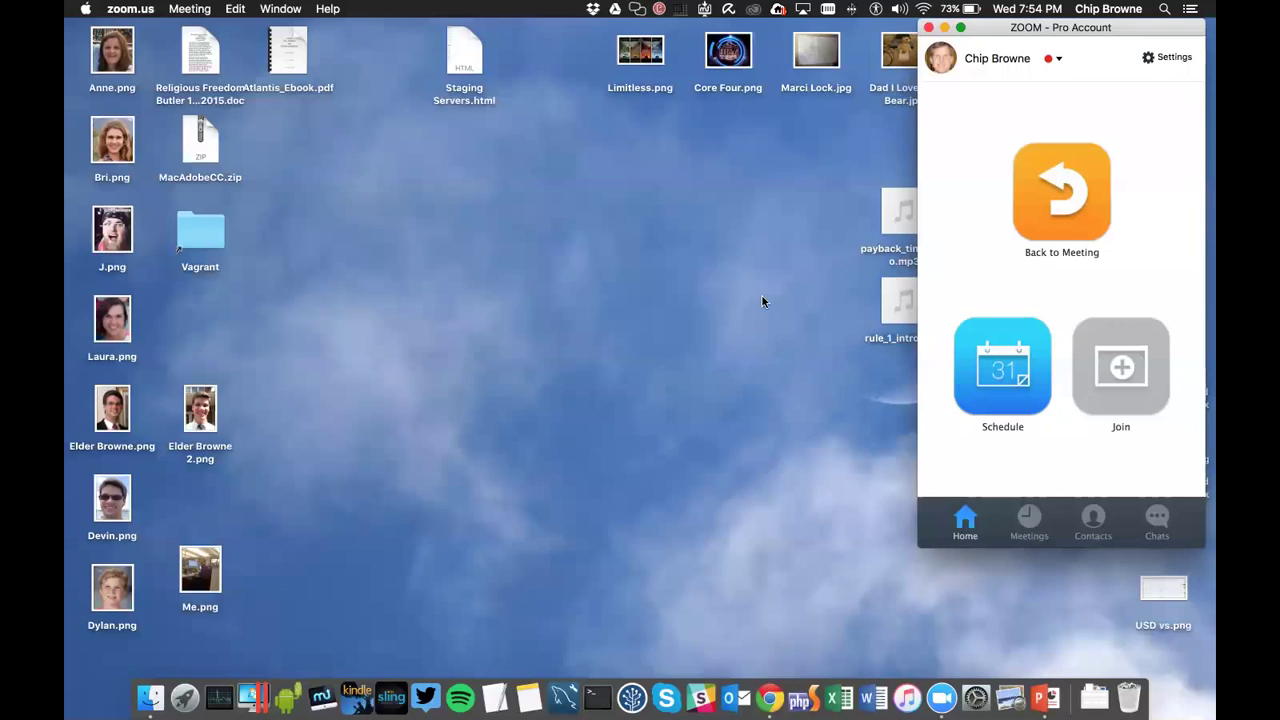
# Show Mission Control with the Desktop, Microsoft PowerPoint and Google Chrome spaces
pyautogui.hotkey('ctrl', 'Up')
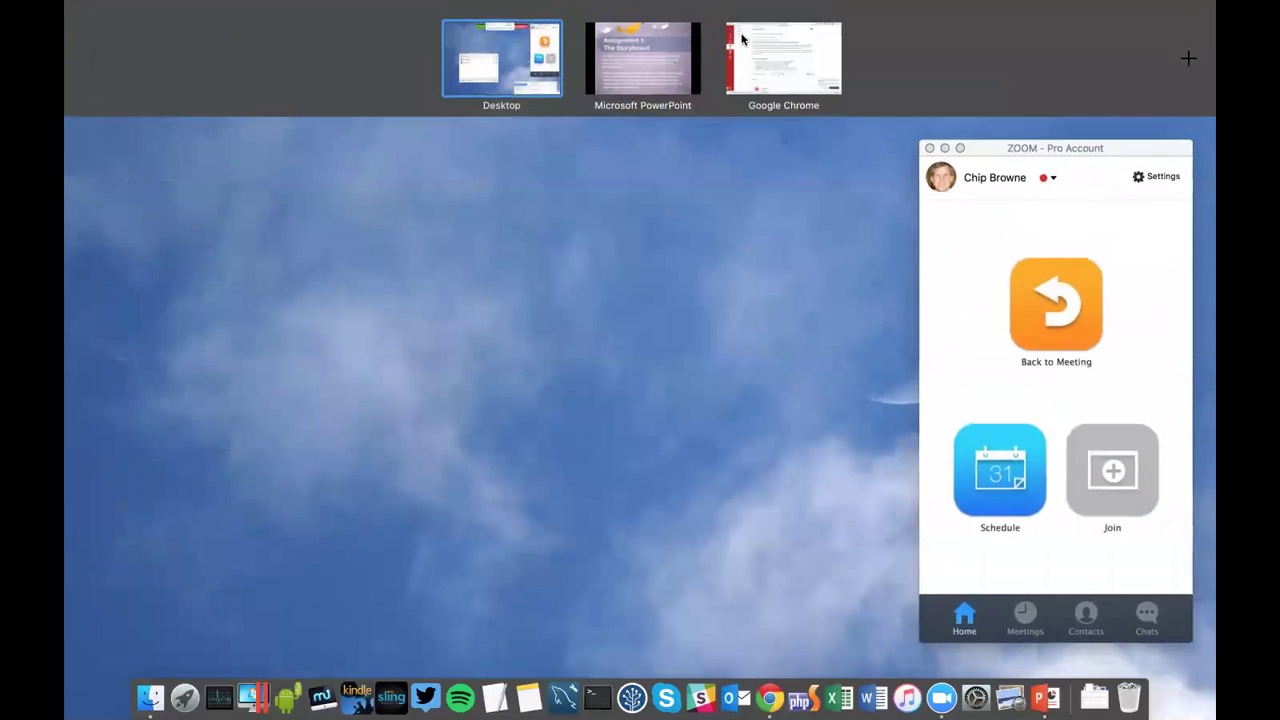
# Return to the Google Chrome space and open a new blank tab
pyautogui.click(775, 55)
pyautogui.click(921, 22)
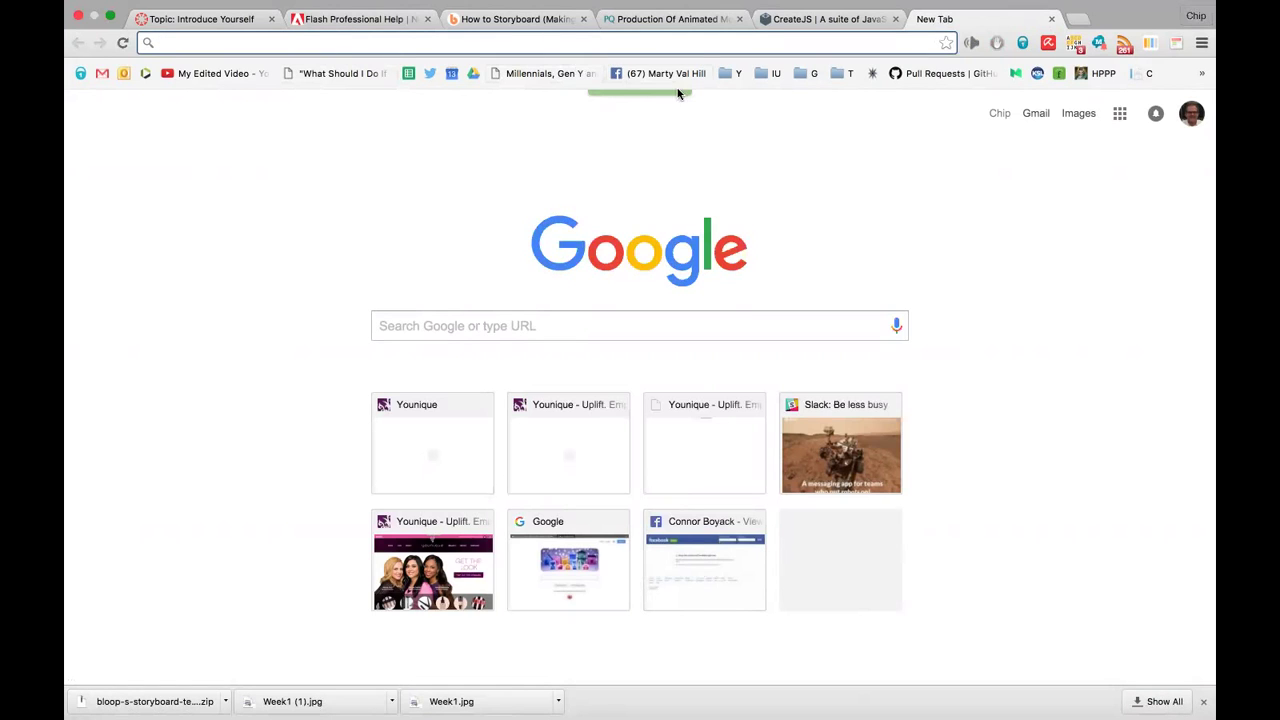
# Go from the IU-bookmarked YouTube channel through Creator Studio to the Video Editor's 'My Edited Video' project
pyautogui.click(766, 72)
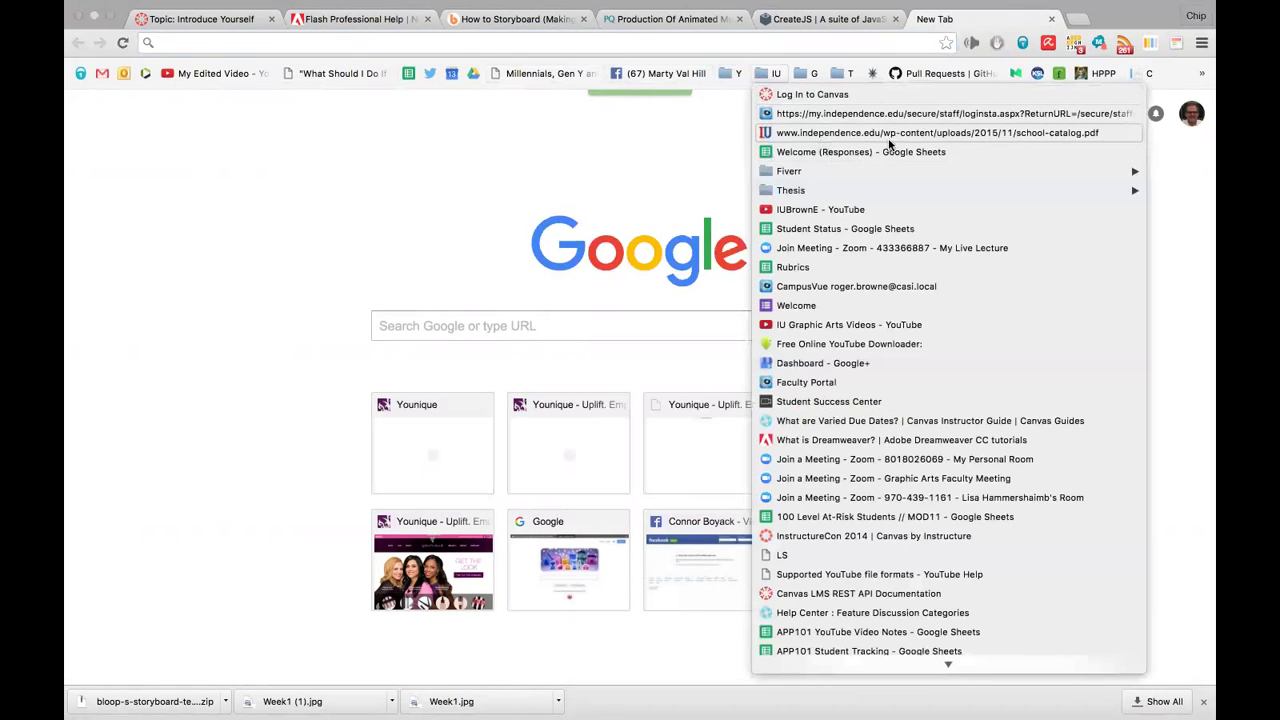
pyautogui.click(853, 214)
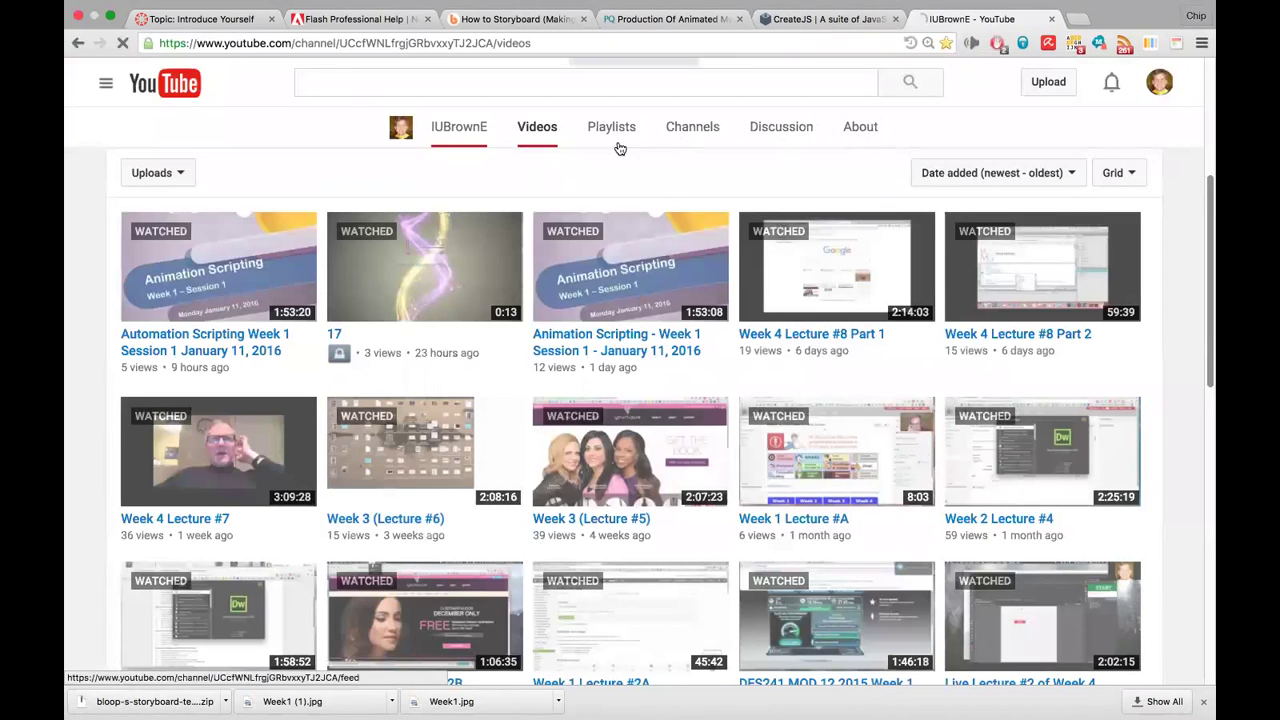
pyautogui.click(1159, 82)
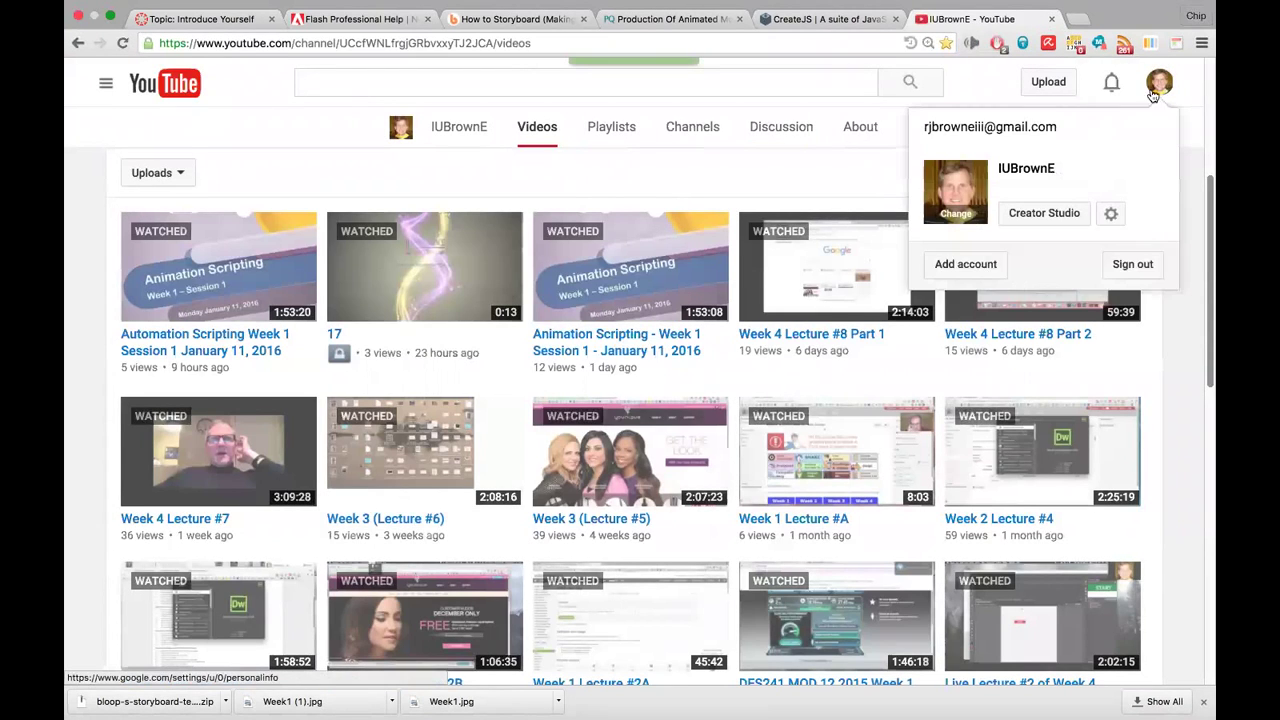
pyautogui.click(1040, 216)
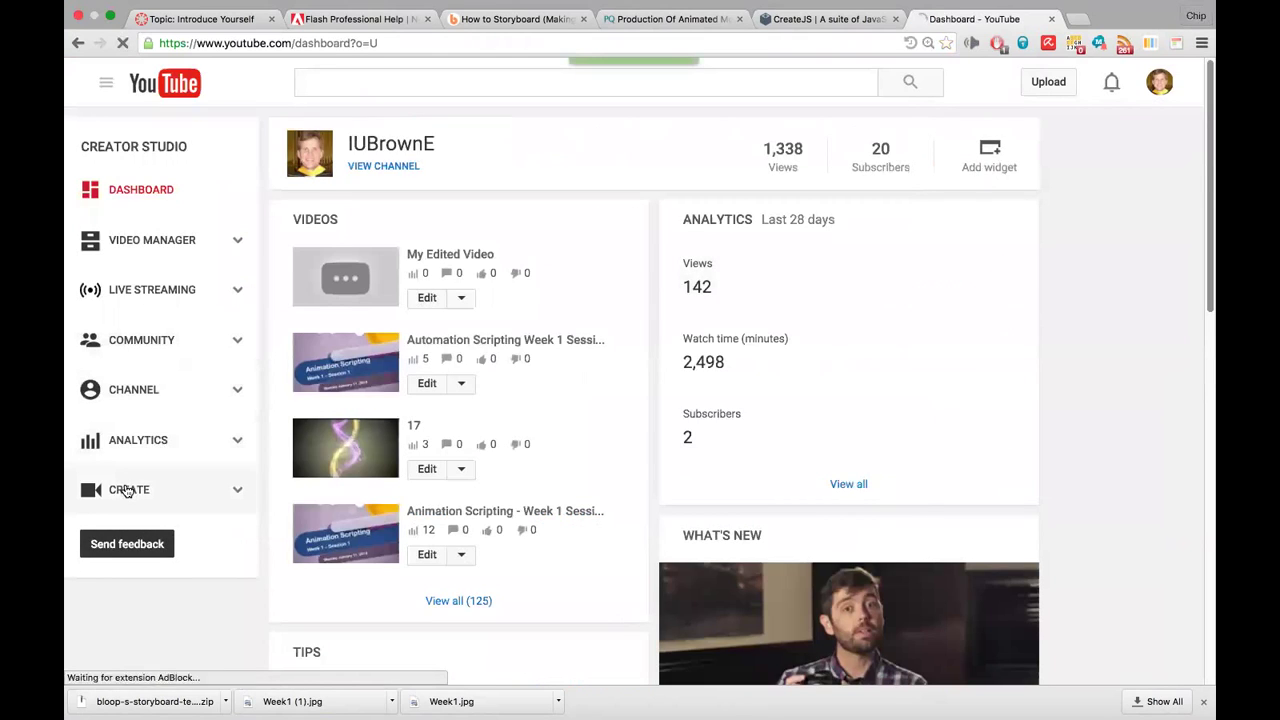
pyautogui.click(127, 491)
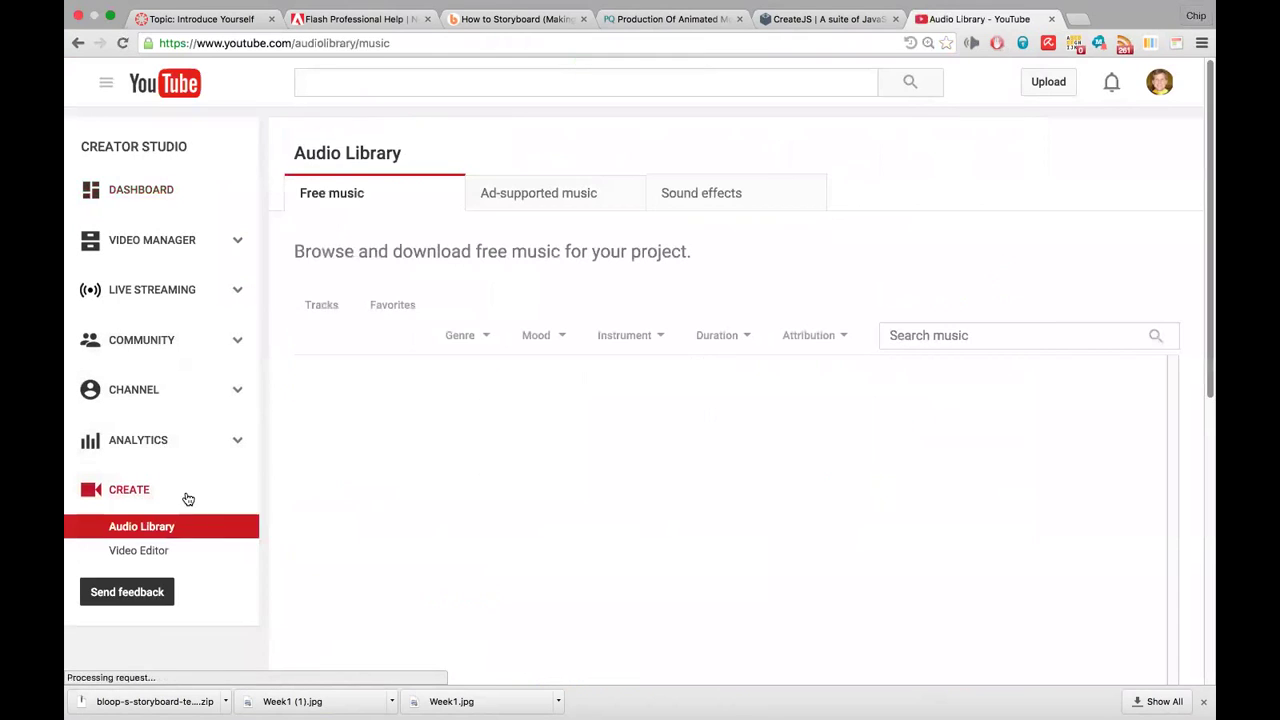
pyautogui.click(155, 551)
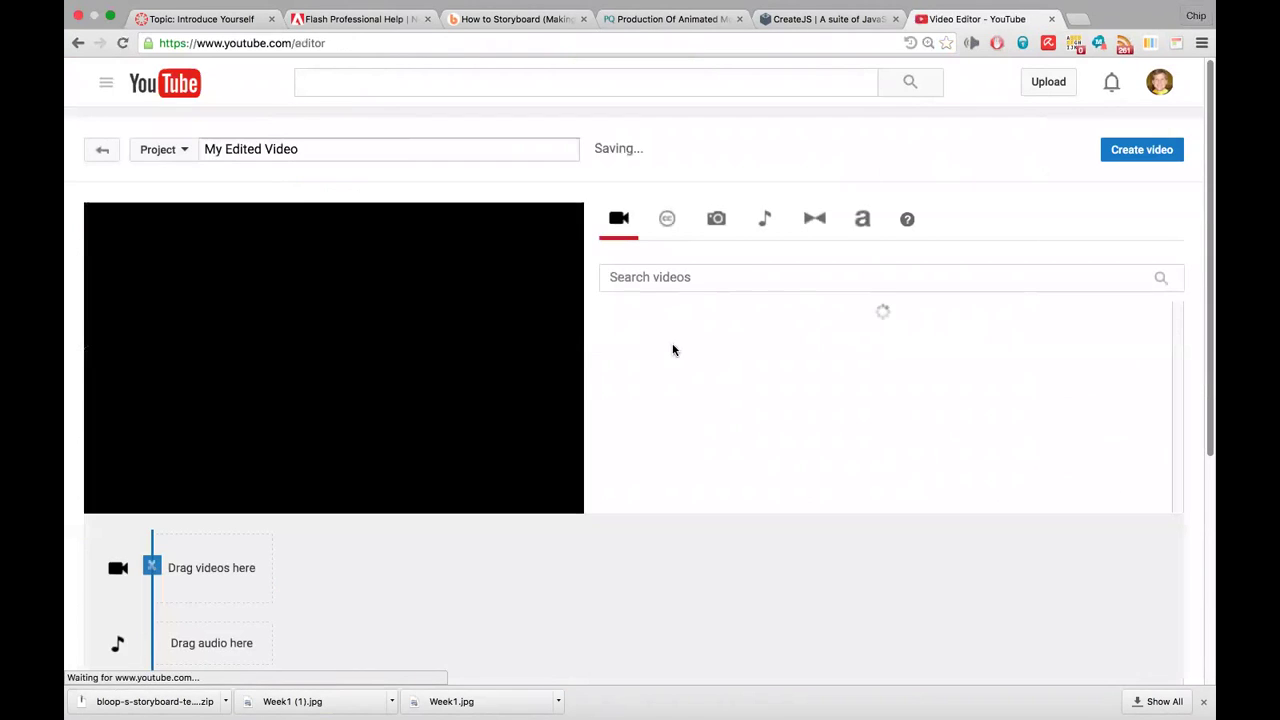
pyautogui.click(814, 218)
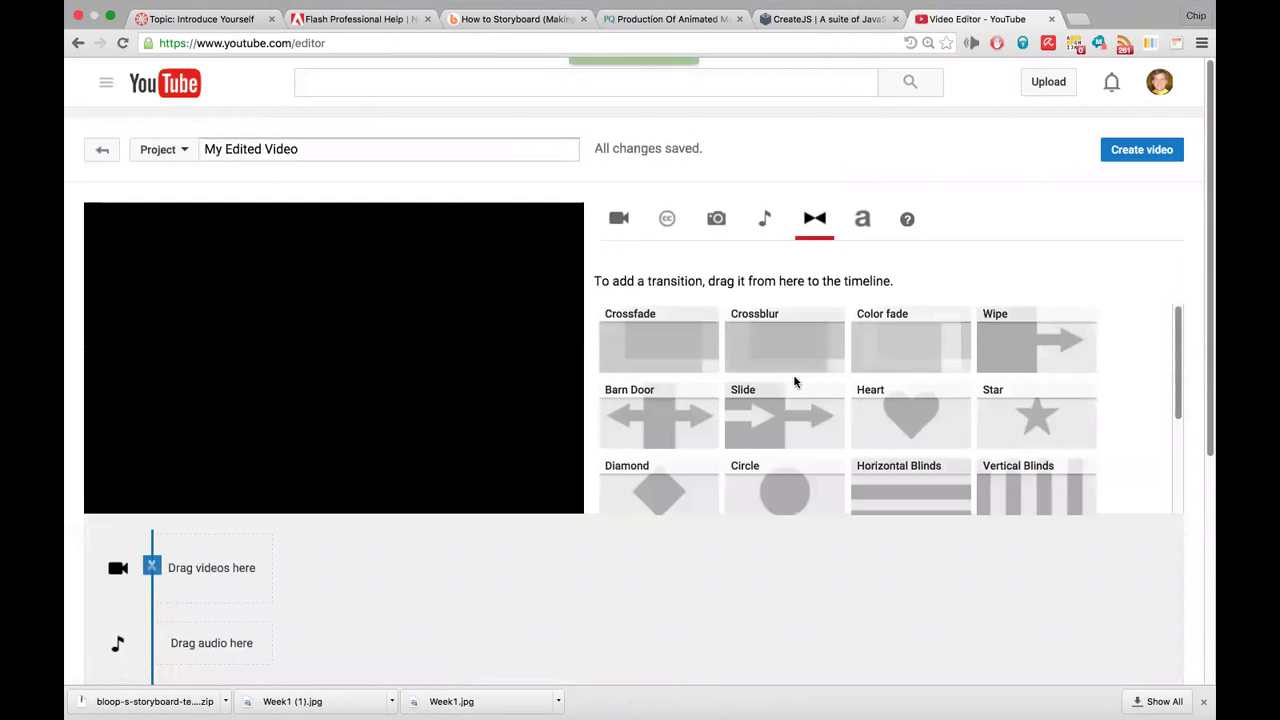
pyautogui.moveTo(1180, 375)
pyautogui.mouseDown()
pyautogui.moveTo(1178, 485)
pyautogui.moveTo(1176, 390)
pyautogui.moveTo(1182, 366)
pyautogui.moveTo(1184, 481)
pyautogui.moveTo(1190, 372)
pyautogui.mouseUp()
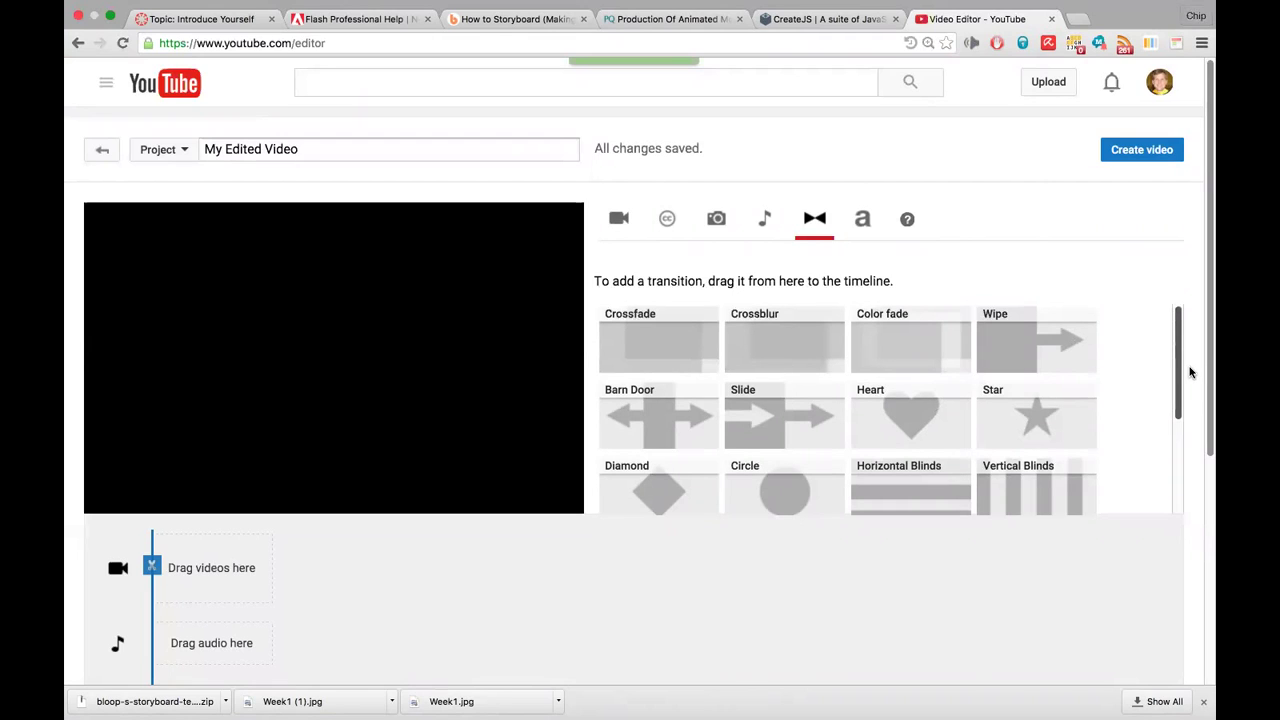
pyautogui.moveTo(1190, 372)
pyautogui.mouseDown()
pyautogui.moveTo(1186, 386)
pyautogui.moveTo(1173, 360)
pyautogui.mouseUp()
pyautogui.scroll(-2, 1173, 365)
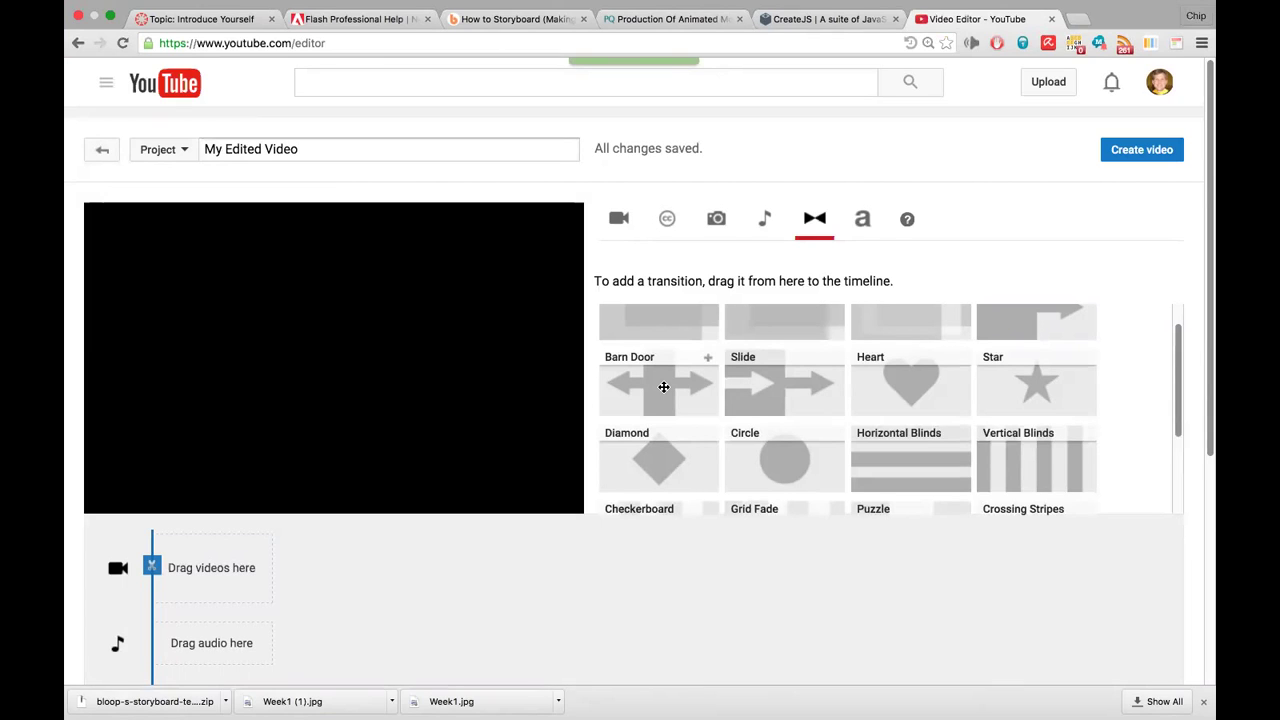
pyautogui.scroll(2, 665, 385)
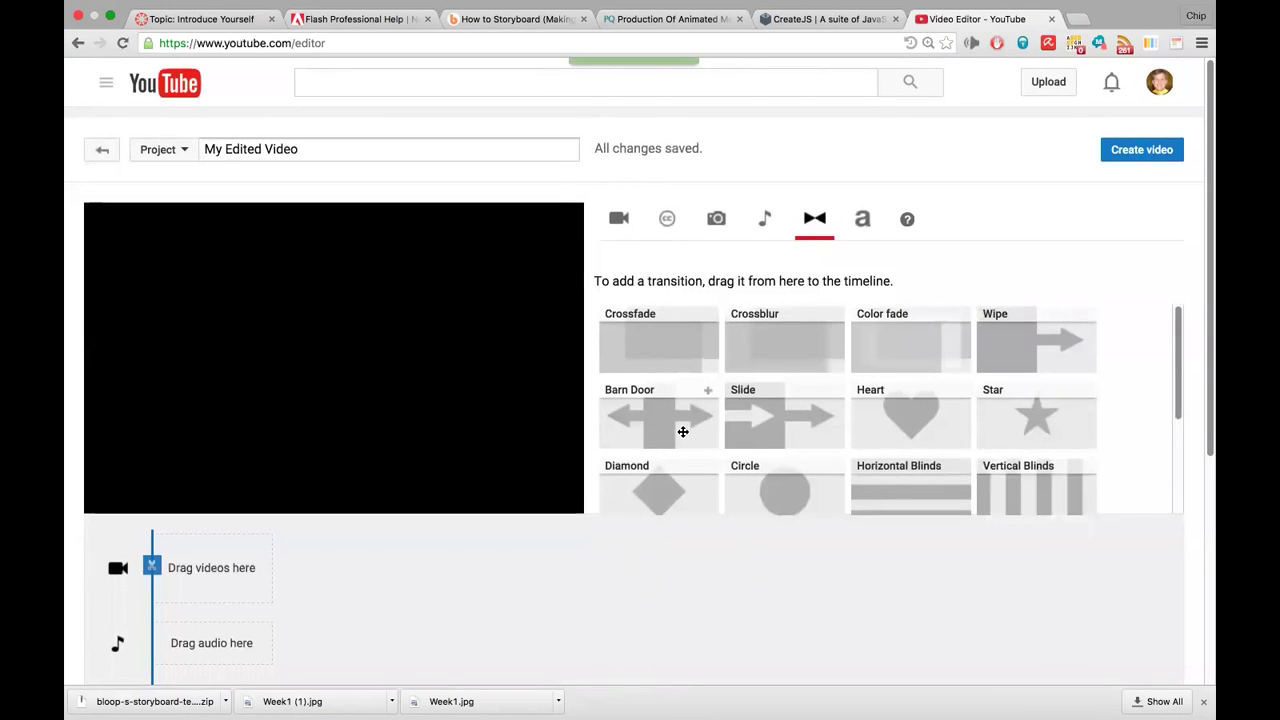
pyautogui.moveTo(1180, 358)
pyautogui.mouseDown()
pyautogui.moveTo(1180, 371)
pyautogui.moveTo(1178, 354)
pyautogui.mouseUp()
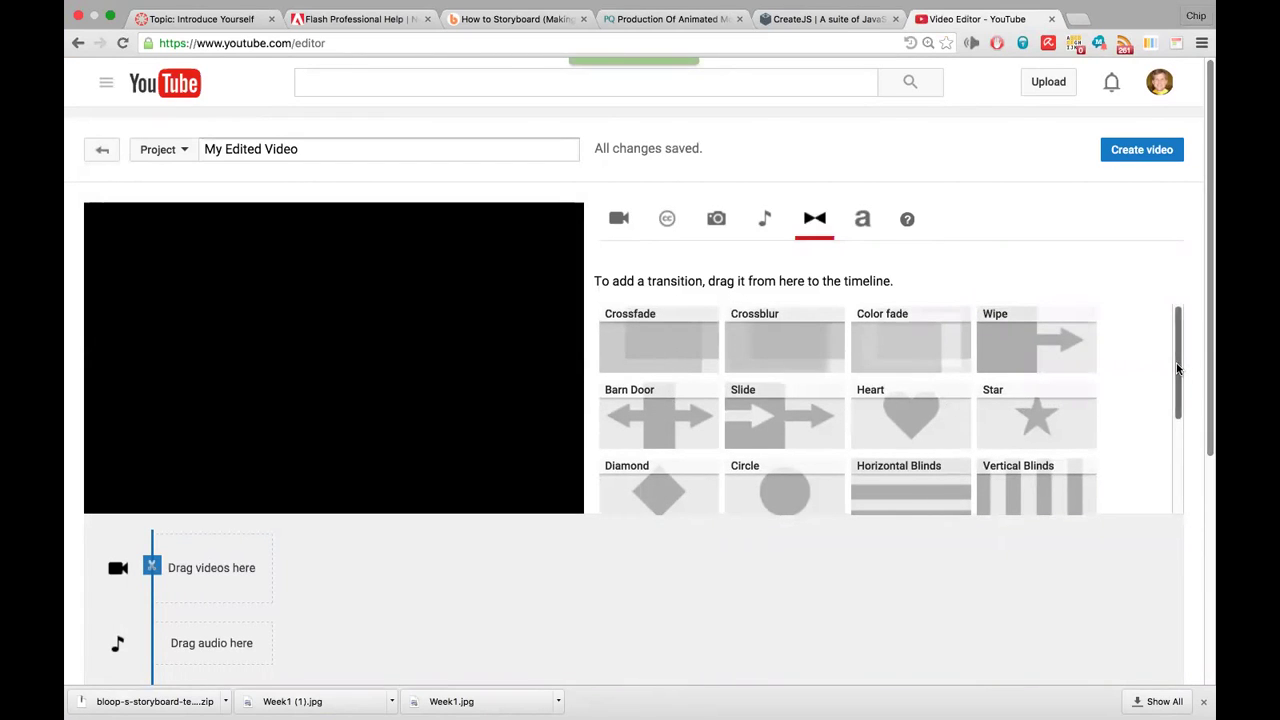
pyautogui.moveTo(1177, 369); pyautogui.dragTo(1174, 449)
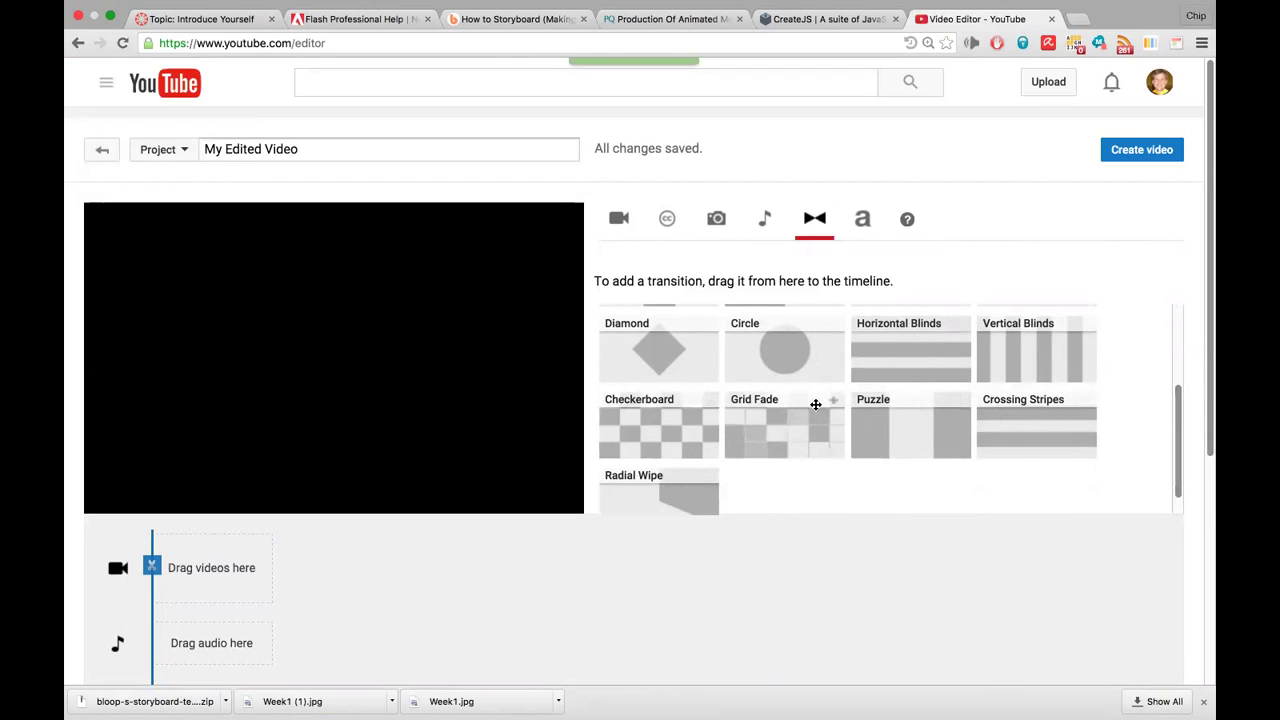
pyautogui.scroll(3, 1182, 417)
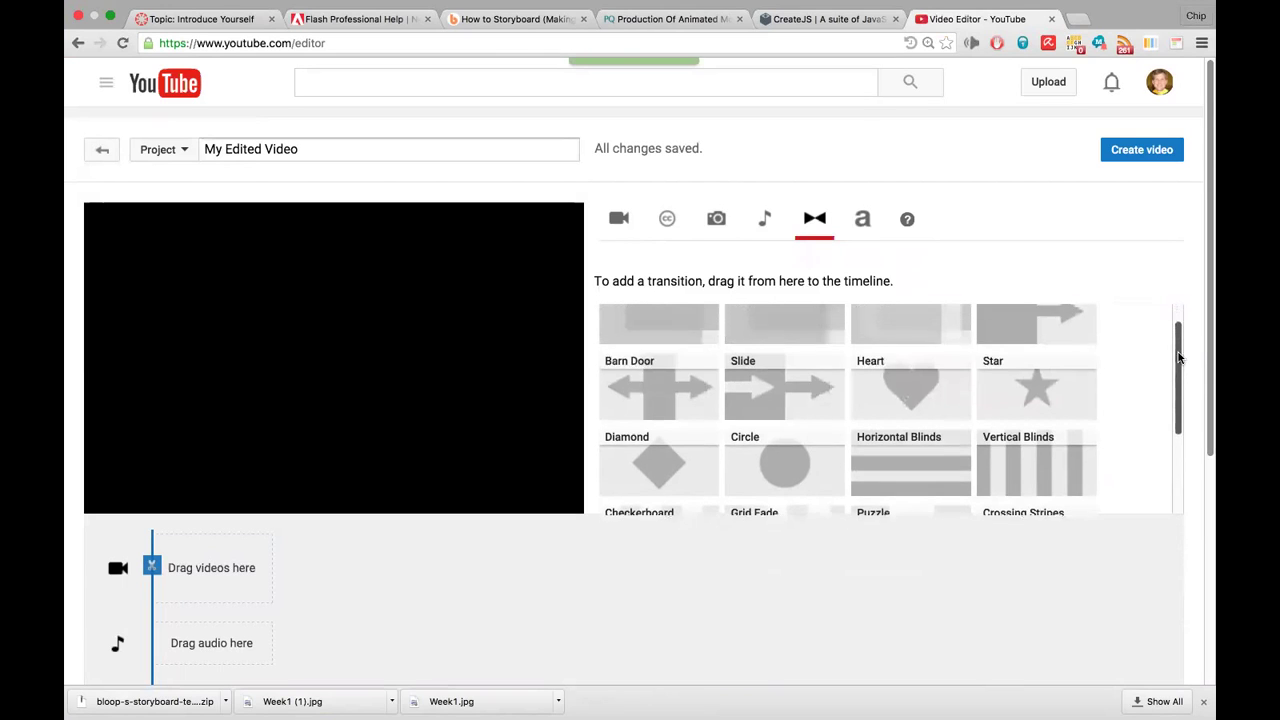
pyautogui.scroll(-3, 1160, 420)
pyautogui.scroll(3, 1155, 380)
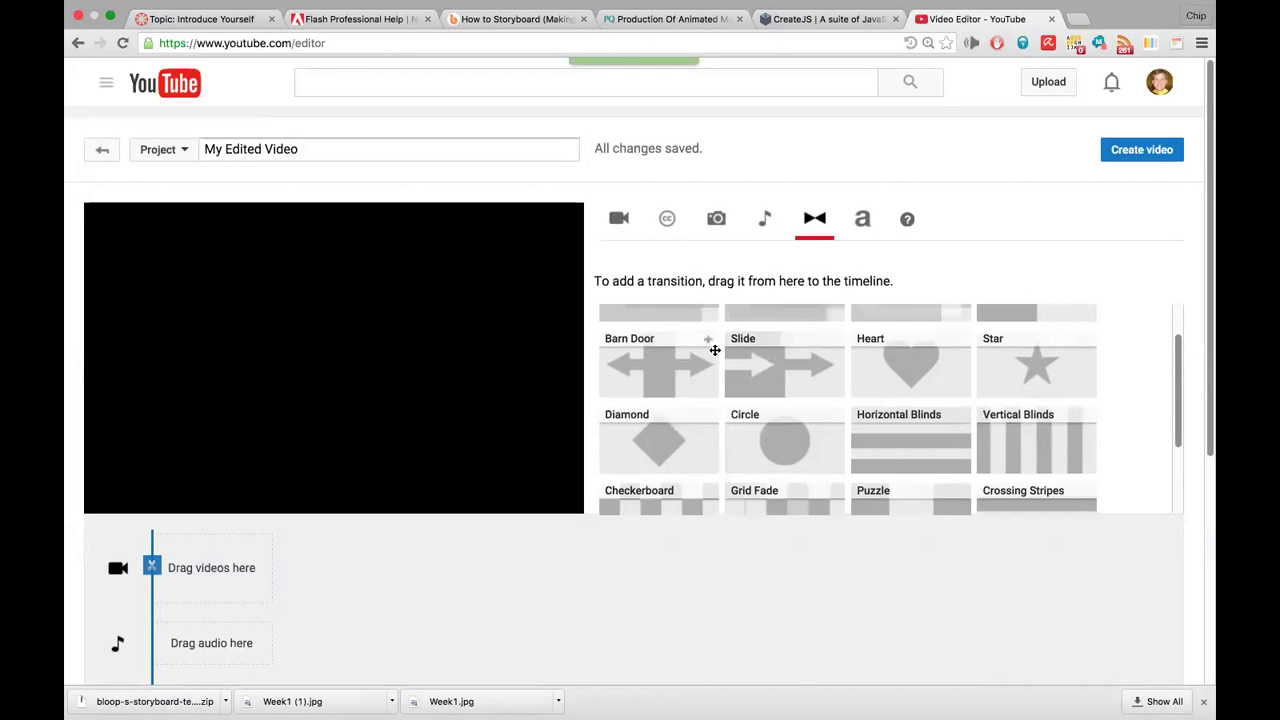
# Move between the PowerPoint slide and YouTube editor spaces in Mission Control, then return to Illustrator
pyautogui.hotkey('ctrl', 'Up')
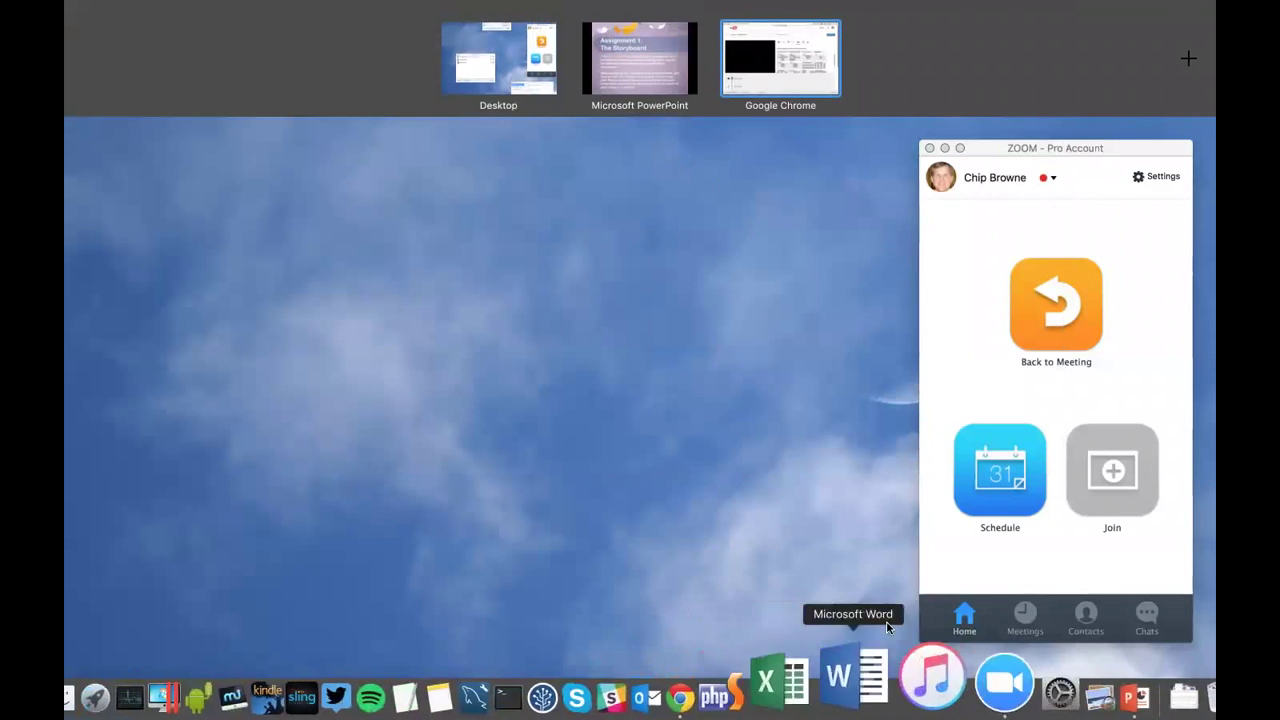
pyautogui.click(643, 76)
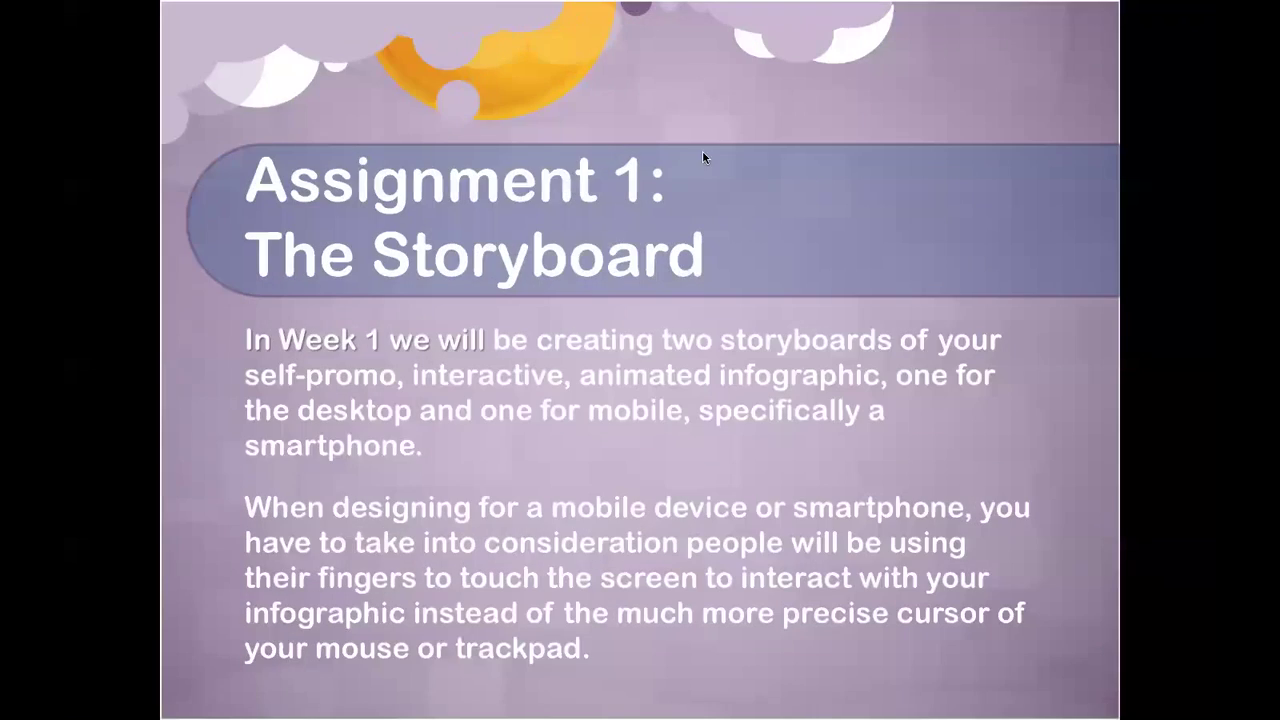
pyautogui.hotkey('ctrl', 'Up')
pyautogui.click(779, 62)
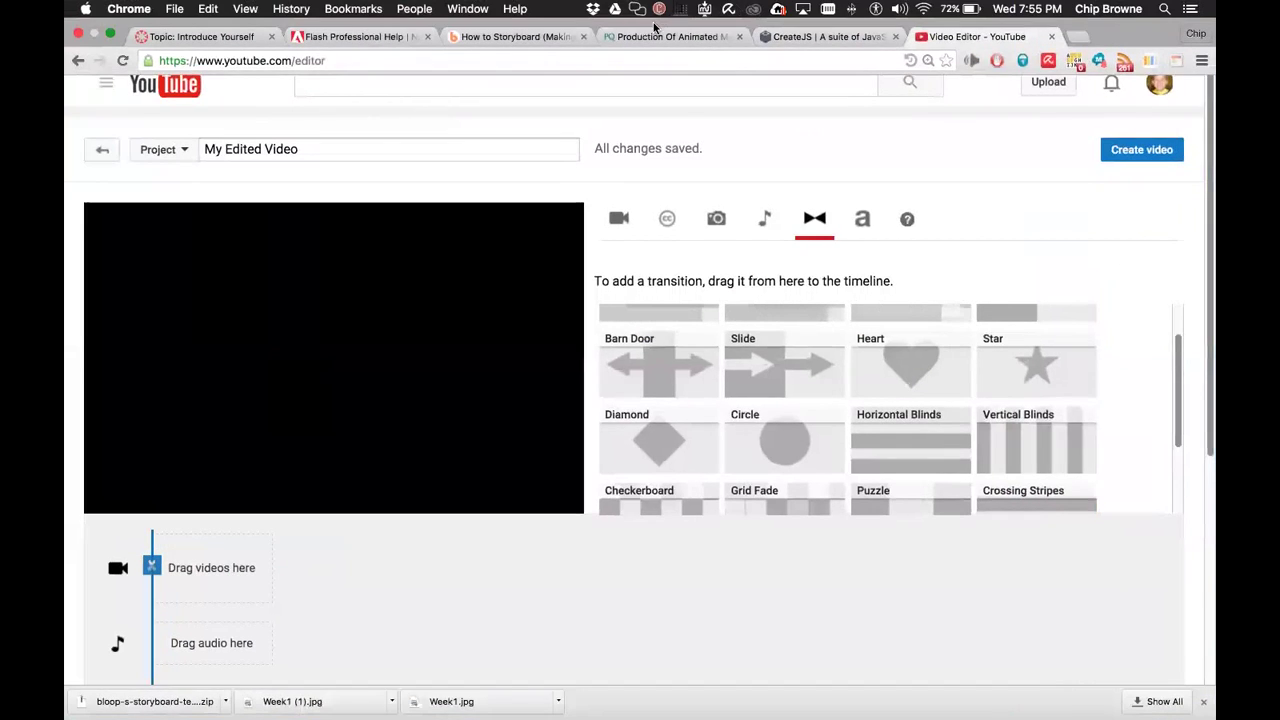
pyautogui.hotkey('ctrl', 'Up')
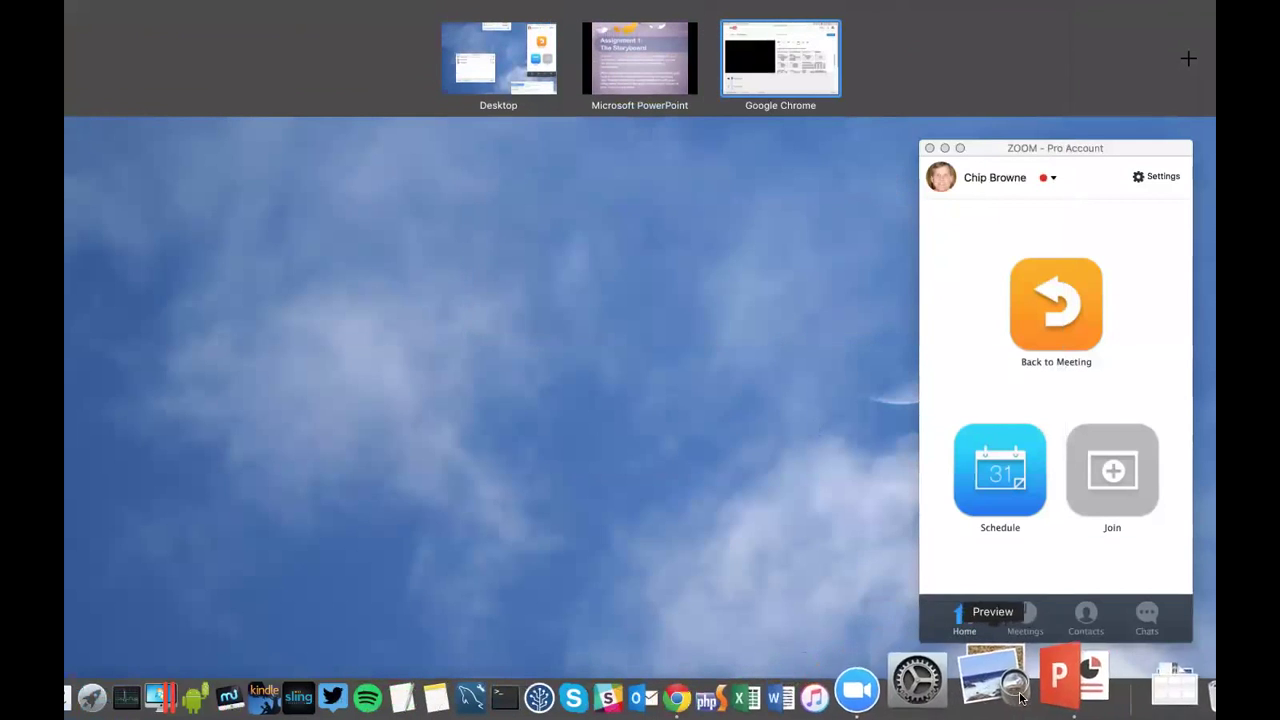
pyautogui.click(940, 678)
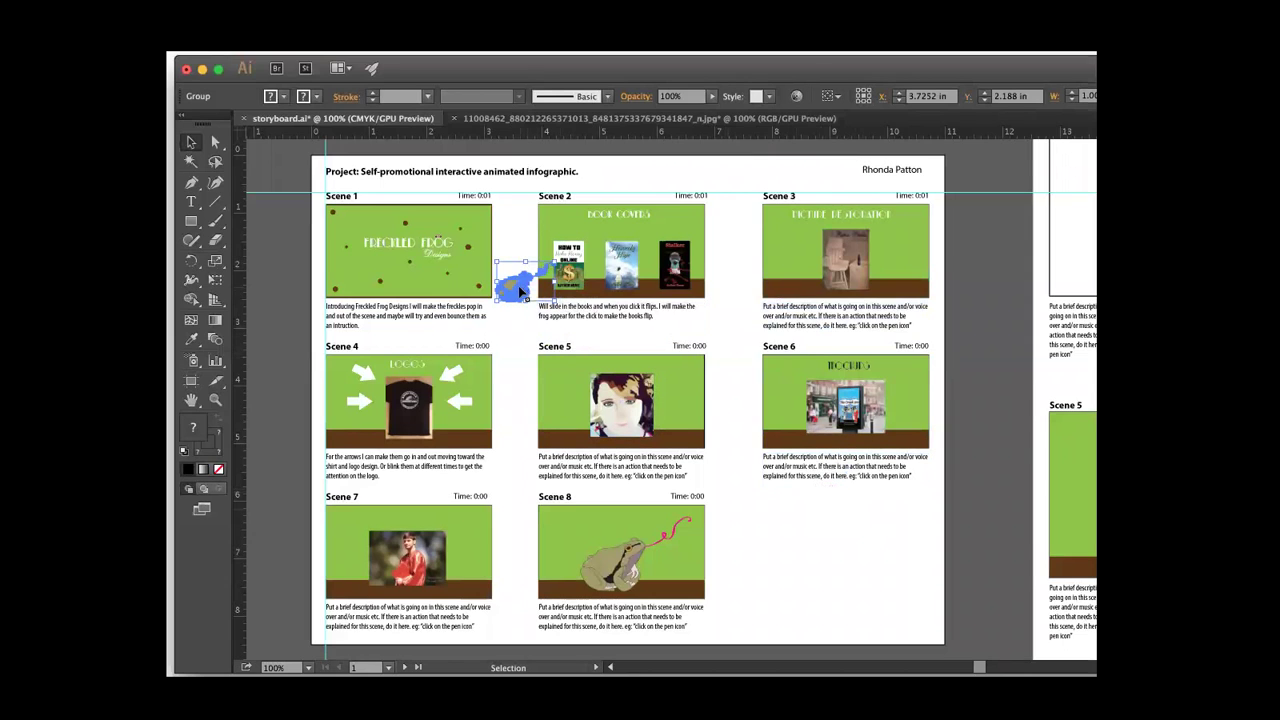
# Move the frog picture below Scene 6 and nudge the How to book back into place in Scene 2
pyautogui.moveTo(505, 285); pyautogui.dragTo(798, 556)
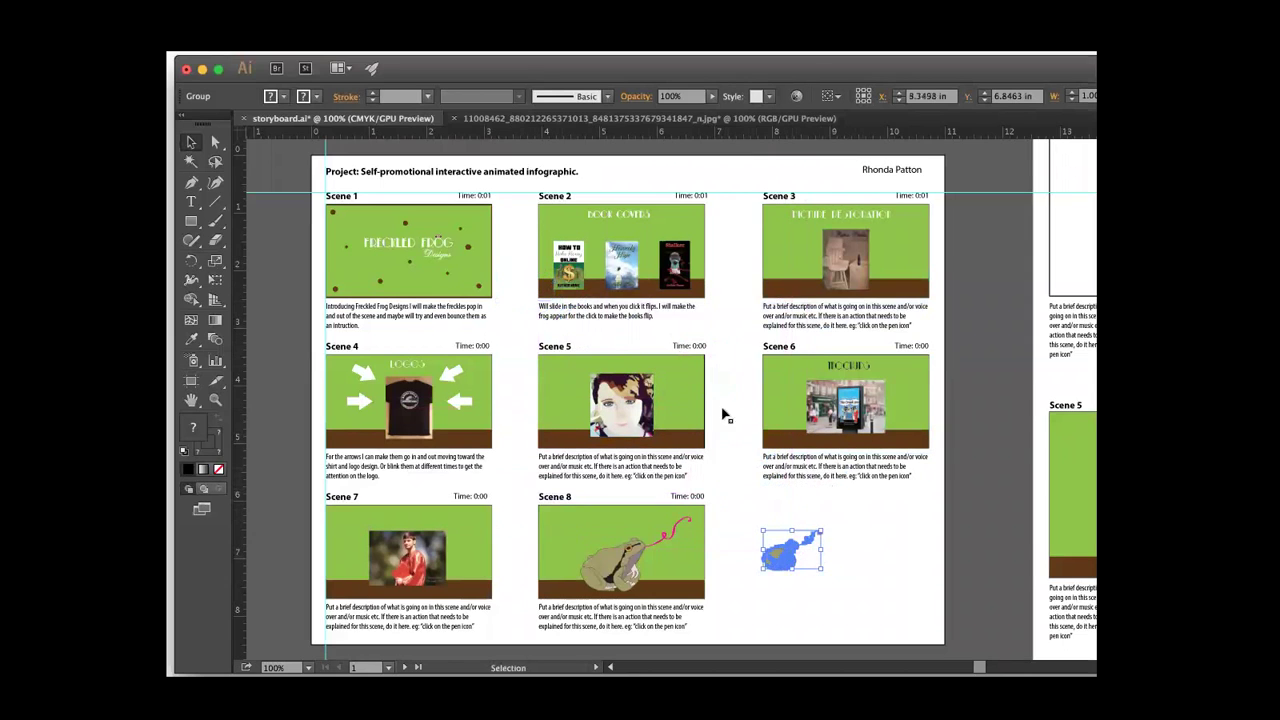
pyautogui.moveTo(577, 260); pyautogui.dragTo(520, 262)
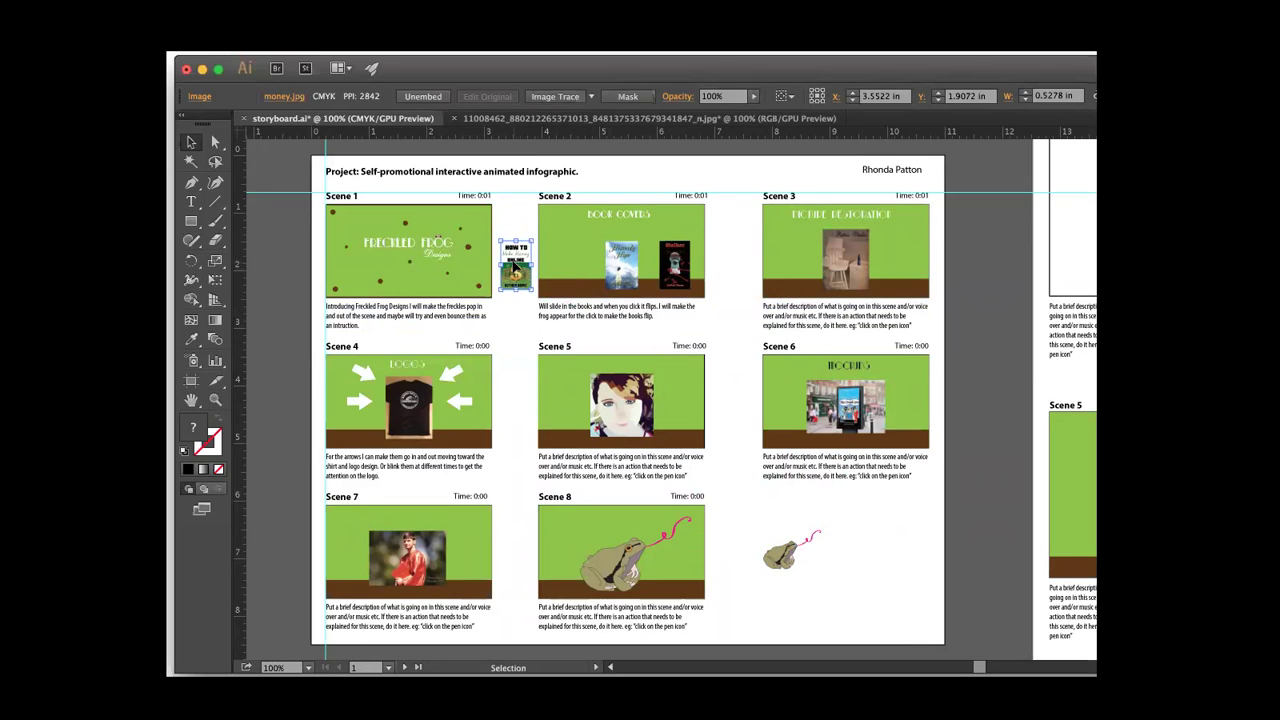
pyautogui.moveTo(514, 268); pyautogui.dragTo(567, 268)
pyautogui.click(516, 244)
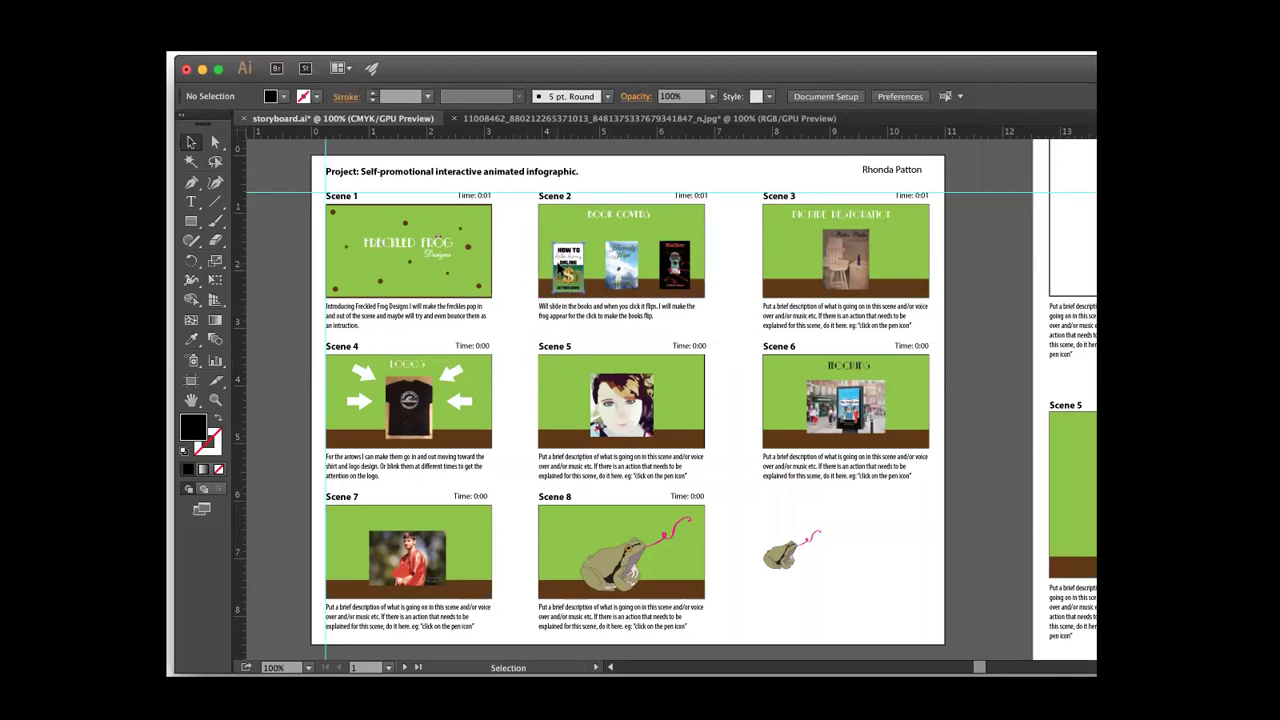
pyautogui.moveTo(580, 262); pyautogui.dragTo(560, 264)
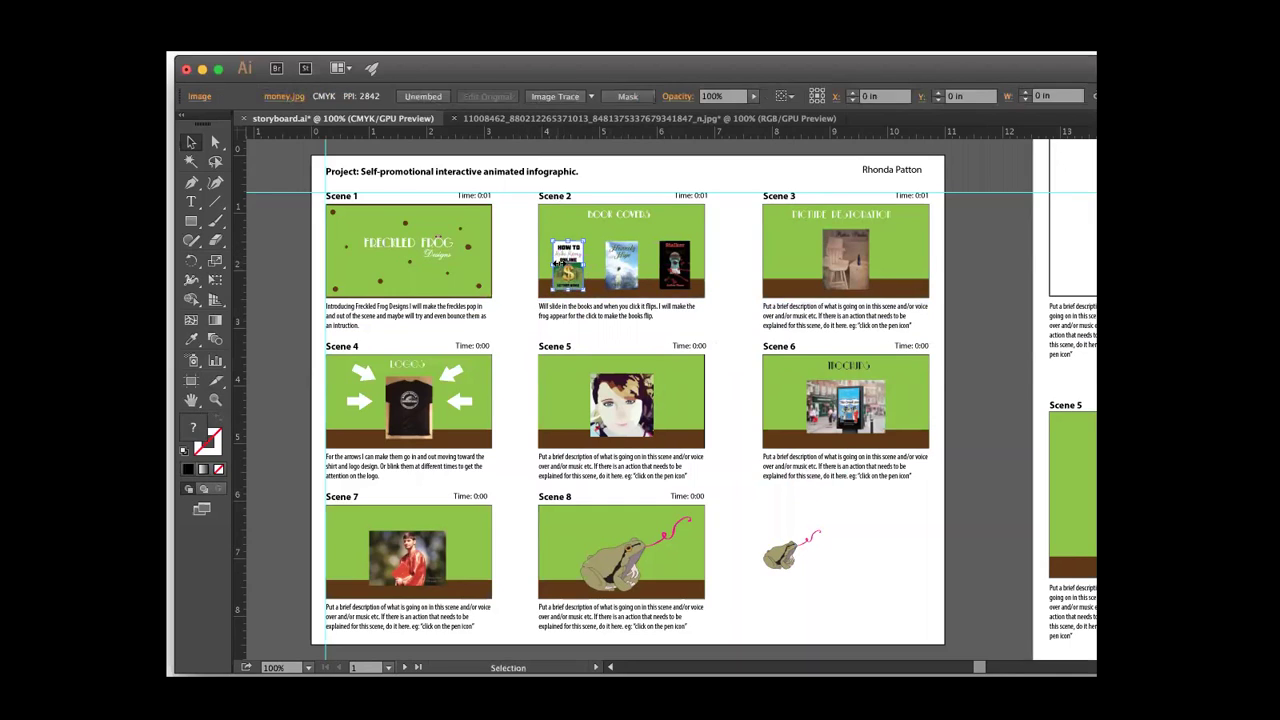
pyautogui.click(520, 272)
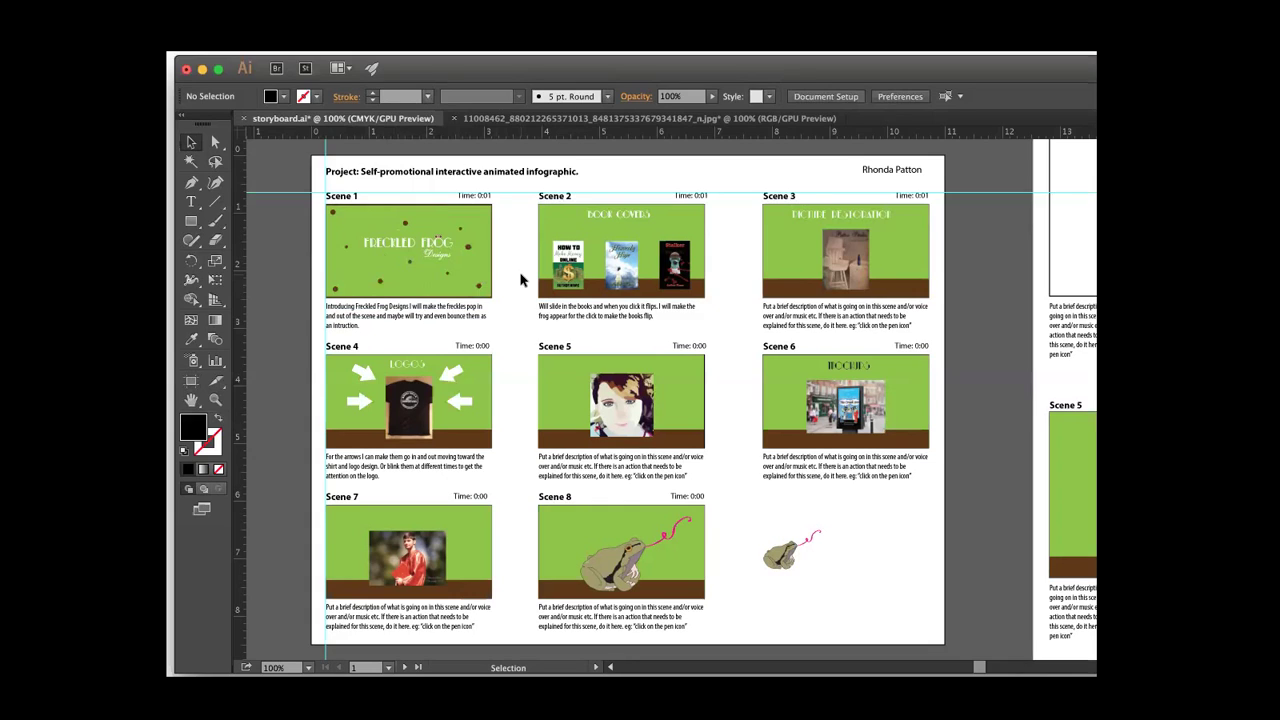
pyautogui.moveTo(818, 549)
pyautogui.mouseDown()
pyautogui.moveTo(770, 493)
pyautogui.moveTo(440, 294)
pyautogui.moveTo(585, 338)
pyautogui.moveTo(798, 556)
pyautogui.mouseUp()
pyautogui.click(843, 518)
# Zoom out across Scenes 4 through 8 until the whole storyboard page is visible
pyautogui.press('a')
pyautogui.scroll(4, 862, 527)
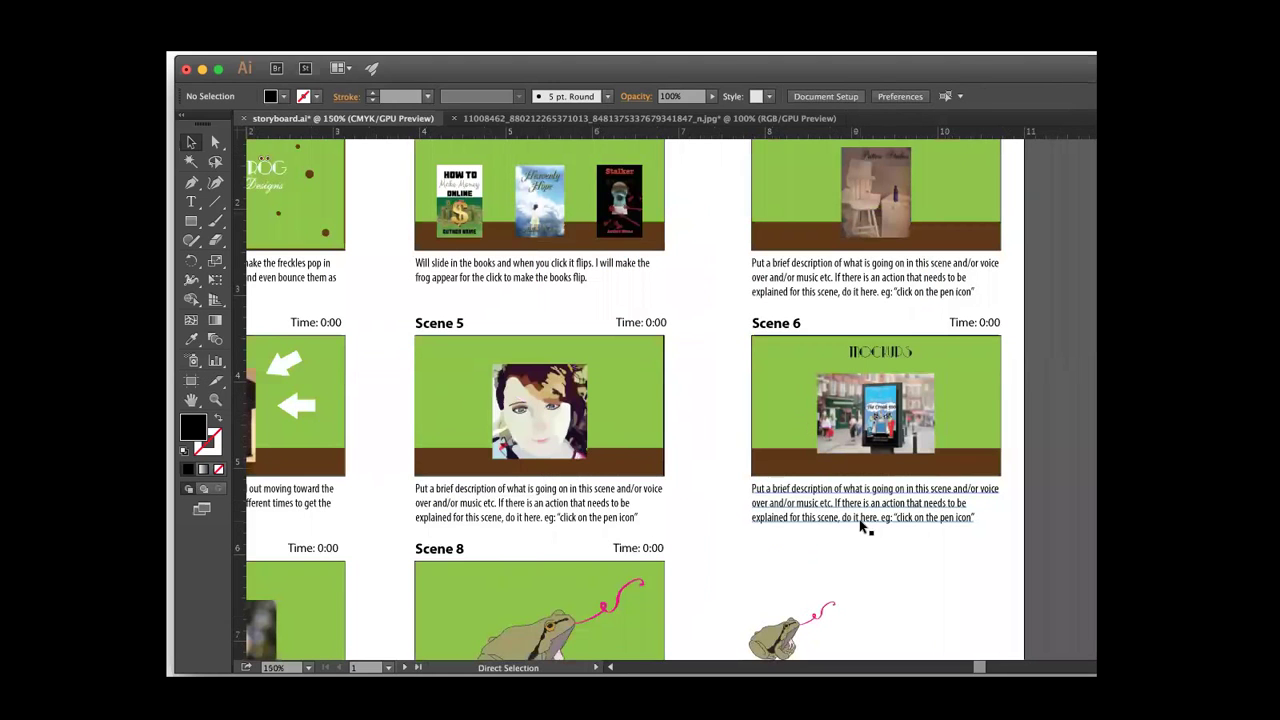
pyautogui.hscroll(-10, 899, 477)
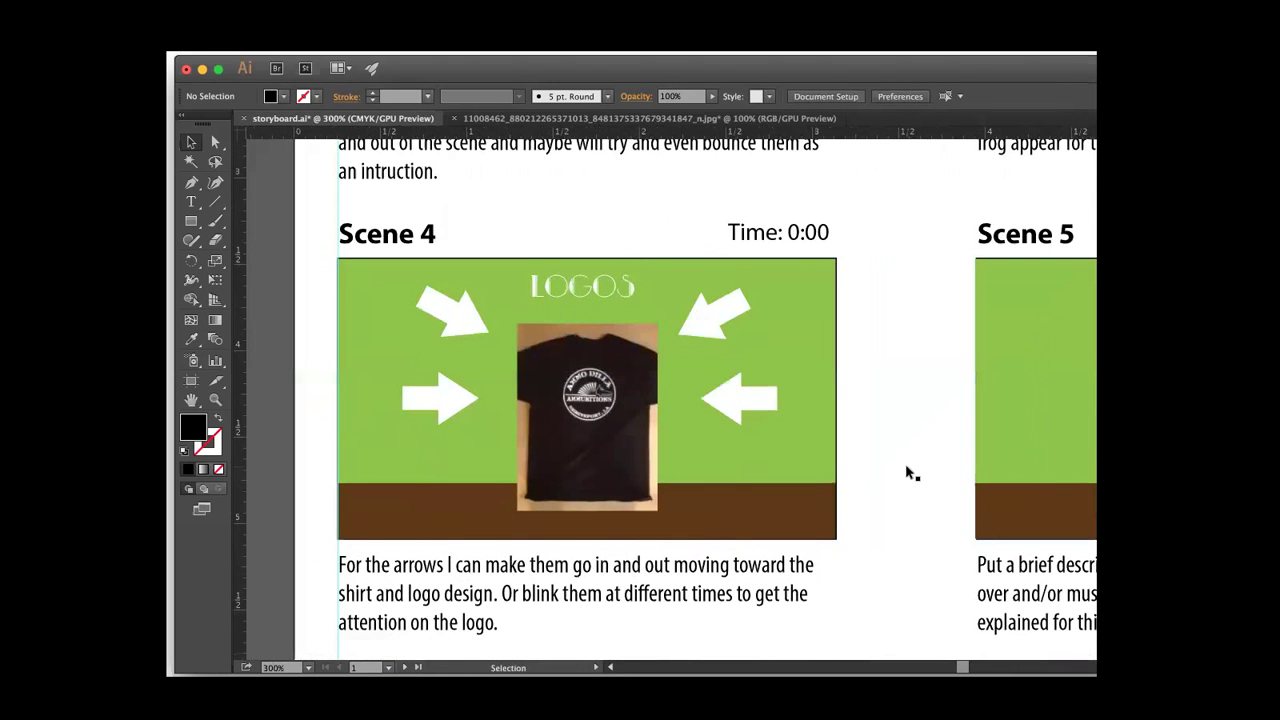
pyautogui.scroll(3, 905, 463)
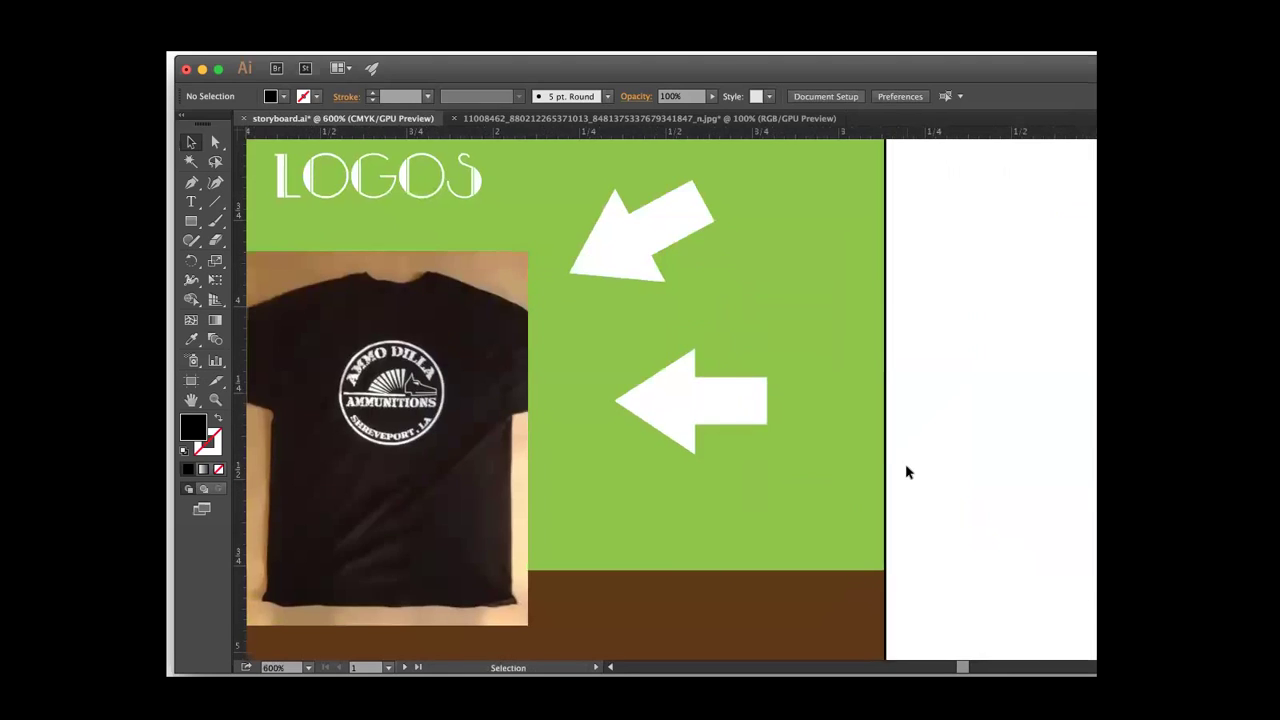
pyautogui.hscroll(-5, 905, 463)
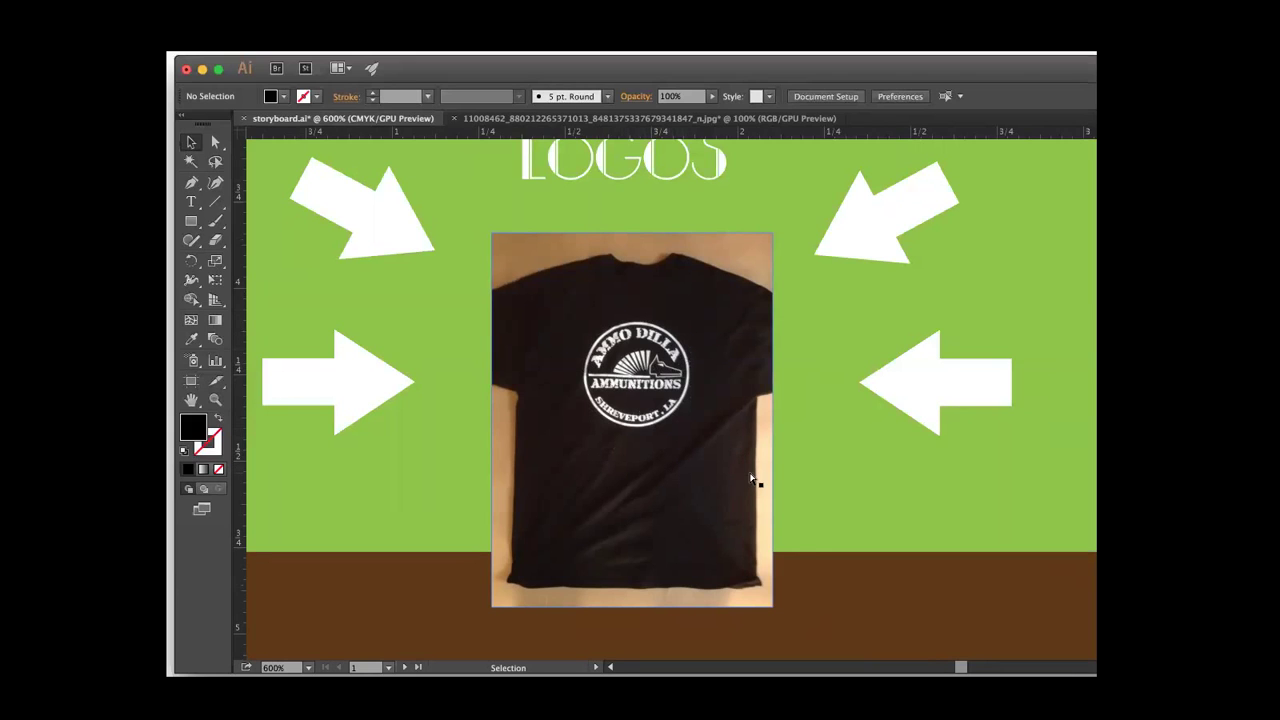
pyautogui.press('super+minus')
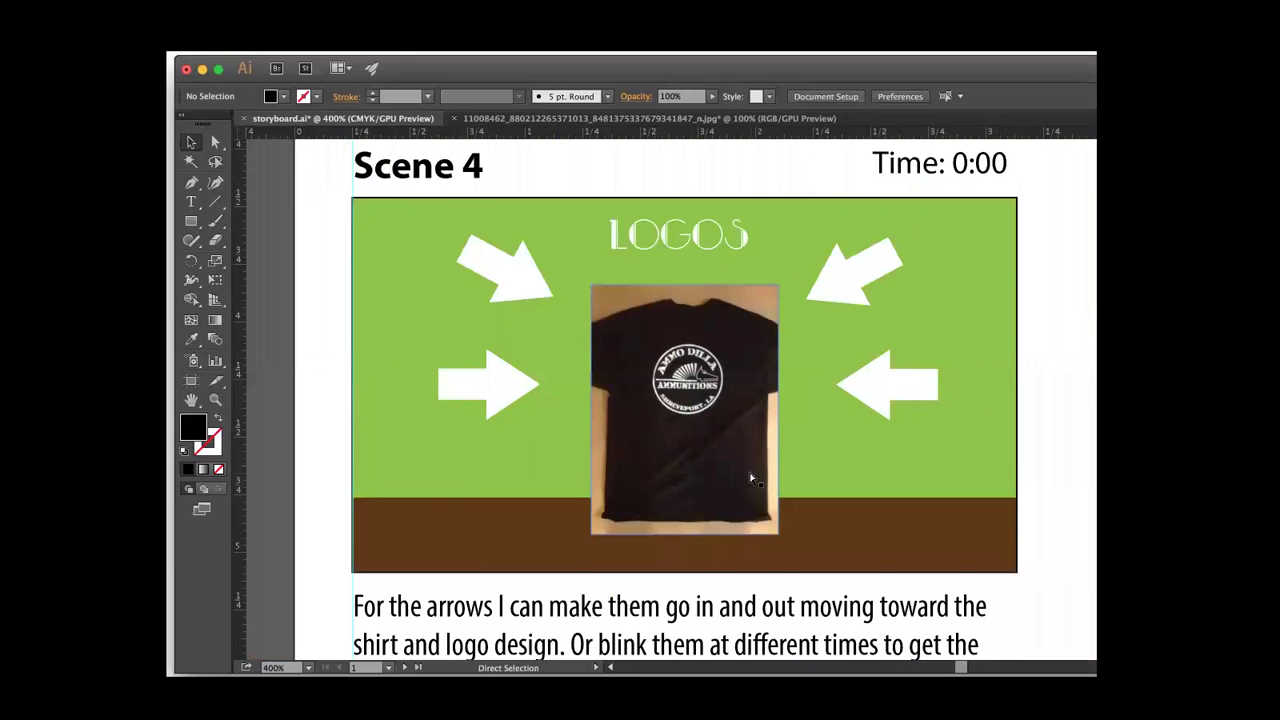
pyautogui.press('super+minus')
pyautogui.hscroll(3, 751, 479)
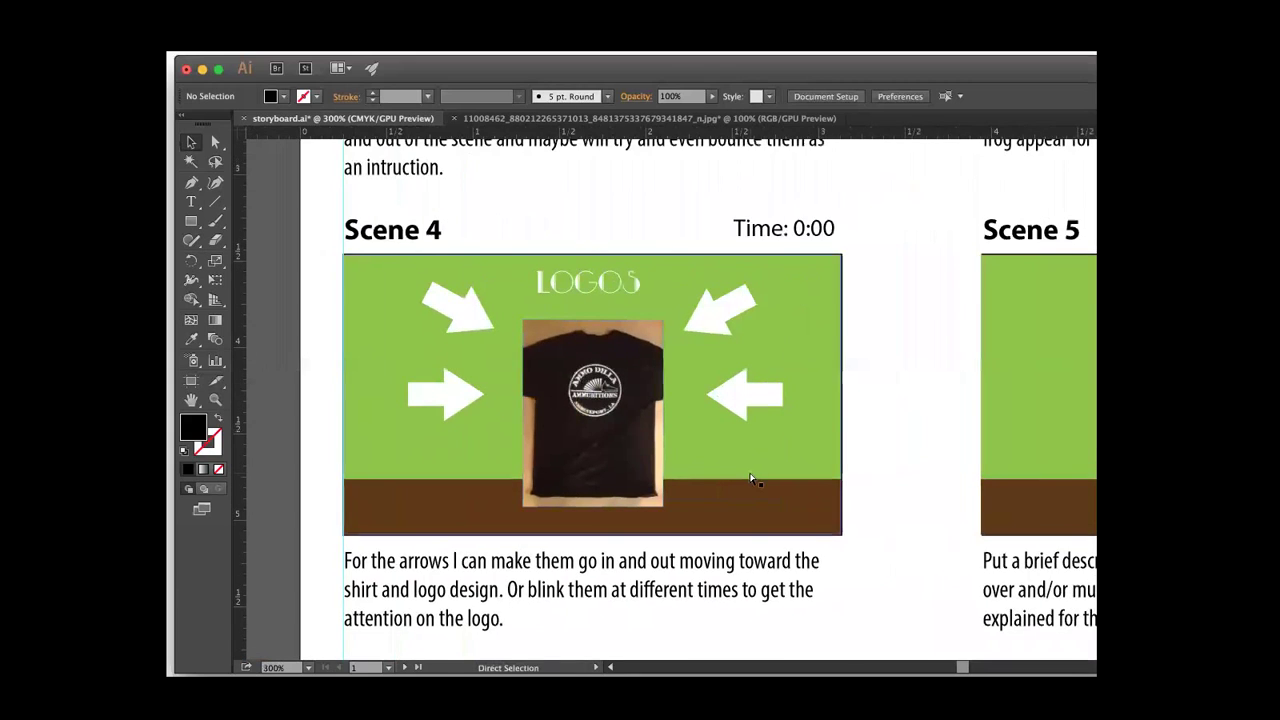
pyautogui.press('super+minus')
pyautogui.press('super+minus')
pyautogui.hscroll(2, 752, 480)
pyautogui.hscroll(3, 752, 480)
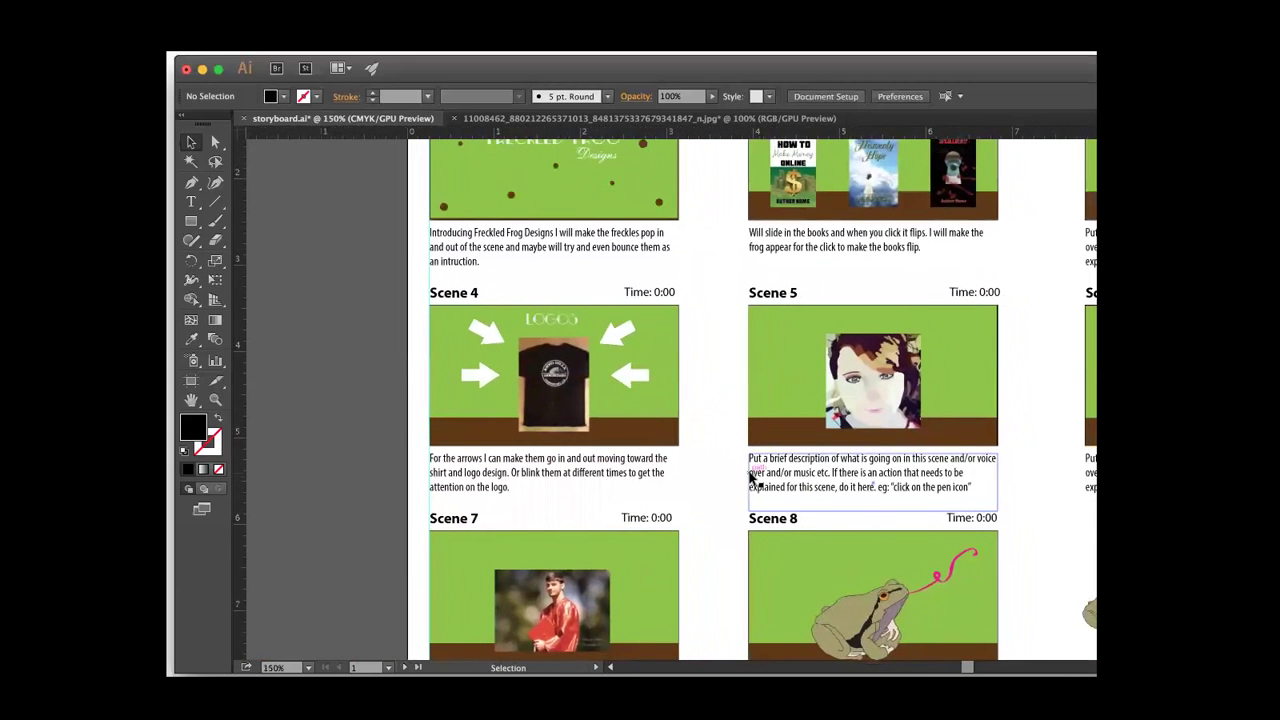
pyautogui.hscroll(4, 751, 479)
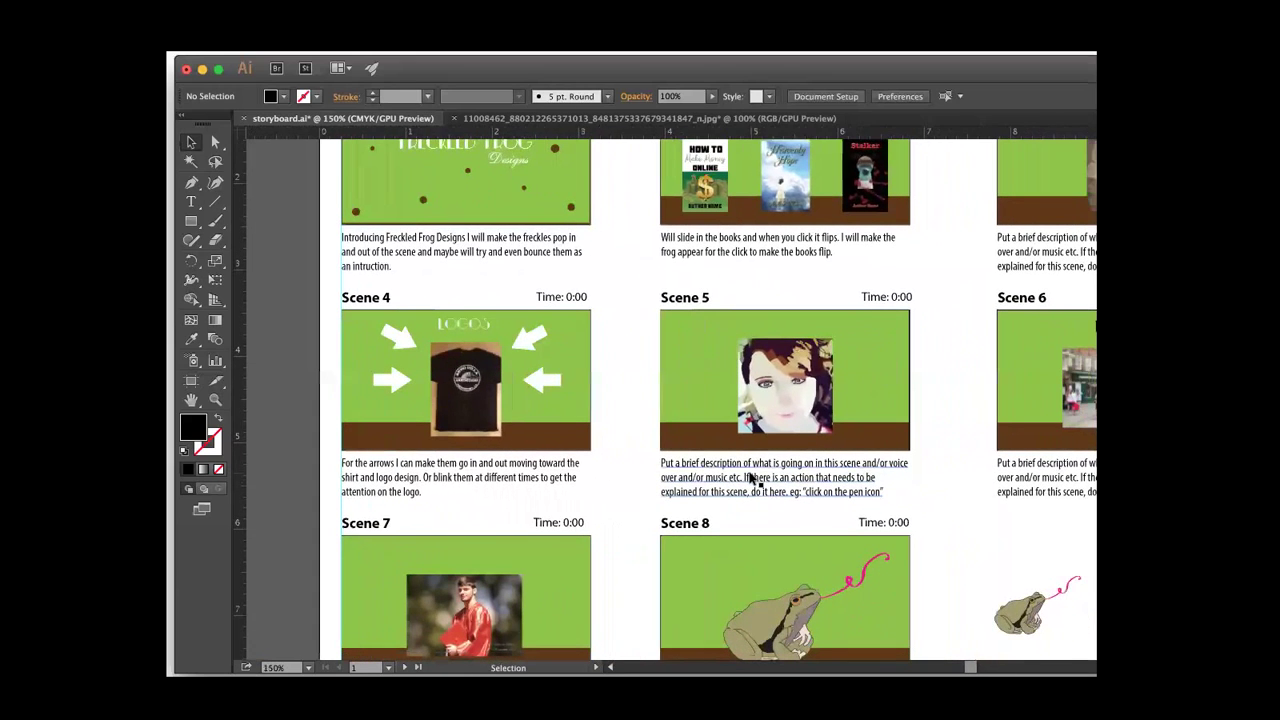
pyautogui.press('a')
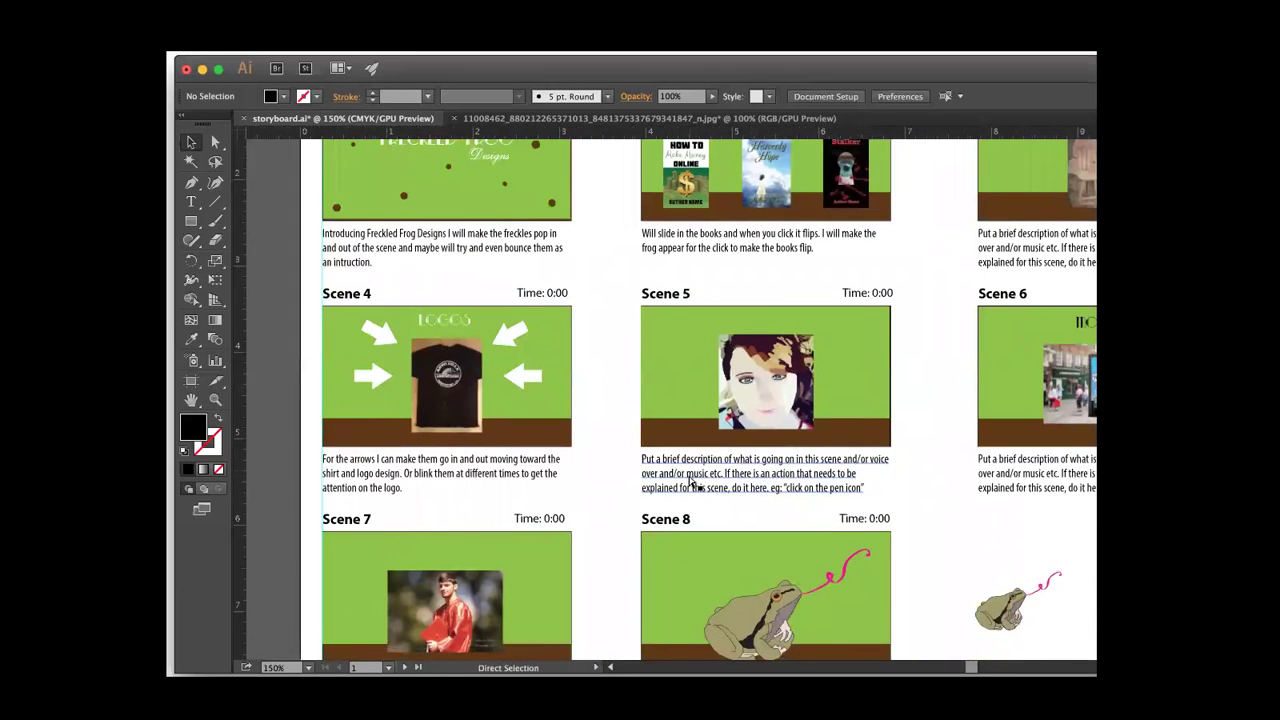
pyautogui.press('super+minus')
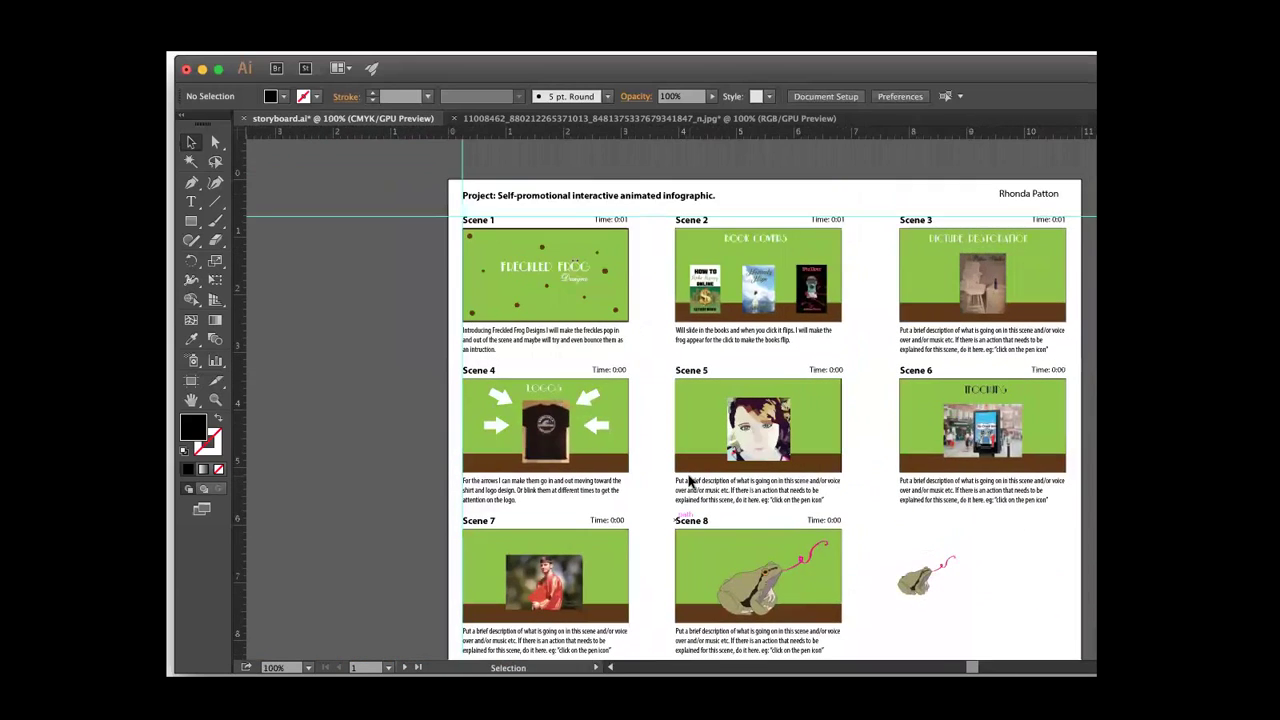
# Zoom in to 400% on the Scene 1 Freckled Frog artwork and centre it with its caption
pyautogui.press('super+equal')
pyautogui.press('super+equal')
pyautogui.press('super+equal')
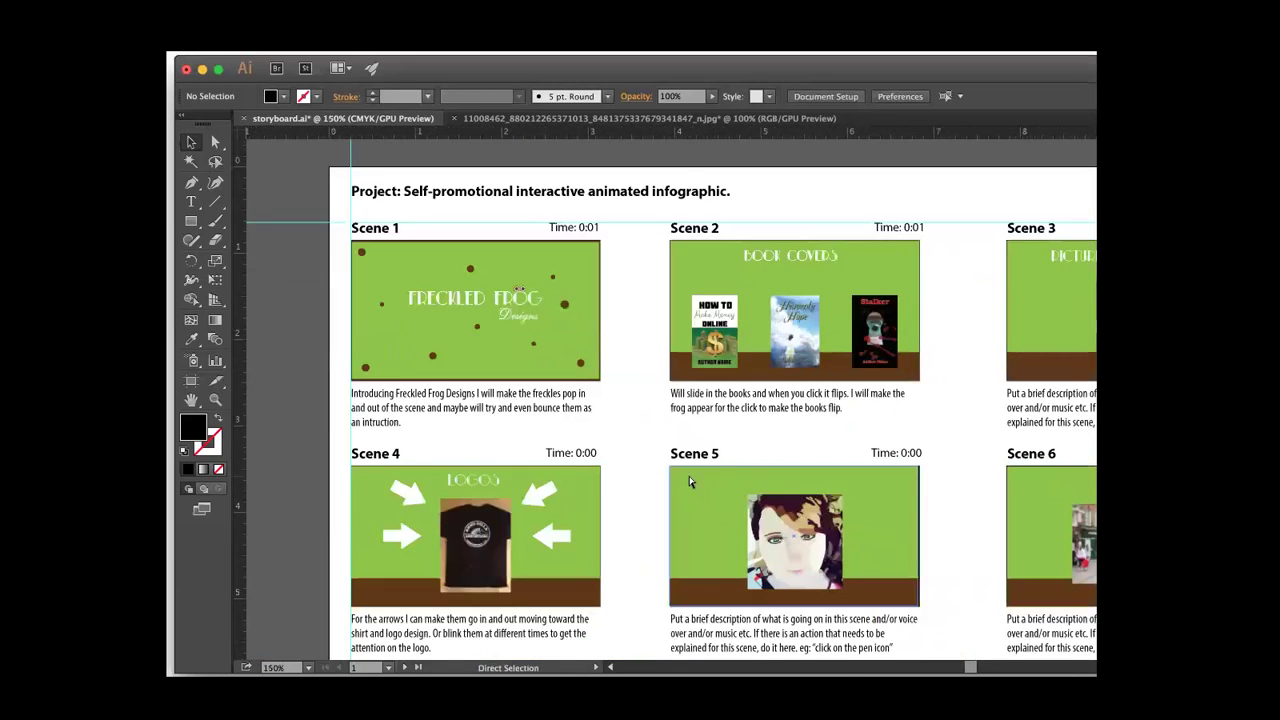
pyautogui.hscroll(-10, 688, 482)
pyautogui.scroll(2, 688, 482)
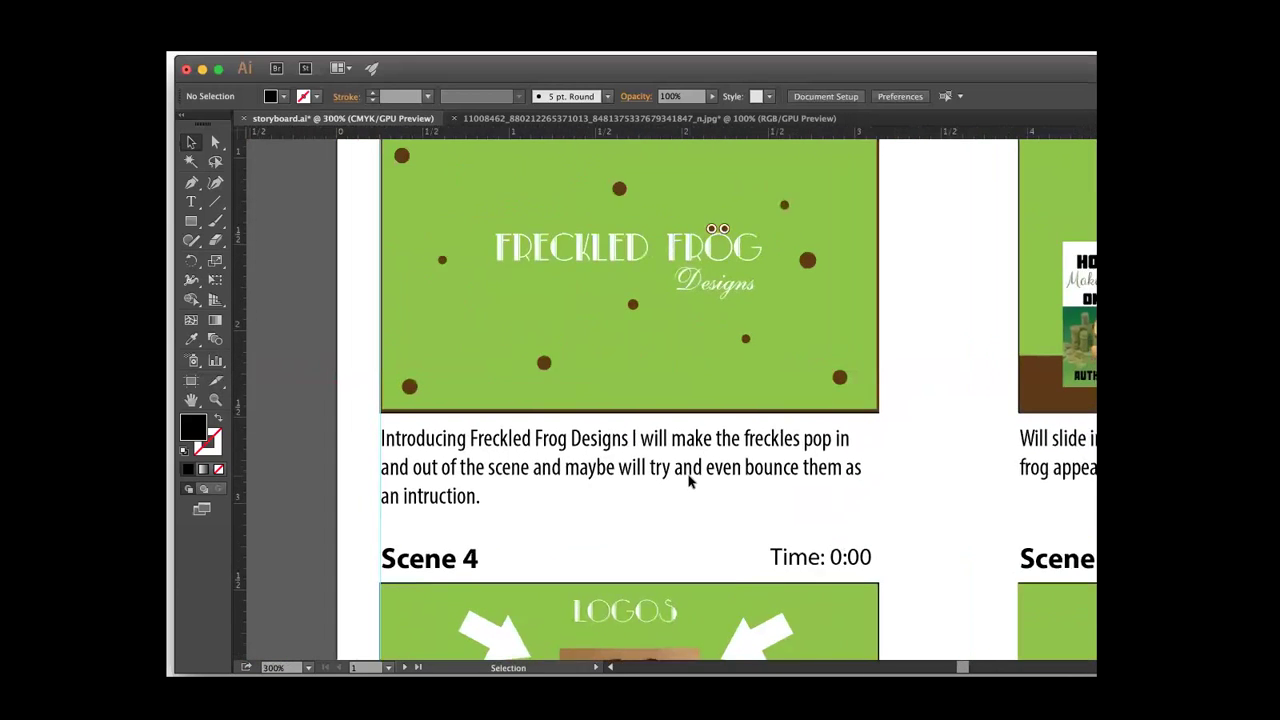
pyautogui.press('super+equal')
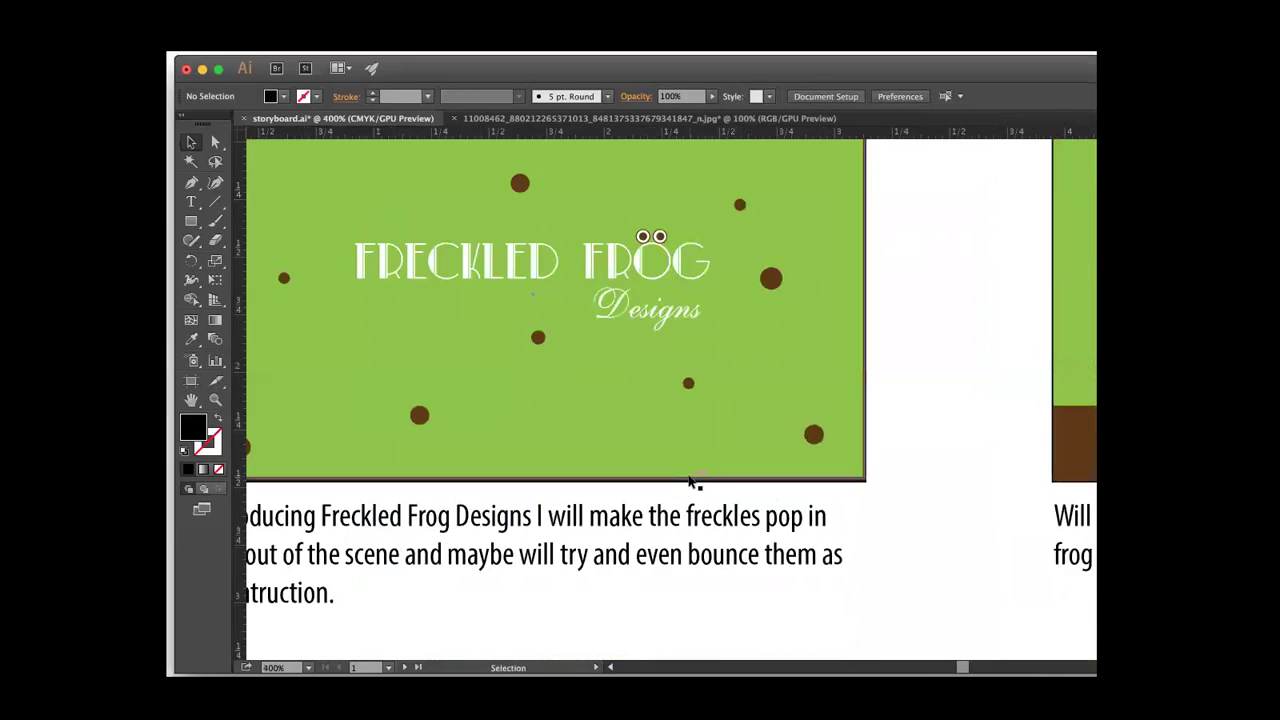
pyautogui.hscroll(-5, 690, 482)
pyautogui.scroll(2, 690, 482)
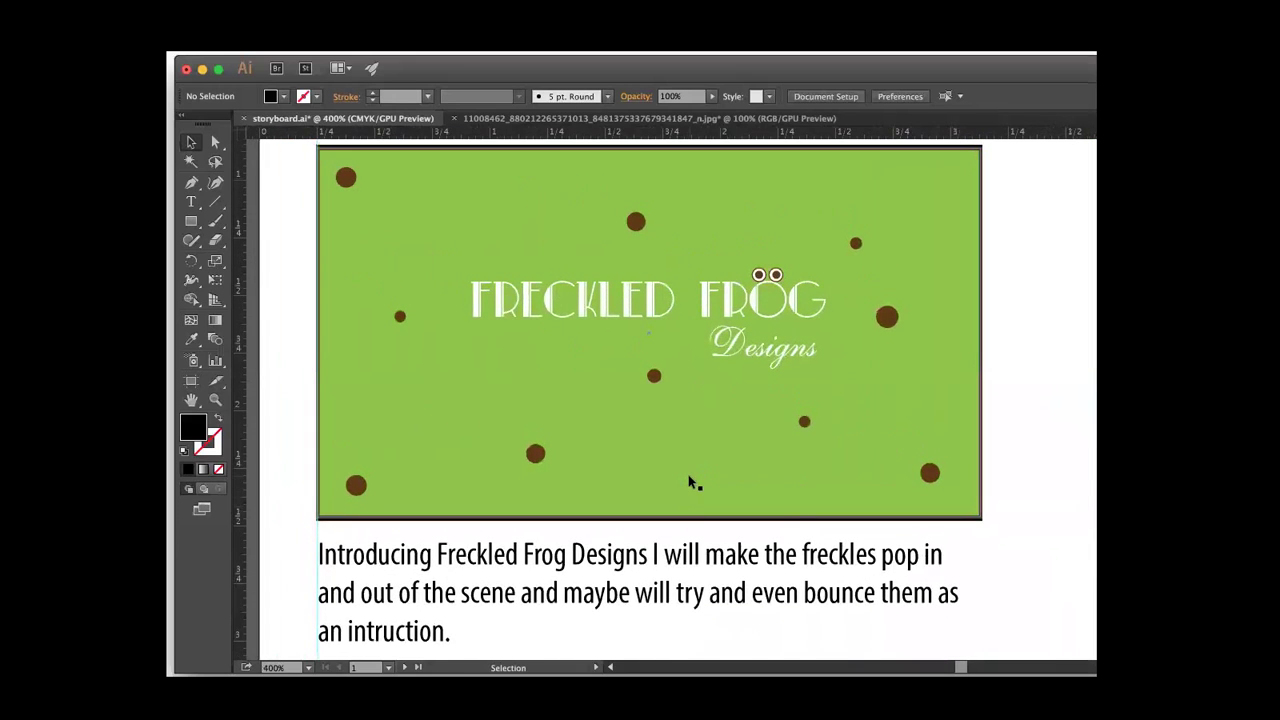
pyautogui.scroll(1, 689, 481)
pyautogui.hscroll(1, 689, 481)
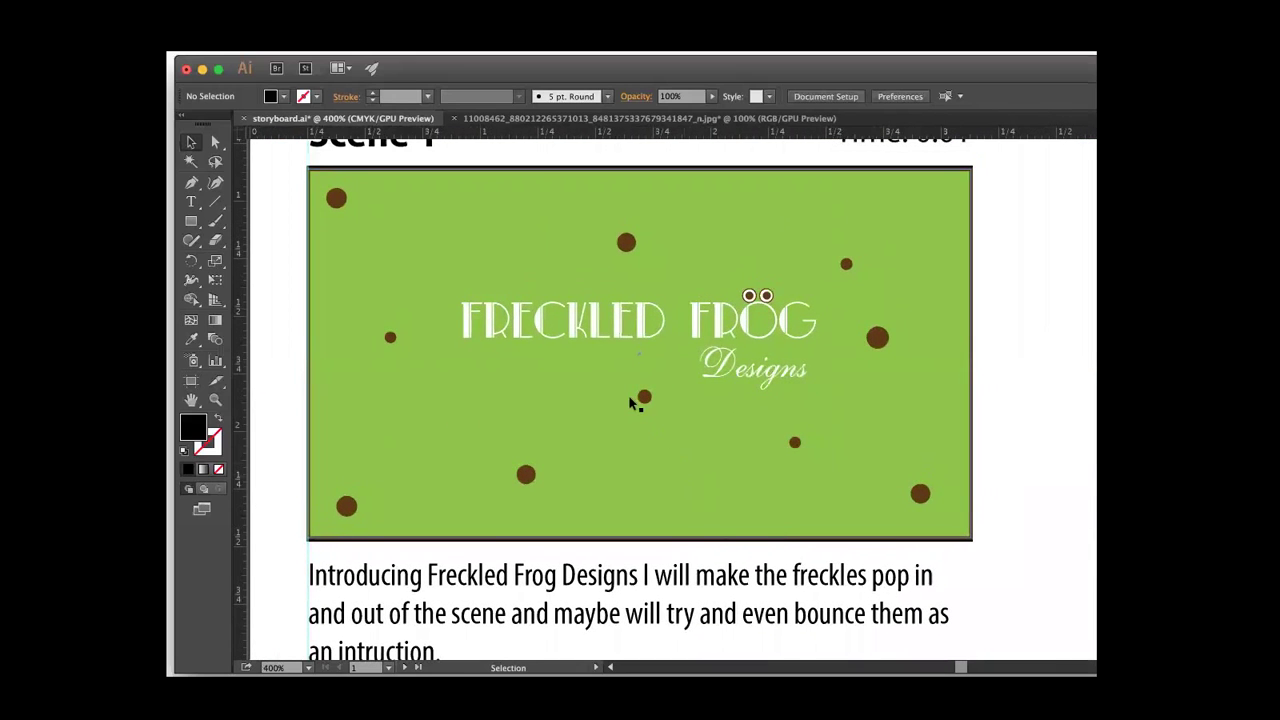
# Select the FRECKLED FROG lettering and the Designs text, deselect them, and zoom out from Scene 1
pyautogui.click(594, 323)
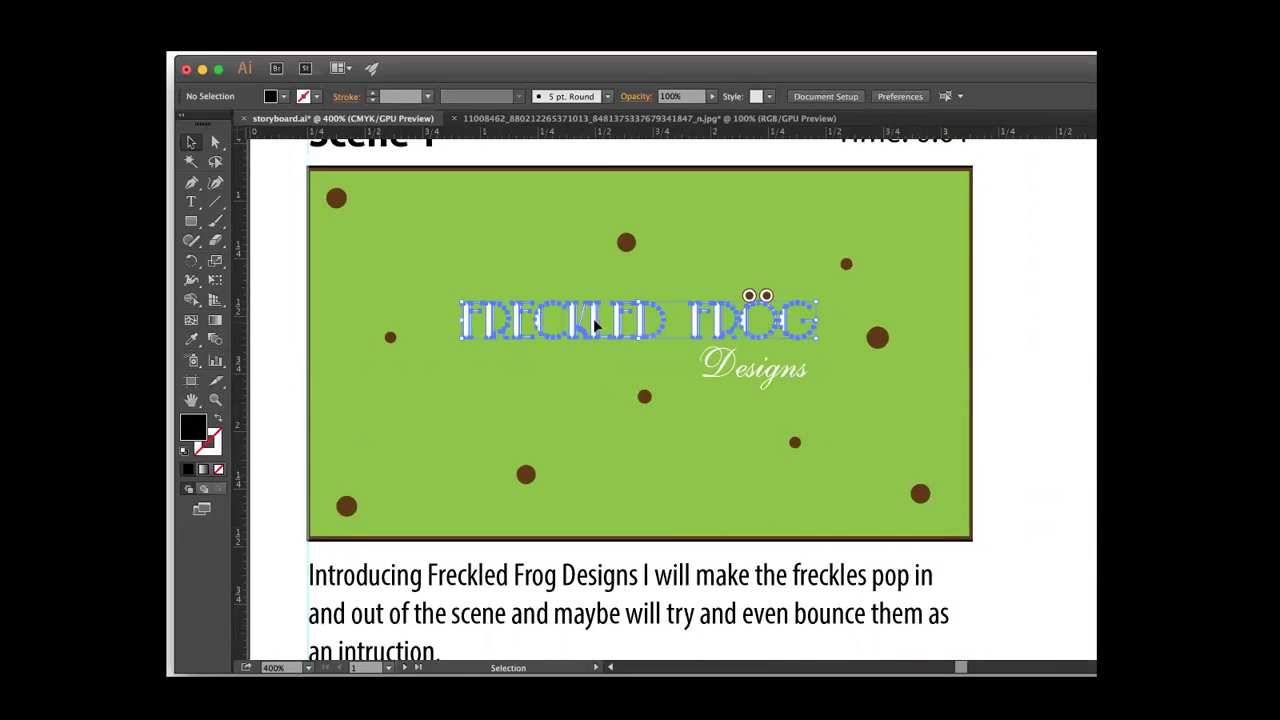
pyautogui.click(733, 370)
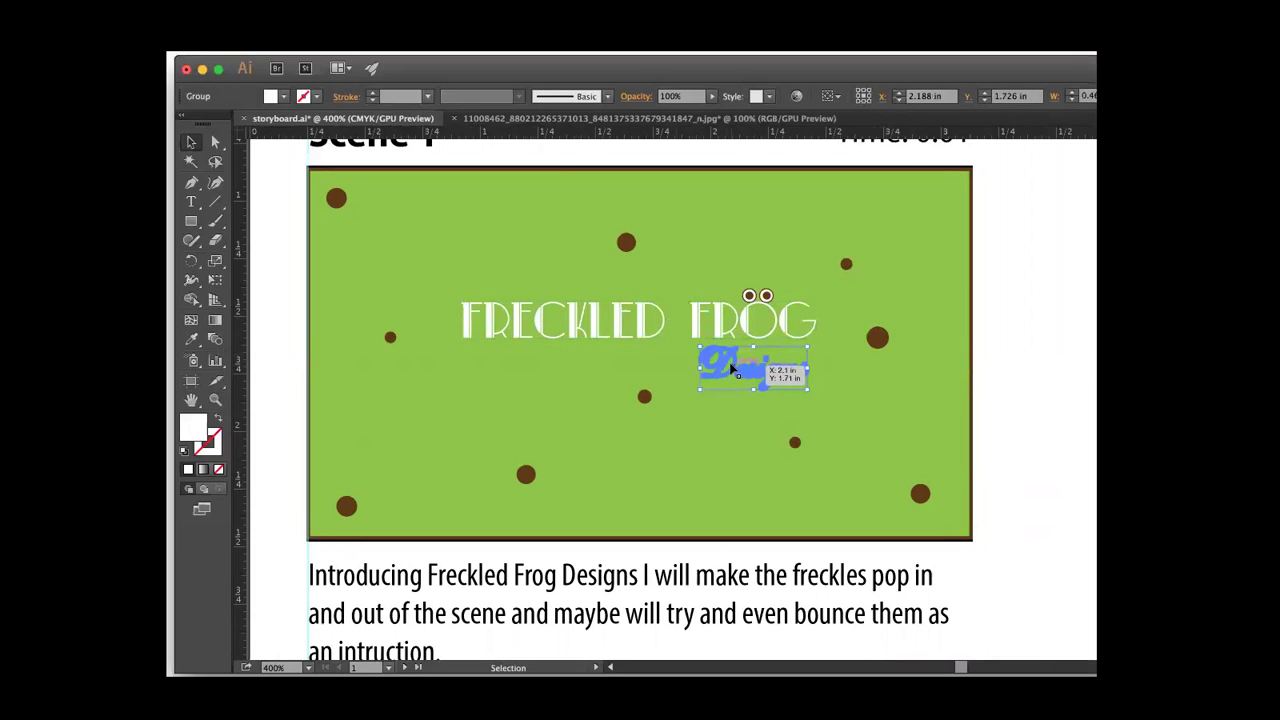
pyautogui.scroll(3, 733, 370)
pyautogui.hscroll(-3, 733, 370)
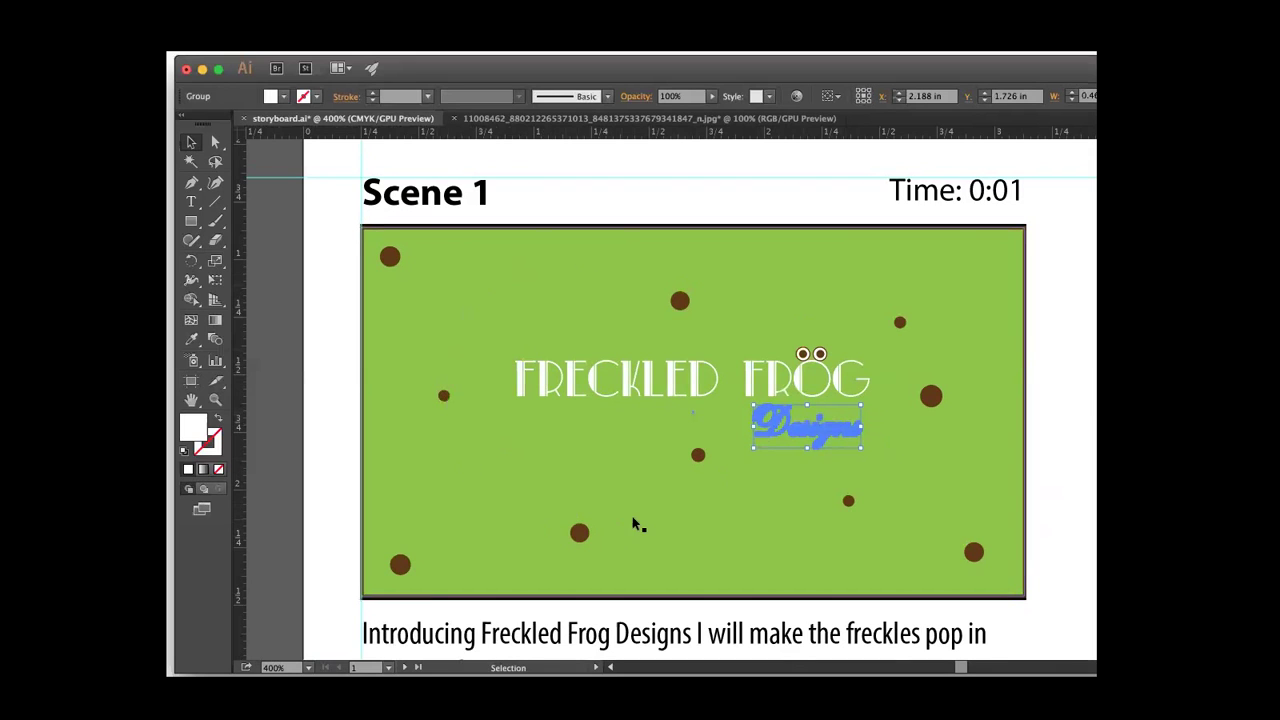
pyautogui.click(1050, 456)
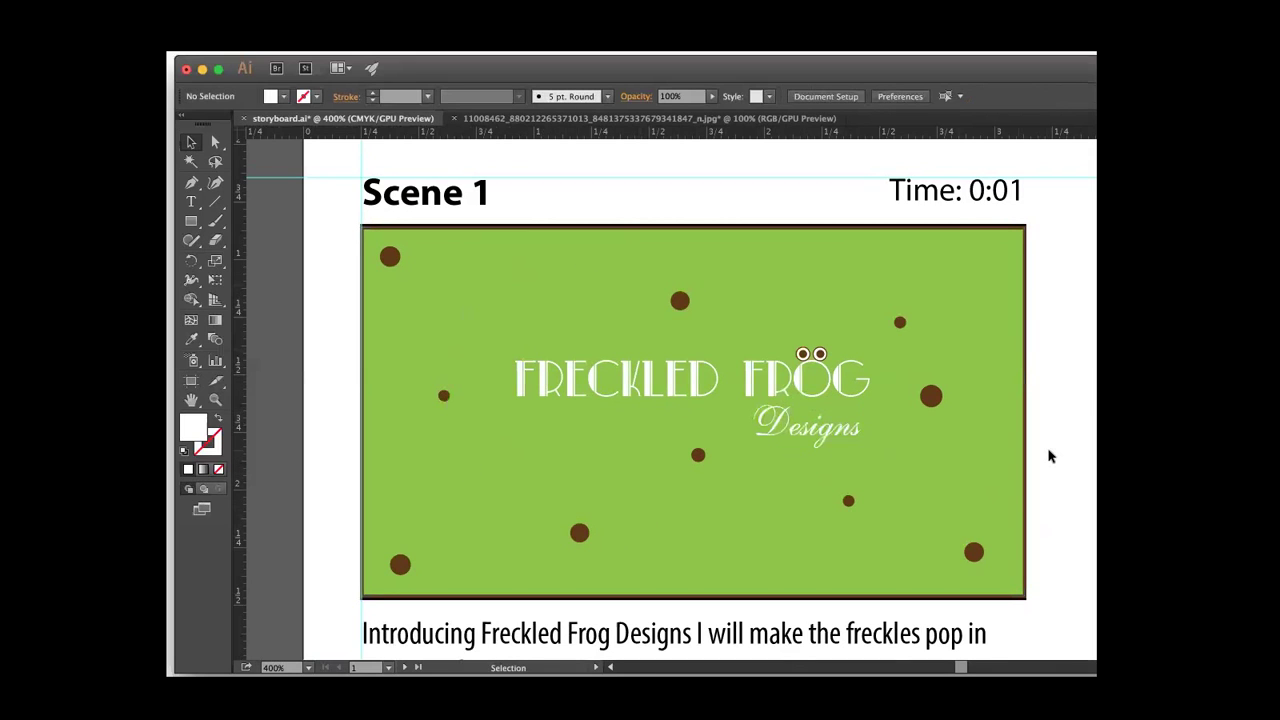
pyautogui.hotkey('ctrl', '-')
pyautogui.hotkey('ctrl', '-')
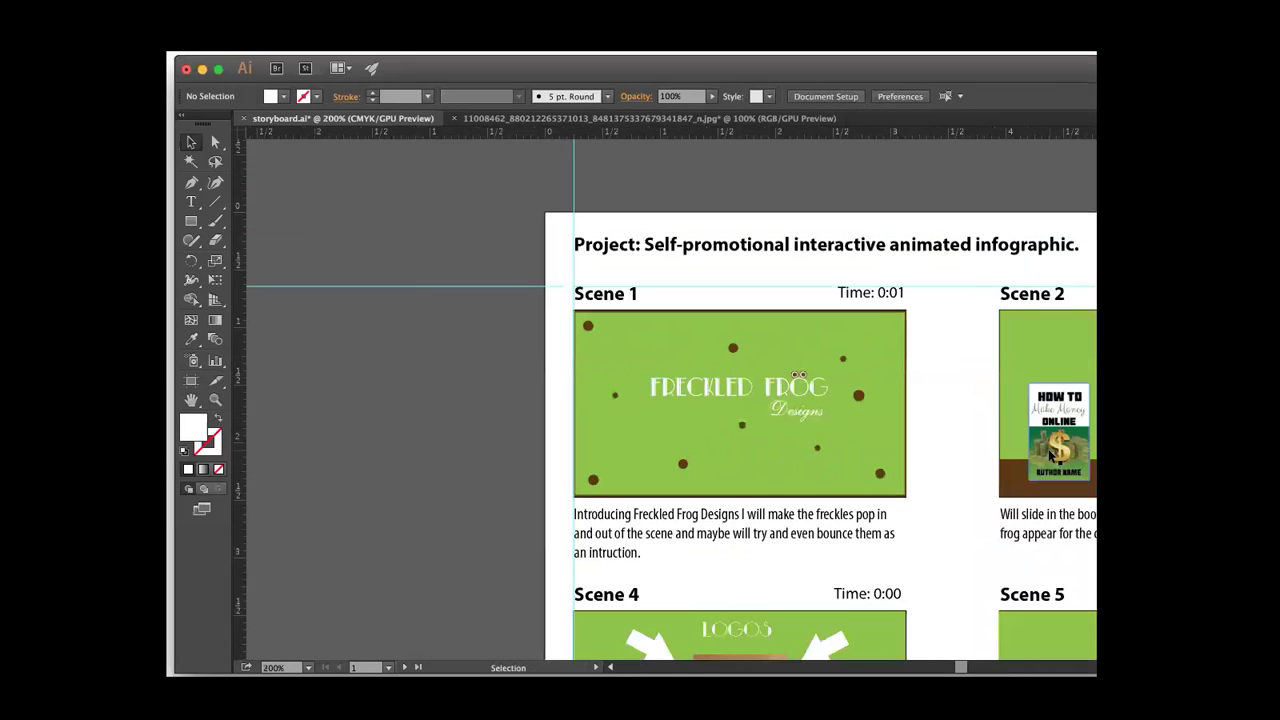
# Scroll to Scenes 2 and 5 at 200%, then zoom back to 400% and frame Scene 1
pyautogui.hscroll(5, 1050, 456)
pyautogui.hscroll(3, 1053, 456)
pyautogui.scroll(-1, 1053, 456)
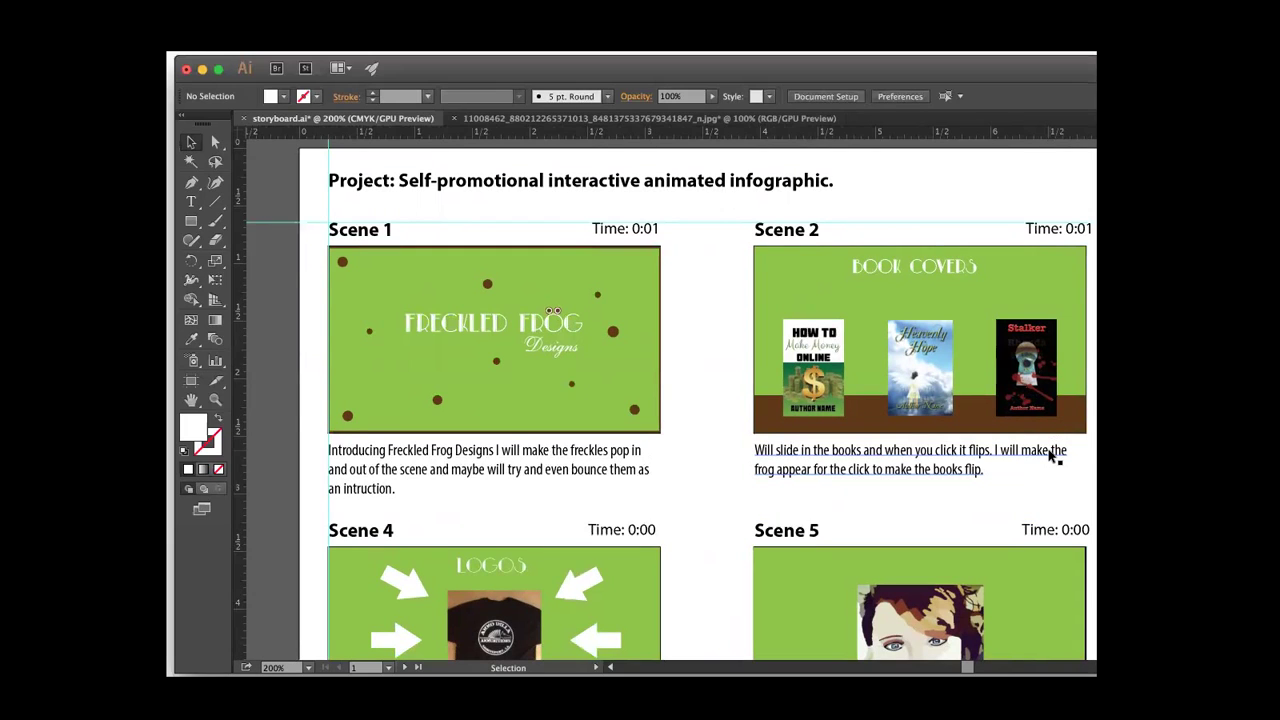
pyautogui.press('a')
pyautogui.press('super+equal')
pyautogui.press('super+equal')
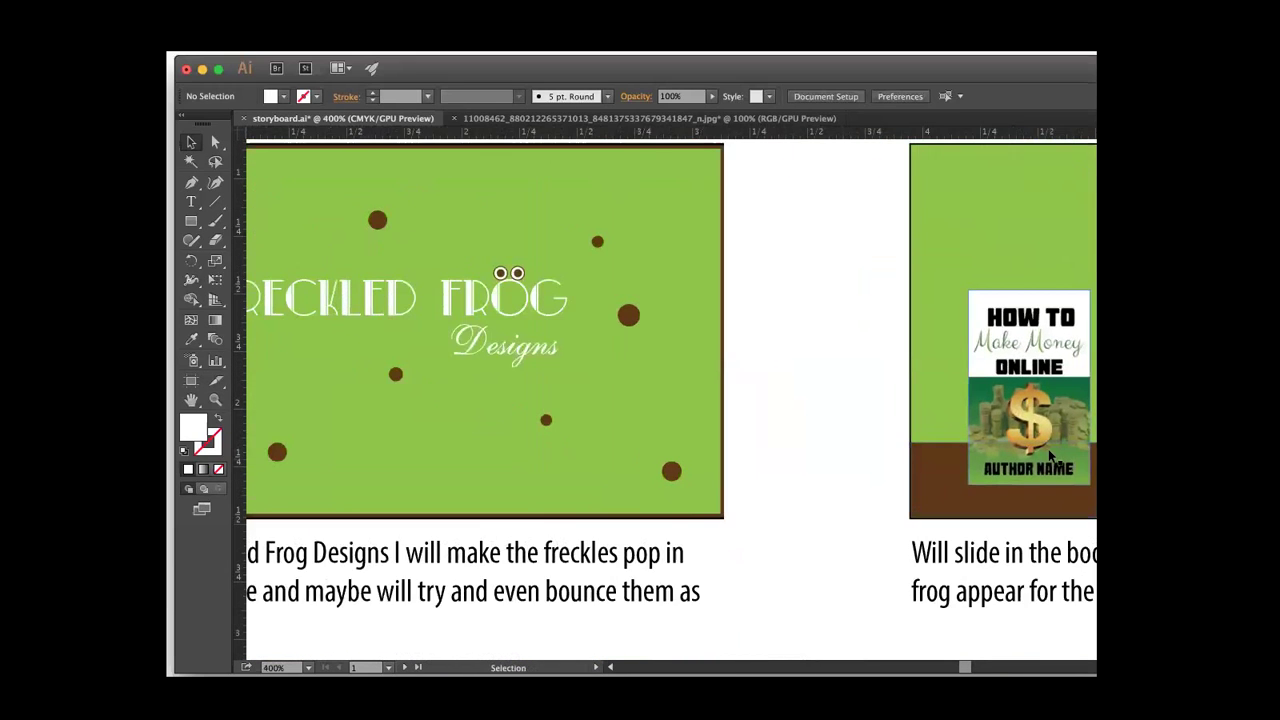
pyautogui.hscroll(-5, 1048, 449)
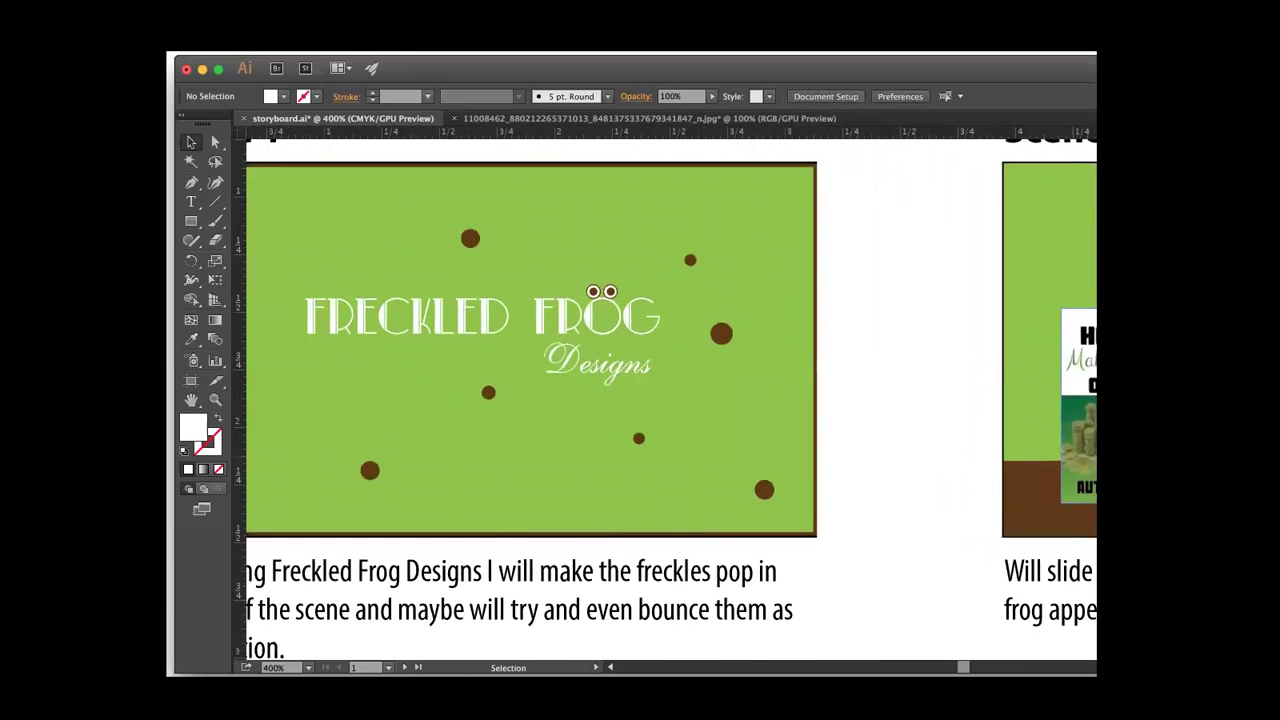
pyautogui.hscroll(-2, 671, 393)
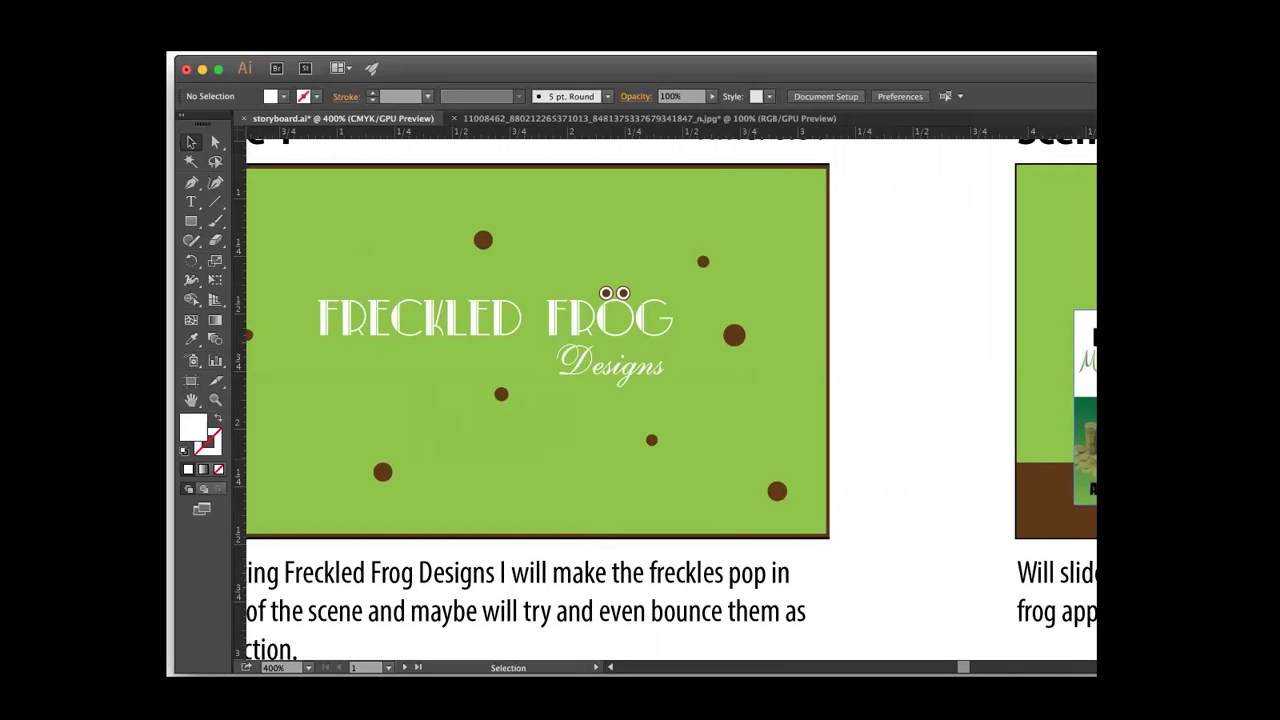
# Zoom out to show all of Scene 1 along with the project title
pyautogui.press('super+minus')
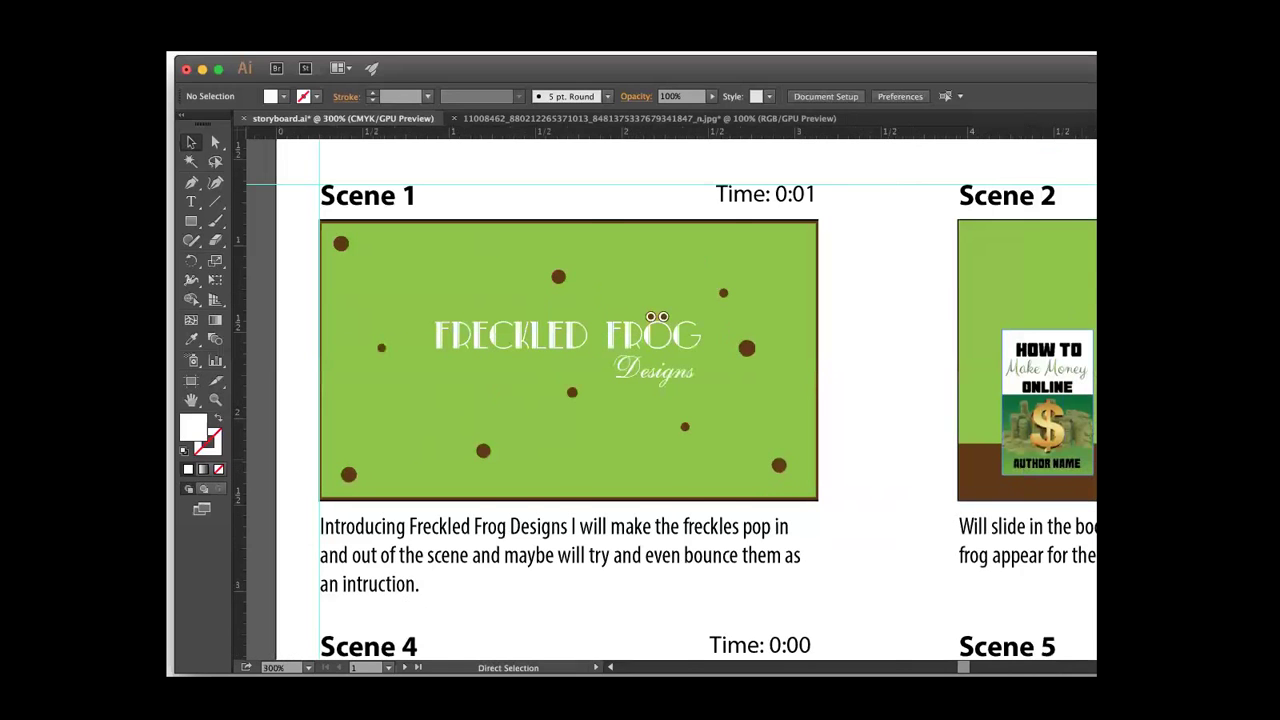
pyautogui.press('super+minus')
pyautogui.press('super+minus')
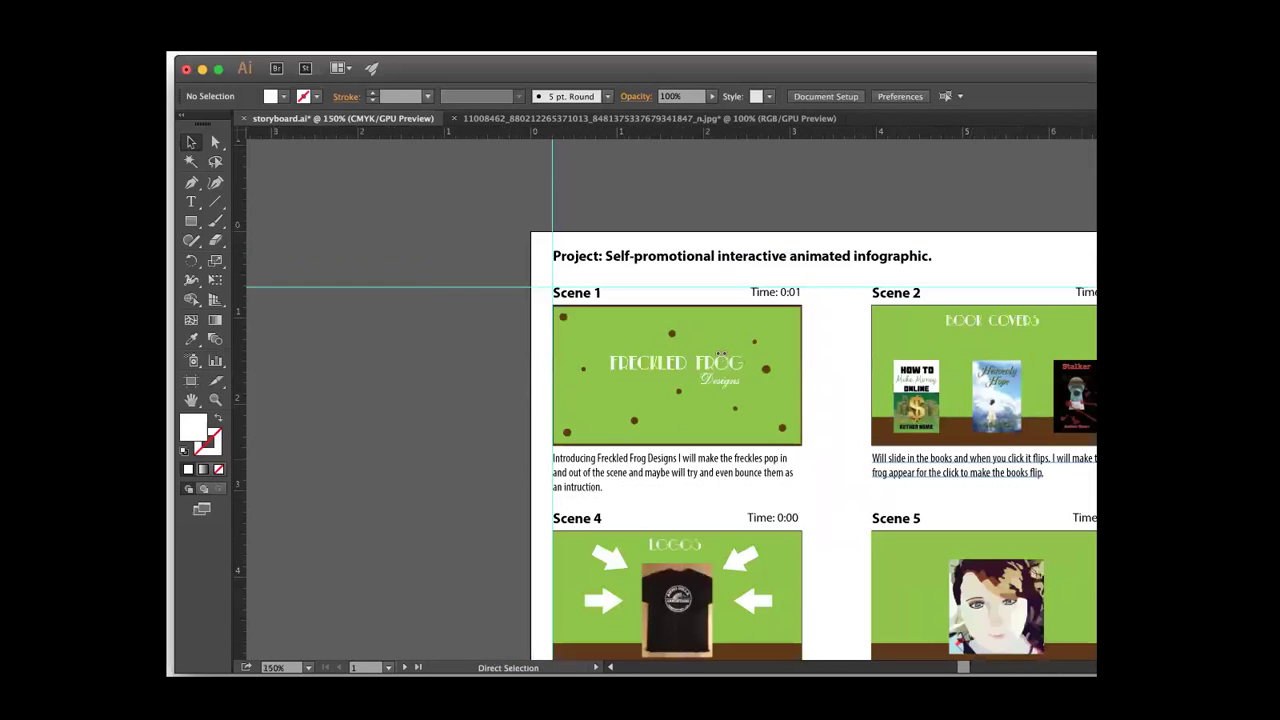
pyautogui.hscroll(5, 666, 398)
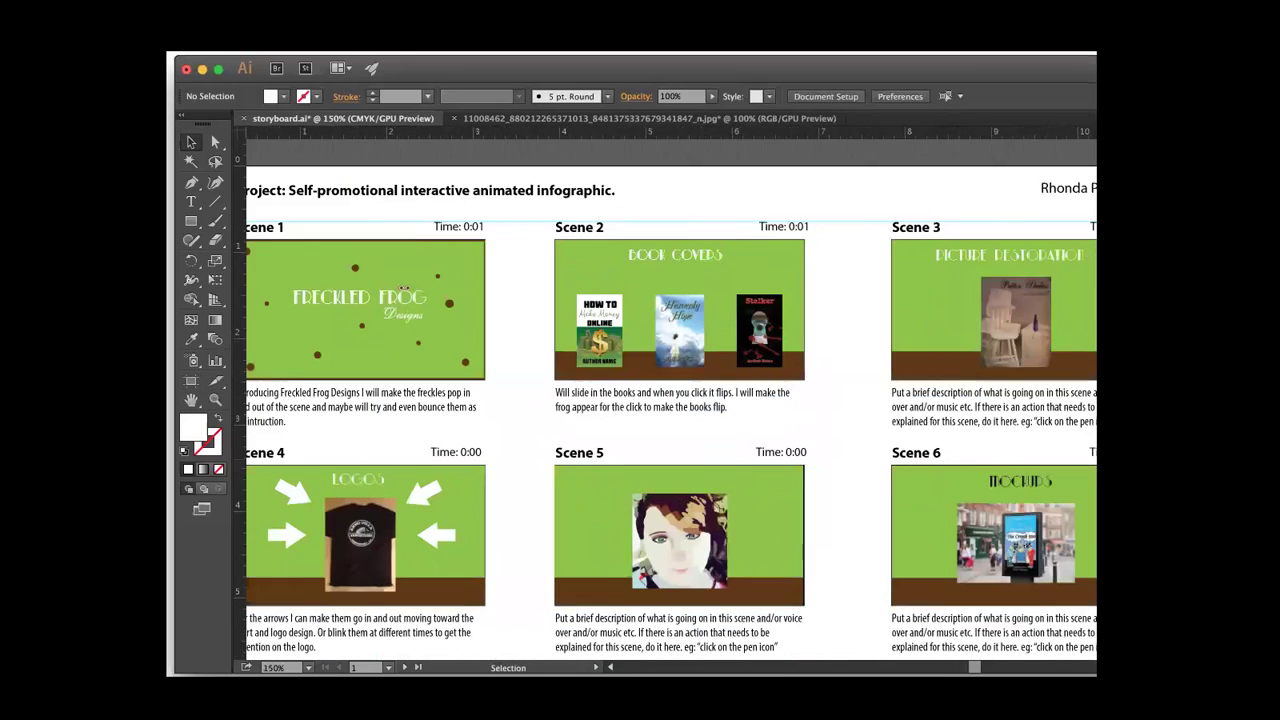
pyautogui.hscroll(-2, 666, 398)
# Zoom to 100% to frame all eight scenes, then select and deselect the Scene 1 Time: 0:01 label
pyautogui.press('super+minus')
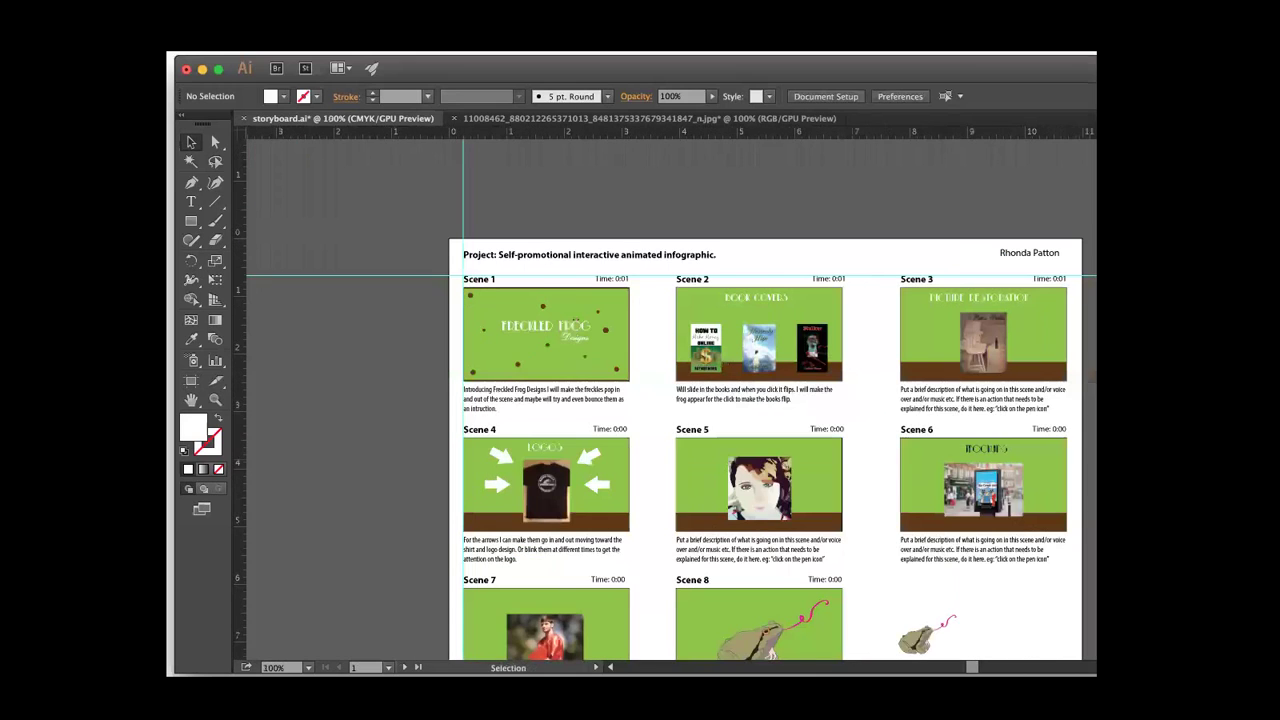
pyautogui.scroll(-1, 666, 398)
pyautogui.hscroll(1, 666, 398)
pyautogui.scroll(-2, 666, 398)
pyautogui.hscroll(3, 666, 398)
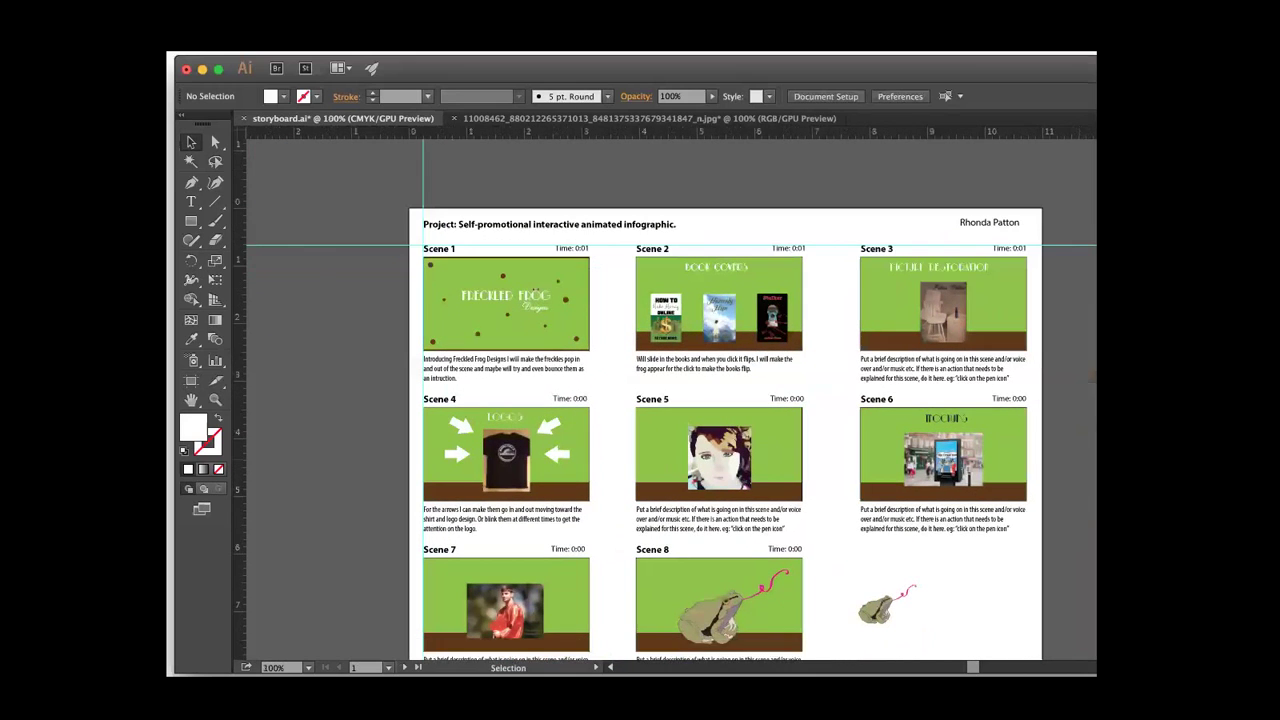
pyautogui.scroll(-4, 666, 398)
pyautogui.hscroll(10, 666, 398)
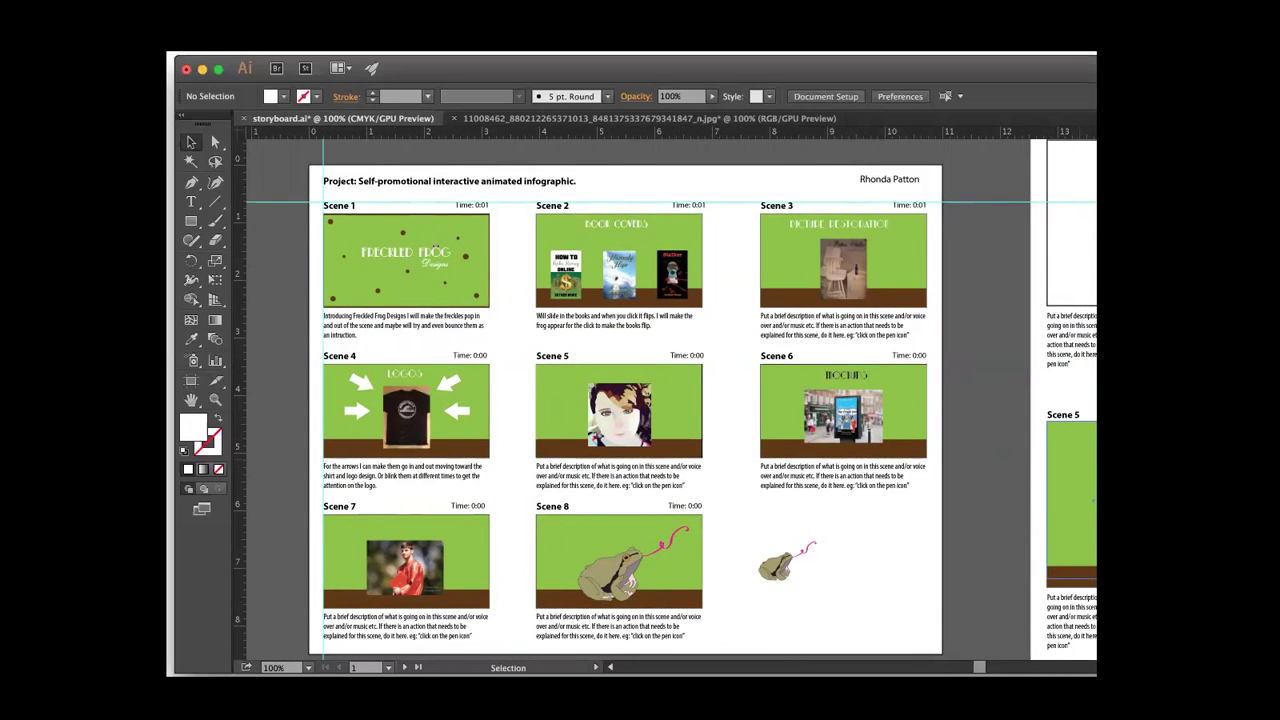
pyautogui.click(483, 205)
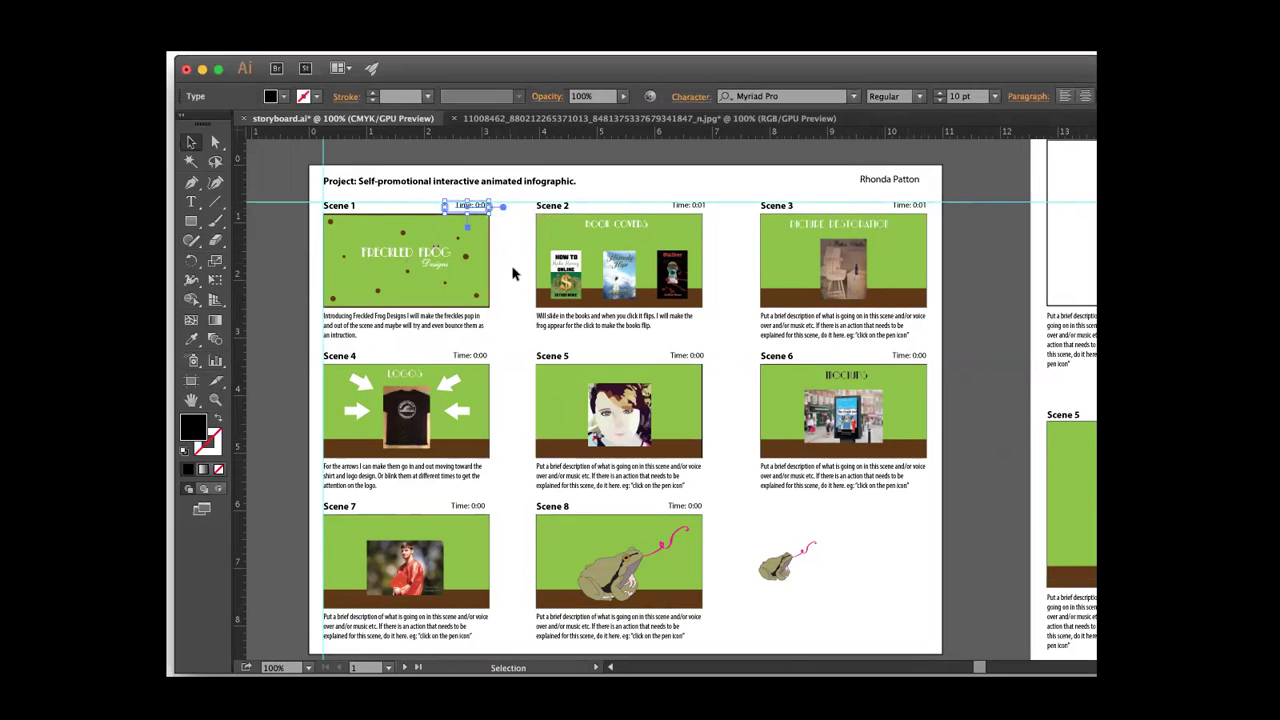
pyautogui.click(513, 310)
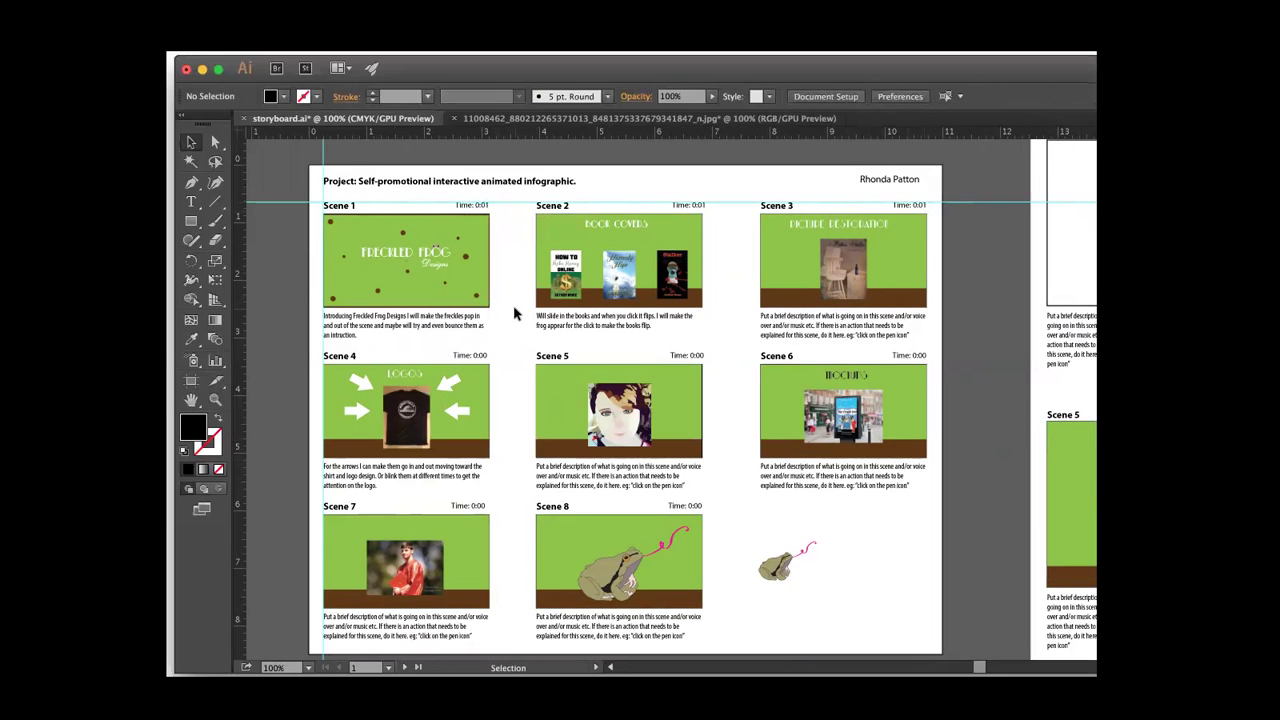
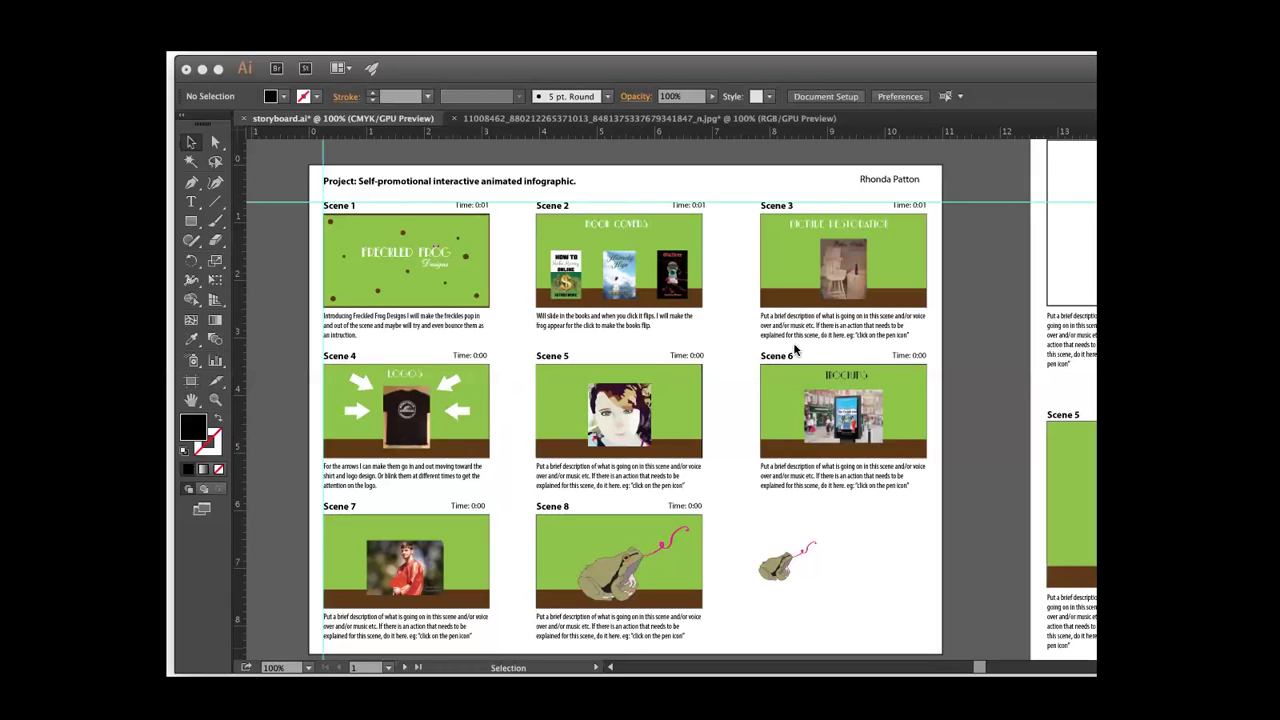
# Zoom the storyboard from 100% to 200%, centred on the Scene 3 Picture Restoration panel
pyautogui.click(878, 337)
pyautogui.press('a')
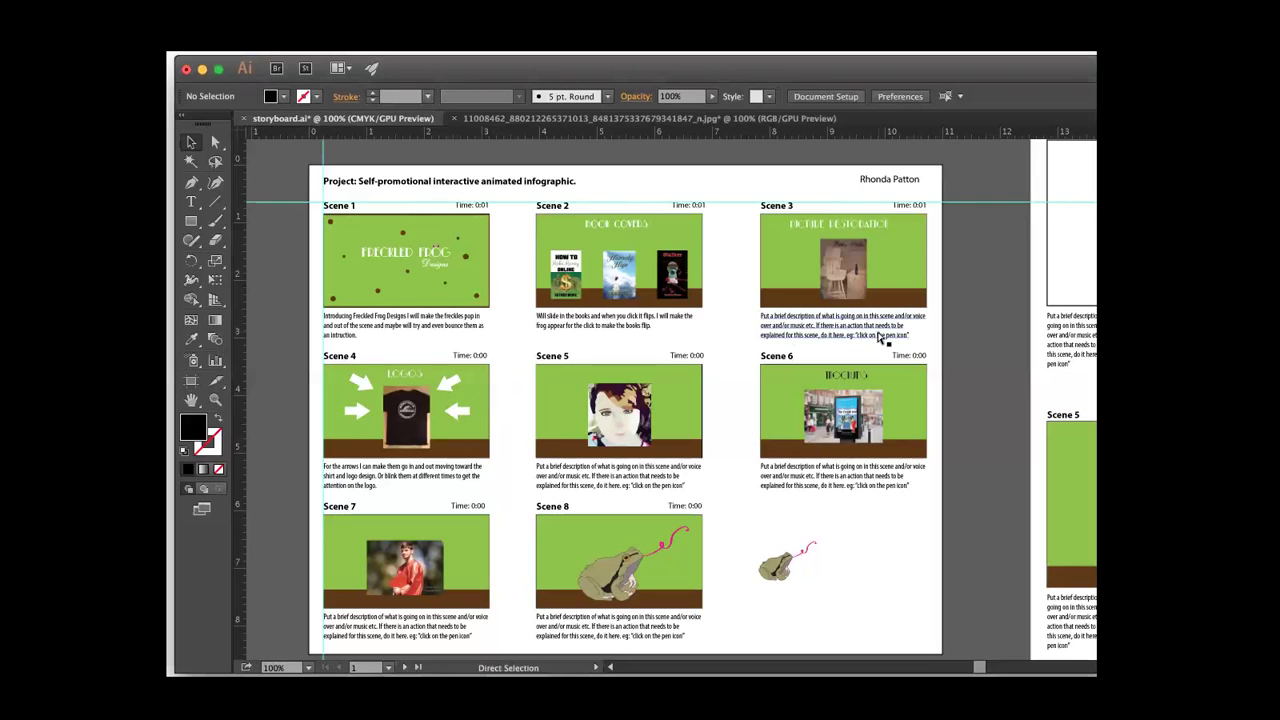
pyautogui.press('super+equal')
pyautogui.scroll(5, 878, 337)
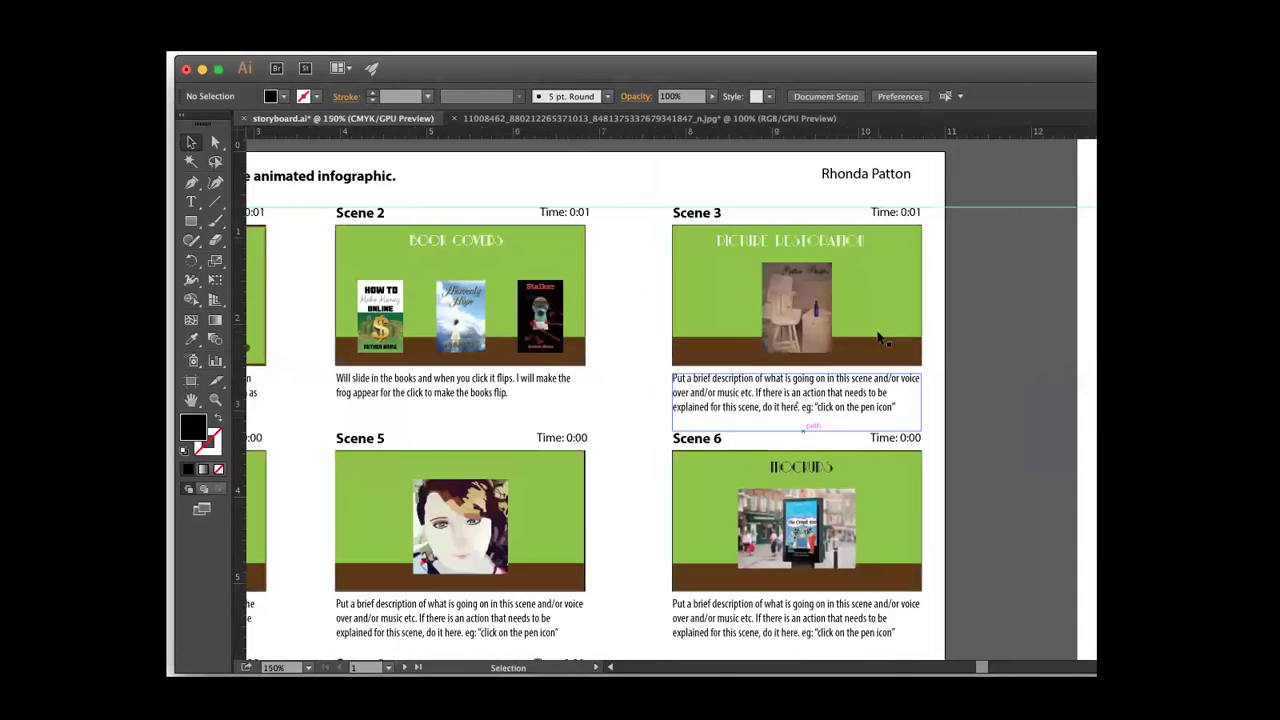
pyautogui.scroll(-2, 878, 337)
pyautogui.hscroll(2, 878, 337)
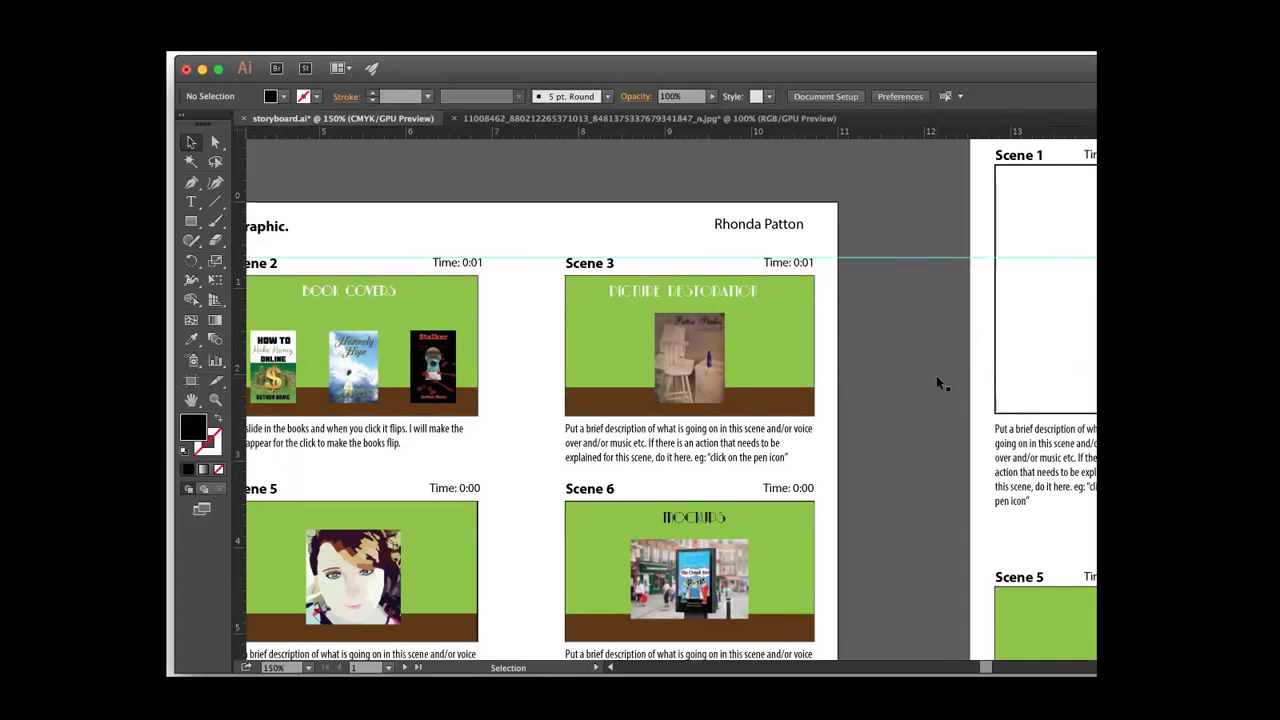
pyautogui.hscroll(3, 936, 375)
pyautogui.scroll(-2, 938, 380)
pyautogui.hscroll(-2, 938, 380)
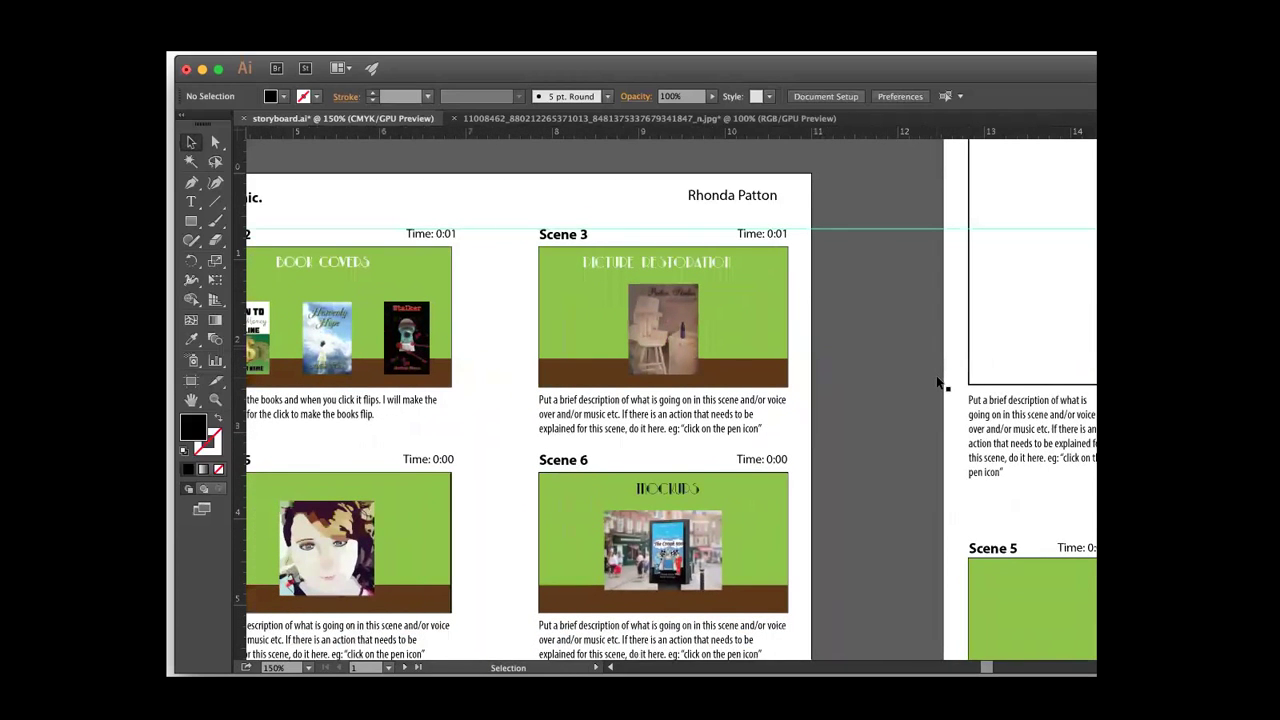
pyautogui.scroll(-1, 938, 383)
pyautogui.hscroll(-1, 938, 383)
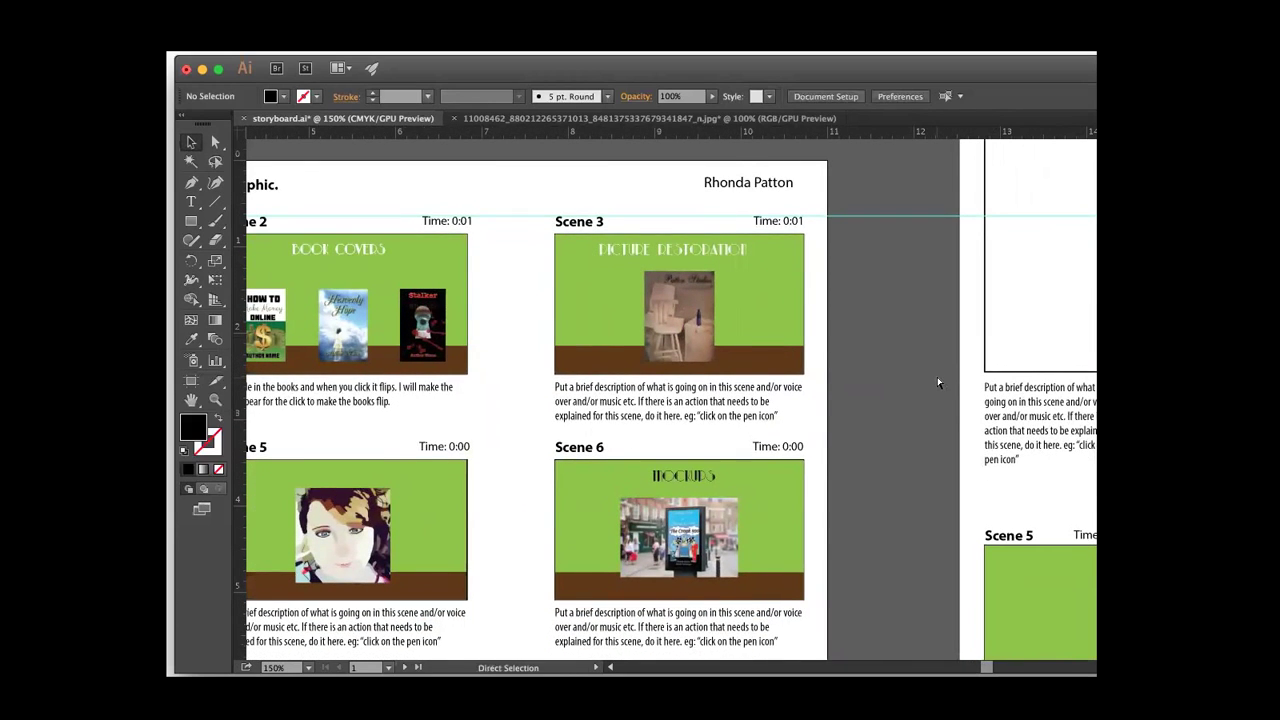
pyautogui.press('super+plus')
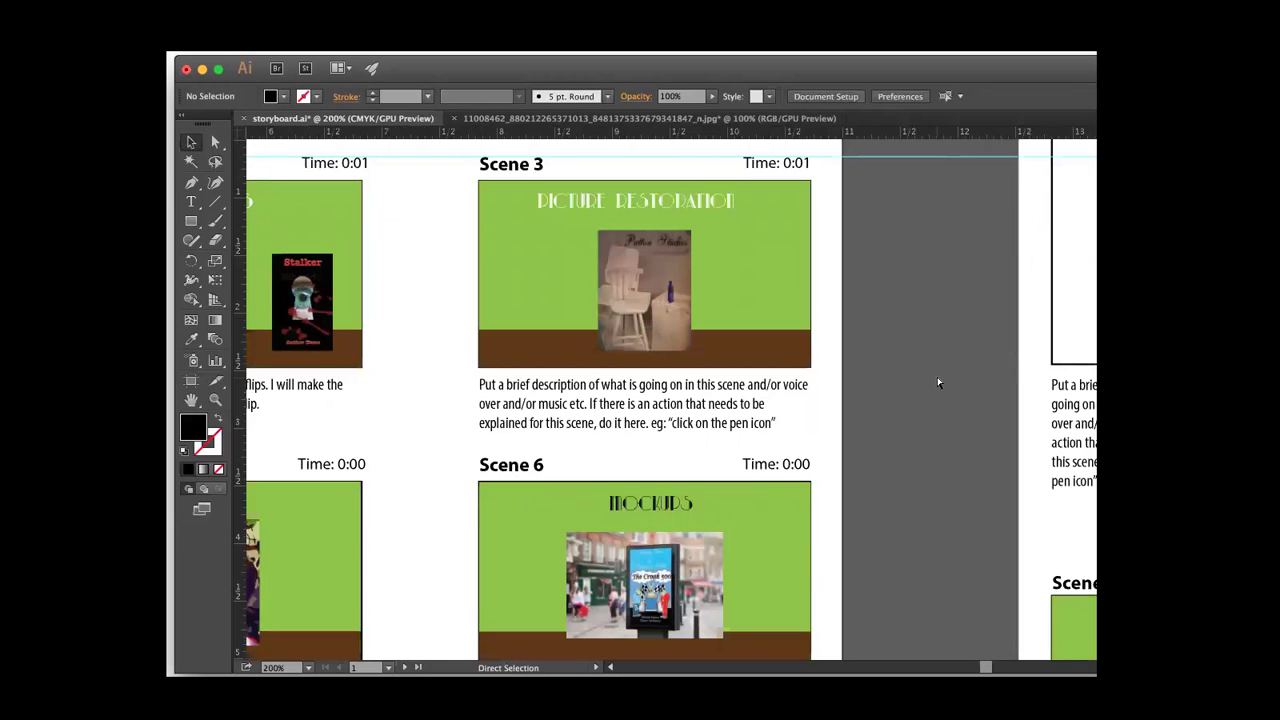
pyautogui.press('super+plus')
pyautogui.hscroll(-4, 938, 383)
pyautogui.scroll(3, 938, 383)
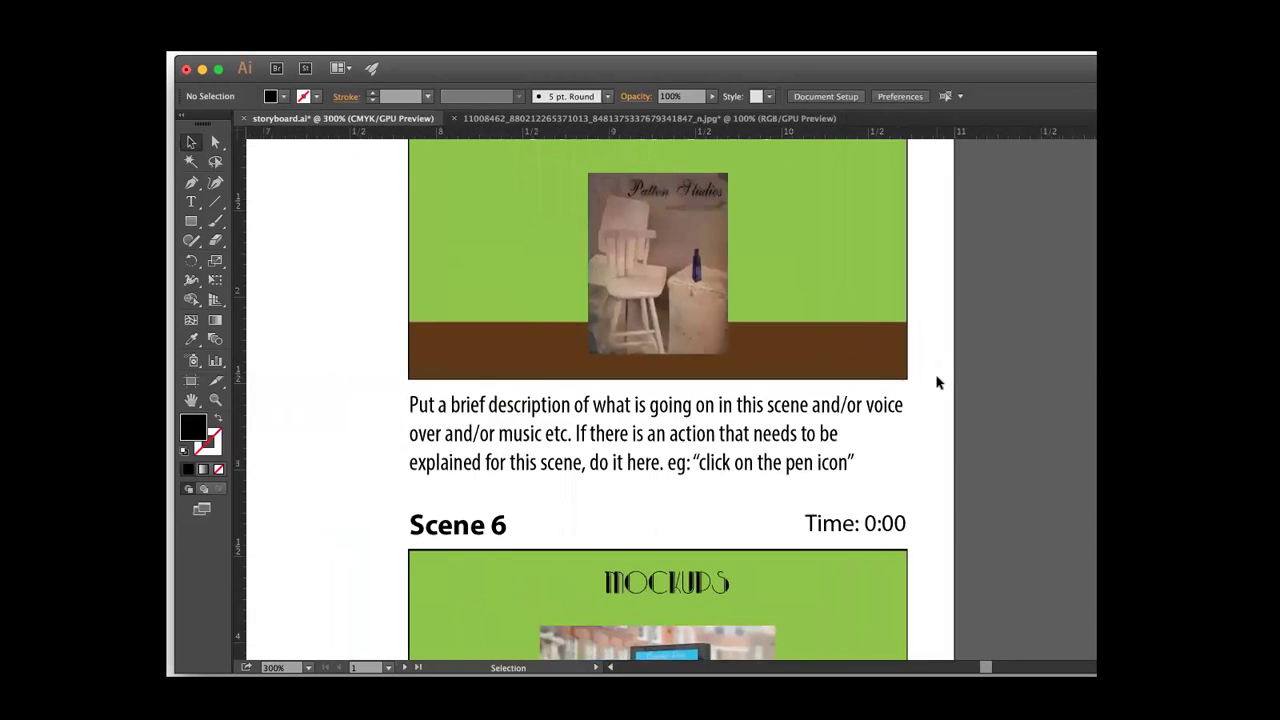
pyautogui.scroll(3, 938, 383)
pyautogui.hscroll(2, 938, 383)
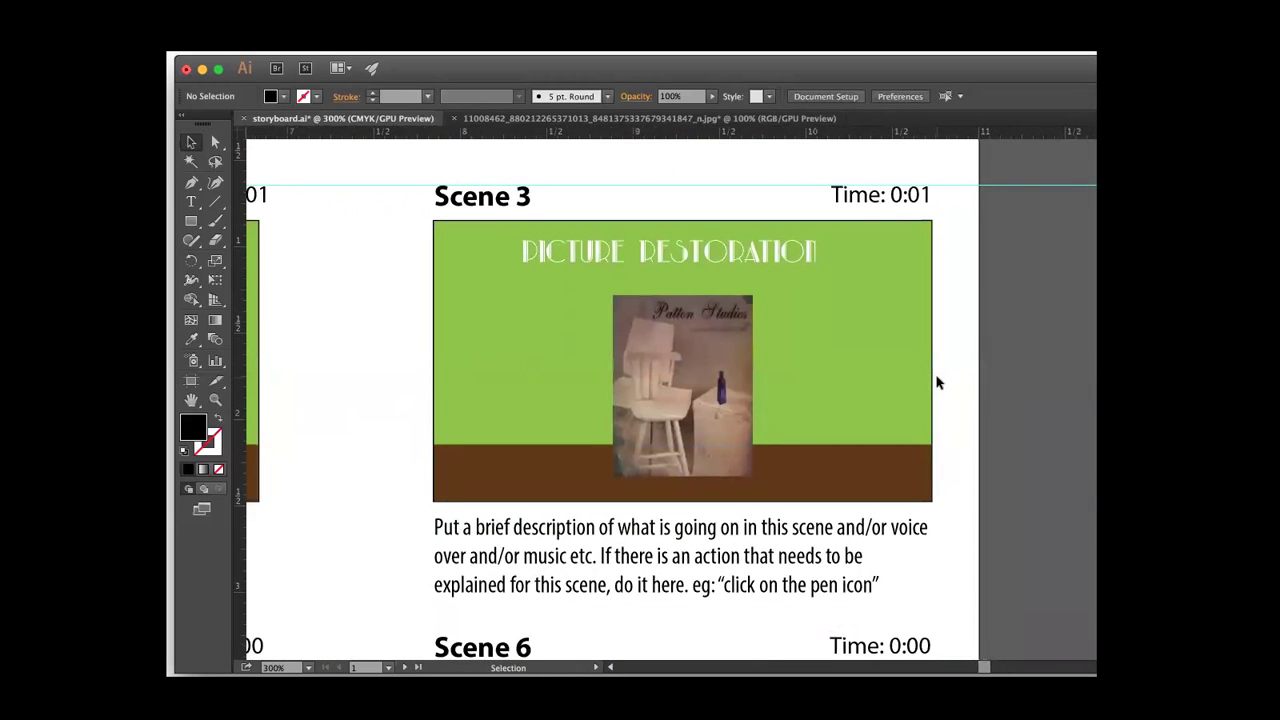
pyautogui.hscroll(-5, 938, 383)
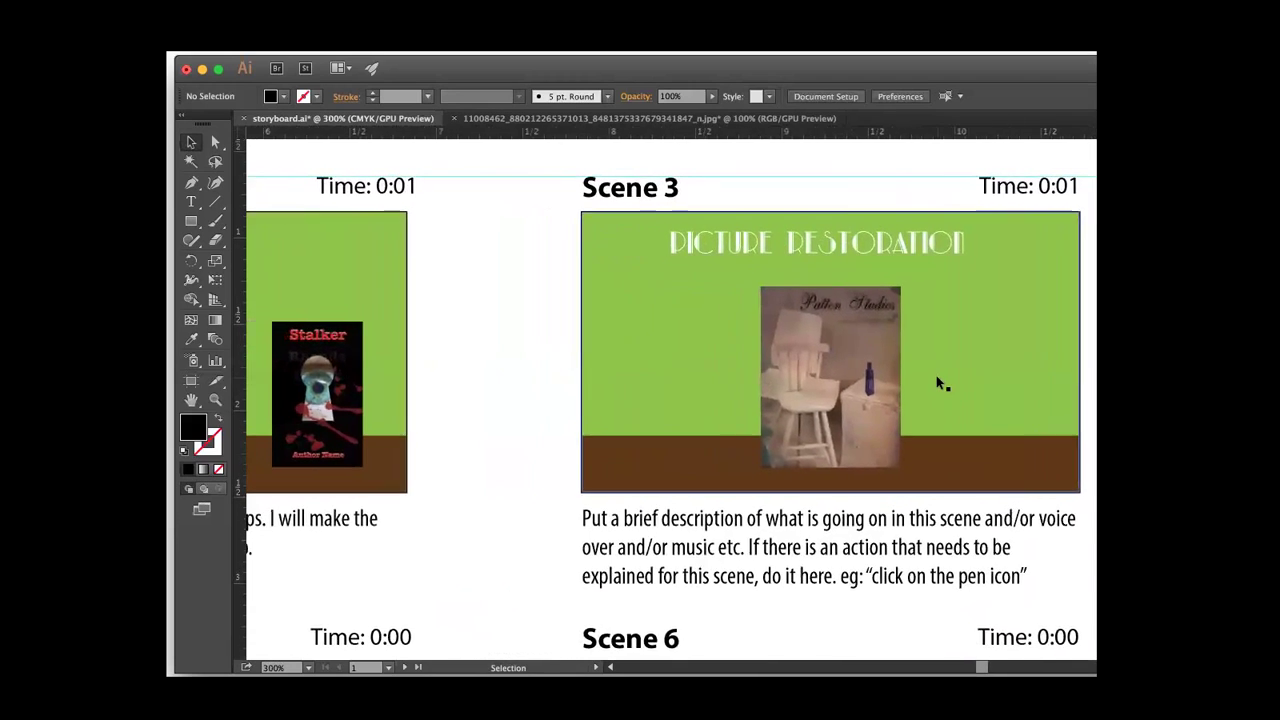
pyautogui.hscroll(-2, 938, 383)
pyautogui.hscroll(3, 938, 383)
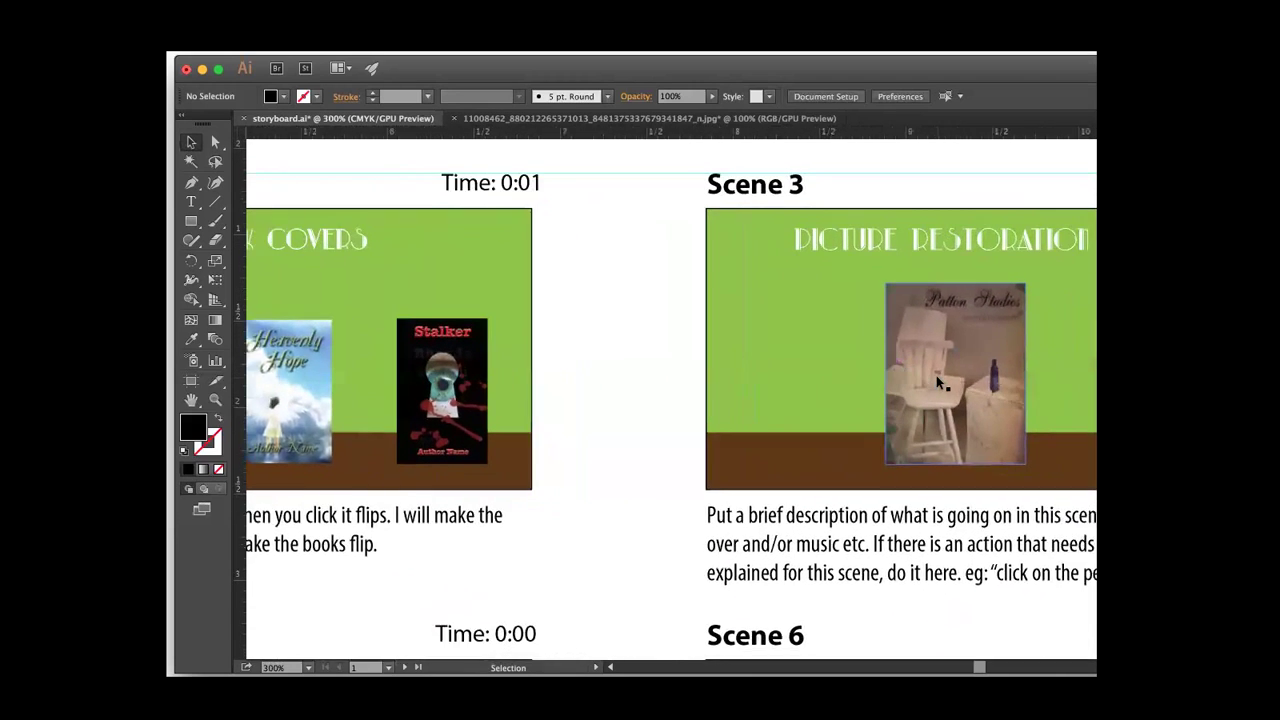
pyautogui.hscroll(3, 937, 382)
pyautogui.scroll(-1, 937, 382)
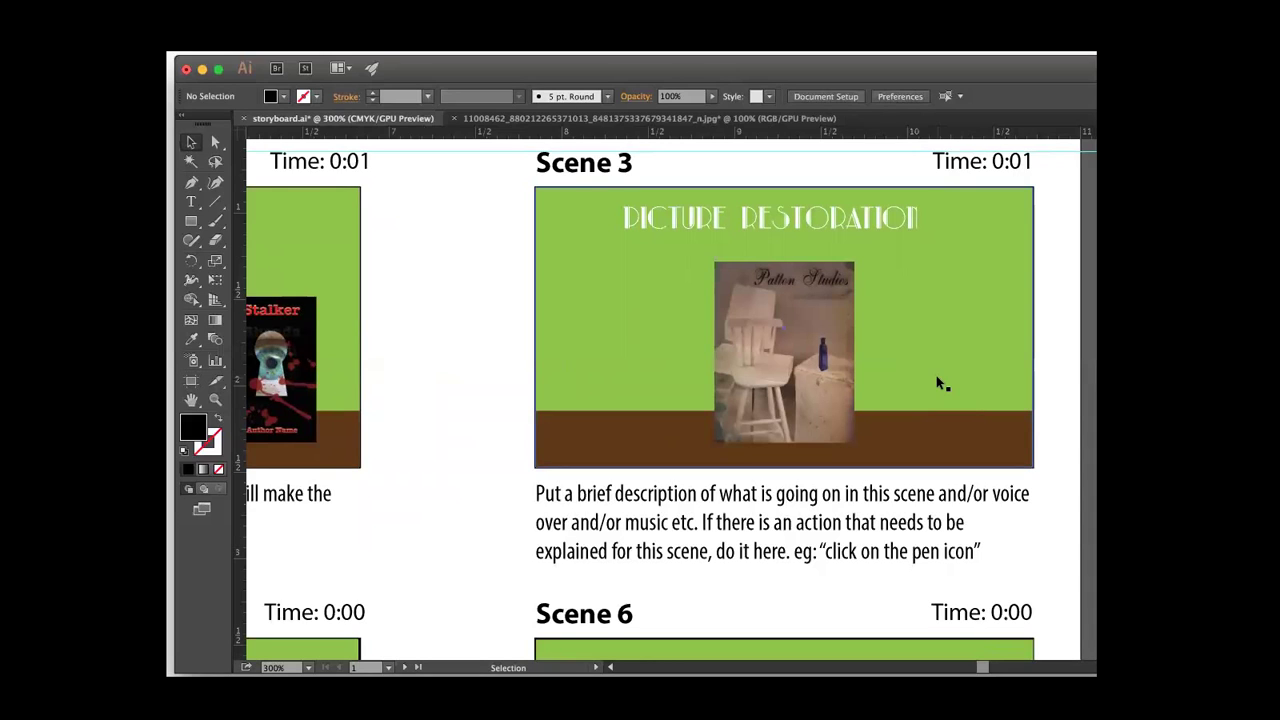
pyautogui.press('super+minus')
pyautogui.hscroll(-5, 936, 375)
pyautogui.scroll(-2, 936, 375)
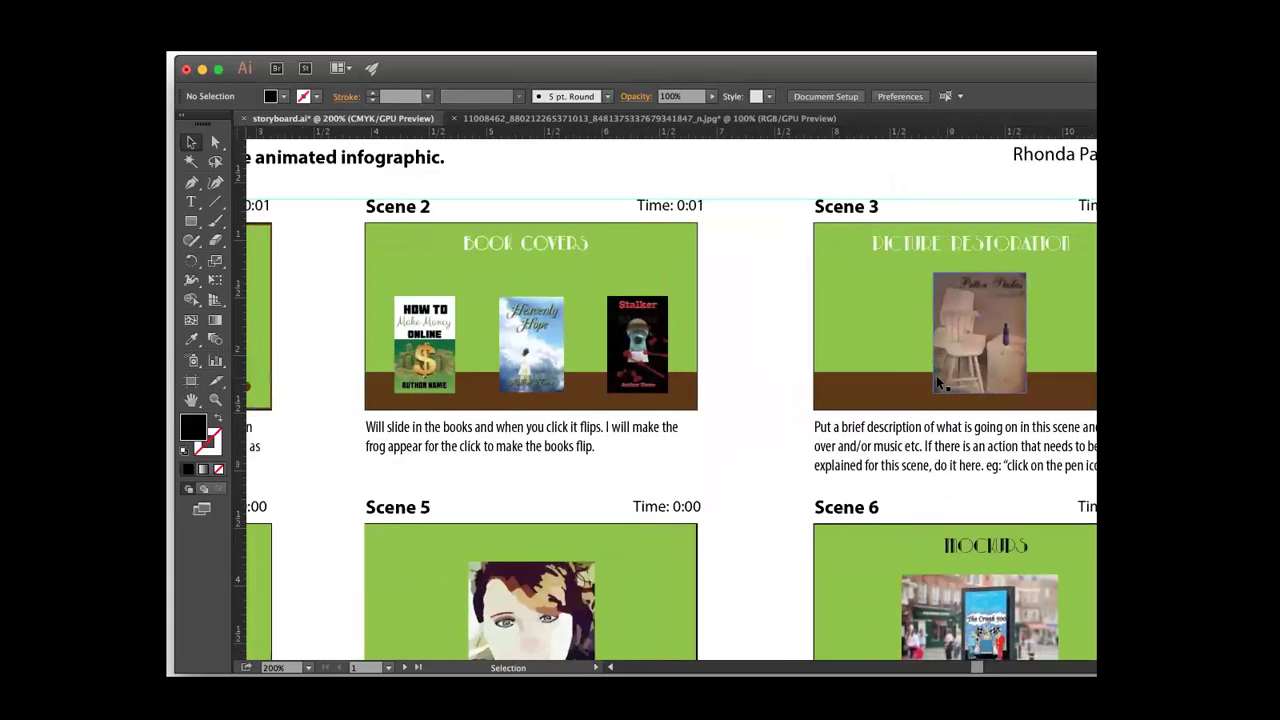
# Scroll around the zoomed storyboard to inspect the Book Covers scene
pyautogui.hscroll(-2, 936, 375)
pyautogui.scroll(-1, 936, 375)
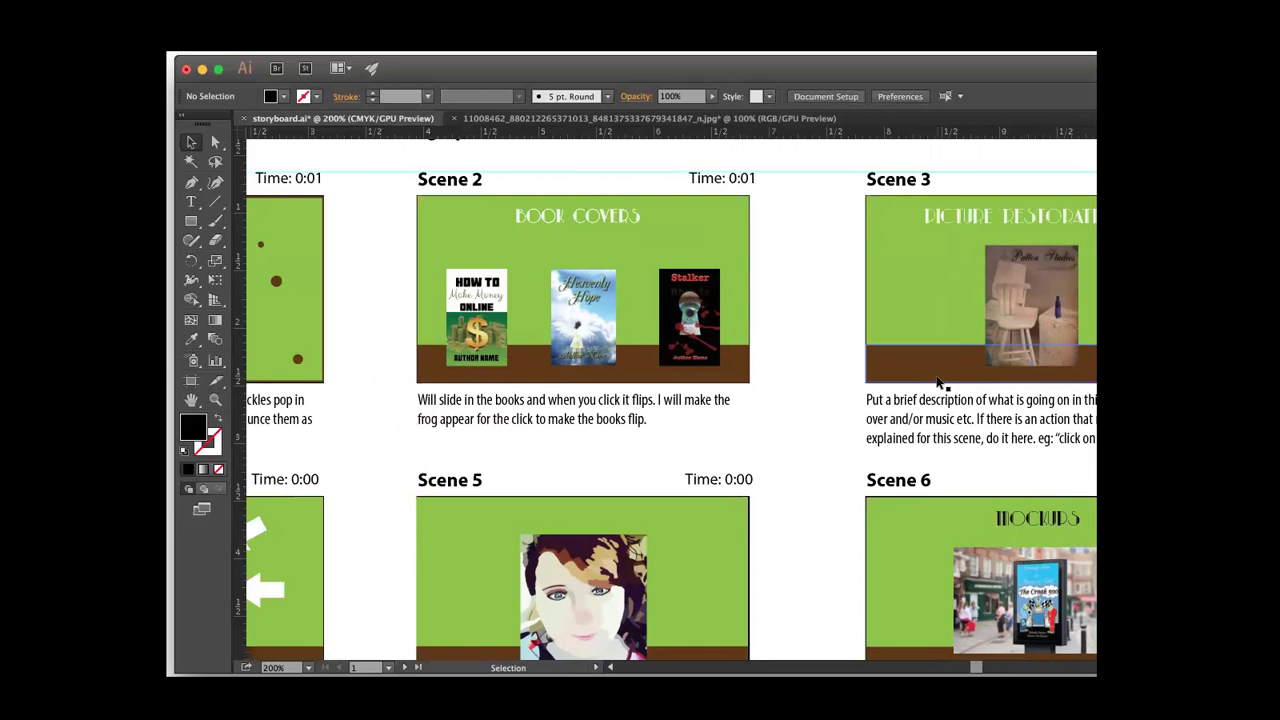
pyautogui.scroll(-6, 938, 383)
pyautogui.hscroll(4, 938, 383)
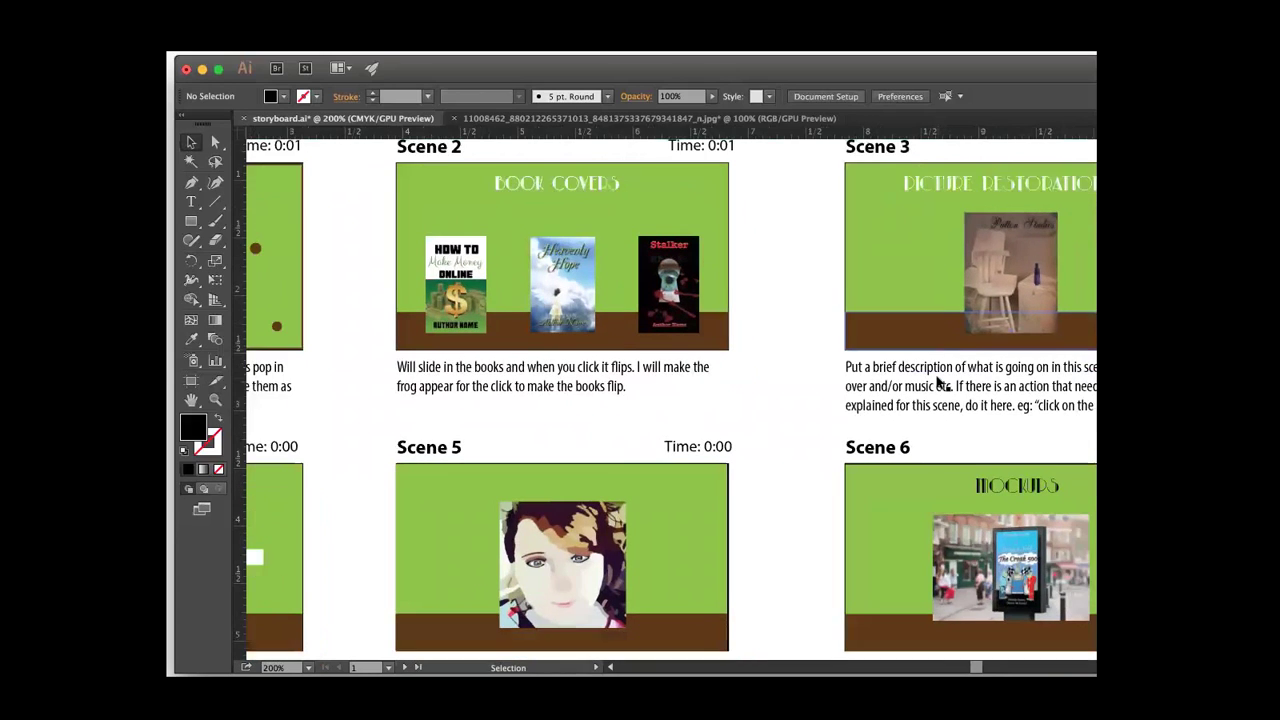
pyautogui.scroll(1, 938, 383)
pyautogui.hscroll(-1, 938, 383)
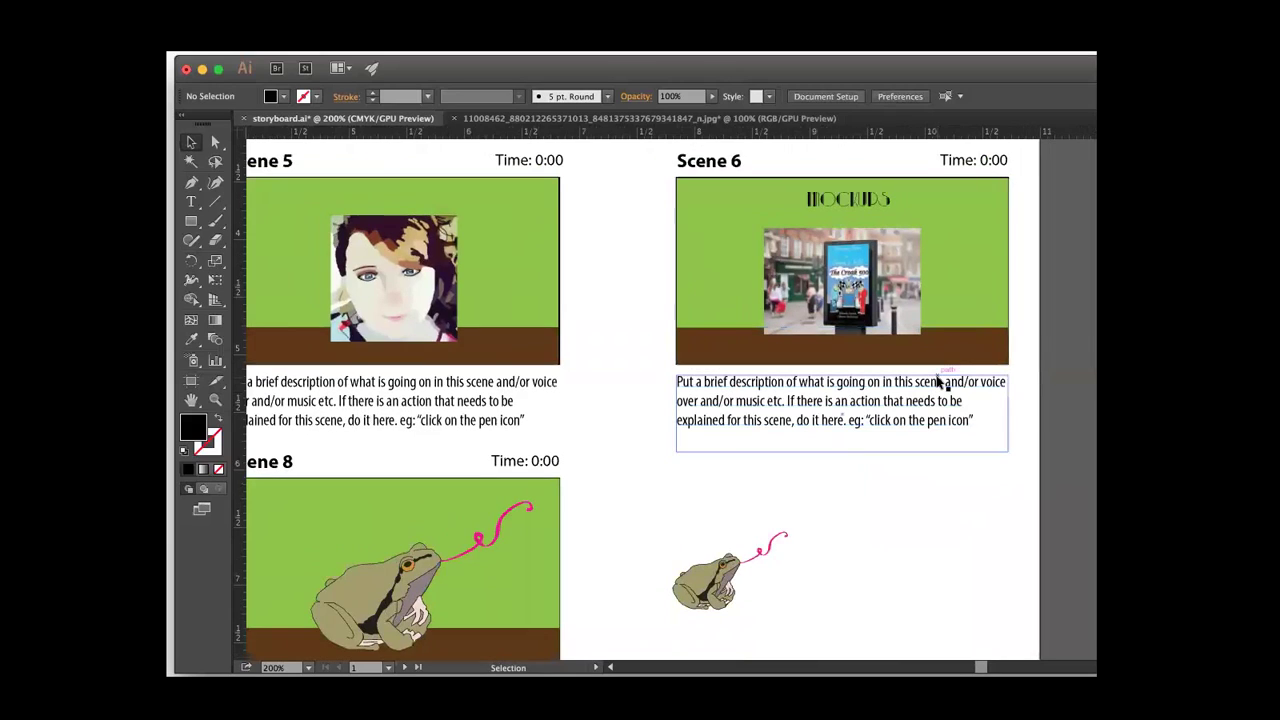
pyautogui.scroll(2, 938, 383)
pyautogui.hscroll(-2, 938, 383)
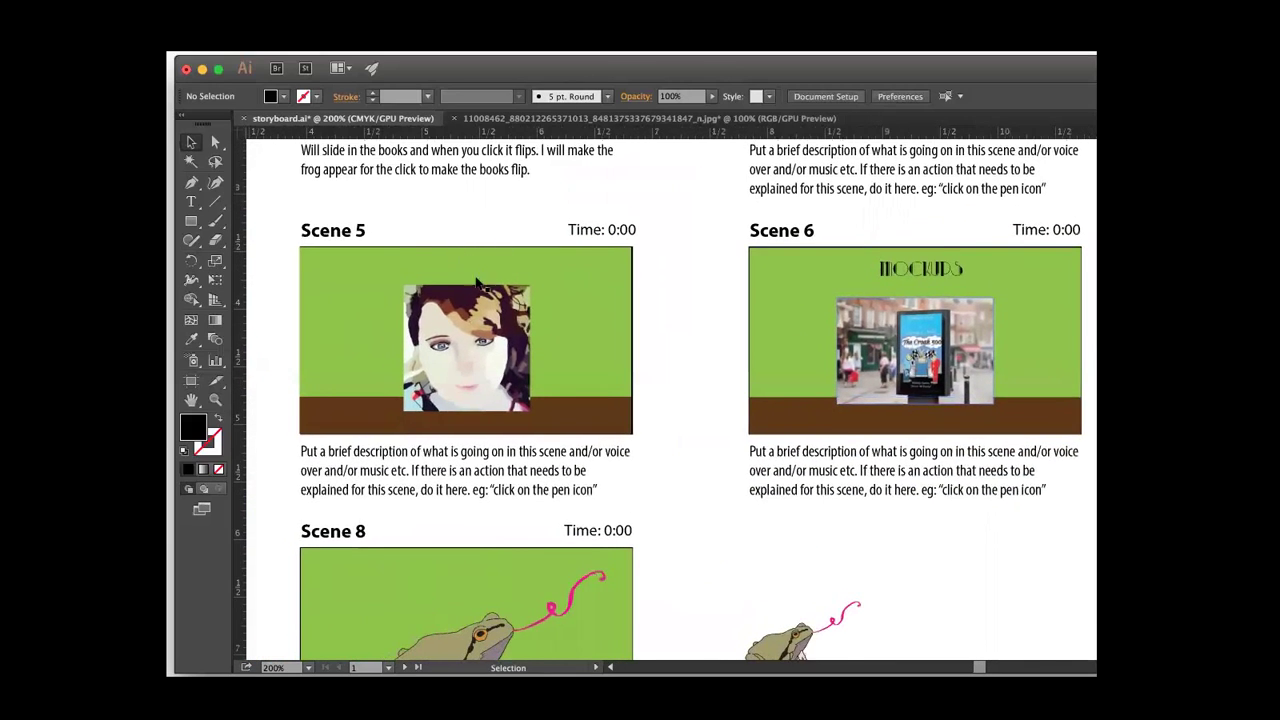
pyautogui.scroll(5, 455, 255)
pyautogui.hscroll(-3, 455, 255)
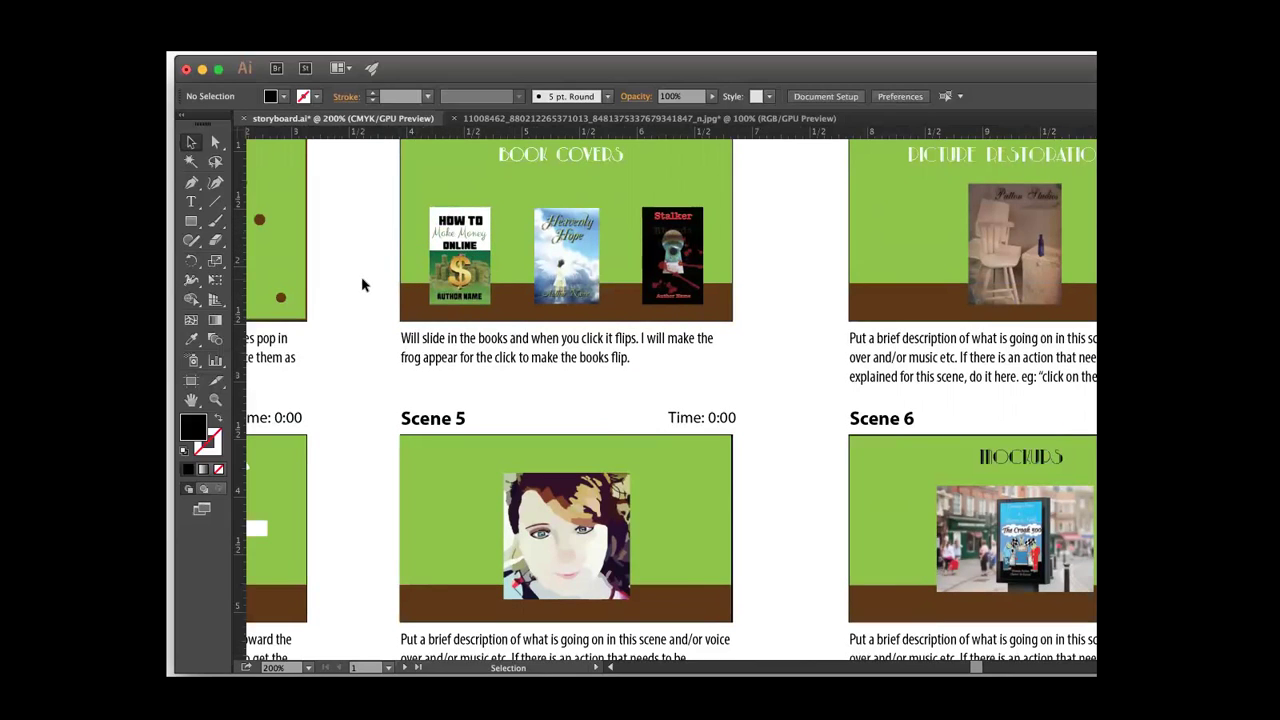
pyautogui.scroll(2, 361, 276)
pyautogui.hscroll(-2, 361, 276)
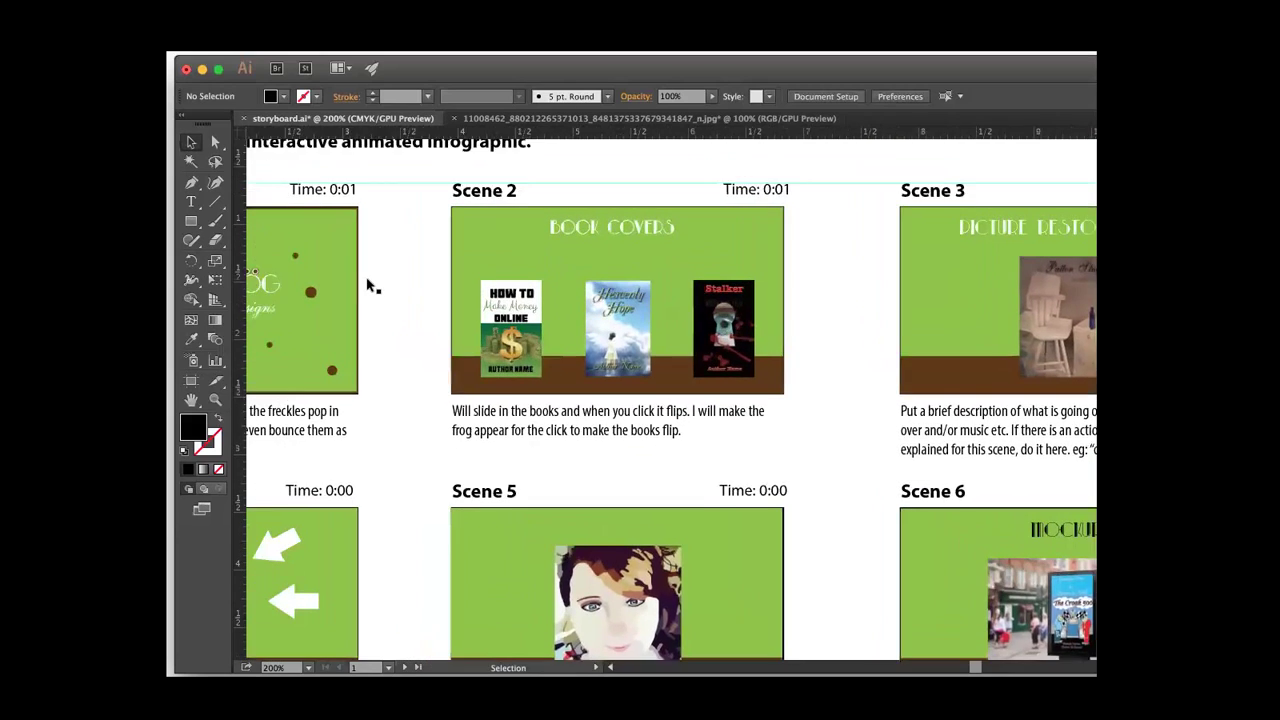
pyautogui.hscroll(-1, 368, 285)
pyautogui.scroll(-1, 368, 285)
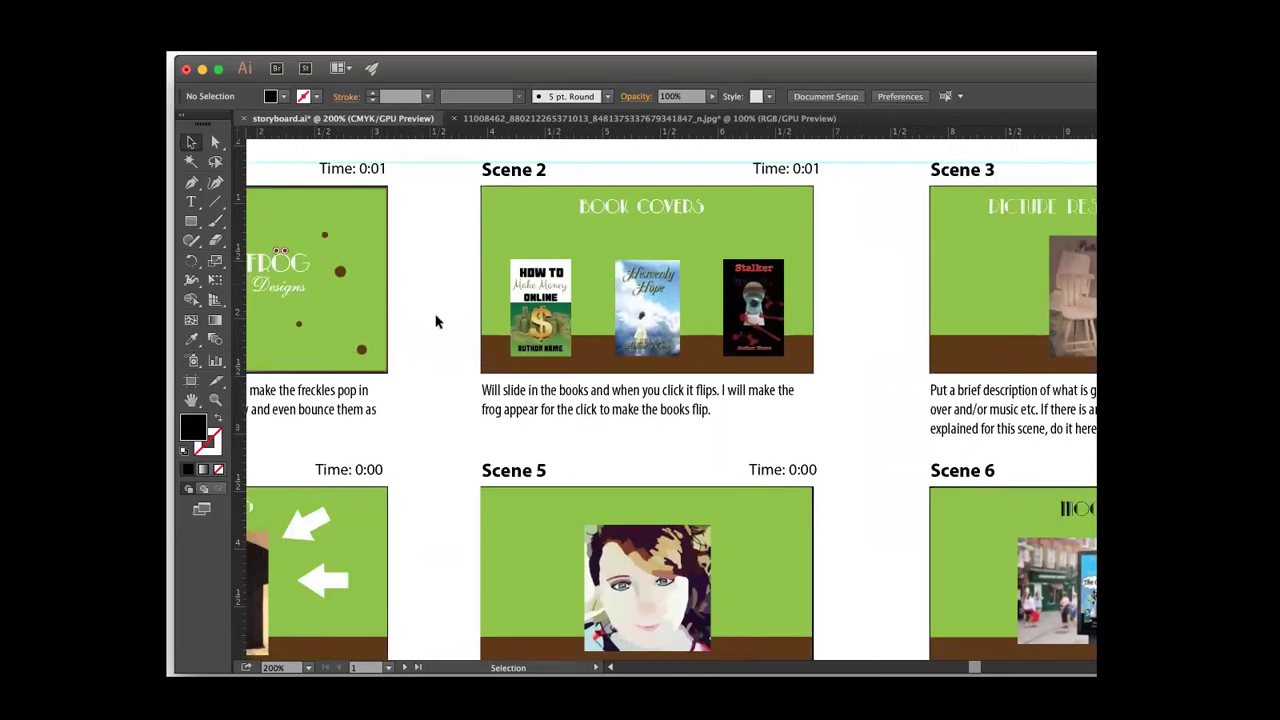
# Select and deselect the money.jpg cover, then zoom out to 100%
pyautogui.click(540, 299)
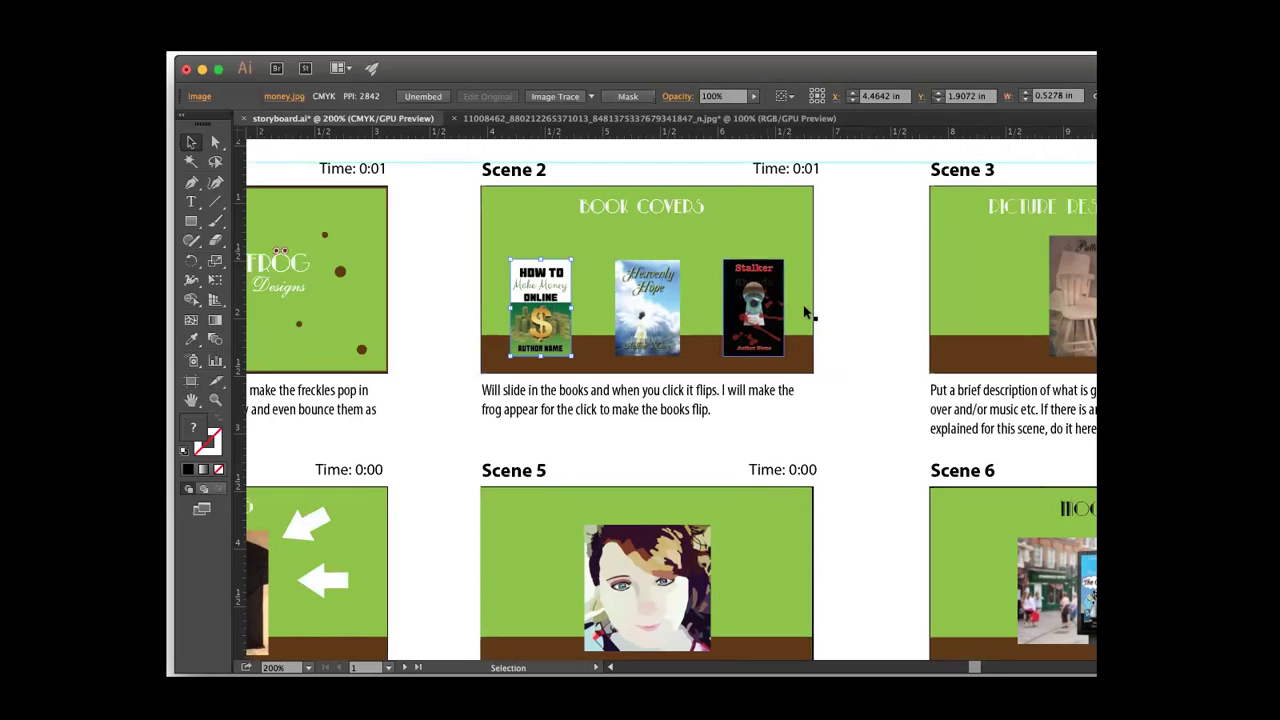
pyautogui.click(855, 300)
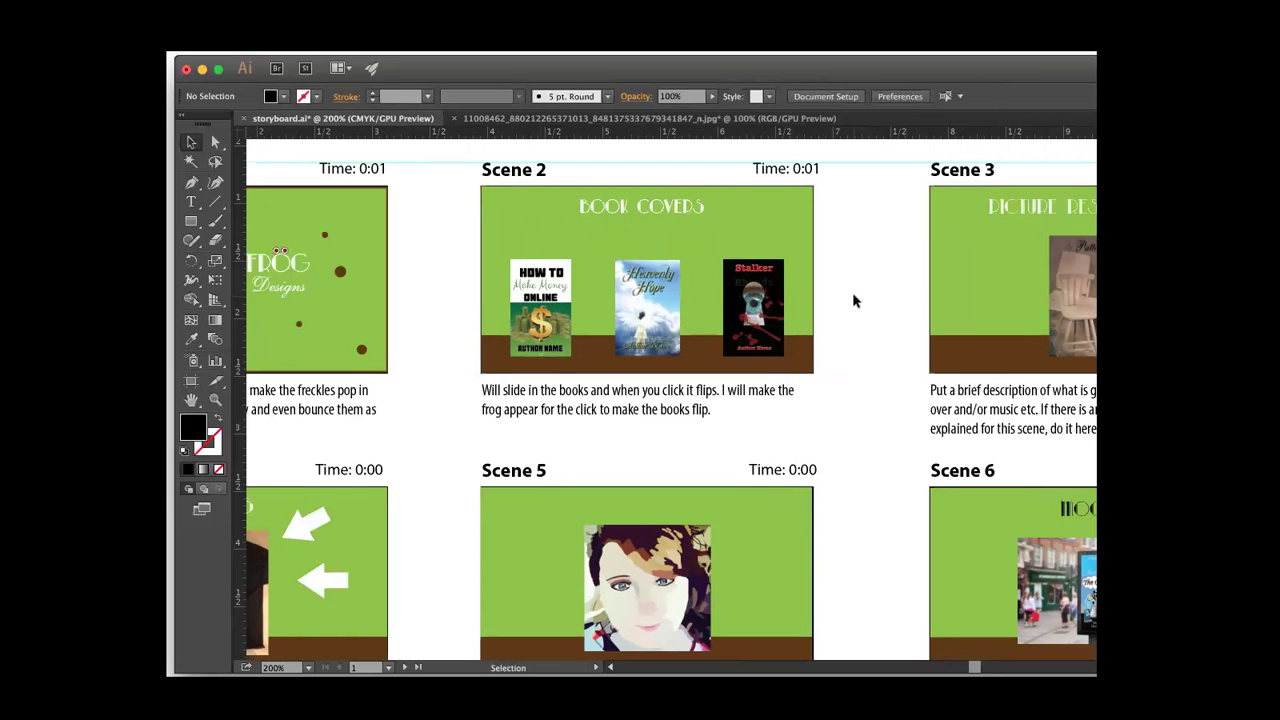
pyautogui.press('a')
pyautogui.press('super+minus')
pyautogui.press('super+minus')
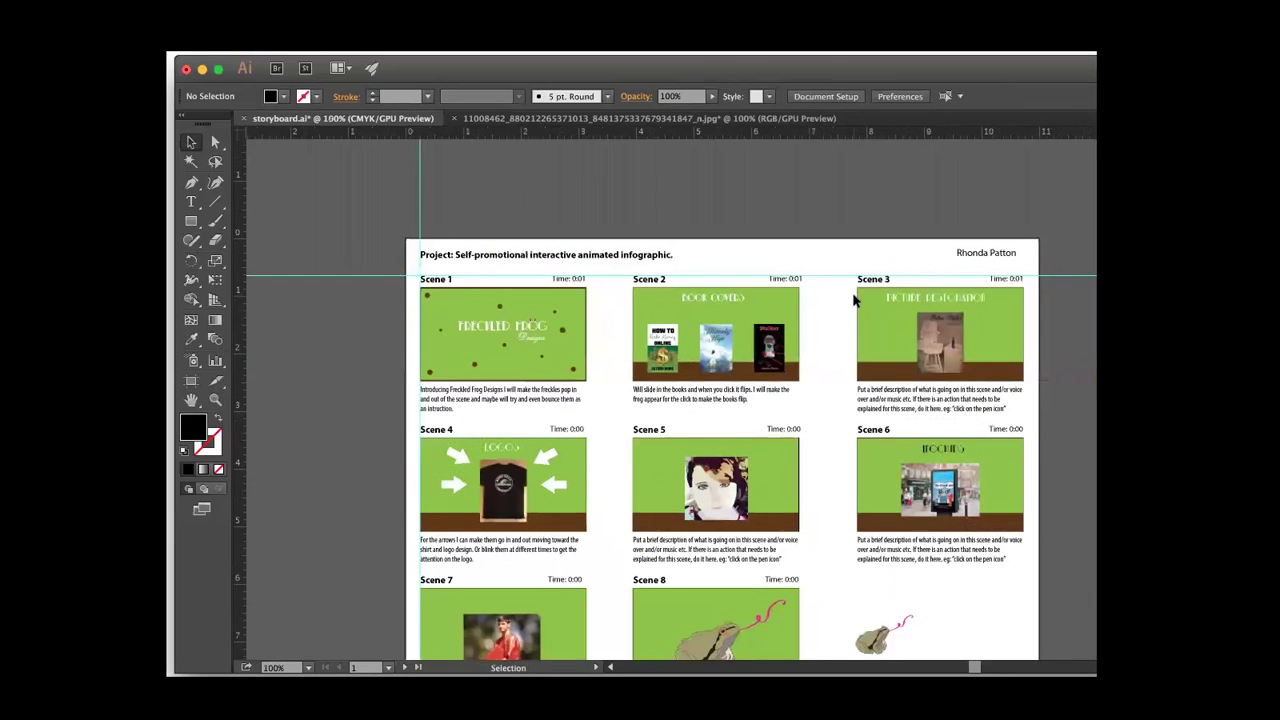
# Move from the Illustrator storyboard to the desktop showing the Zoom home window
pyautogui.scroll(1, 855, 299)
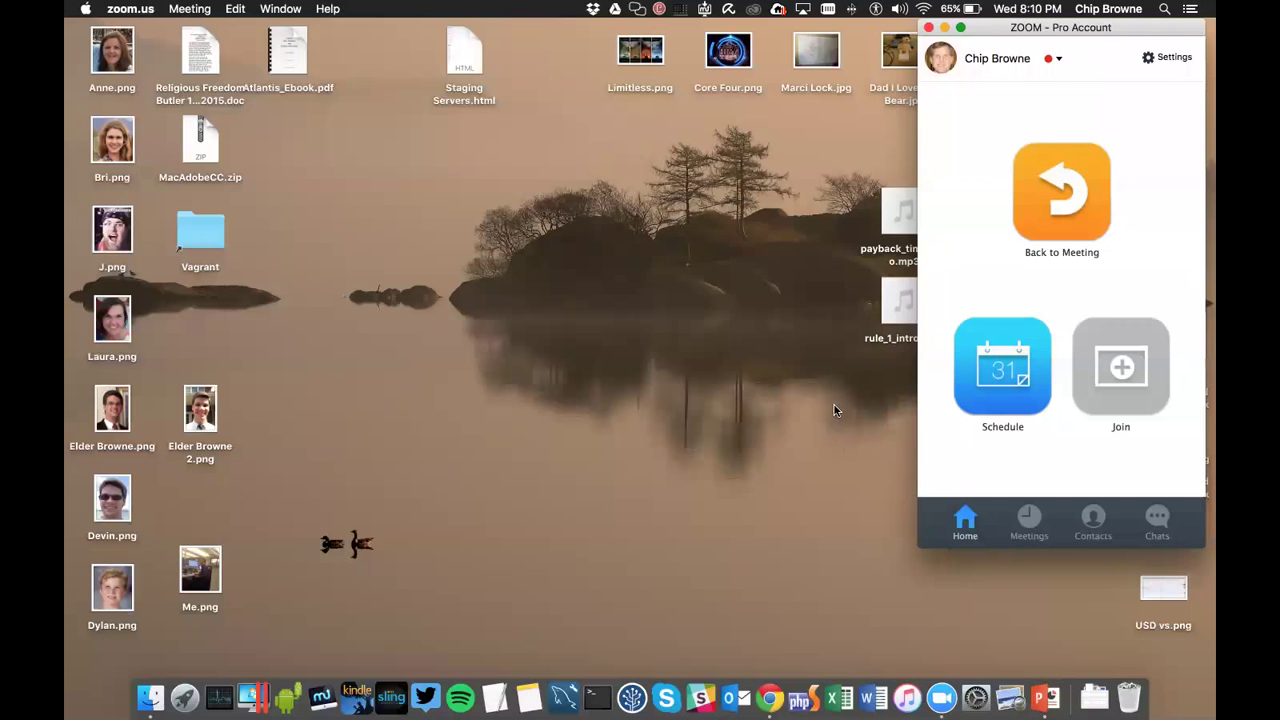
# Advance the PowerPoint slideshow to the '10 minute break' slide, then show Mission Control
pyautogui.hotkey('ctrl', 'Right')
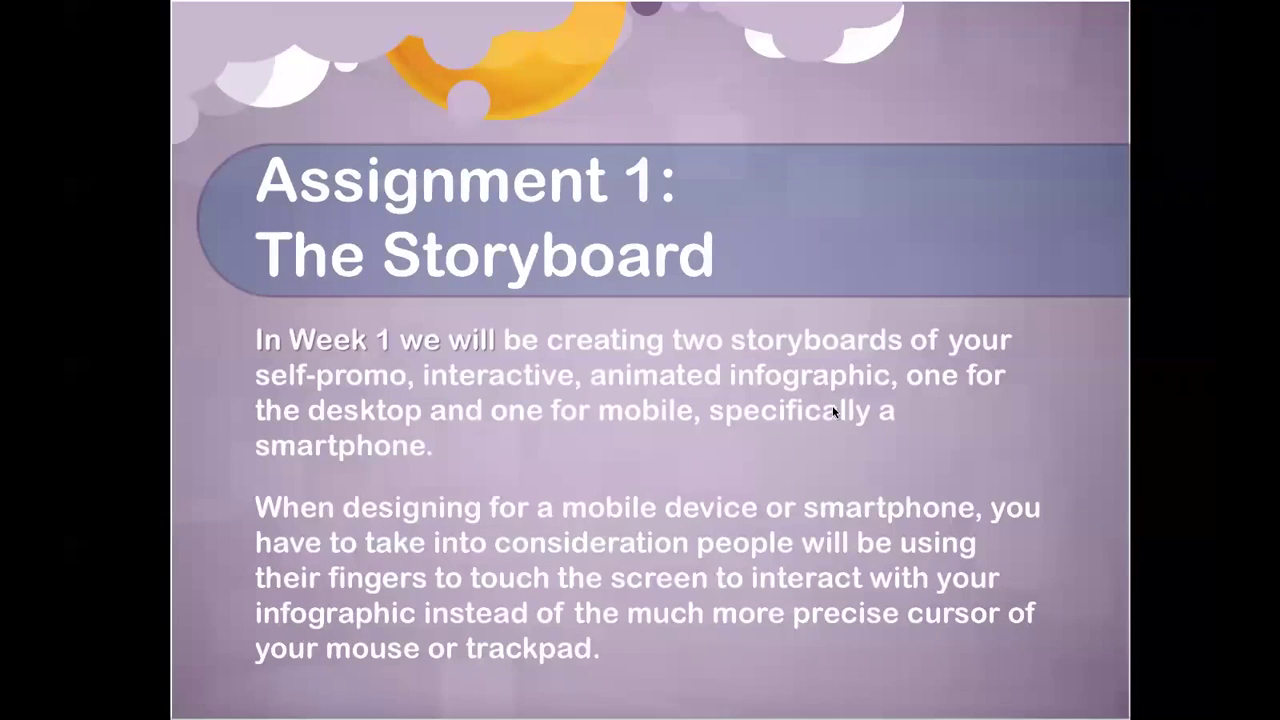
pyautogui.click(831, 410)
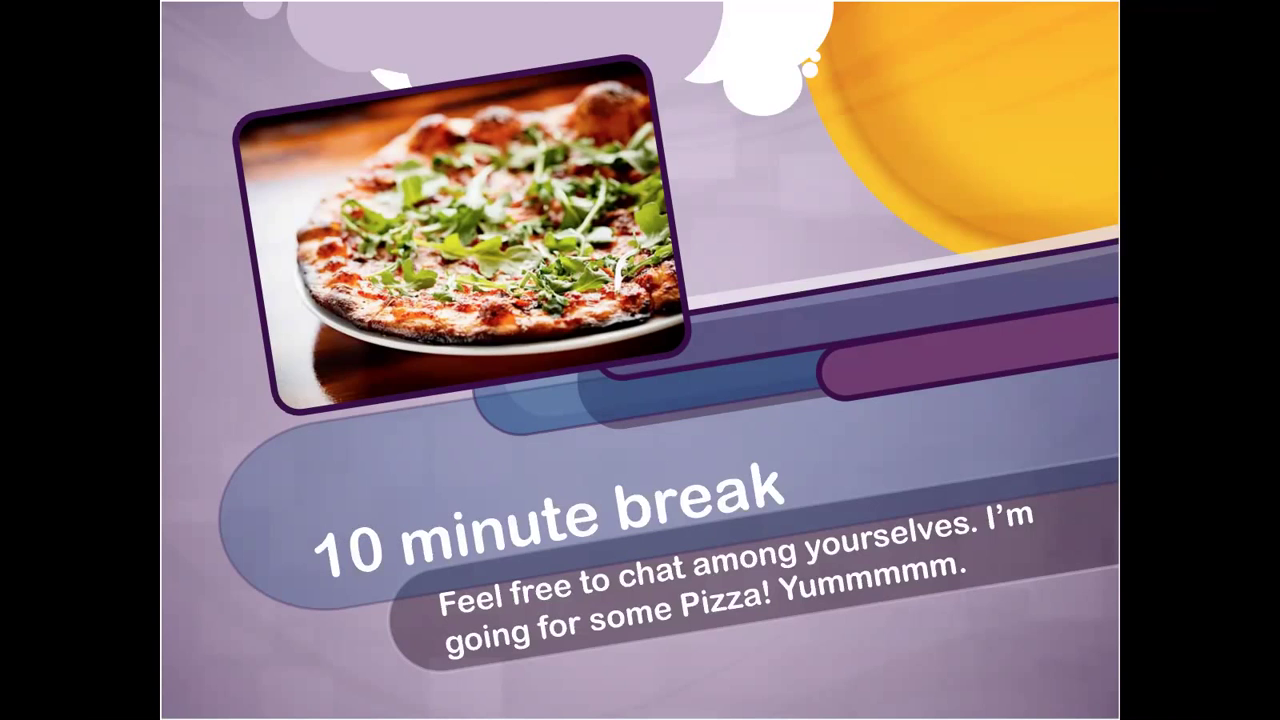
pyautogui.hotkey('ctrl', 'Up')
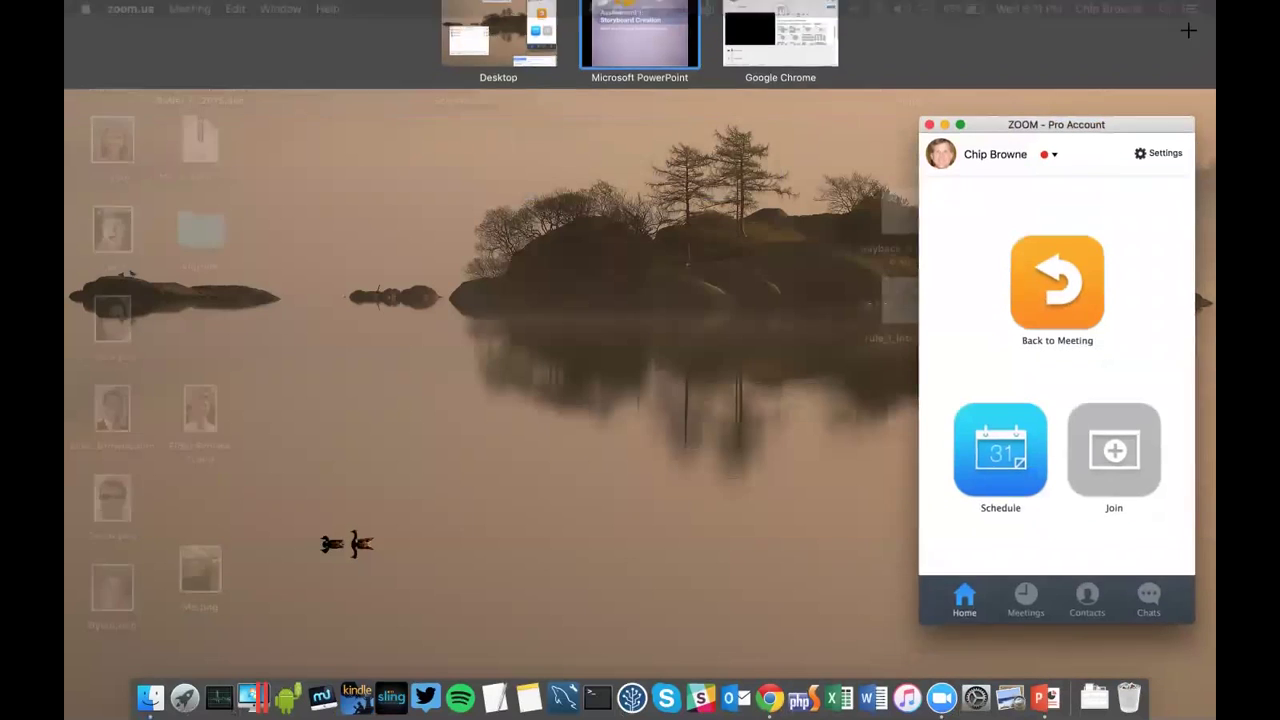
# Switch to the full-screen Chrome space showing the YouTube Video Editor
pyautogui.hotkey('ctrl', 'Up')
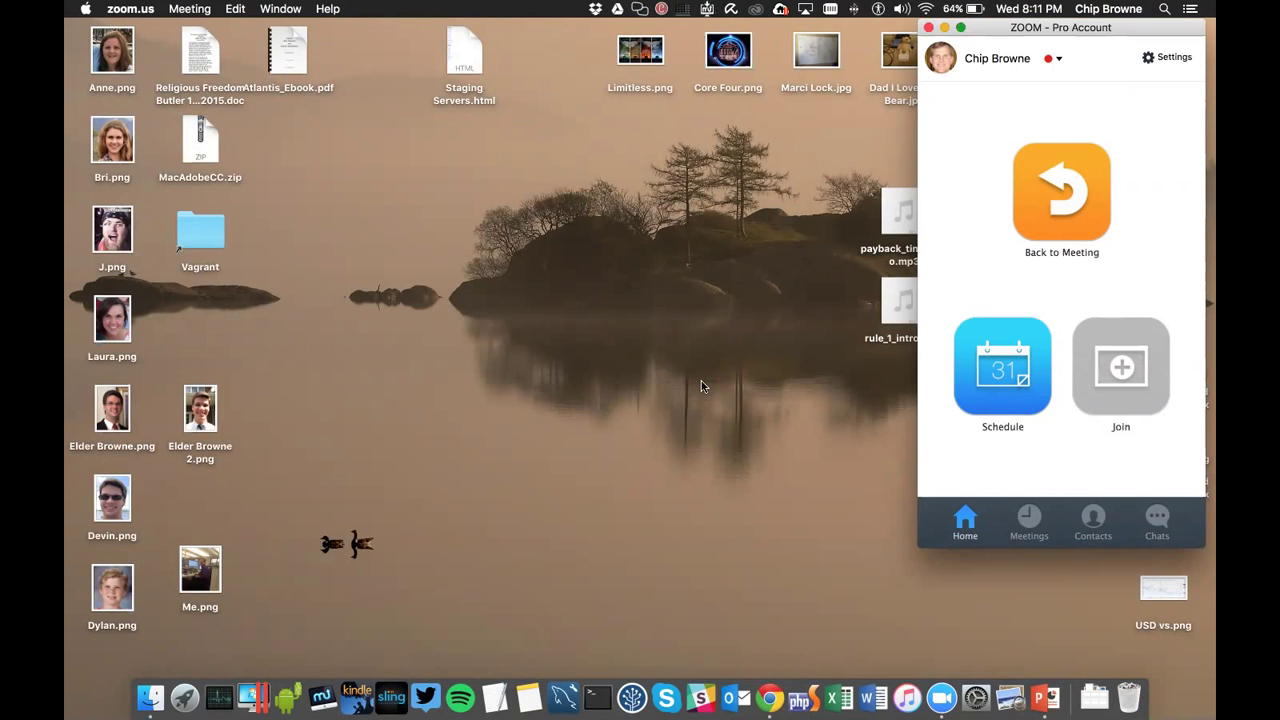
pyautogui.hotkey('ctrl', 'Up')
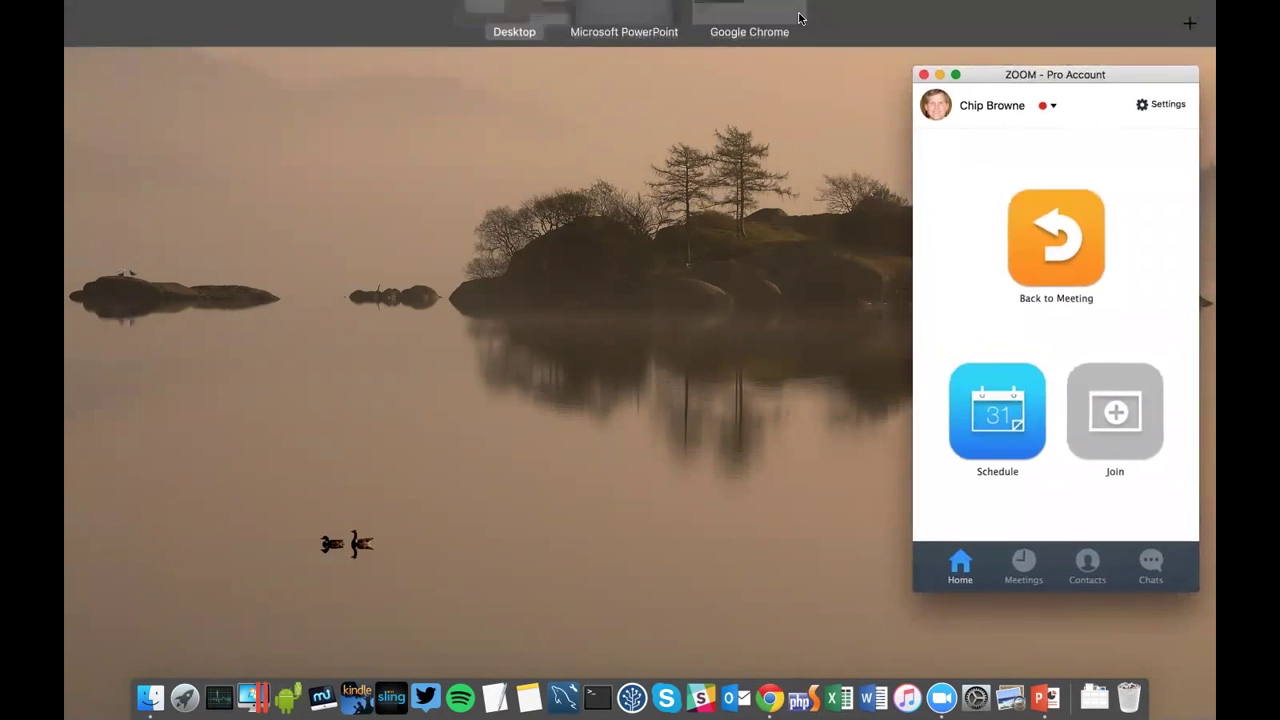
pyautogui.click(770, 42)
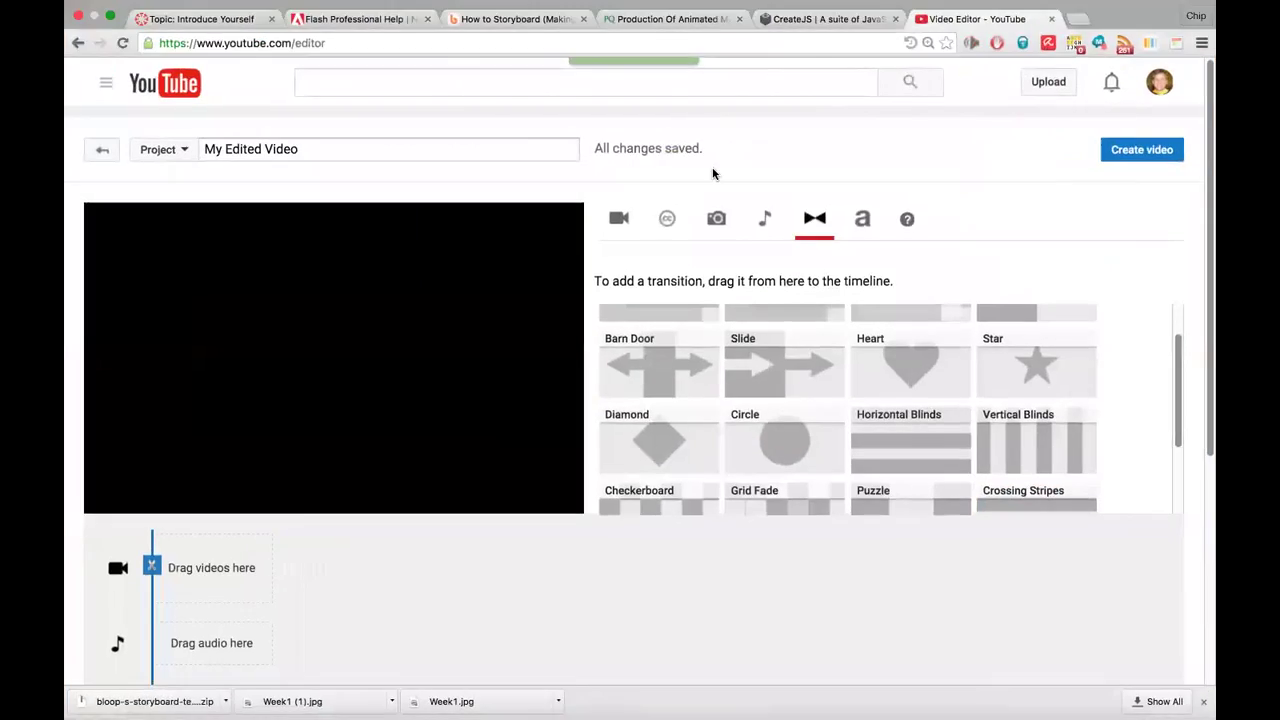
# Load wix.com in a new Chrome tab and sign in with Google
pyautogui.click(1078, 19)
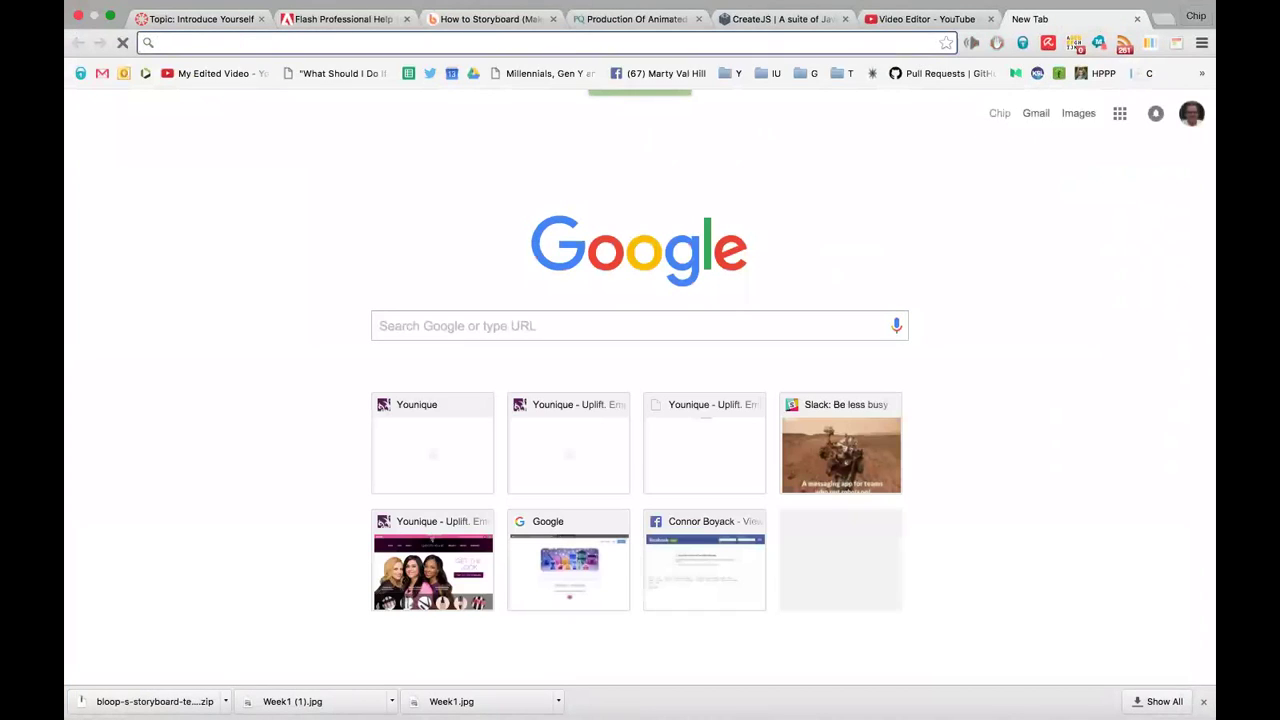
pyautogui.write('wix.com')
pyautogui.press('Return')
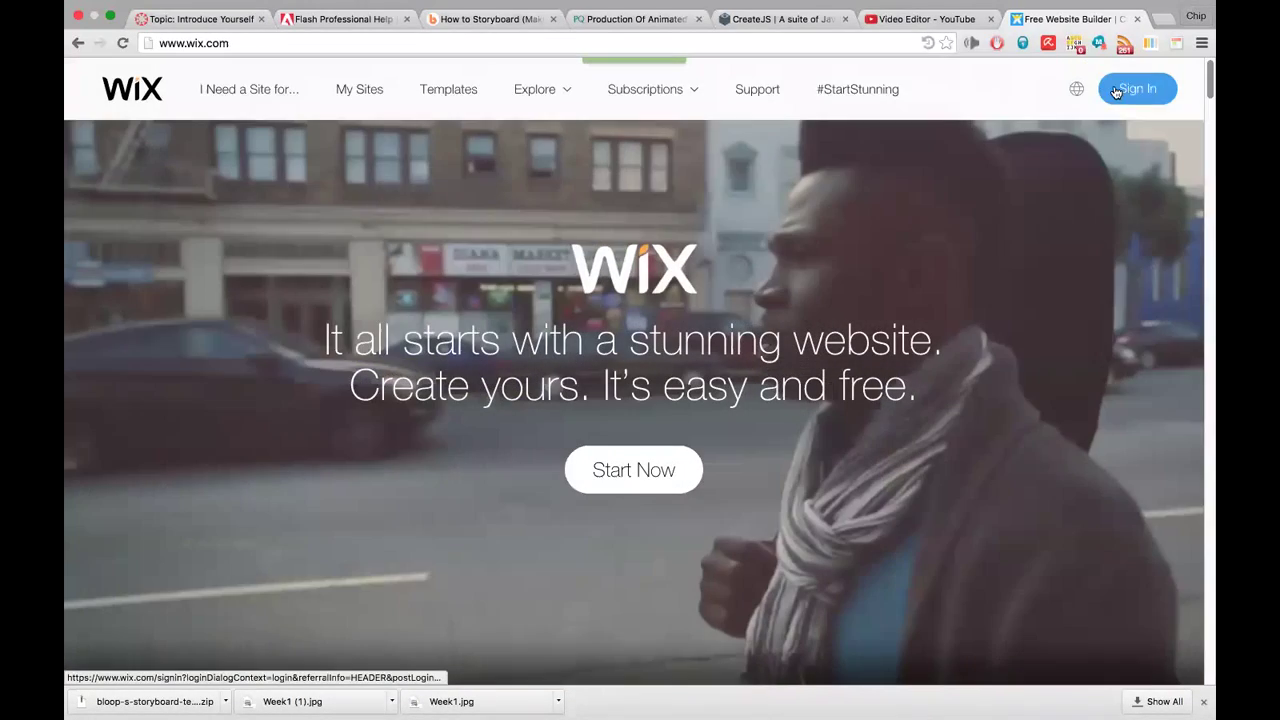
pyautogui.click(1117, 90)
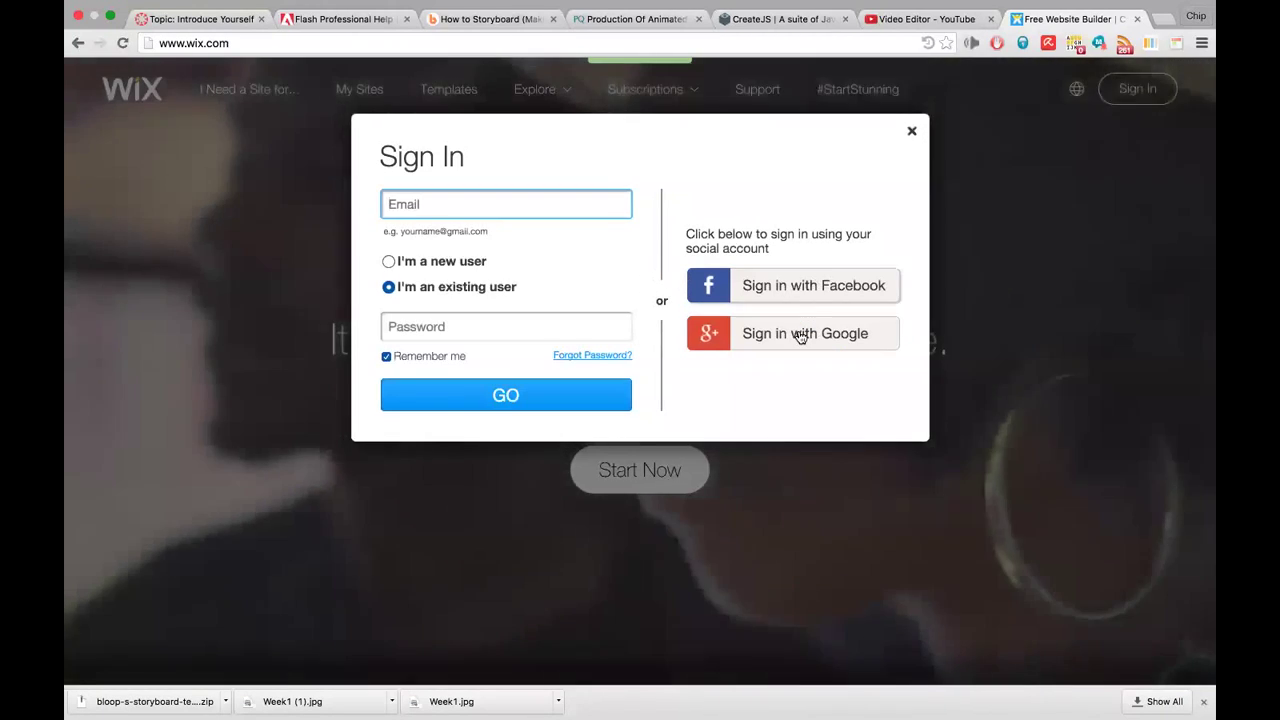
pyautogui.click(800, 335)
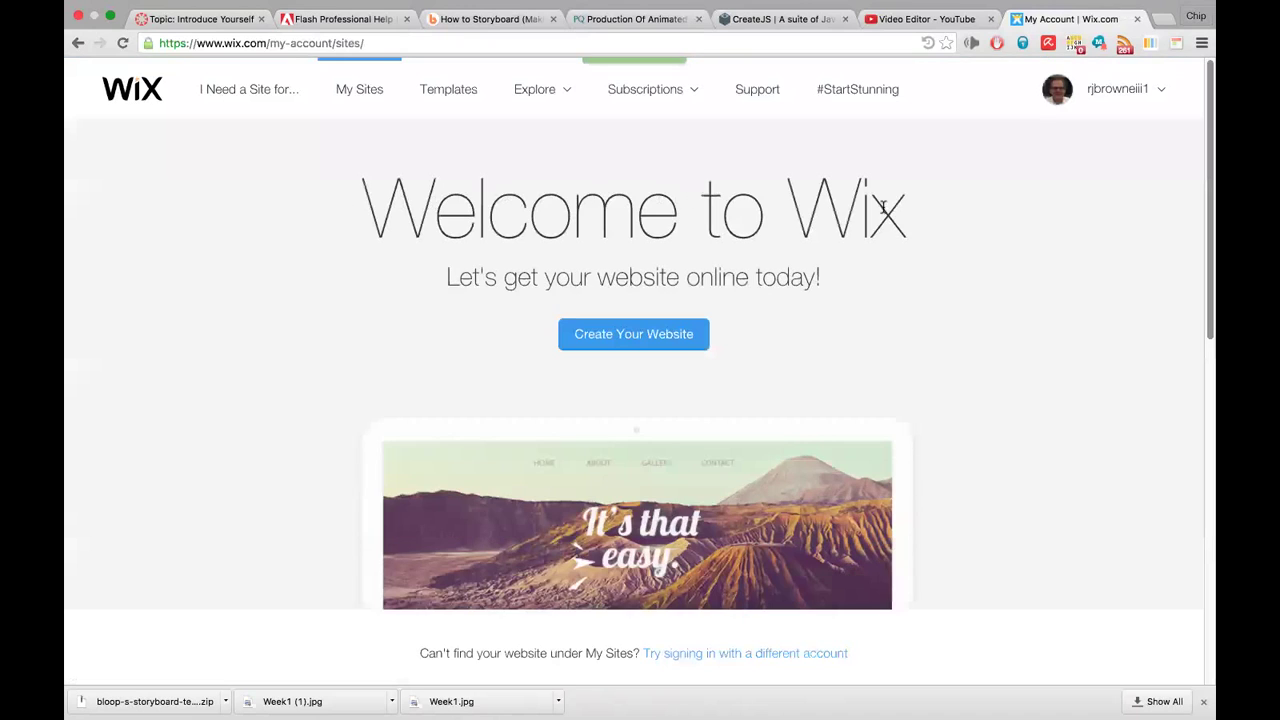
# Go to My Sites and choose Create Your Website to browse the template gallery
pyautogui.click(368, 97)
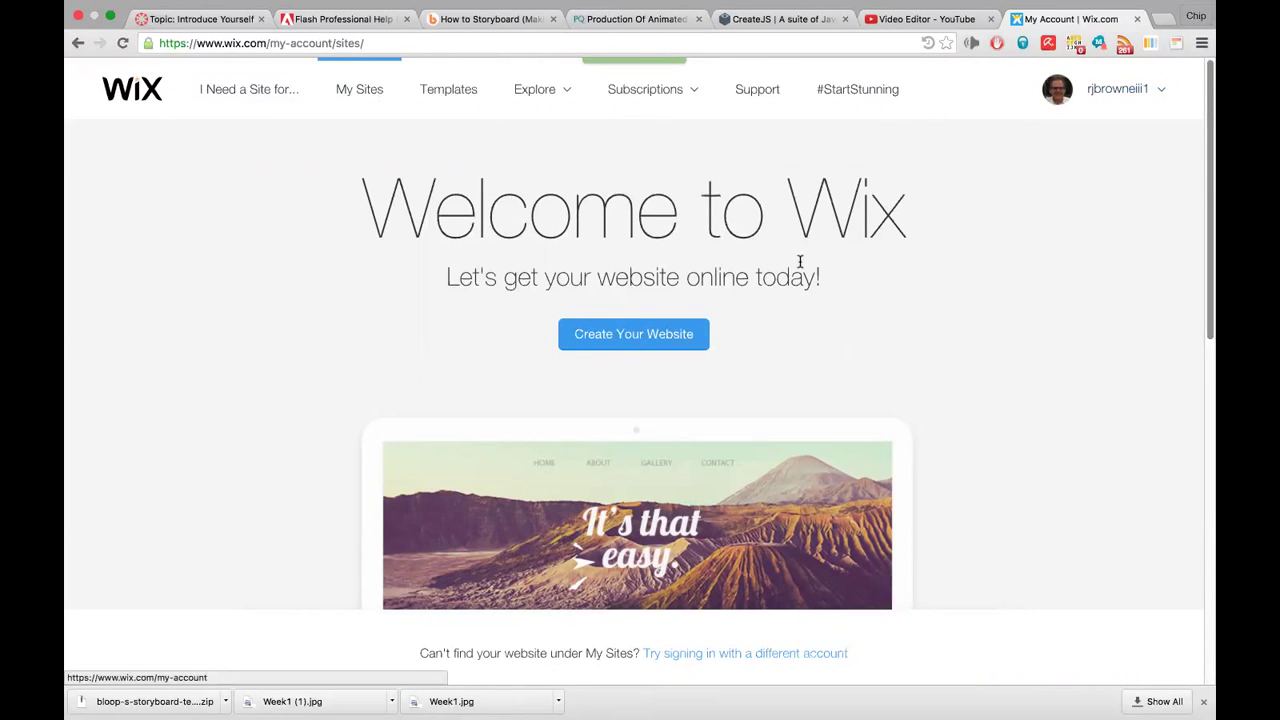
pyautogui.click(372, 89)
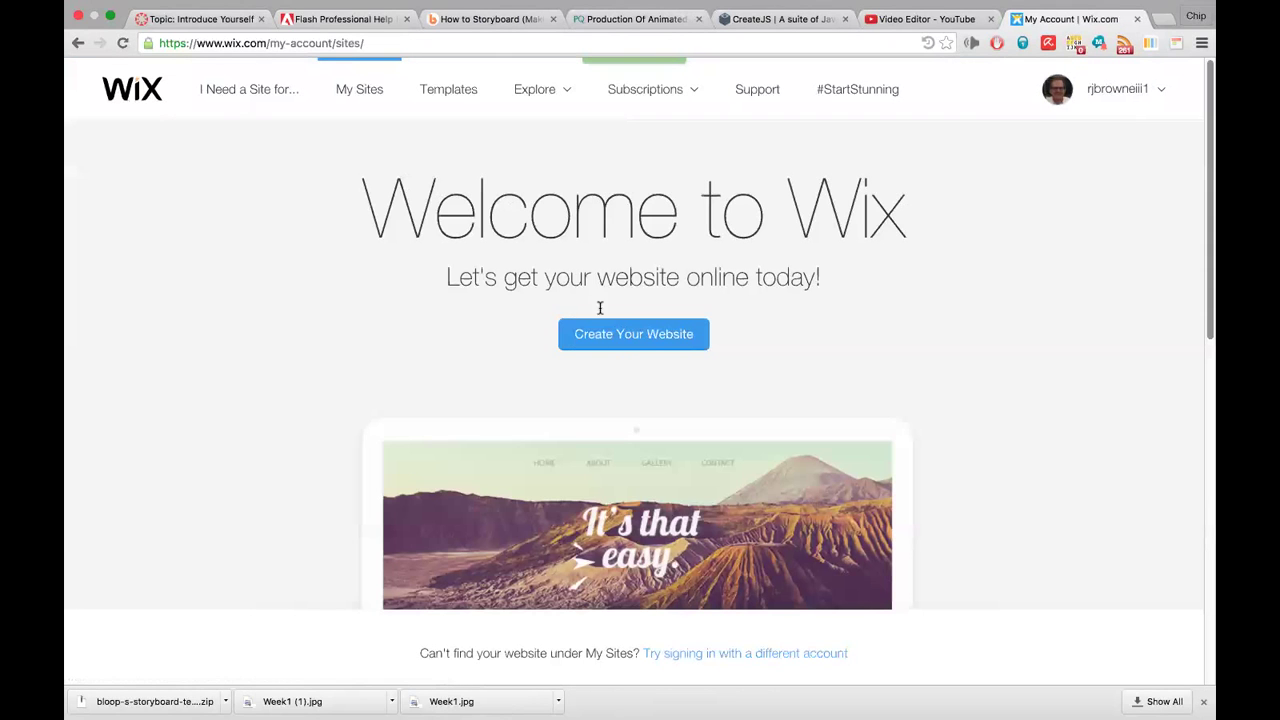
pyautogui.click(651, 339)
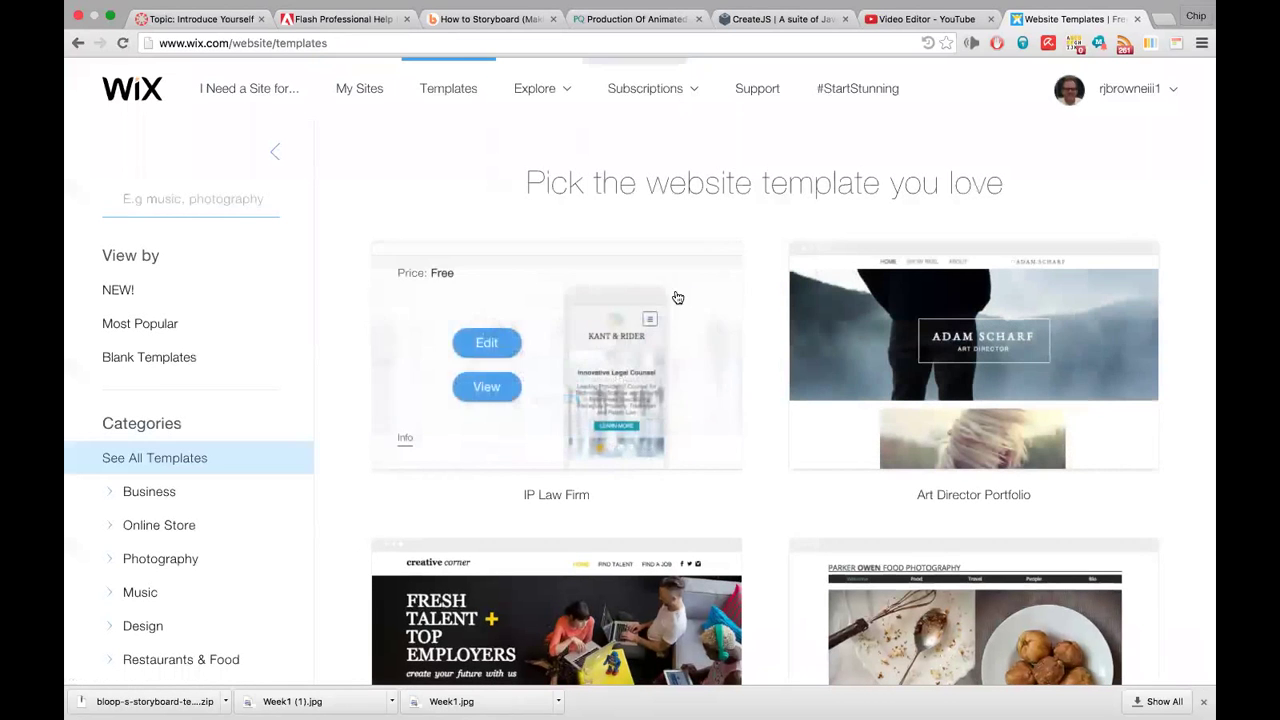
pyautogui.moveTo(565, 398)
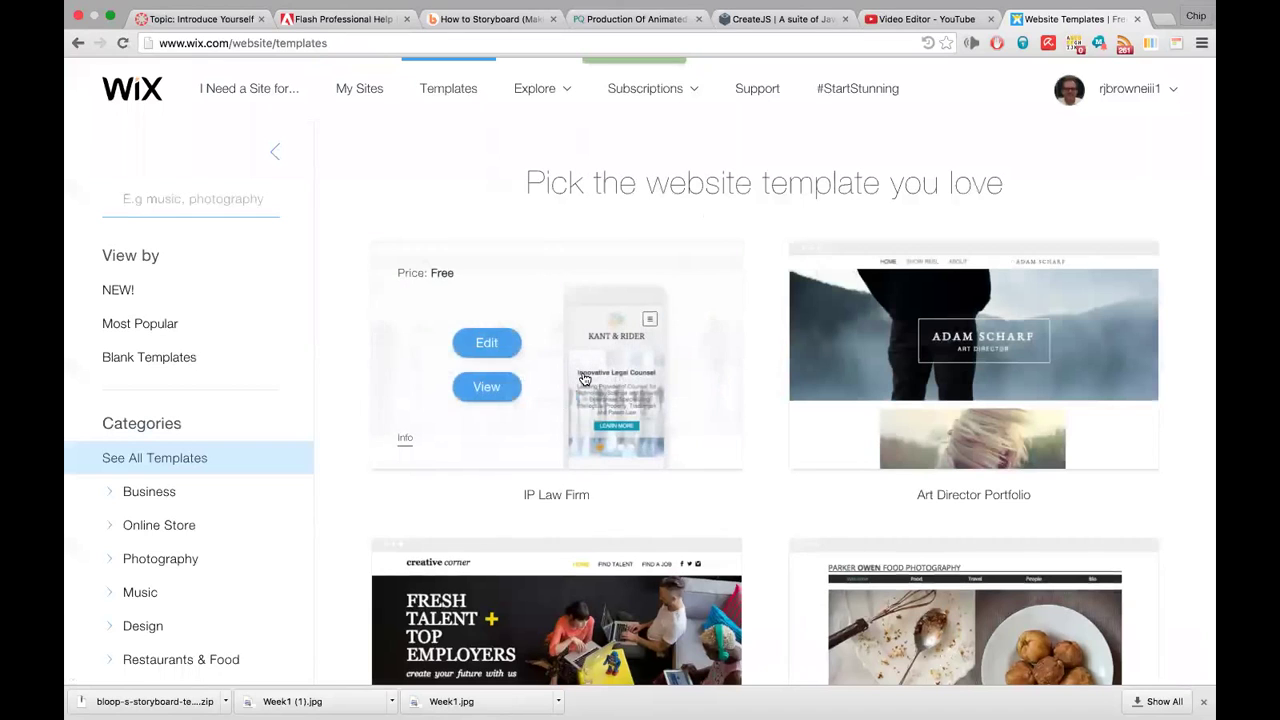
pyautogui.scroll(-3, 691, 386)
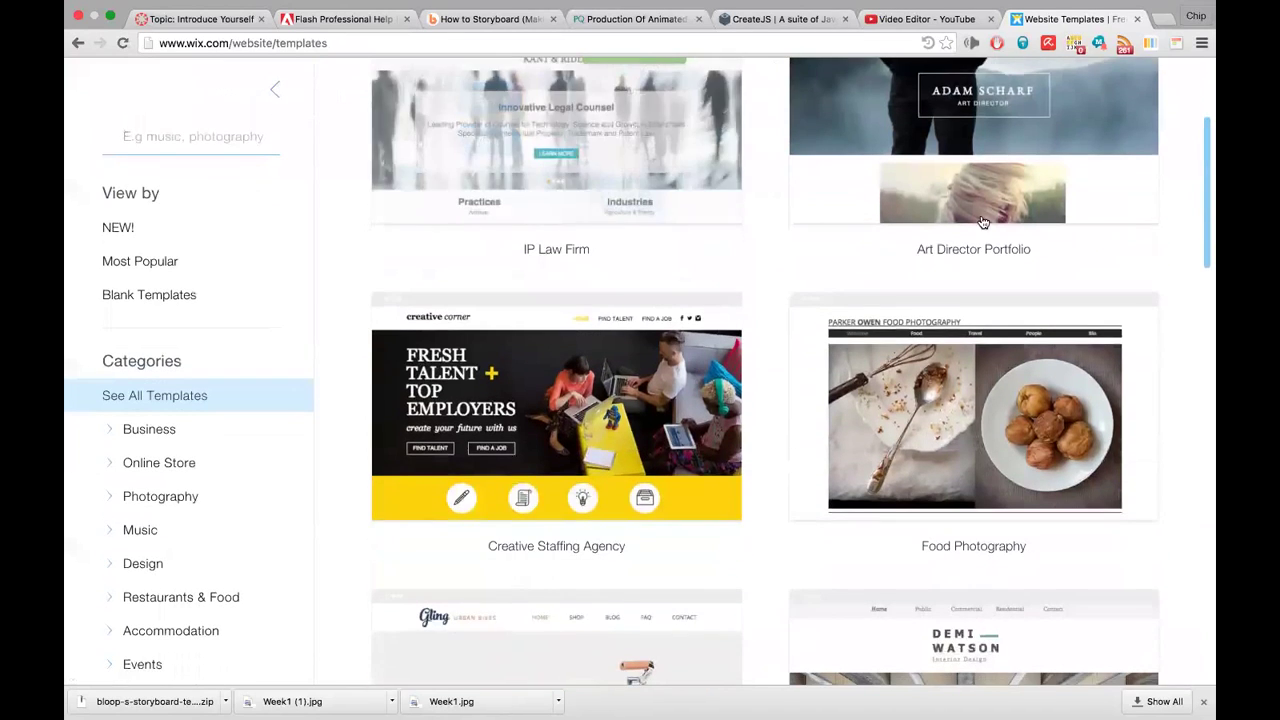
pyautogui.scroll(2, 960, 200)
pyautogui.moveTo(958, 196)
# Preview the Art Director Portfolio template end to end, then choose Edit this site
pyautogui.click(910, 221)
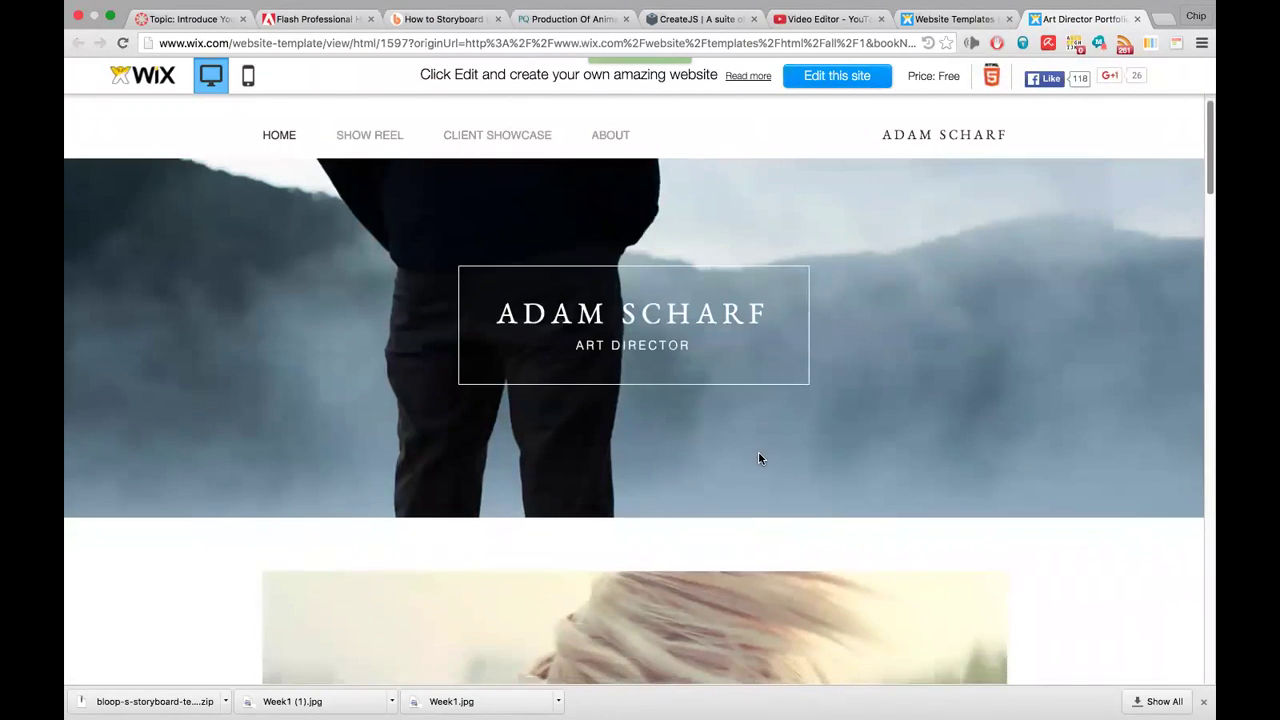
pyautogui.scroll(-5, 758, 458)
pyautogui.scroll(5, 760, 460)
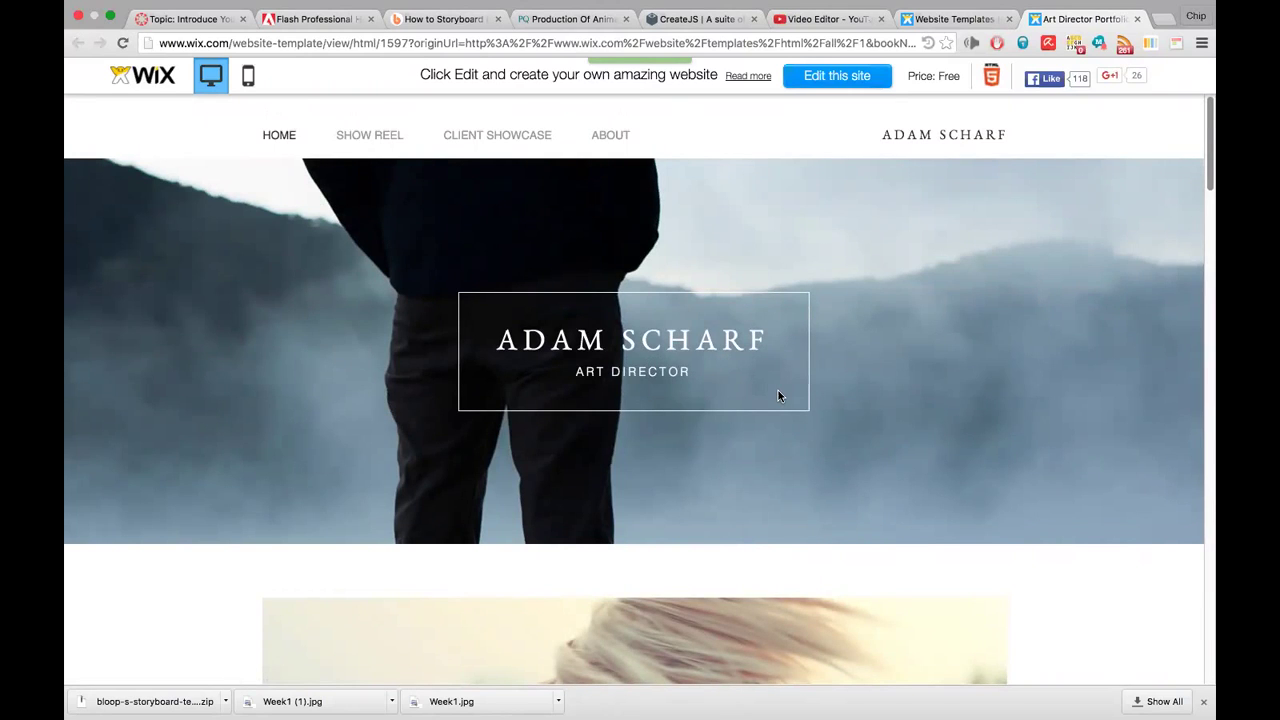
pyautogui.scroll(-10, 778, 396)
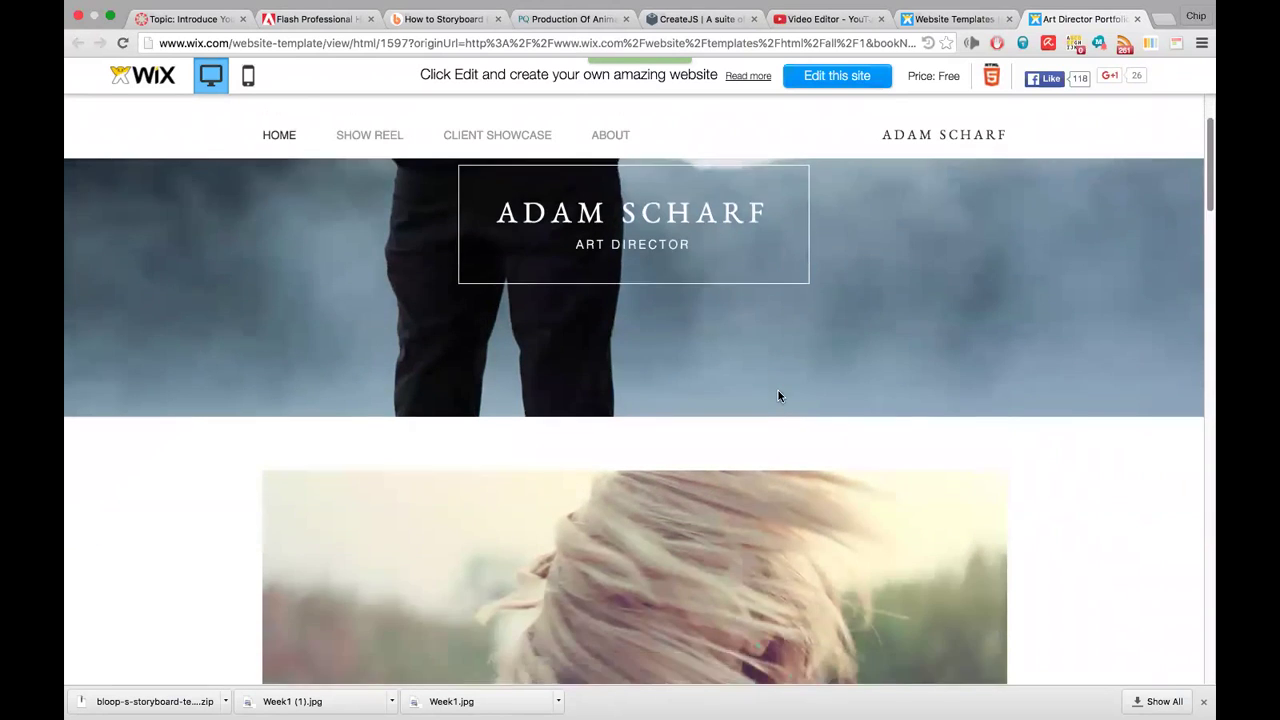
pyautogui.scroll(-8, 778, 396)
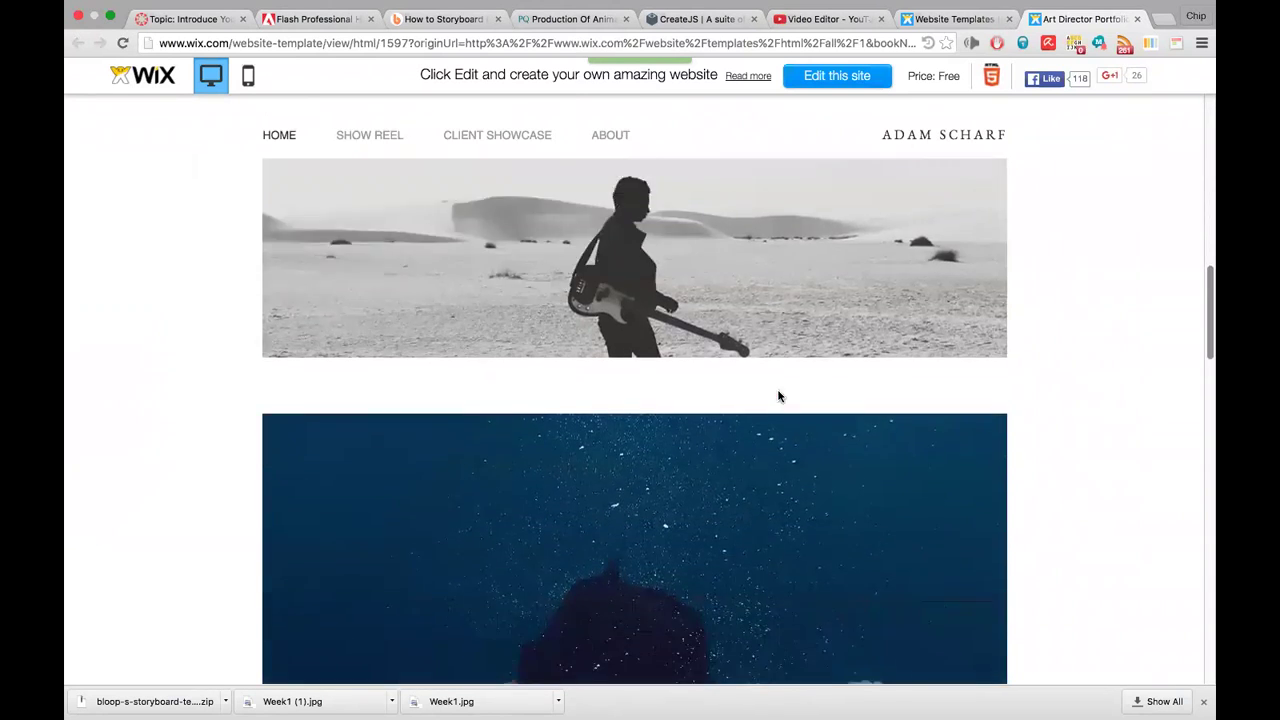
pyautogui.scroll(-10, 779, 396)
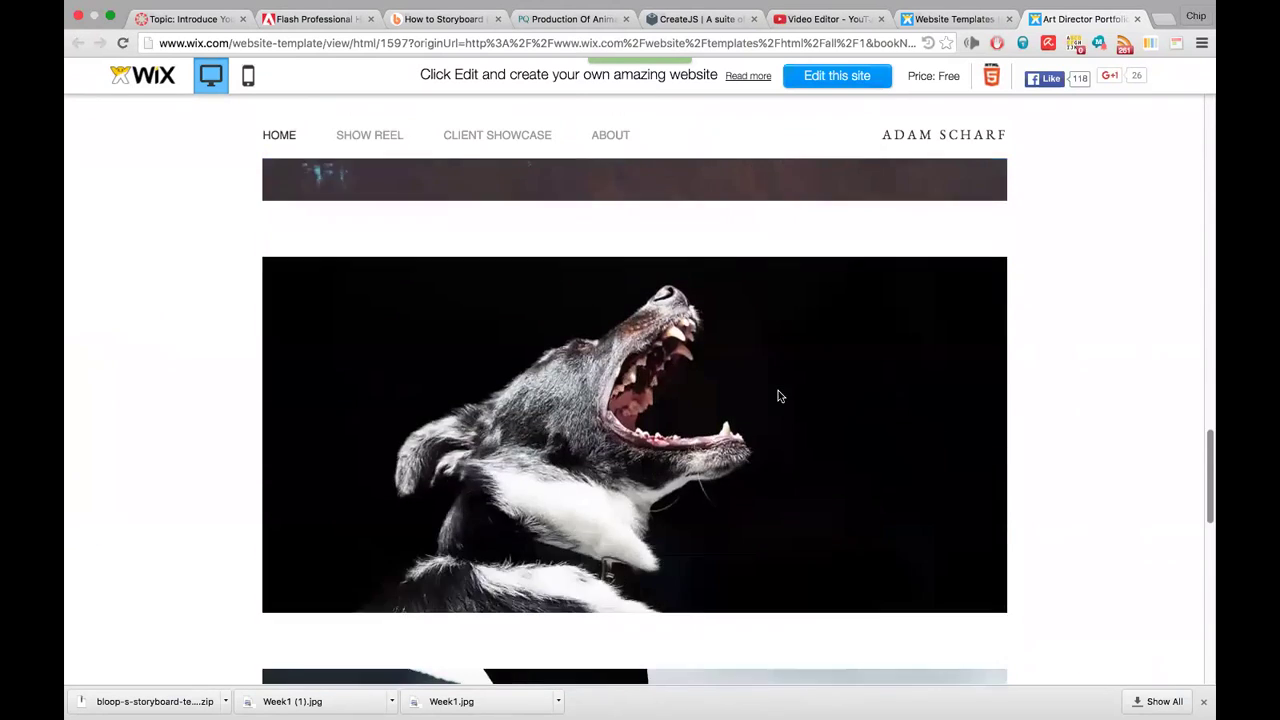
pyautogui.scroll(15, 780, 397)
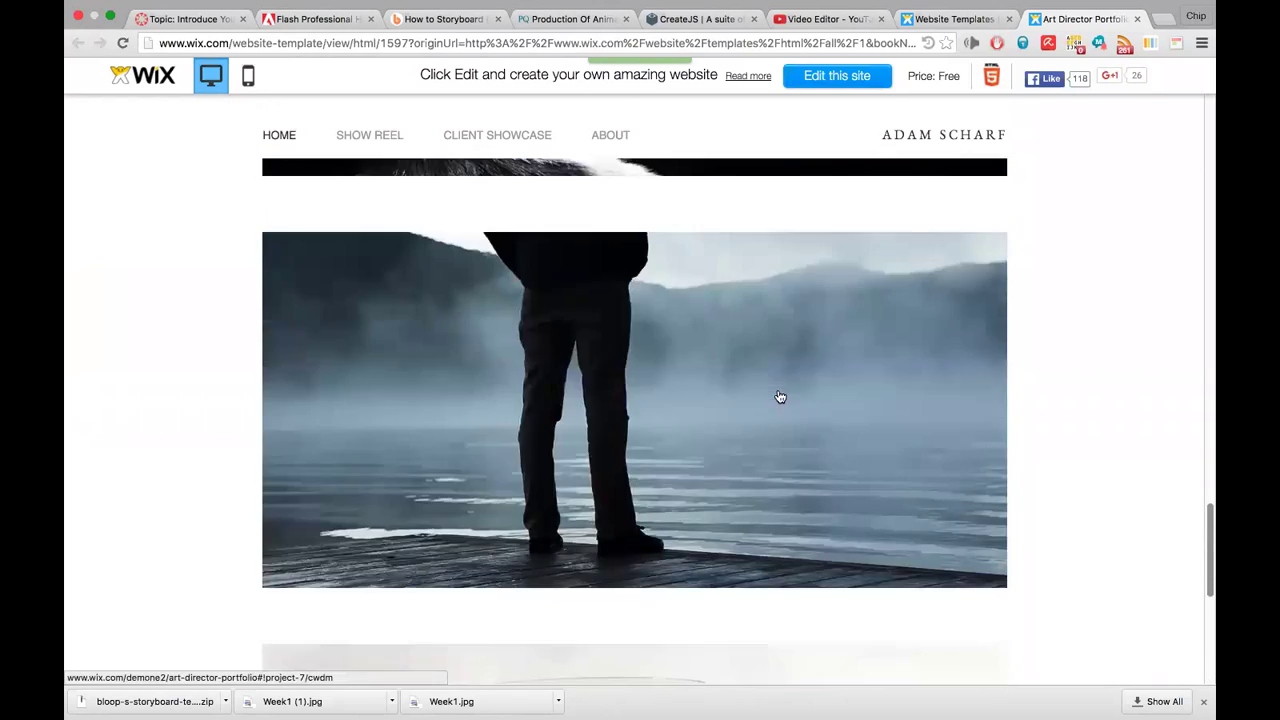
pyautogui.scroll(-5, 780, 397)
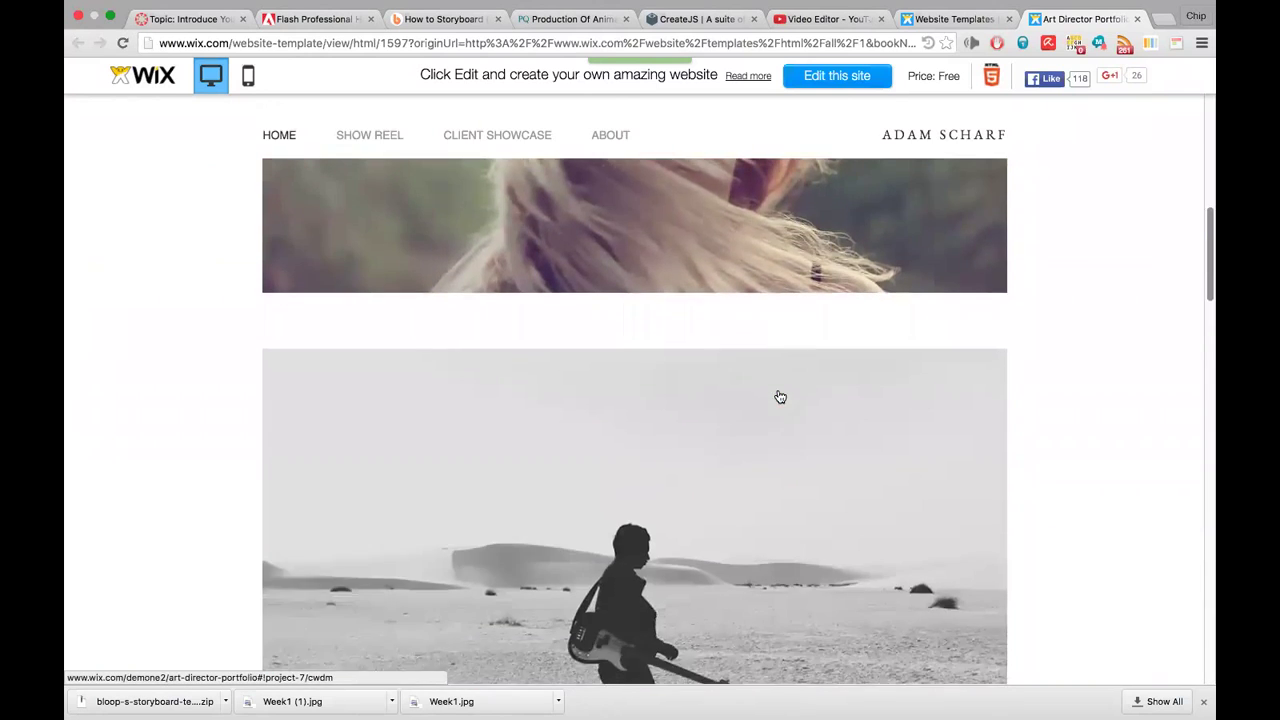
pyautogui.scroll(15, 778, 396)
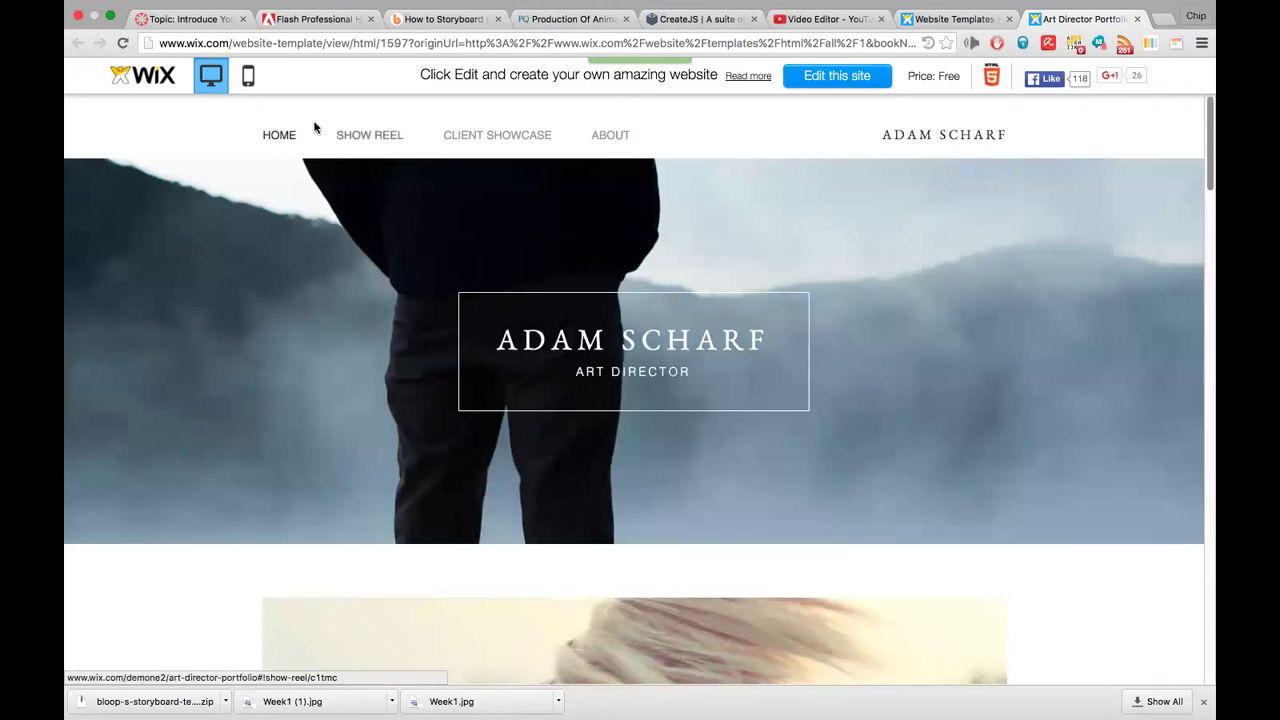
pyautogui.click(838, 77)
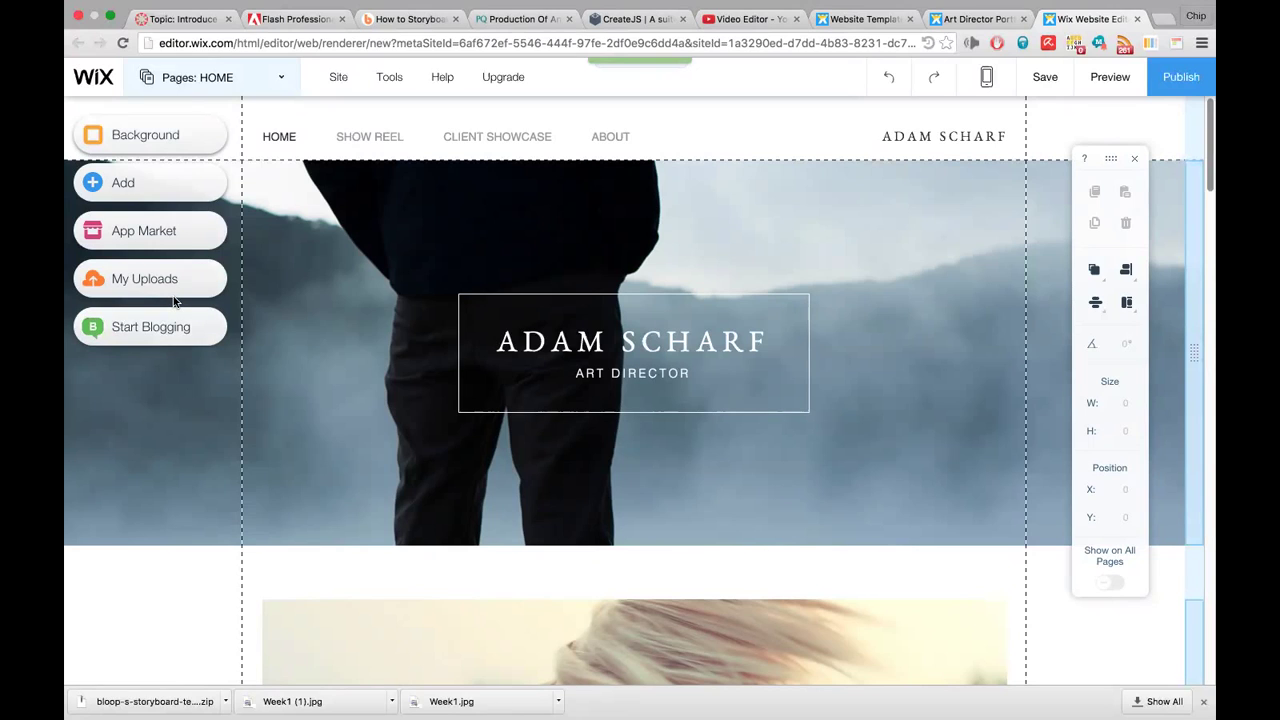
# Add an HTML Code element from Add > More > HTML & Flash to the Home page
pyautogui.click(152, 183)
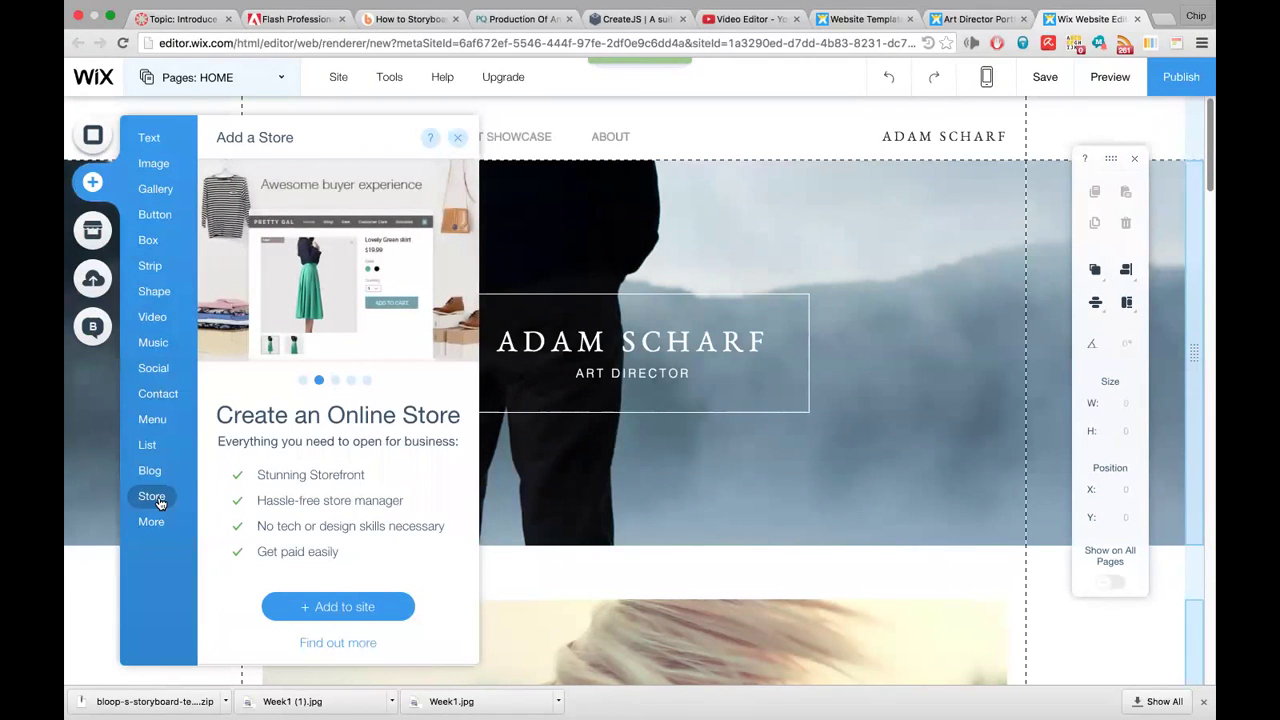
pyautogui.moveTo(157, 524)
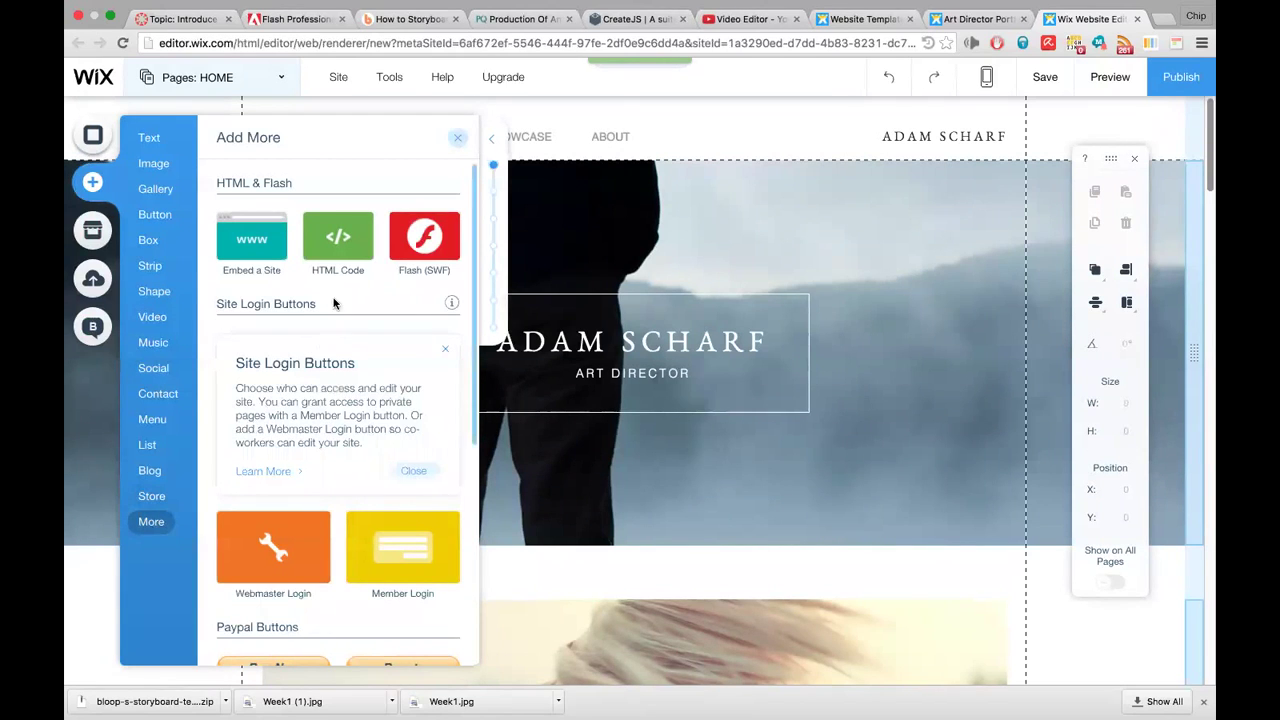
pyautogui.click(340, 232)
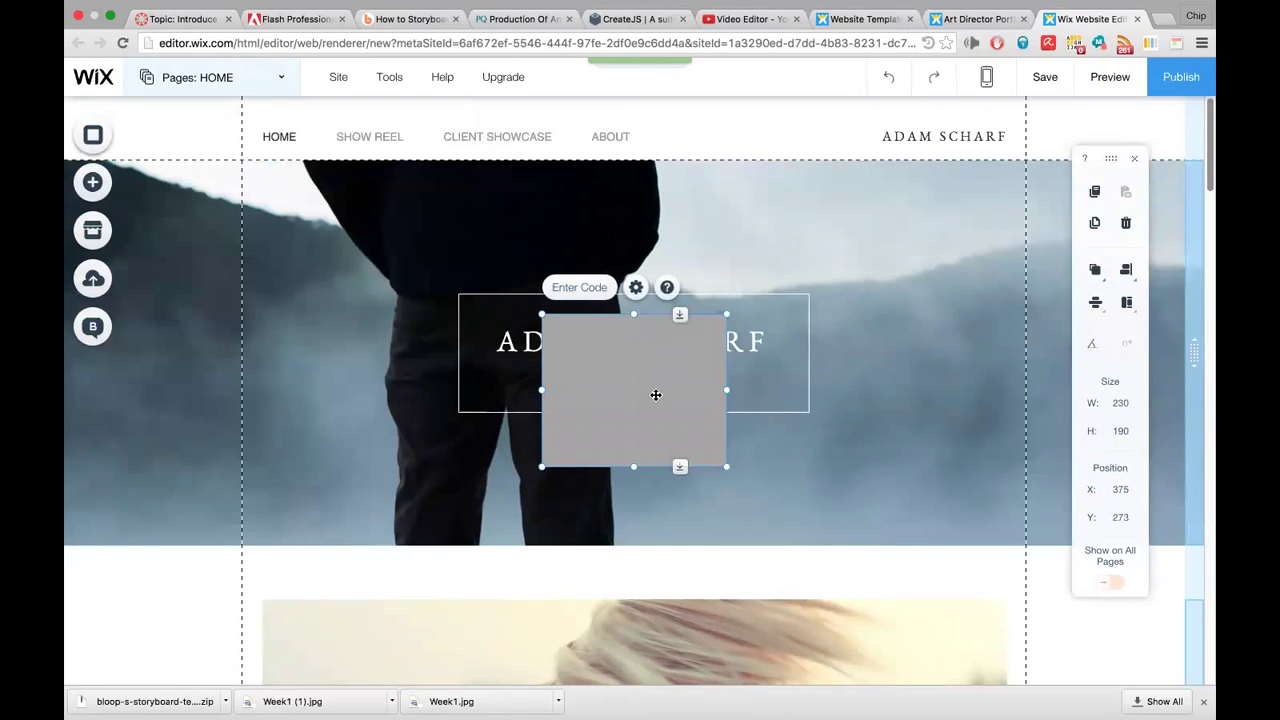
# Open the HTML element's code settings, close and reopen them, then show Mission Control
pyautogui.click(635, 287)
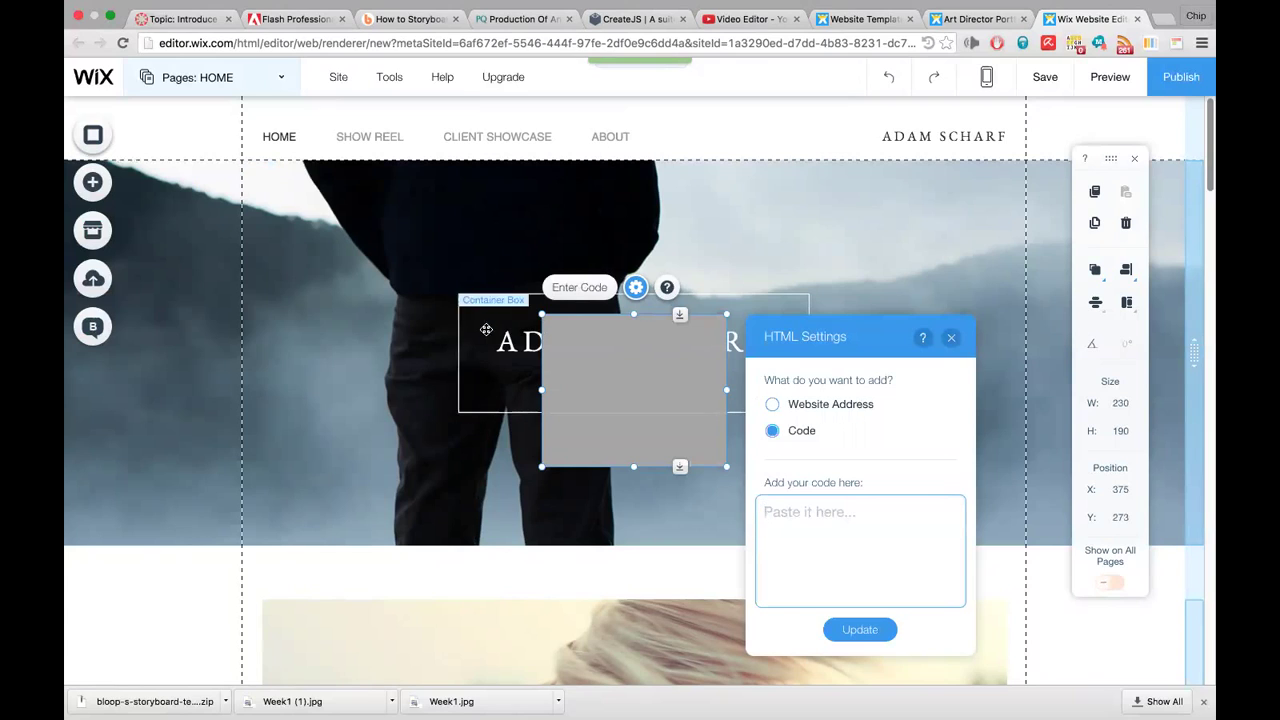
pyautogui.click(952, 341)
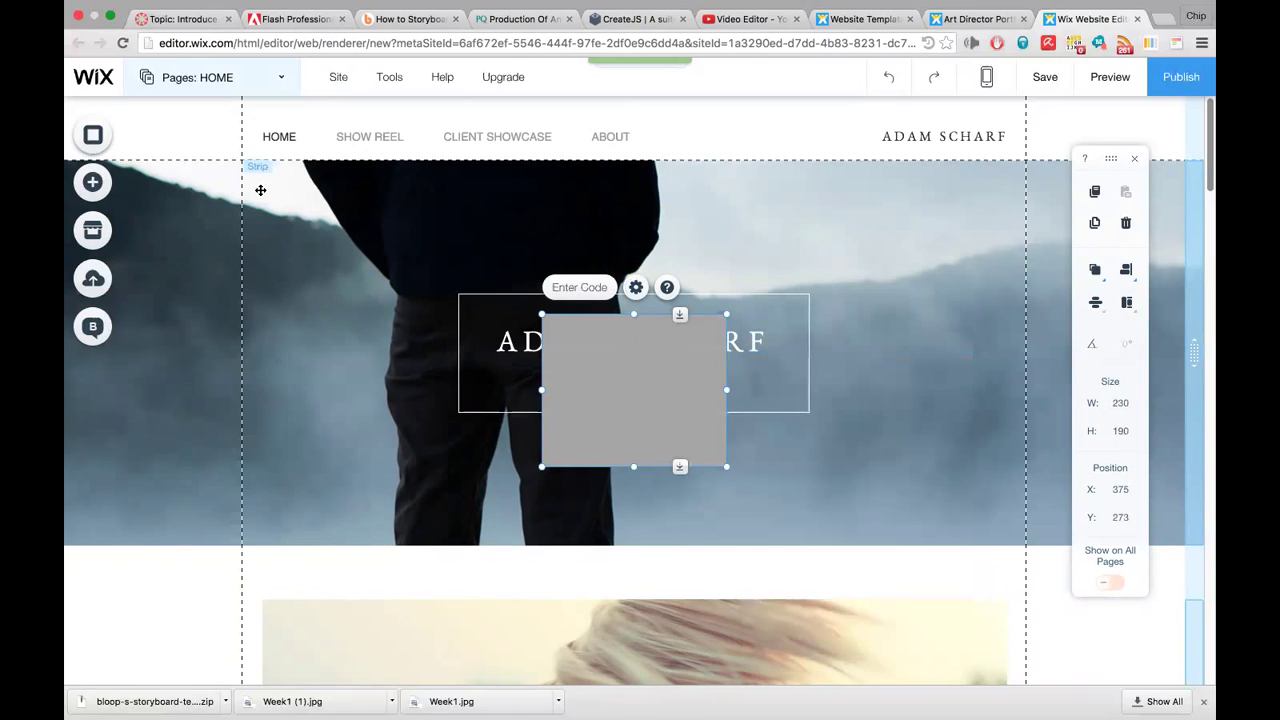
pyautogui.click(88, 181)
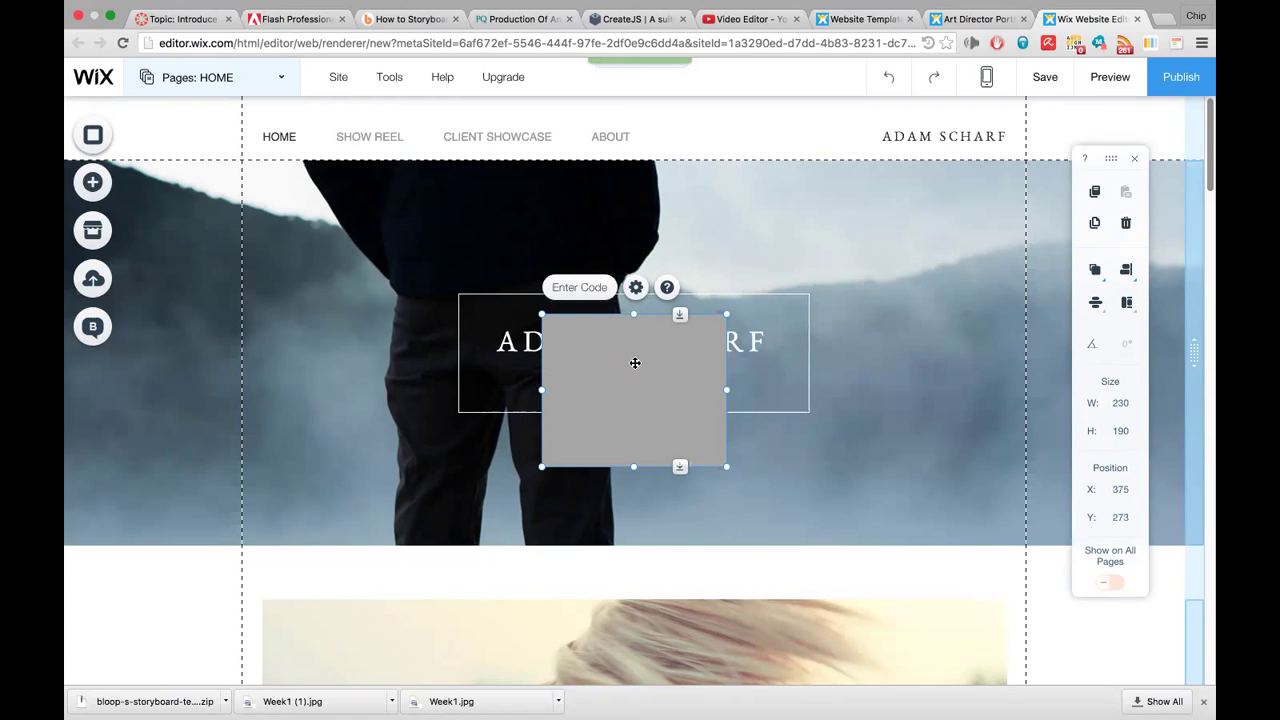
pyautogui.click(636, 287)
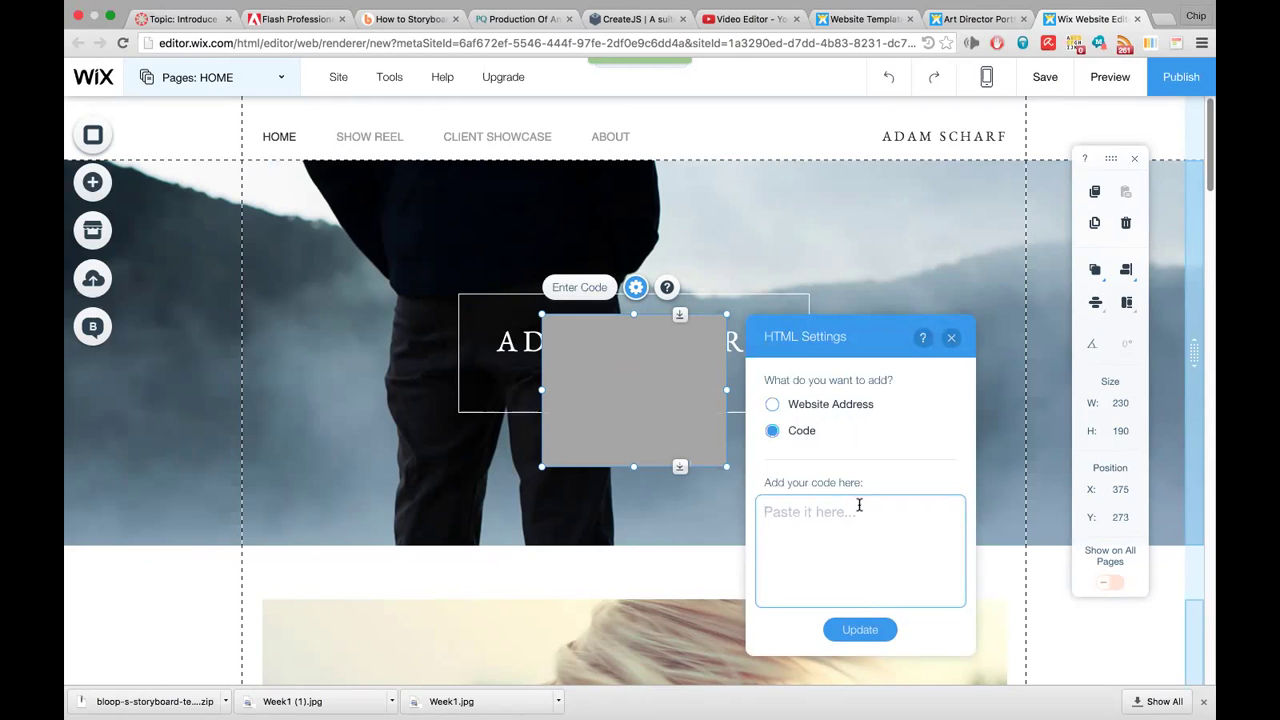
pyautogui.hotkey('ctrl', 'Up')
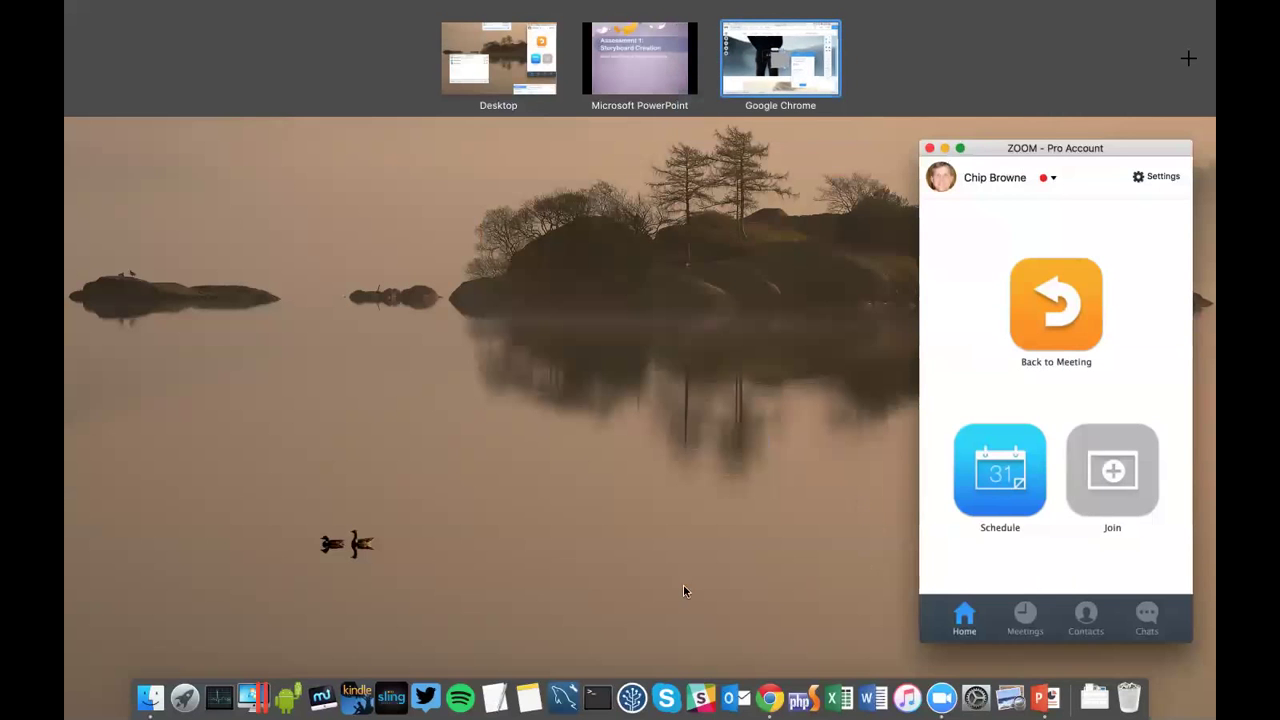
# Go back to the Chrome window showing the Wix HTML settings and open a blank new tab
pyautogui.click(770, 62)
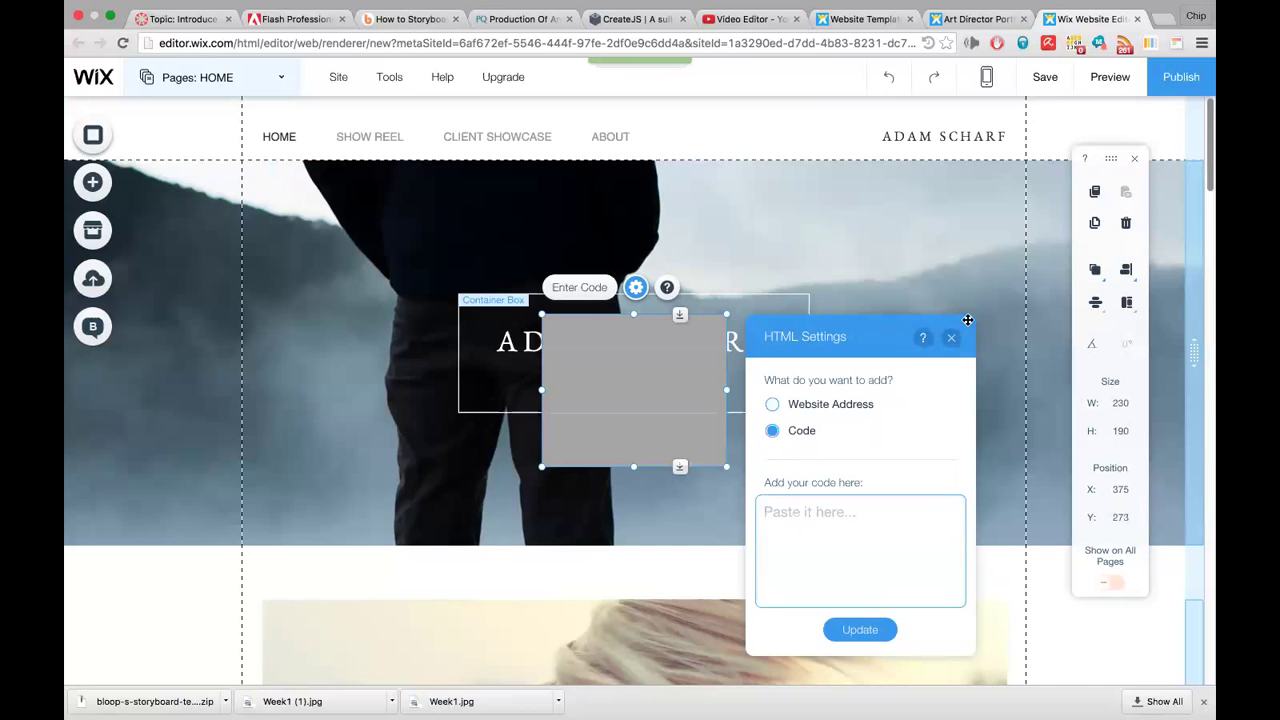
pyautogui.click(1163, 20)
# Search Google for 'wix.com javascript' and open the 'Adding Javascript | Wix.com Support' result
pyautogui.write('wix.')
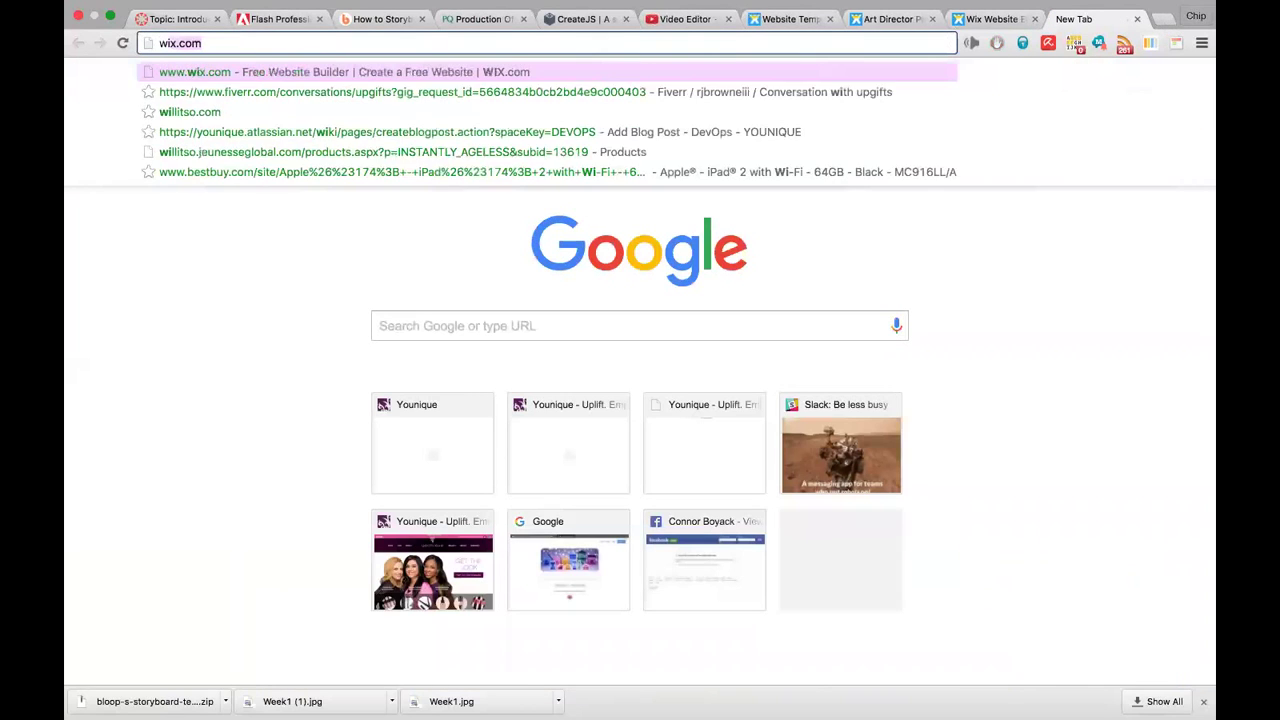
pyautogui.write('com java')
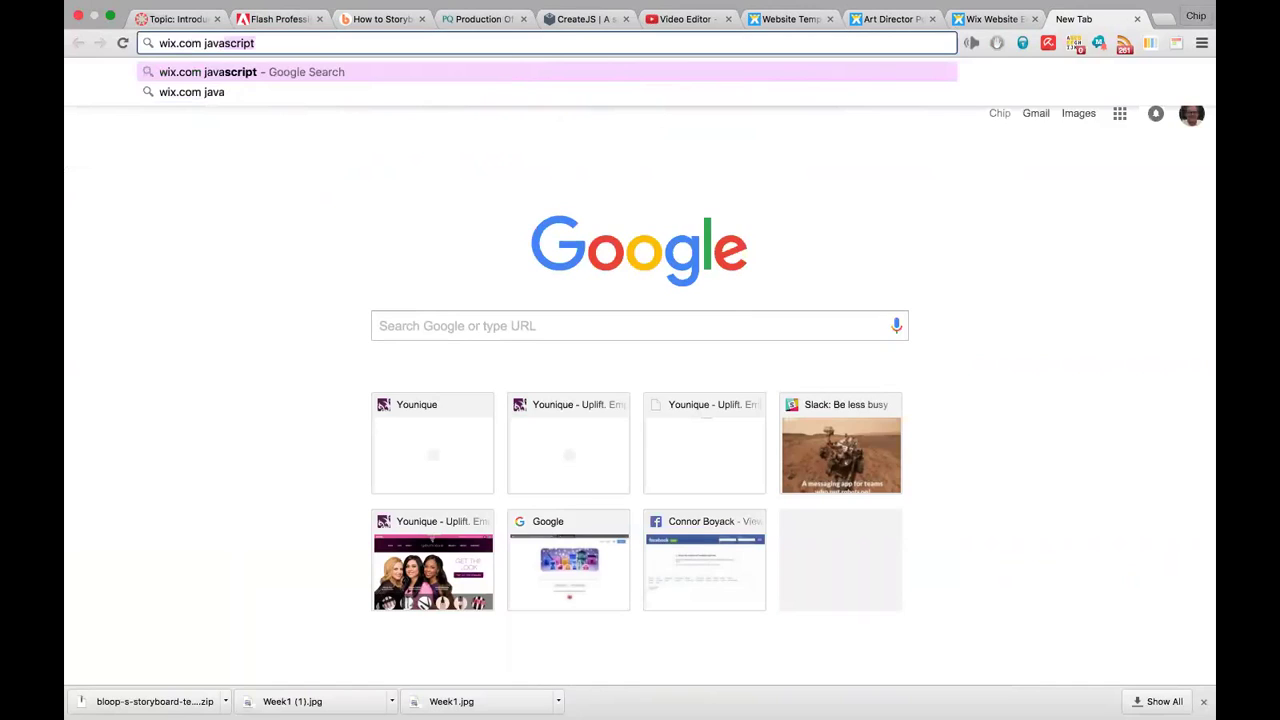
pyautogui.press('Return')
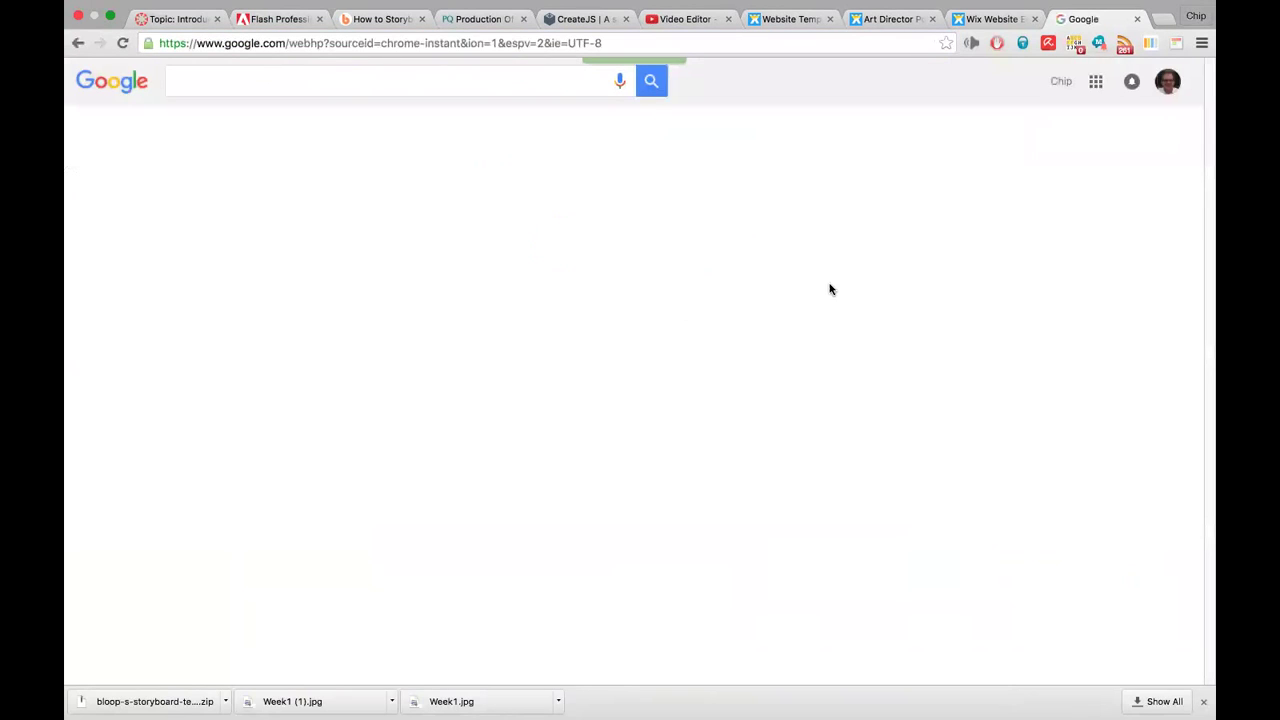
pyautogui.click(295, 204)
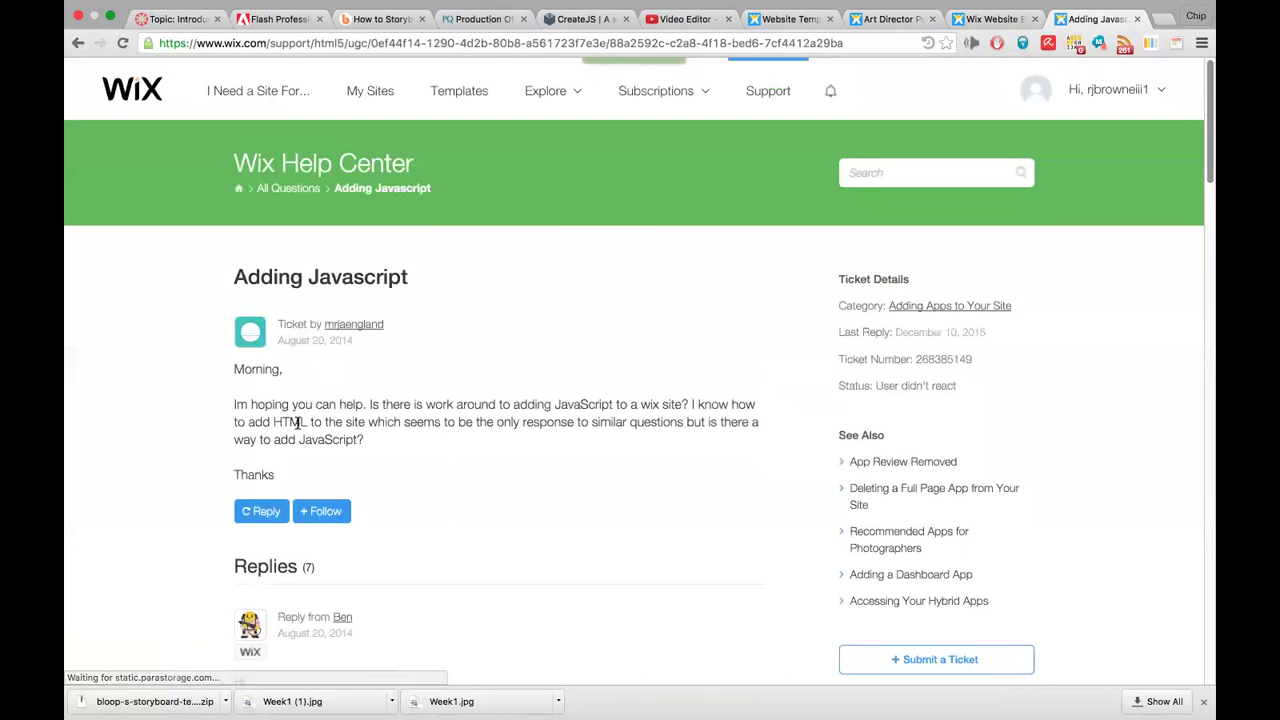
# Read through the Adding Javascript thread's reply and follow its 'HTML app' link
pyautogui.scroll(-3, 545, 485)
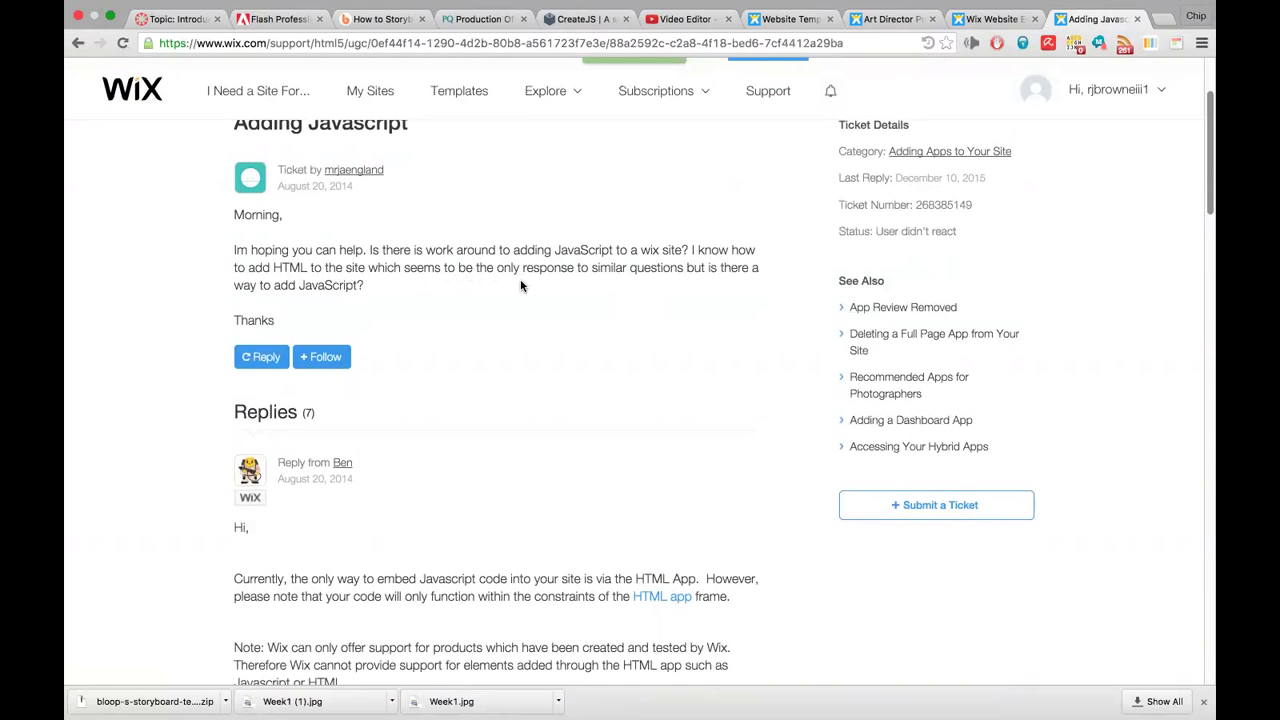
pyautogui.scroll(-1, 462, 390)
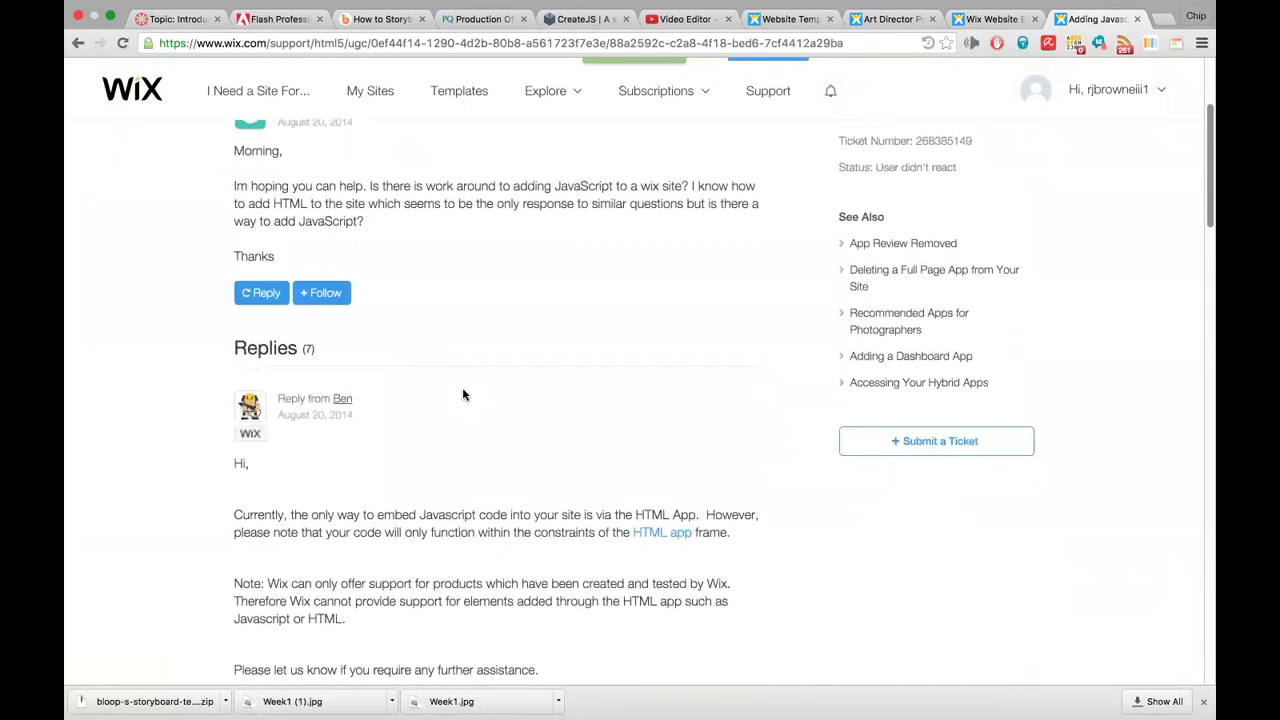
pyautogui.scroll(-1, 463, 394)
pyautogui.scroll(1, 463, 394)
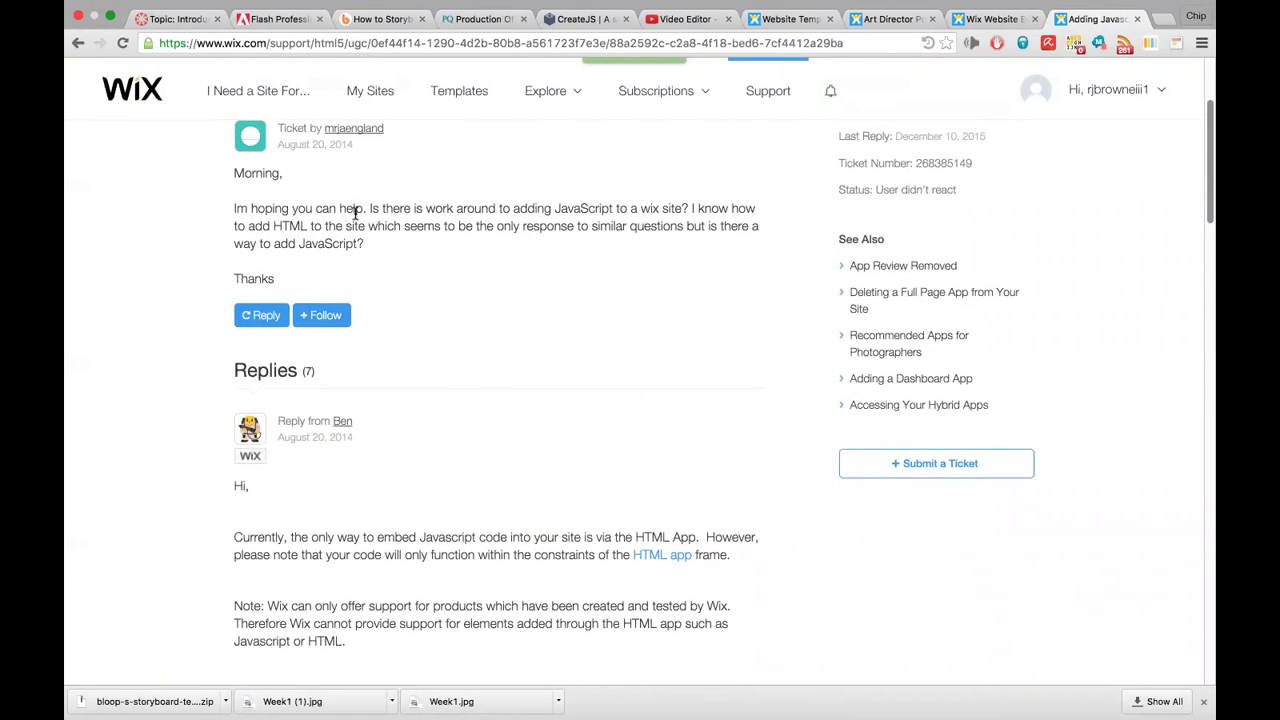
pyautogui.scroll(-1, 580, 356)
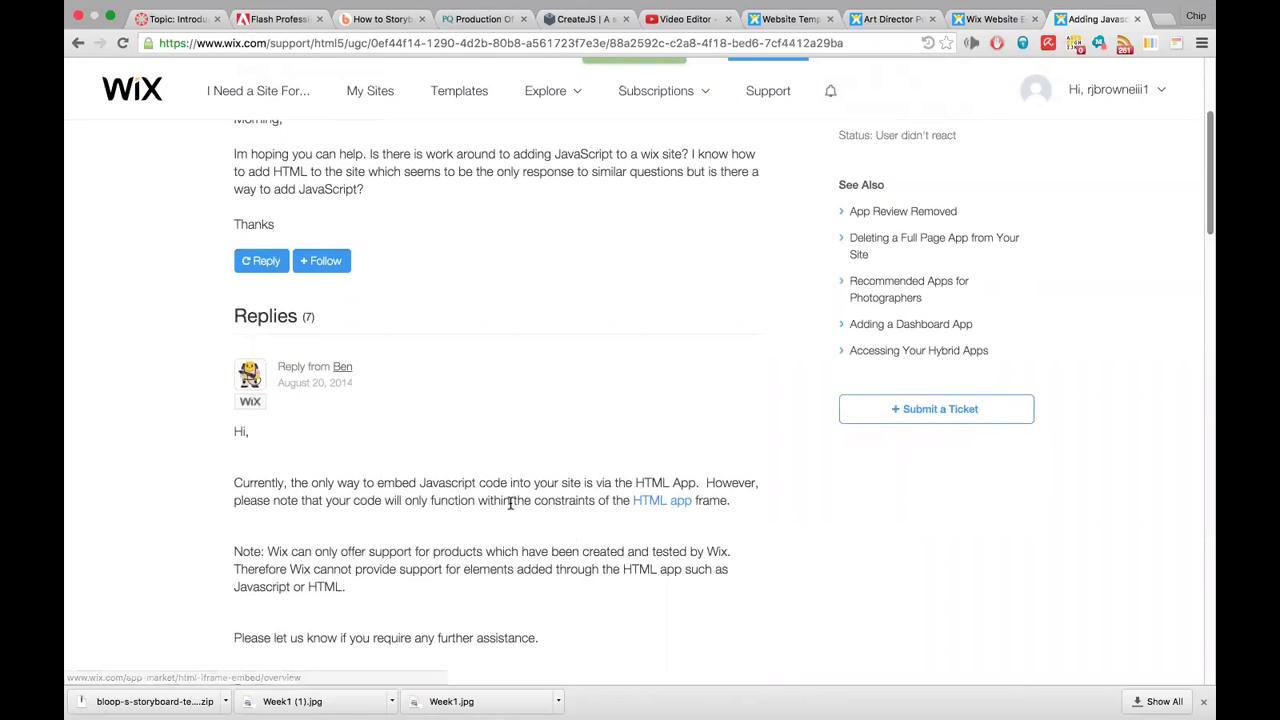
pyautogui.scroll(-1, 508, 500)
pyautogui.scroll(-1, 508, 500)
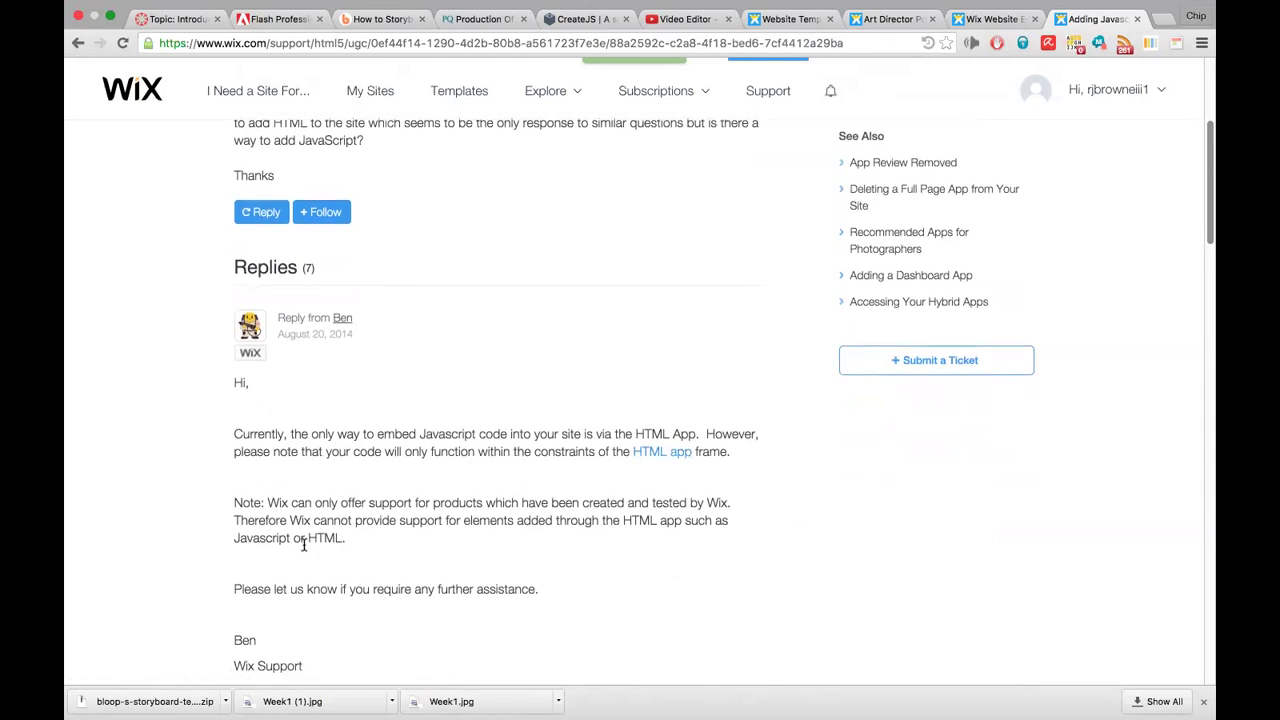
pyautogui.scroll(-3, 289, 464)
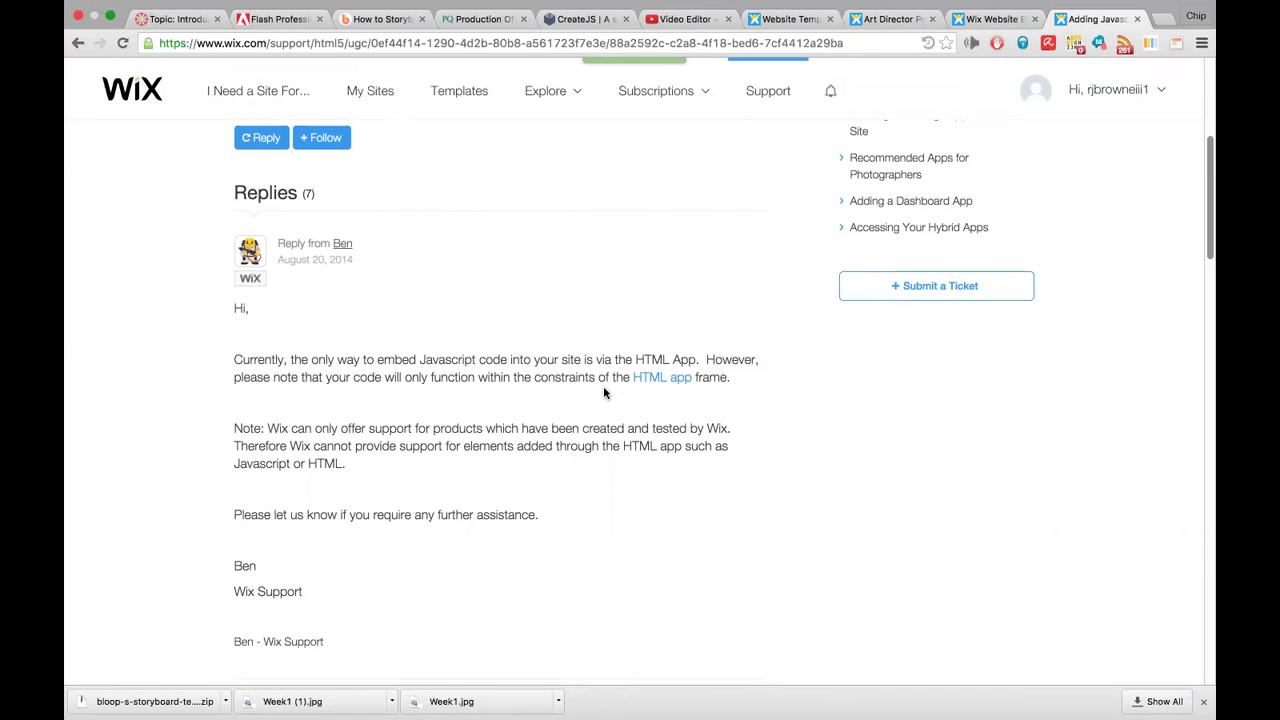
pyautogui.click(665, 379)
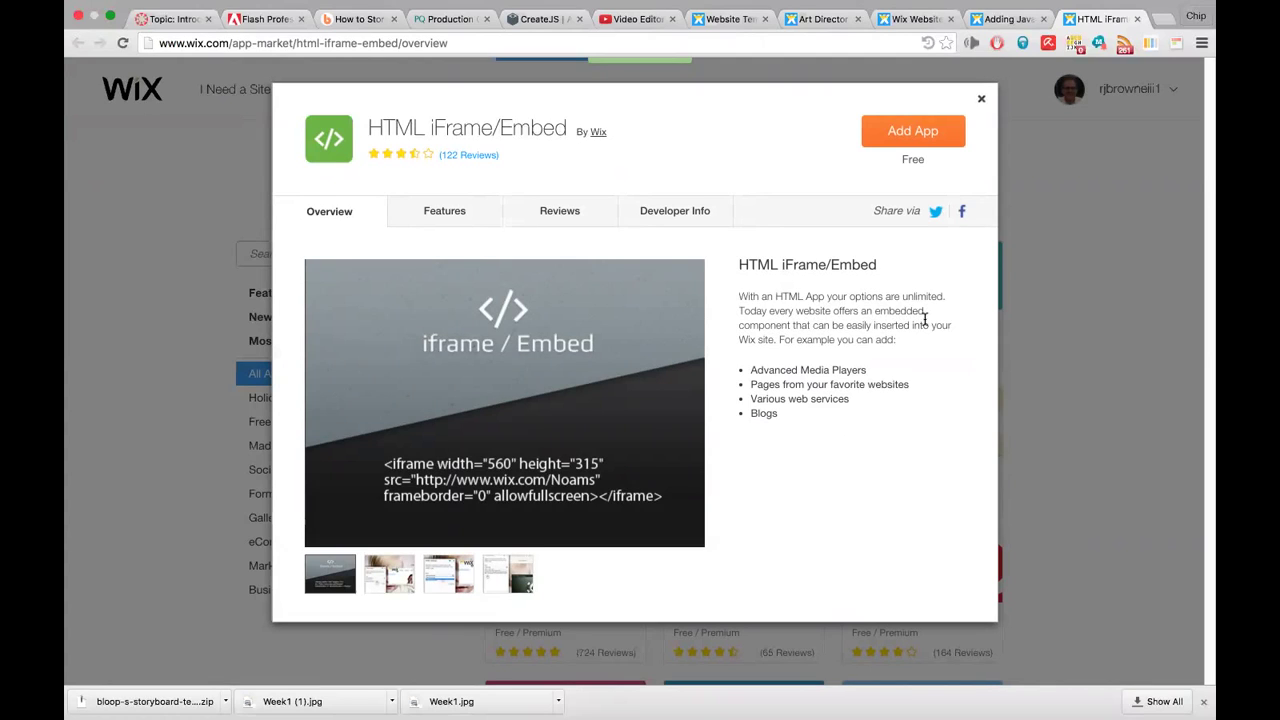
# Start adding the HTML iFrame/Embed app via Choose a Template, then view the app's Features
pyautogui.click(924, 135)
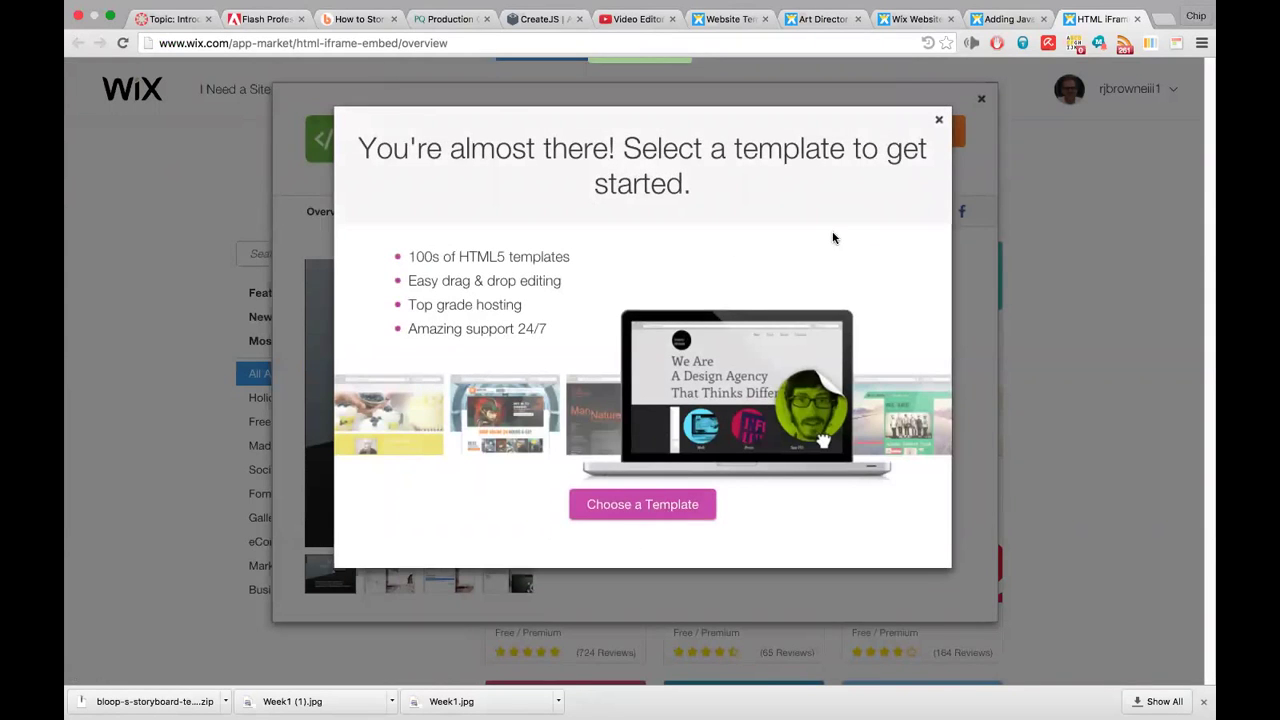
pyautogui.click(653, 501)
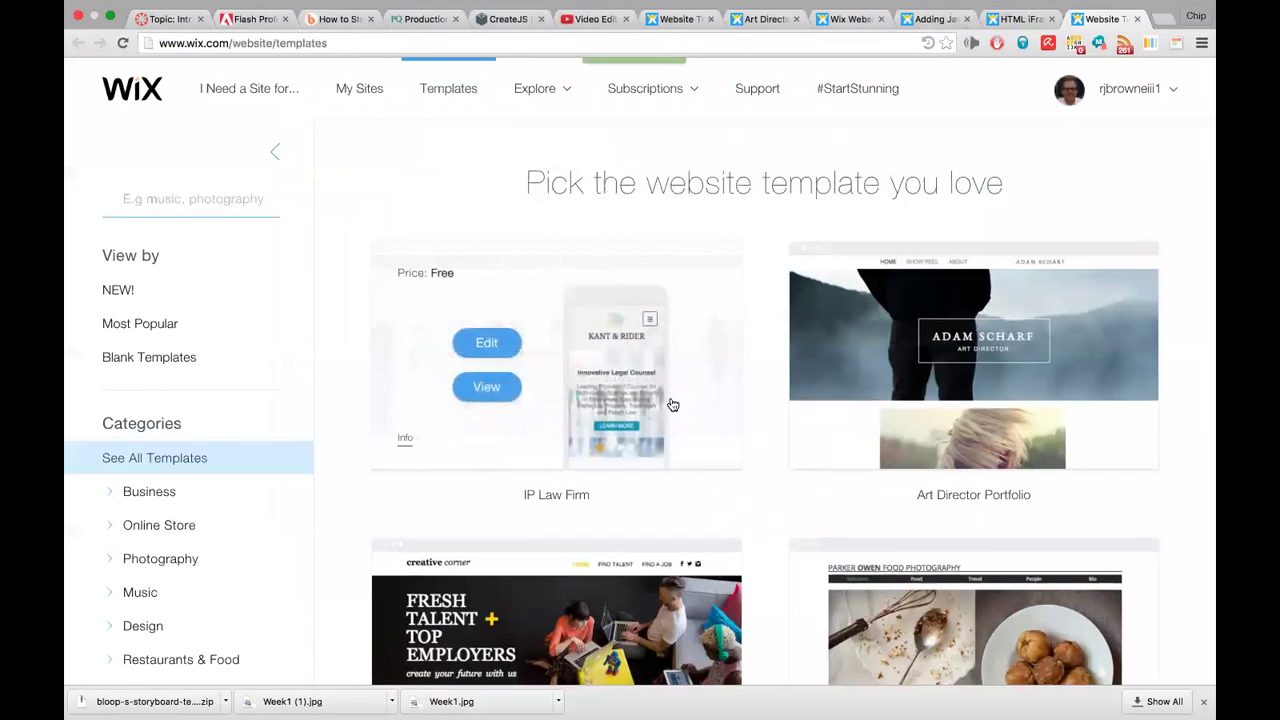
pyautogui.click(1018, 19)
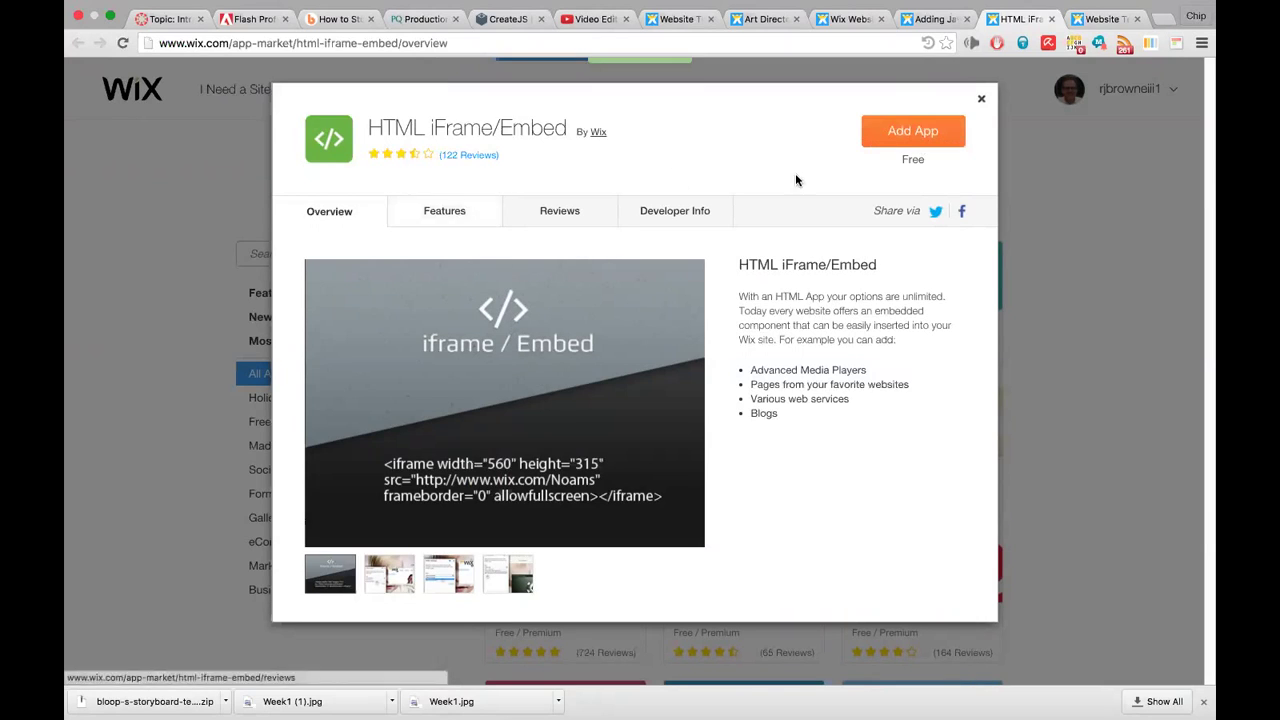
pyautogui.click(446, 210)
# Read the HTML iFrame/Embed app's reviews, then return to its Overview
pyautogui.click(575, 213)
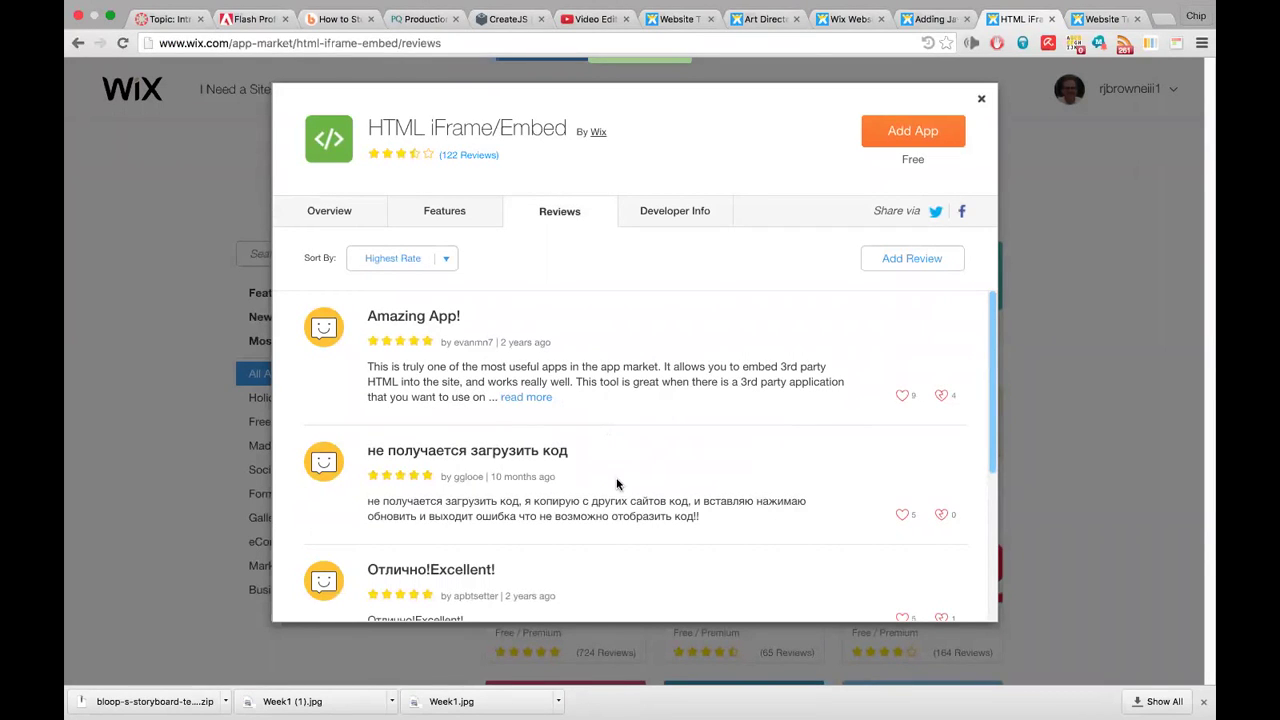
pyautogui.scroll(-3, 622, 488)
pyautogui.scroll(-1, 622, 487)
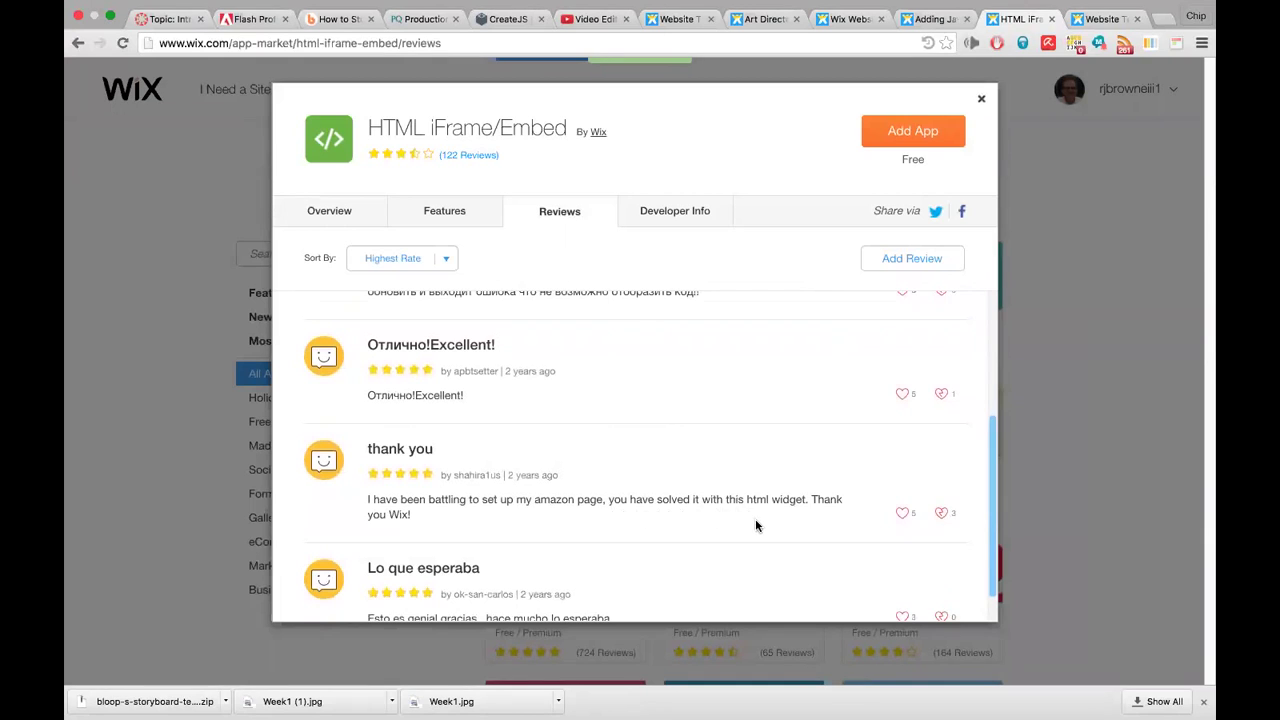
pyautogui.scroll(-1, 756, 525)
pyautogui.scroll(5, 756, 525)
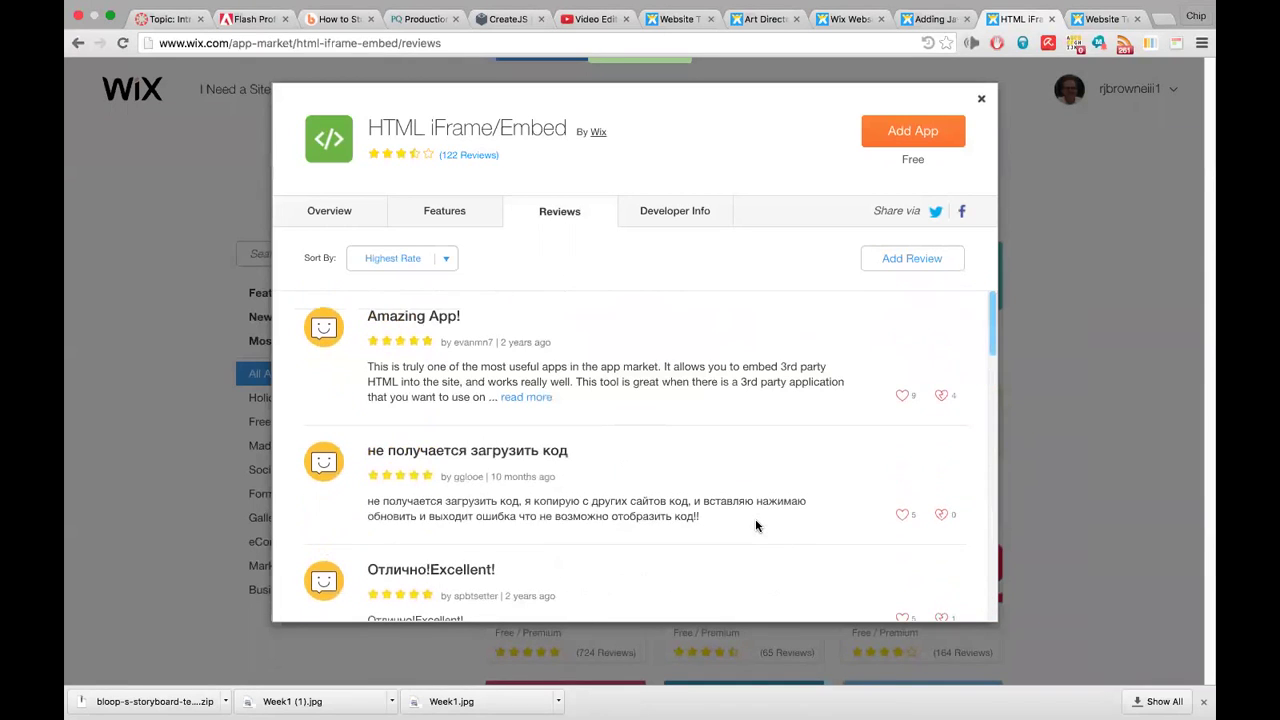
pyautogui.click(350, 214)
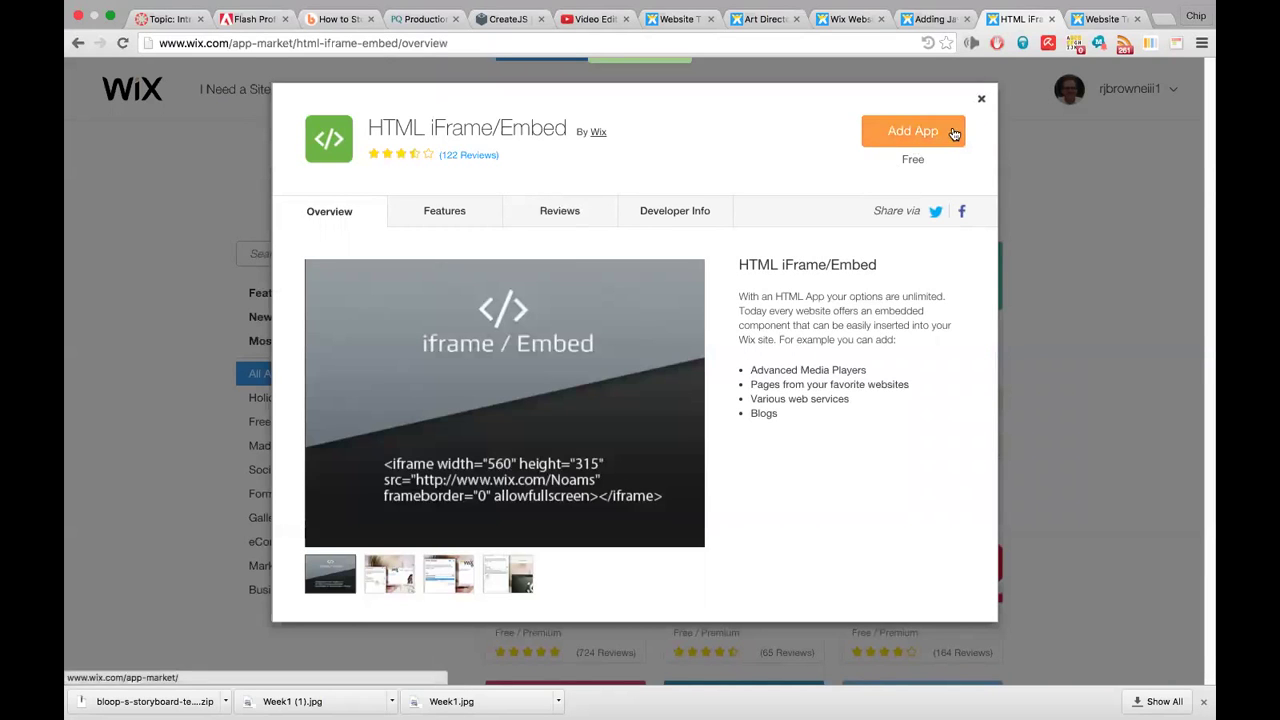
# Close the app details, browse the full App Market list, then switch to Website Templates
pyautogui.click(980, 101)
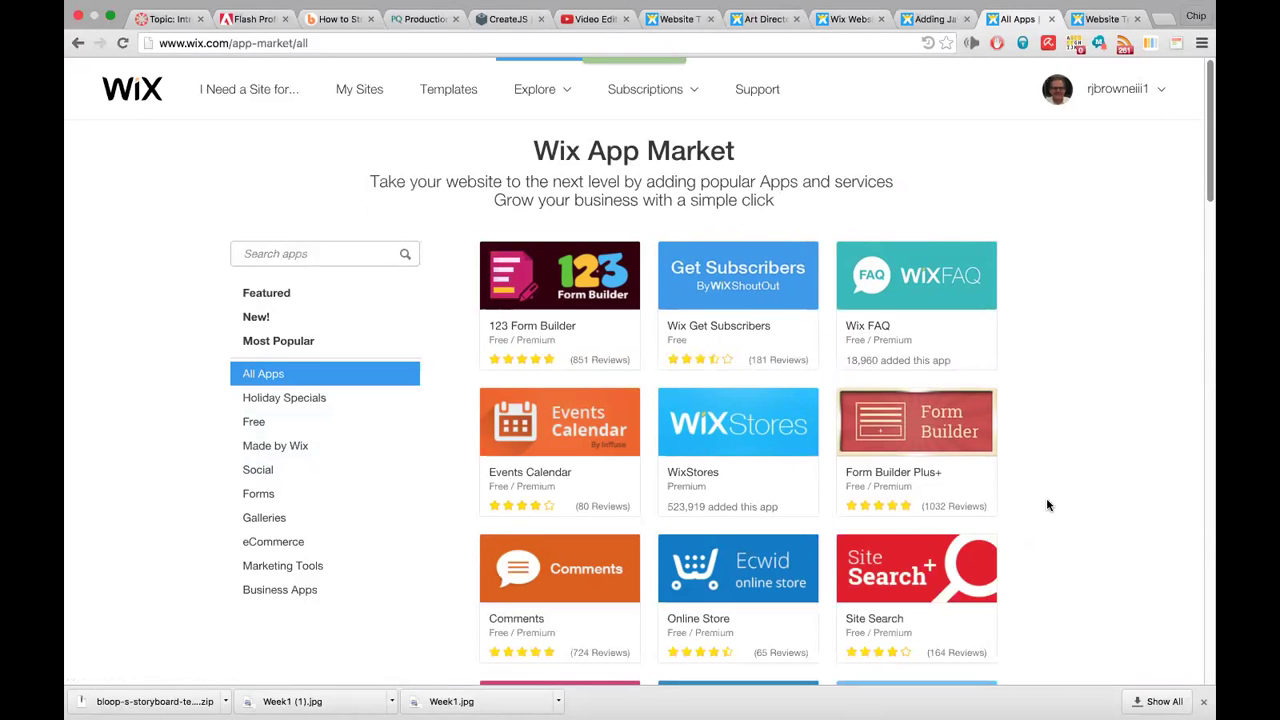
pyautogui.scroll(-5, 1048, 505)
pyautogui.scroll(-15, 1048, 505)
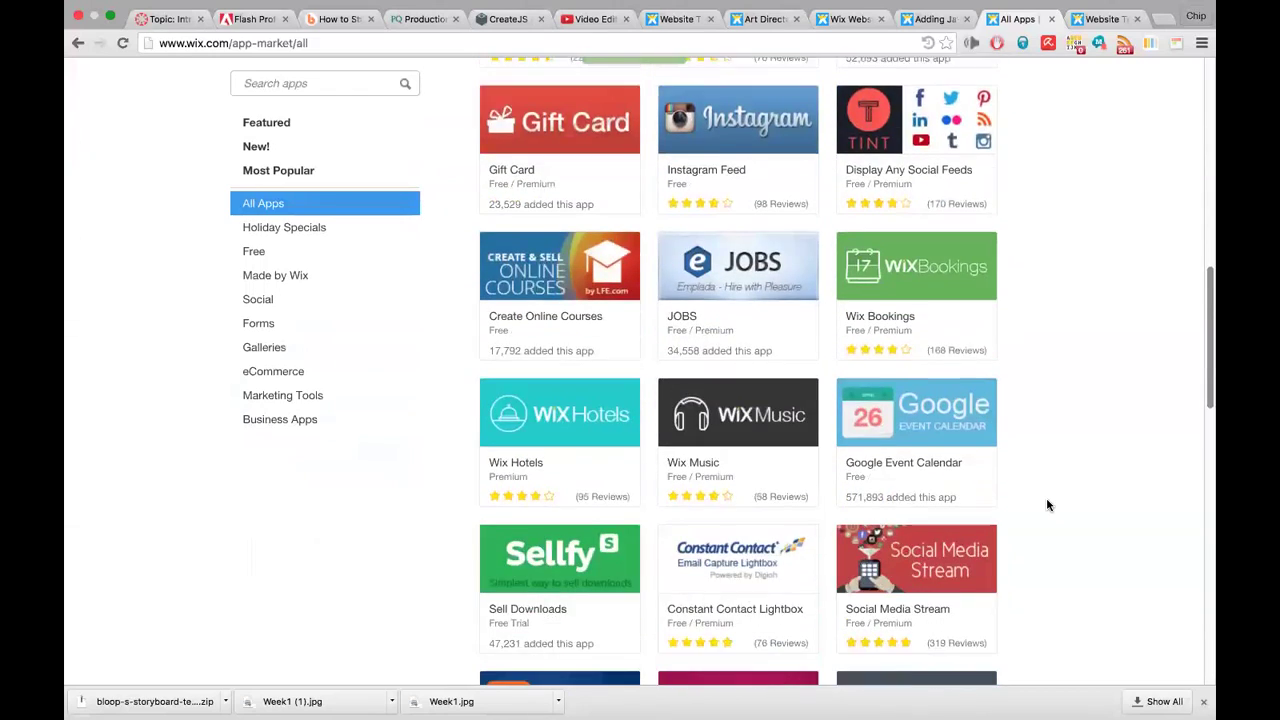
pyautogui.scroll(-5, 1048, 505)
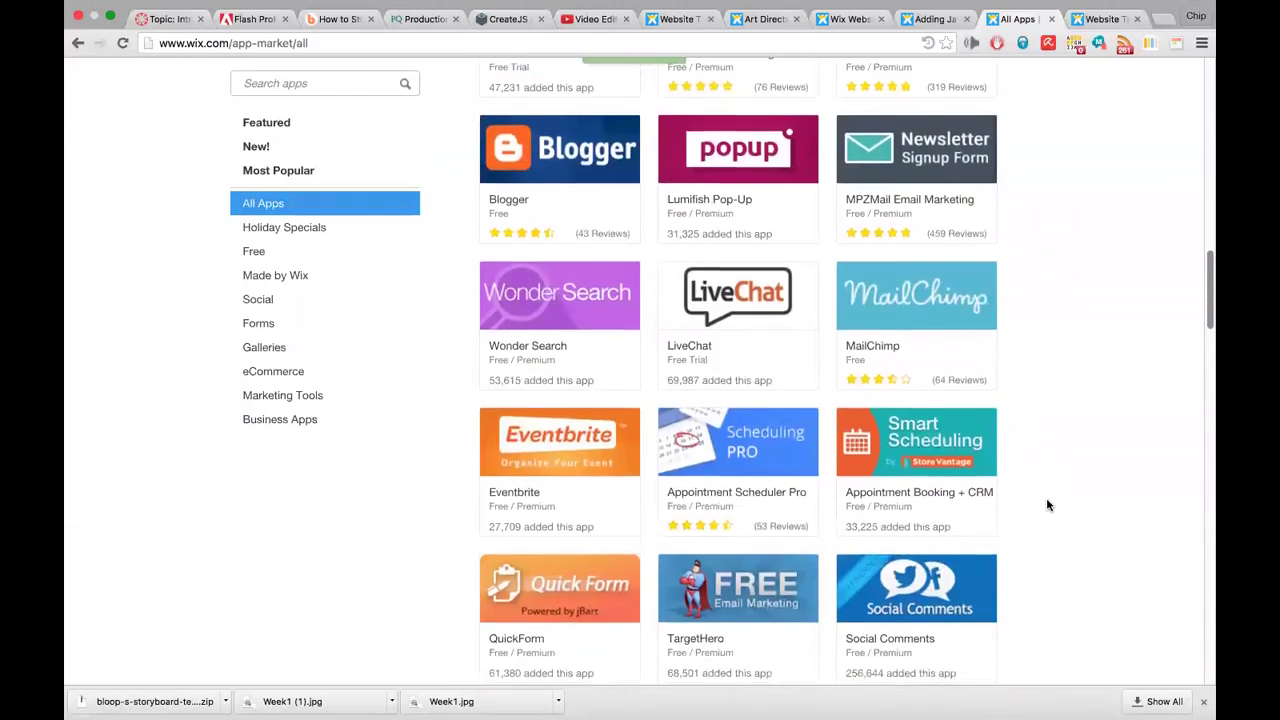
pyautogui.press('Home')
pyautogui.scroll(-1, 1048, 505)
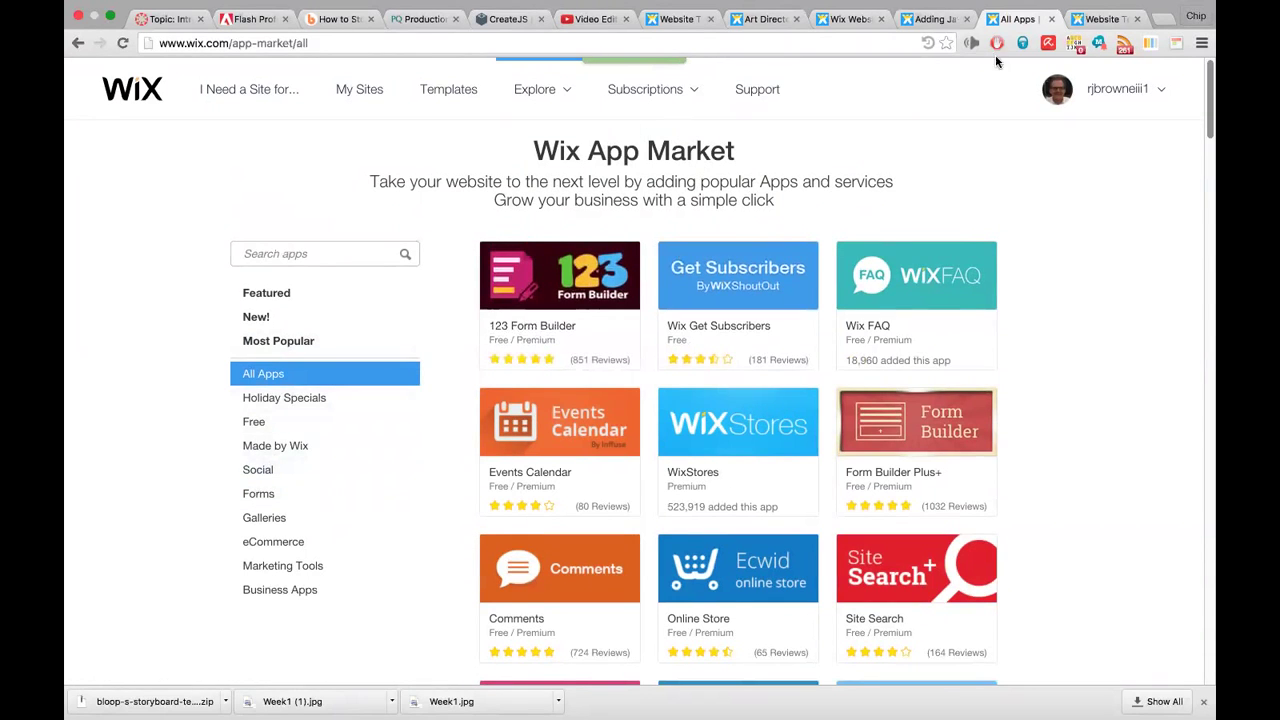
pyautogui.click(678, 19)
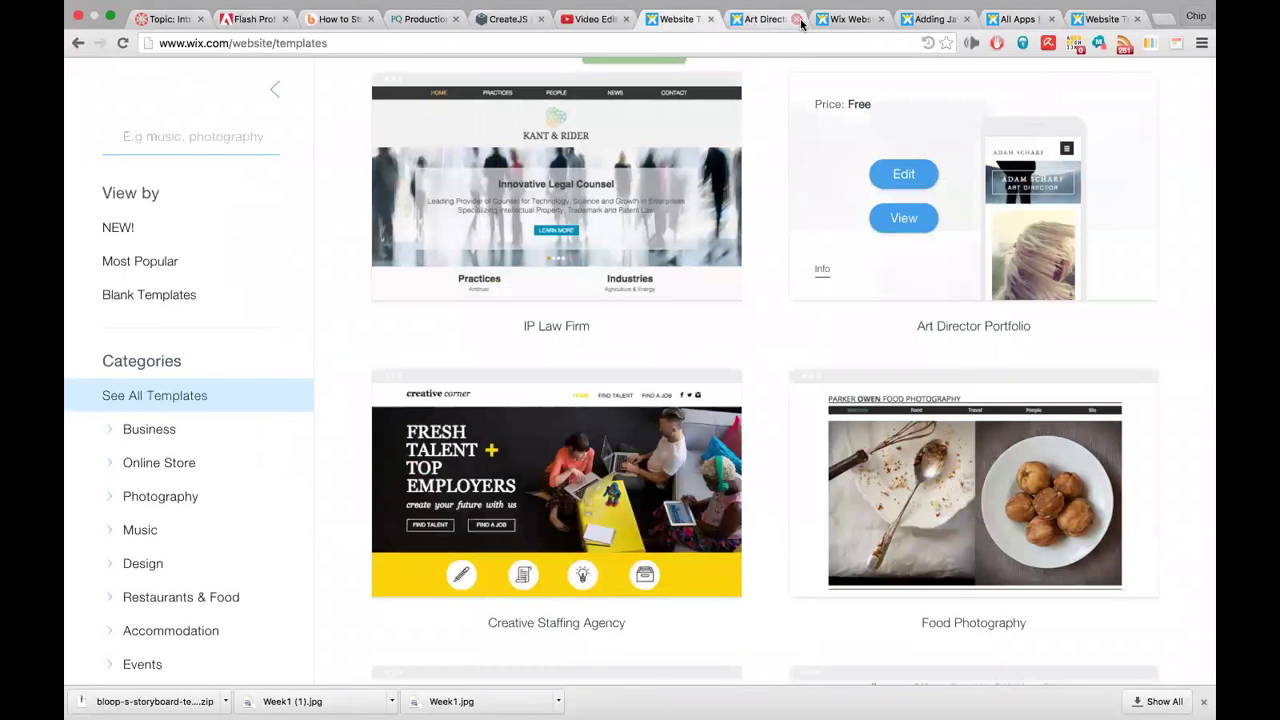
# Revisit the Adding Javascript article's HTML app link, then return to the Chrome window
pyautogui.click(930, 19)
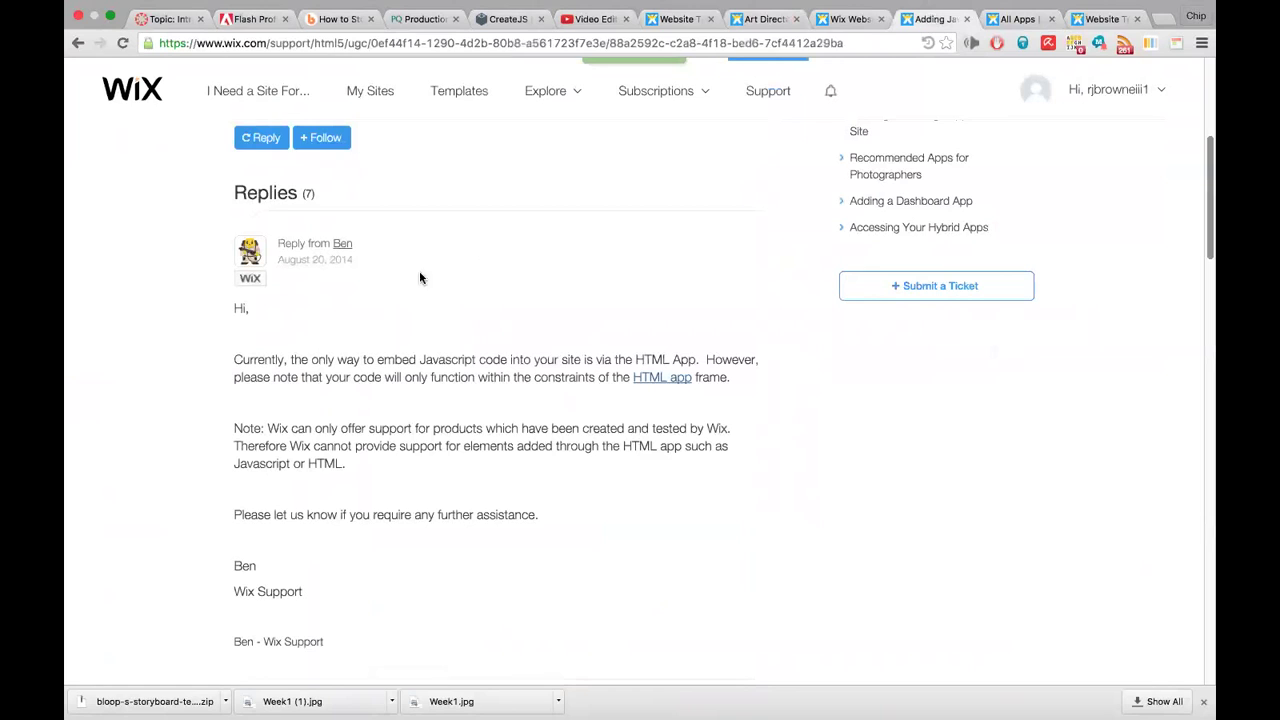
pyautogui.click(662, 378)
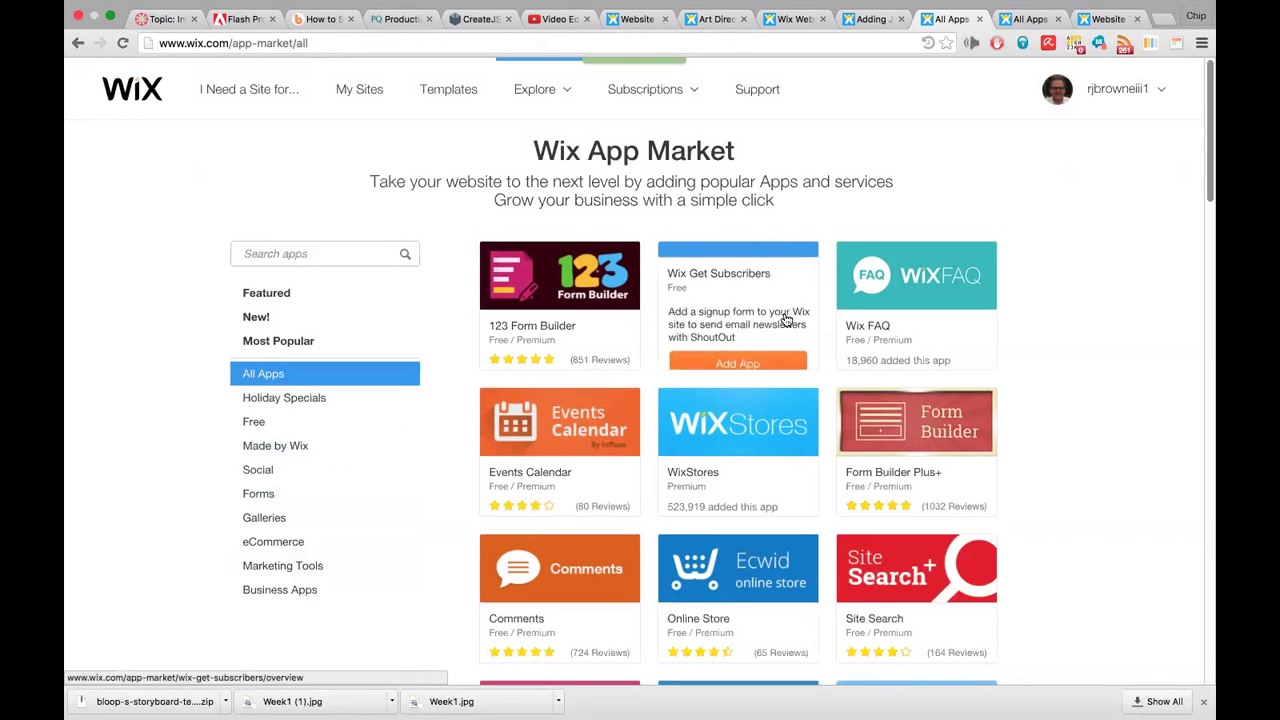
pyautogui.hotkey('ctrl', 'Up')
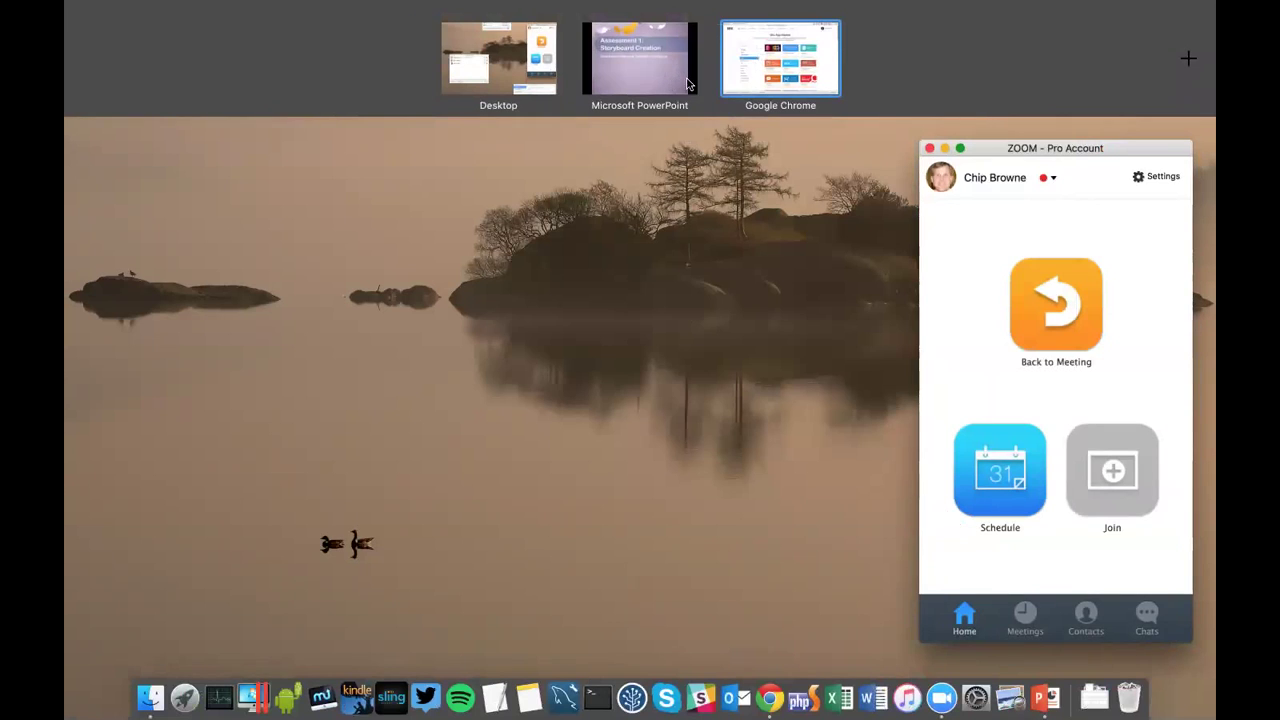
pyautogui.click(776, 70)
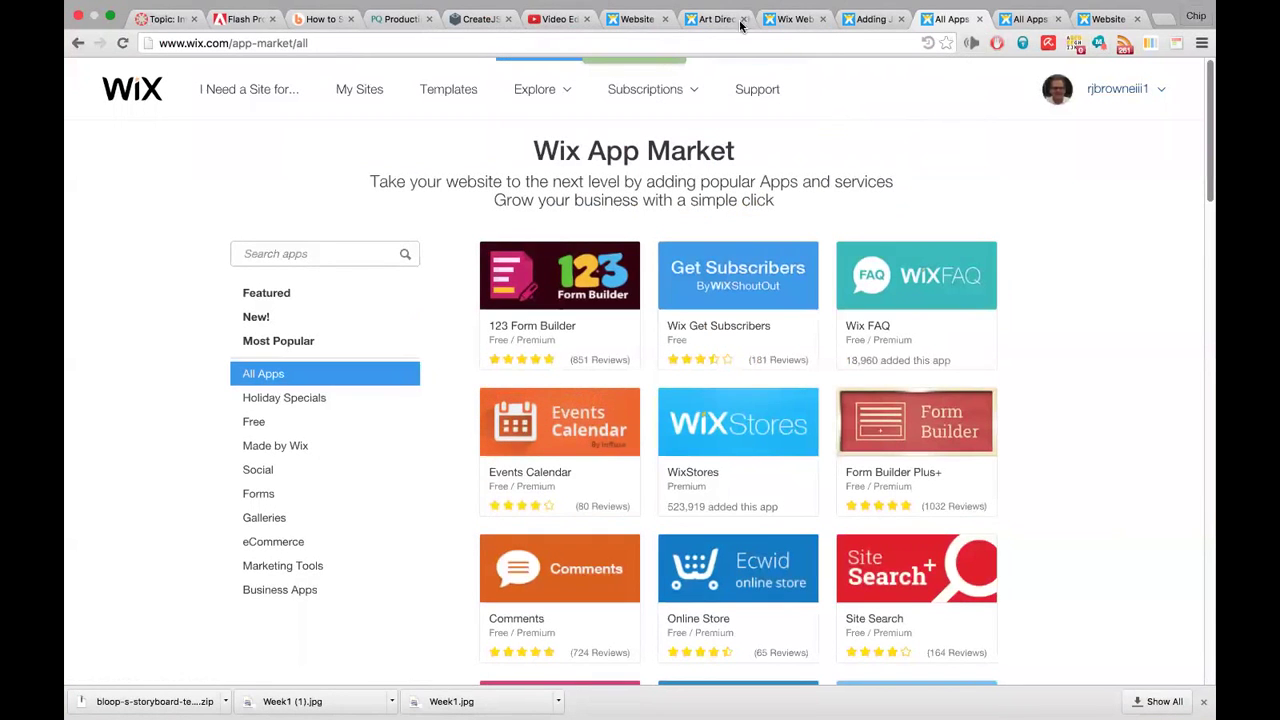
# Close the template pages, leave the Wix editor, and close the support and App Market tabs
pyautogui.click(663, 19)
pyautogui.click(663, 19)
pyautogui.click(663, 19)
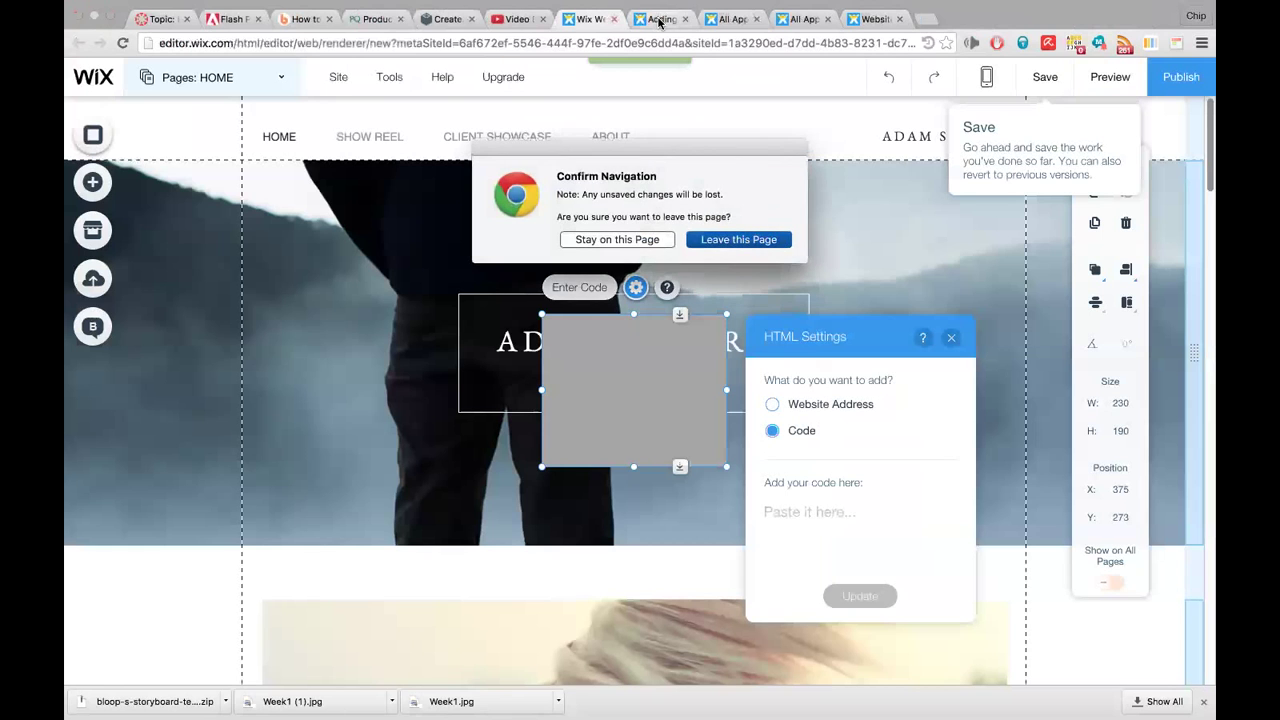
pyautogui.click(734, 240)
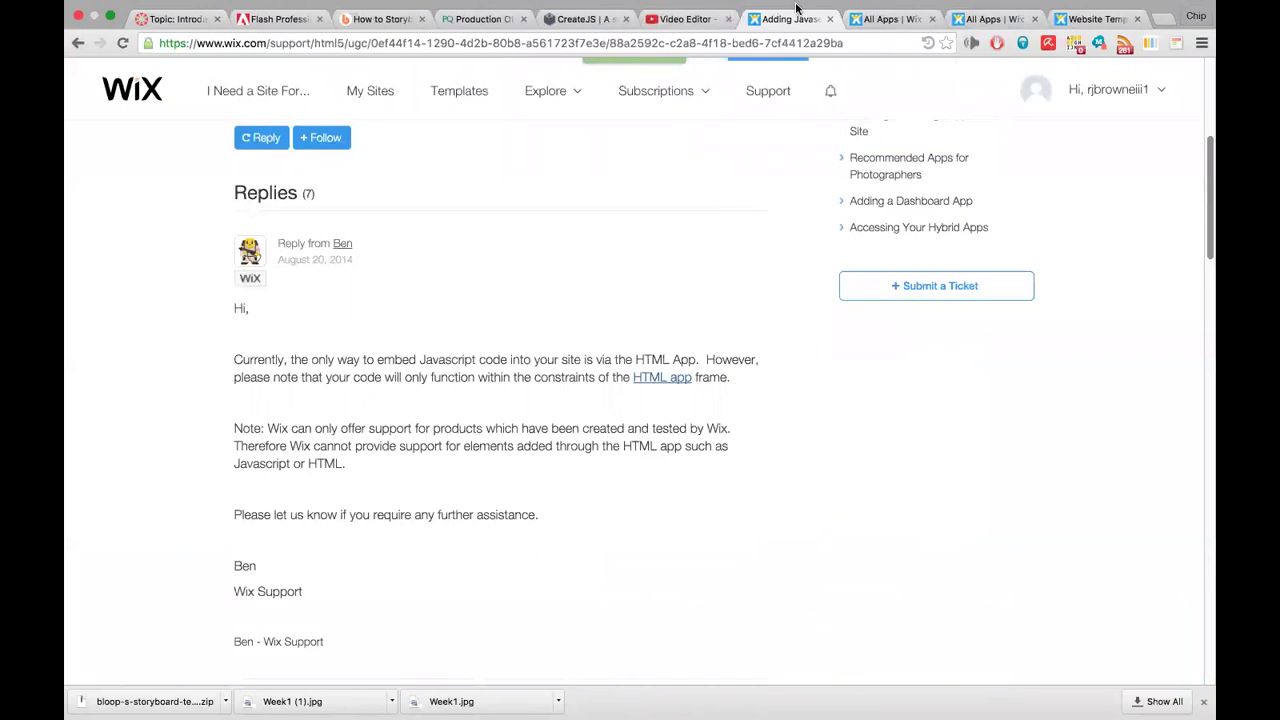
pyautogui.click(830, 19)
pyautogui.click(830, 19)
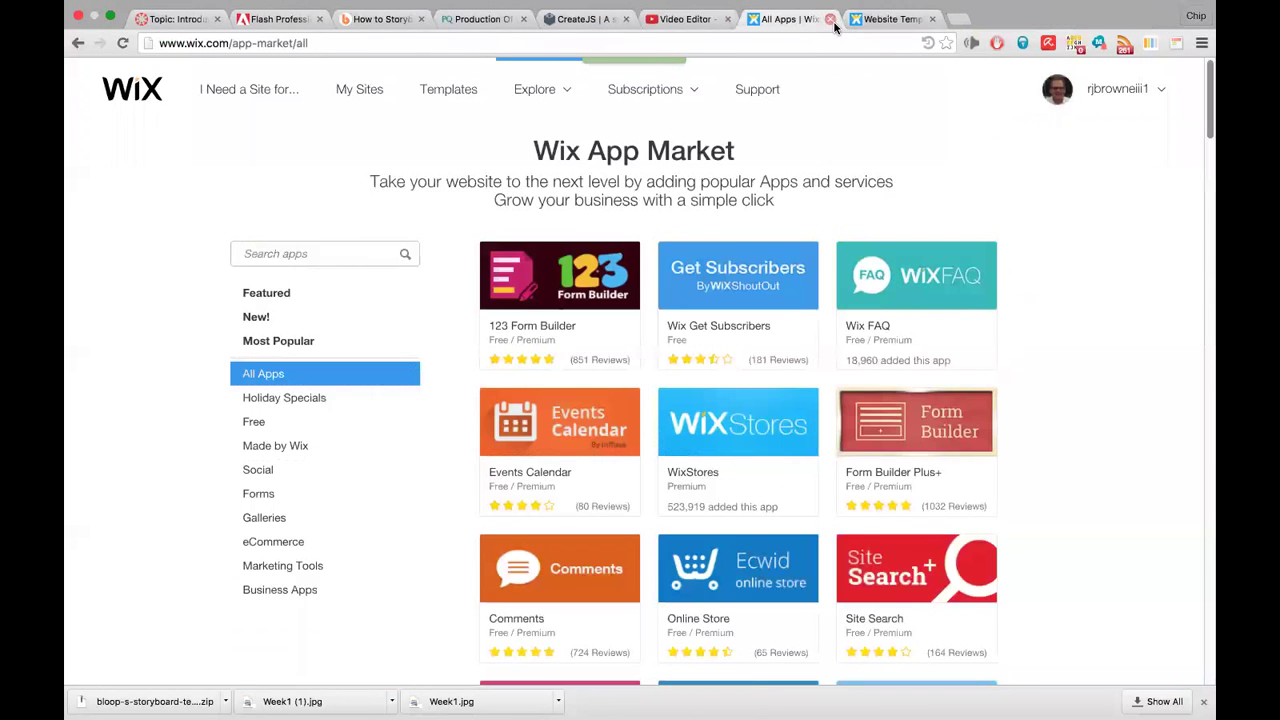
pyautogui.click(830, 19)
pyautogui.click(830, 19)
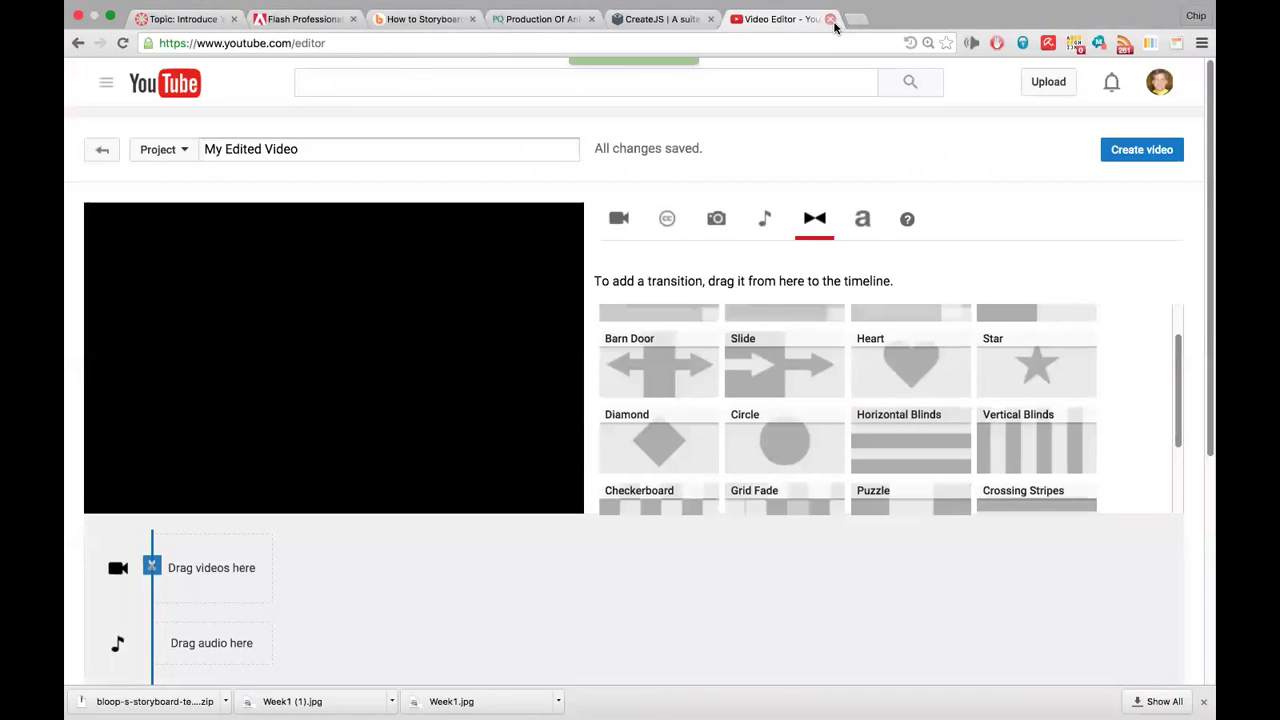
# Close the YouTube Video Editor, CreateJS, ProQuest, storyboard article and Flash Professional Help tabs
pyautogui.click(830, 19)
pyautogui.click(830, 19)
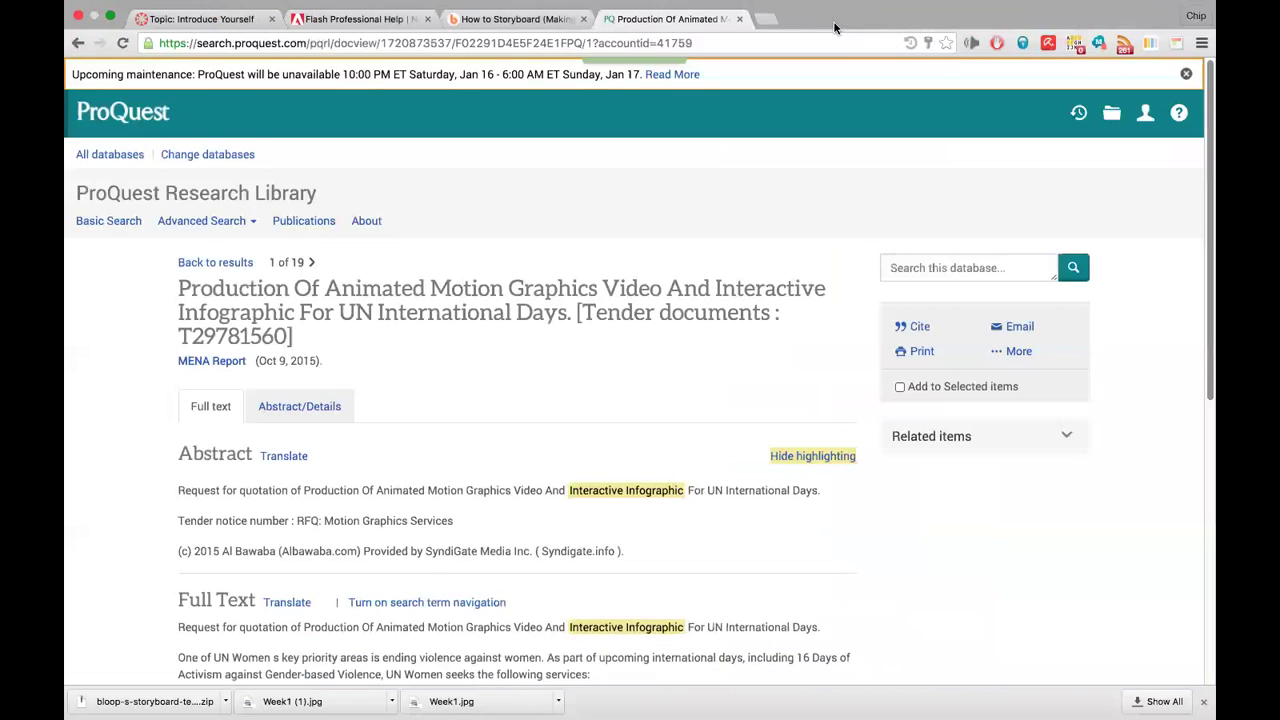
pyautogui.click(739, 19)
pyautogui.click(584, 19)
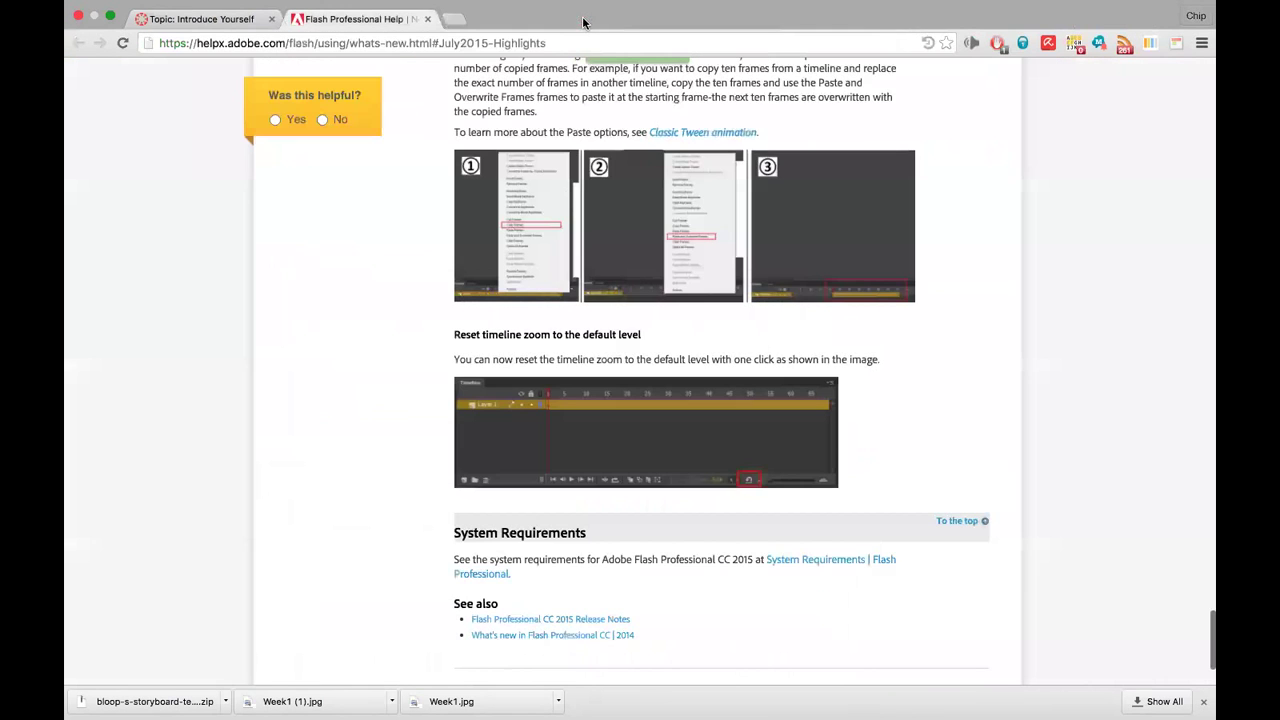
pyautogui.scroll(2, 283, 99)
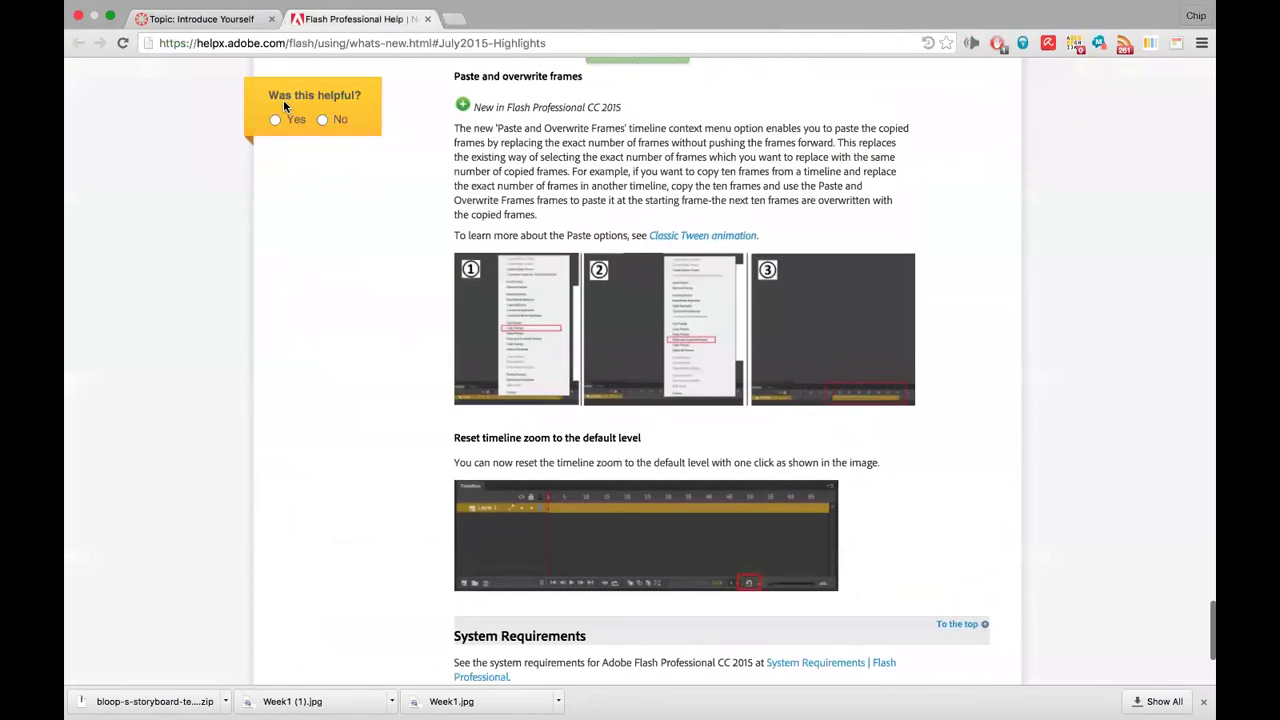
pyautogui.scroll(4, 335, 72)
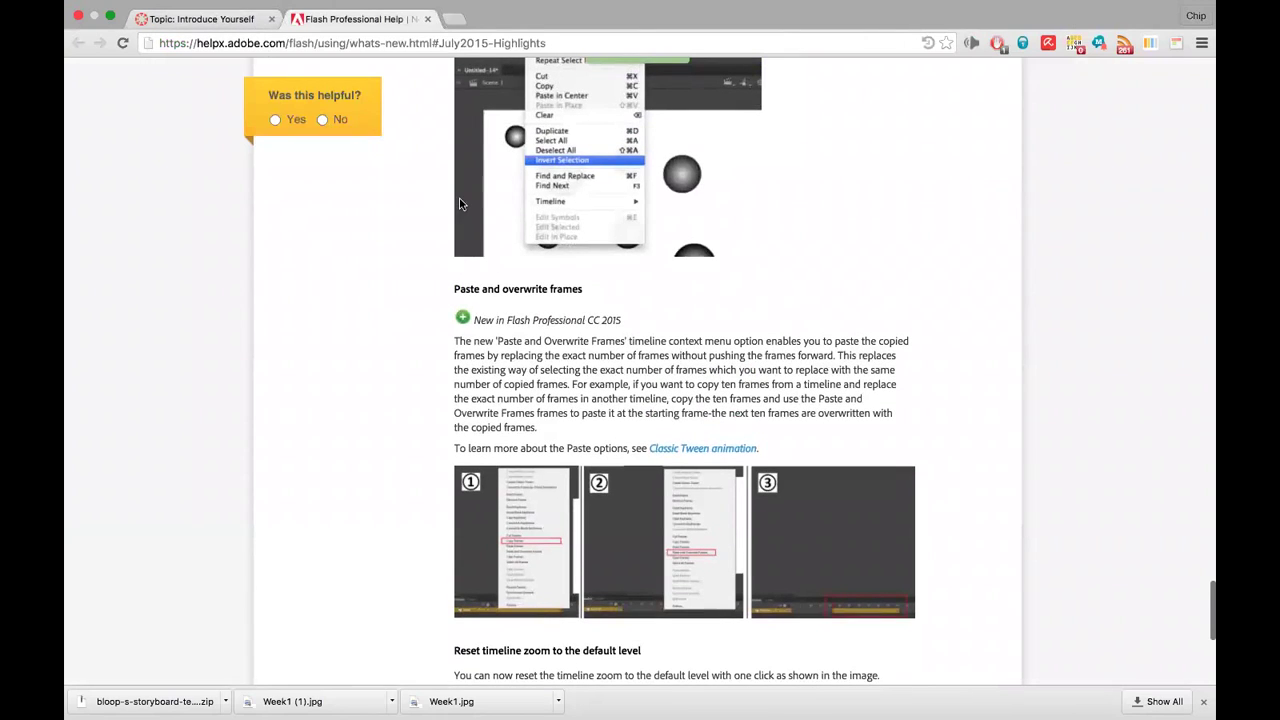
pyautogui.scroll(15, 459, 198)
pyautogui.scroll(2, 459, 197)
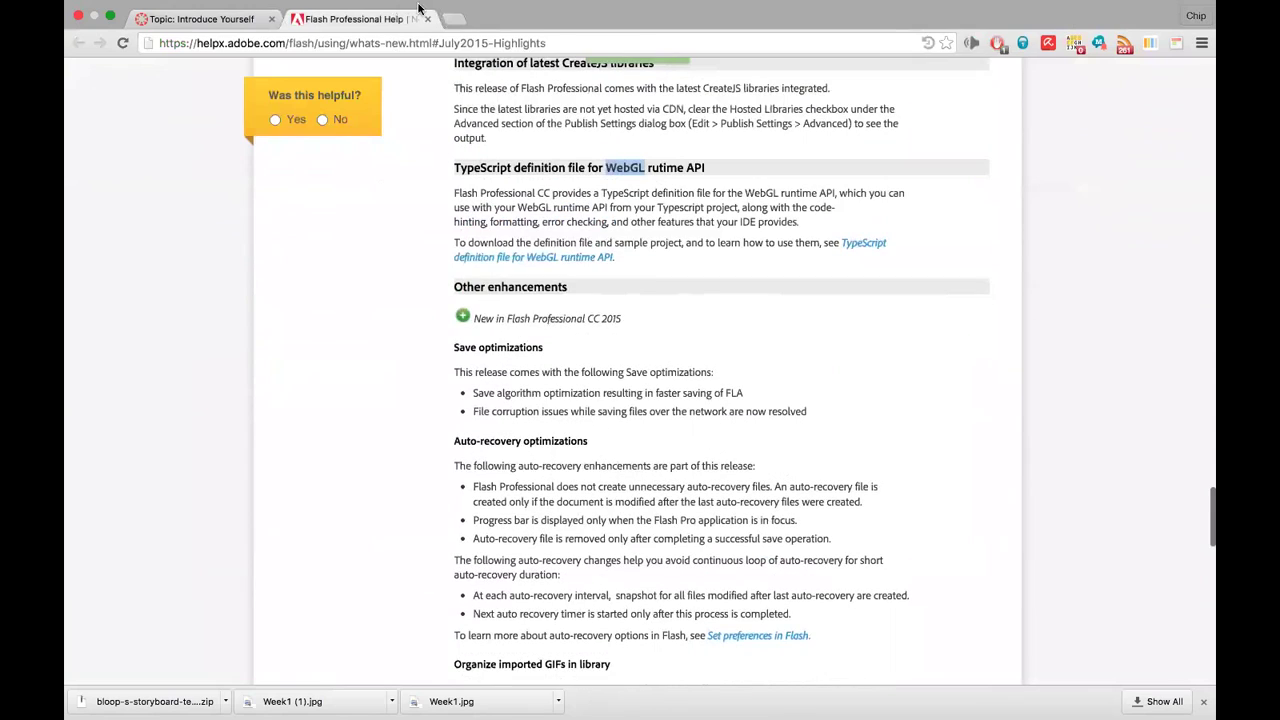
pyautogui.click(427, 18)
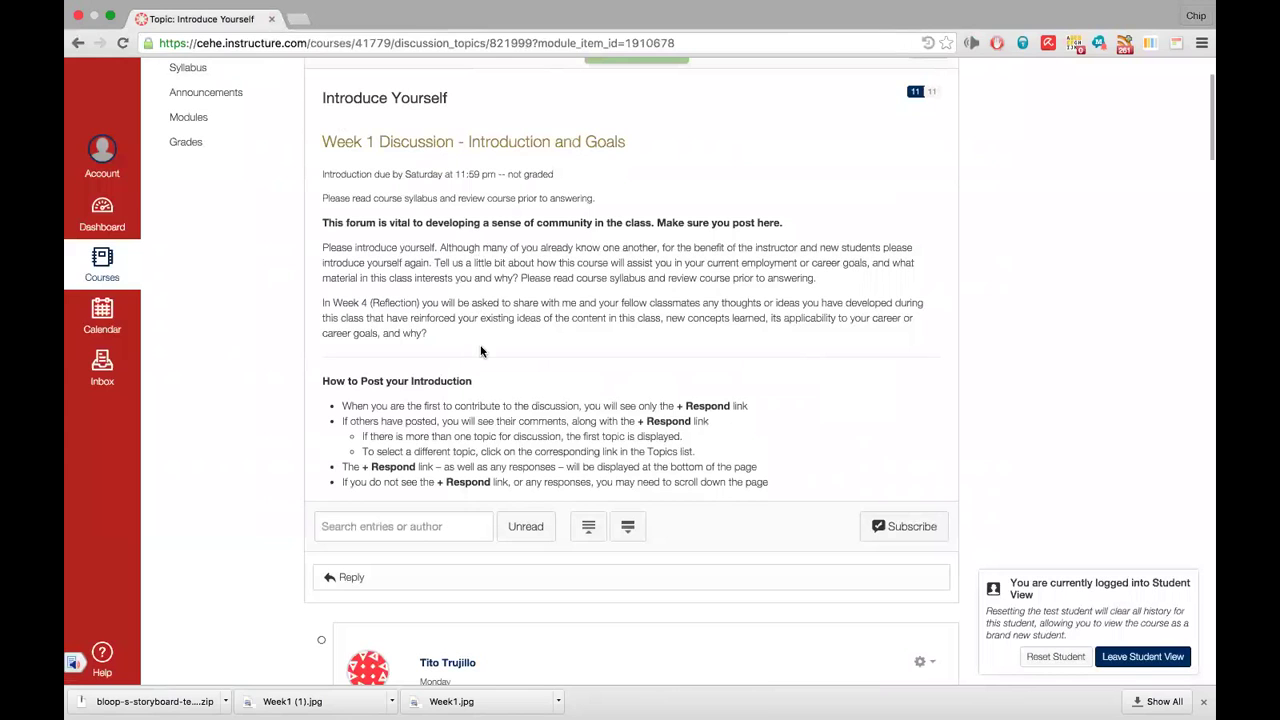
# Open the Animation Scripting course home from the discussion, then show all desktops
pyautogui.scroll(-2, 484, 352)
pyautogui.scroll(-1, 646, 457)
pyautogui.scroll(4, 646, 458)
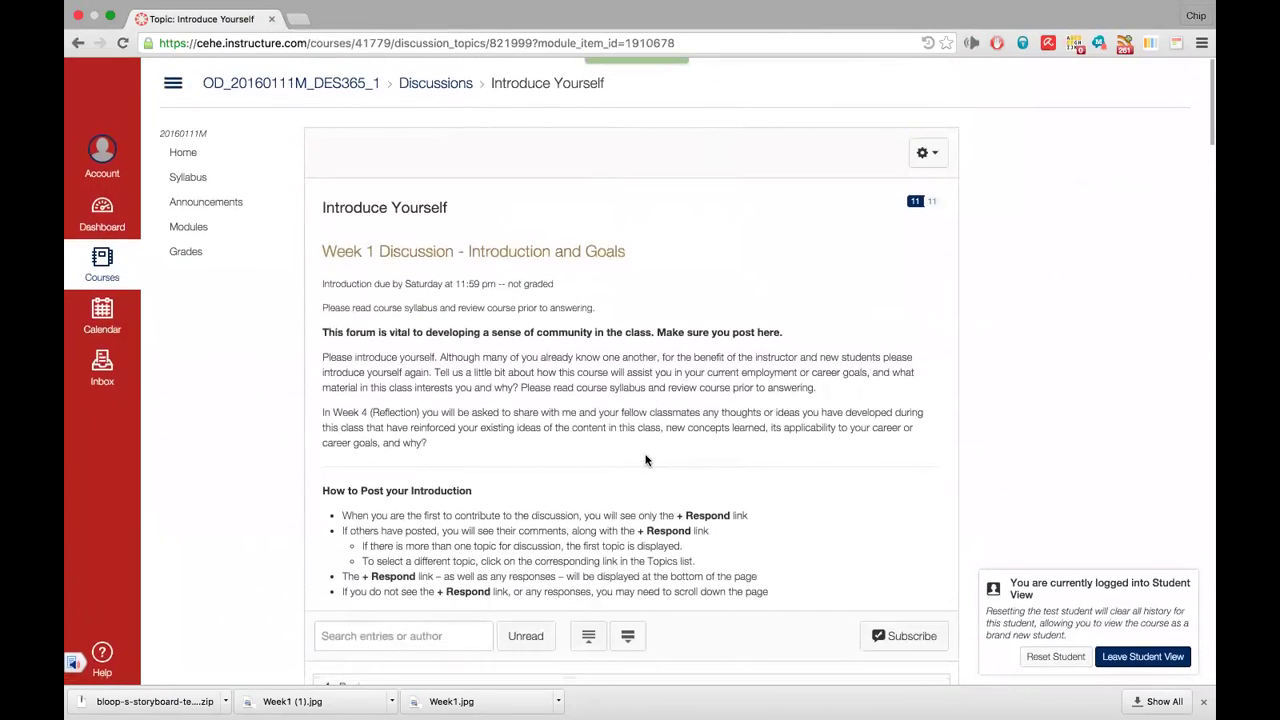
pyautogui.scroll(-5, 646, 459)
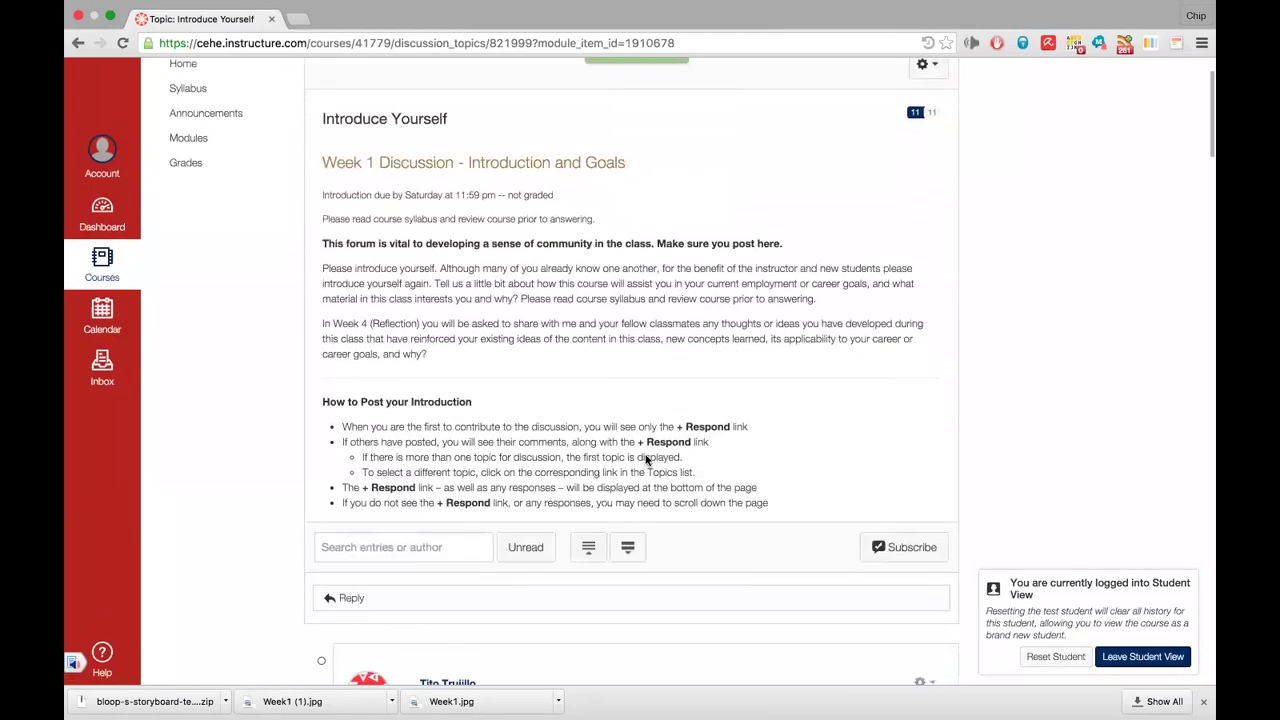
pyautogui.scroll(6, 645, 458)
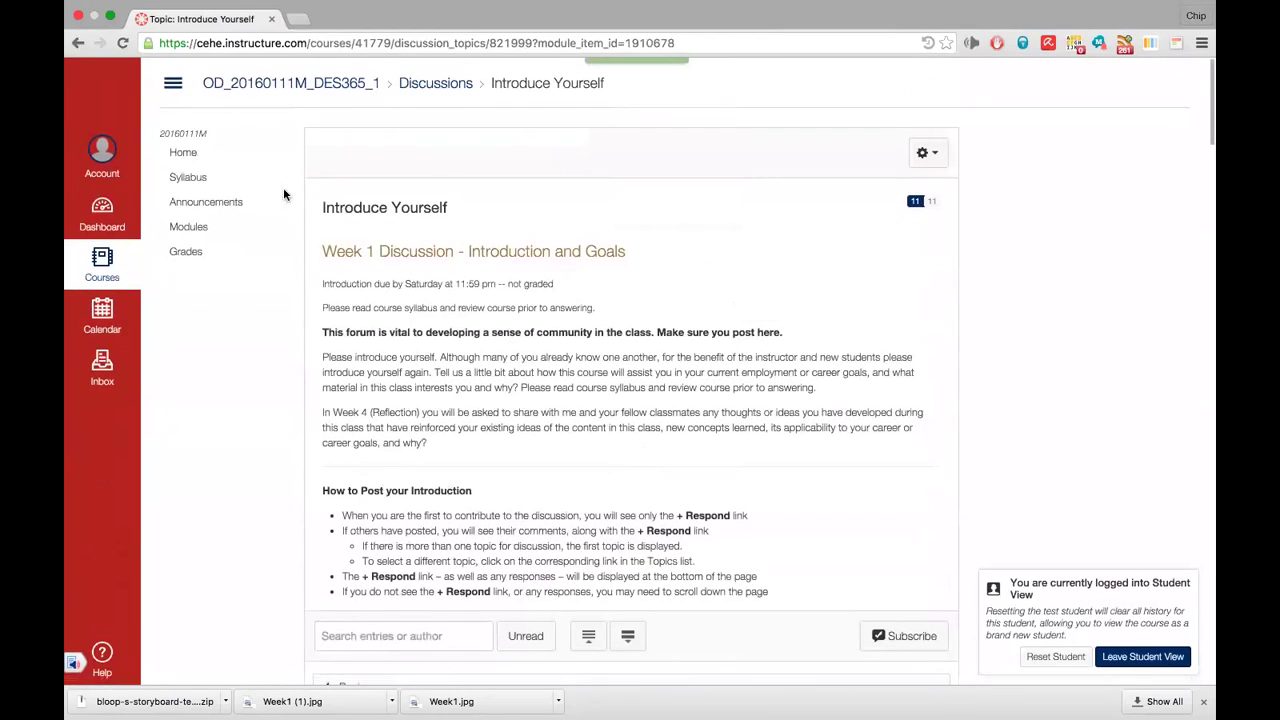
pyautogui.click(180, 157)
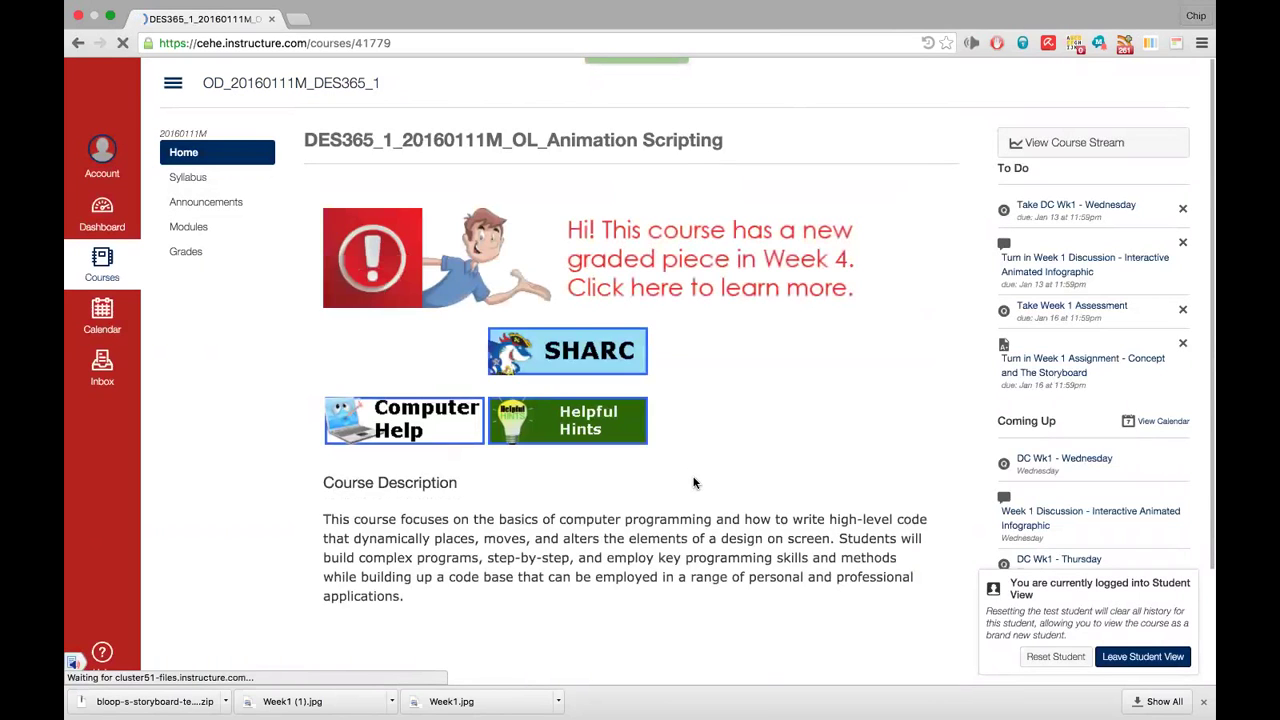
pyautogui.hotkey('ctrl', 'Up')
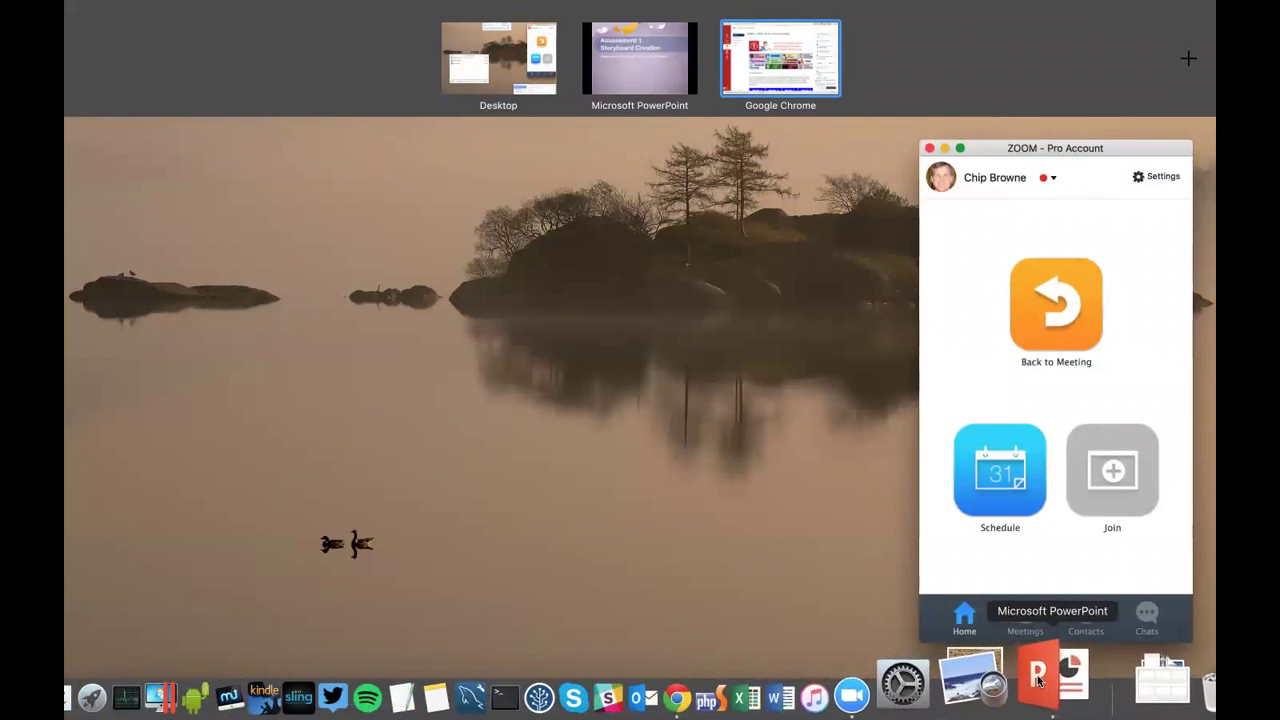
# Return to the PowerPoint slideshow and display the 10 minute break slide
pyautogui.click(1045, 680)
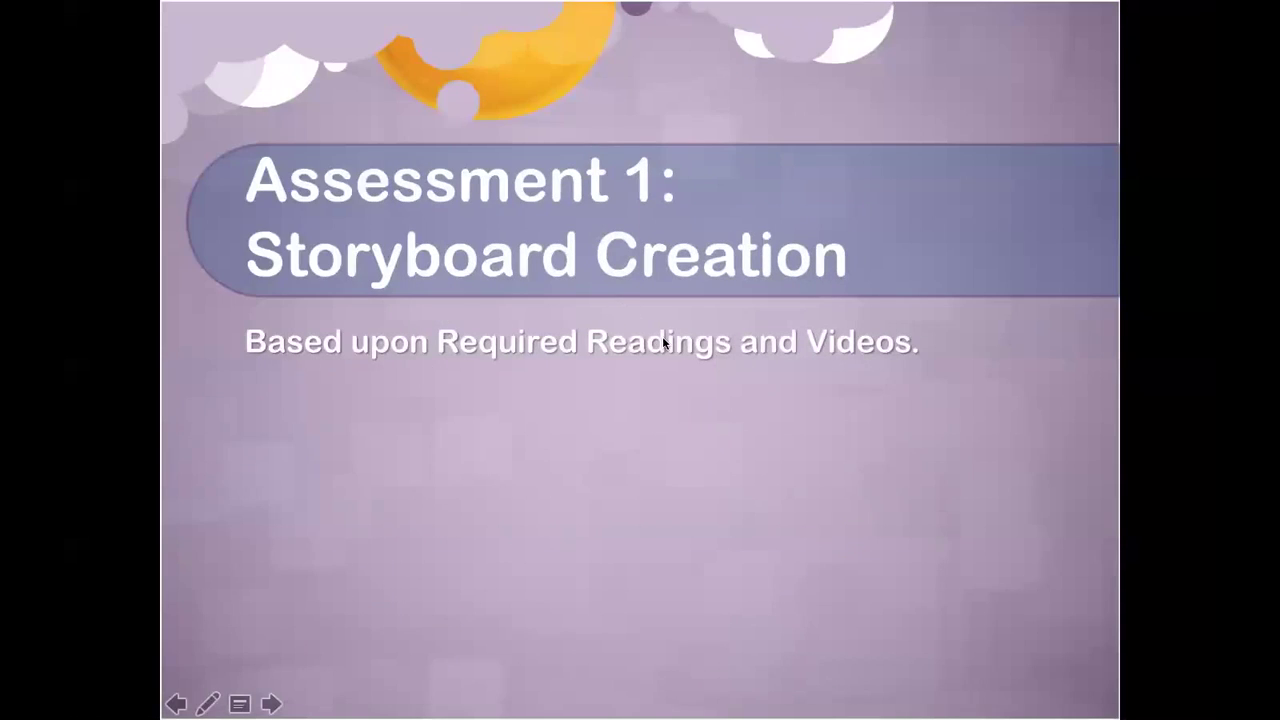
pyautogui.press('Right')
pyautogui.press('Left')
pyautogui.press('Left')
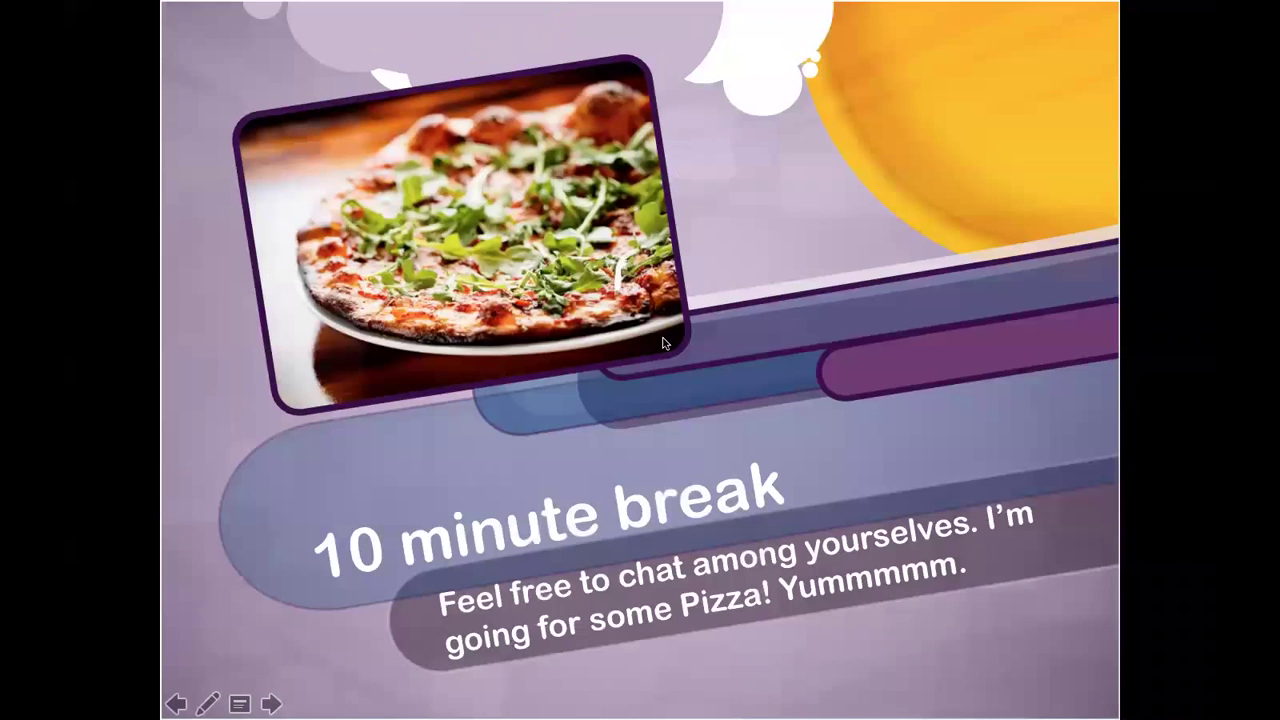
# Leave the slideshow and switch to the plain Desktop space
pyautogui.hotkey('ctrl', 'Up')
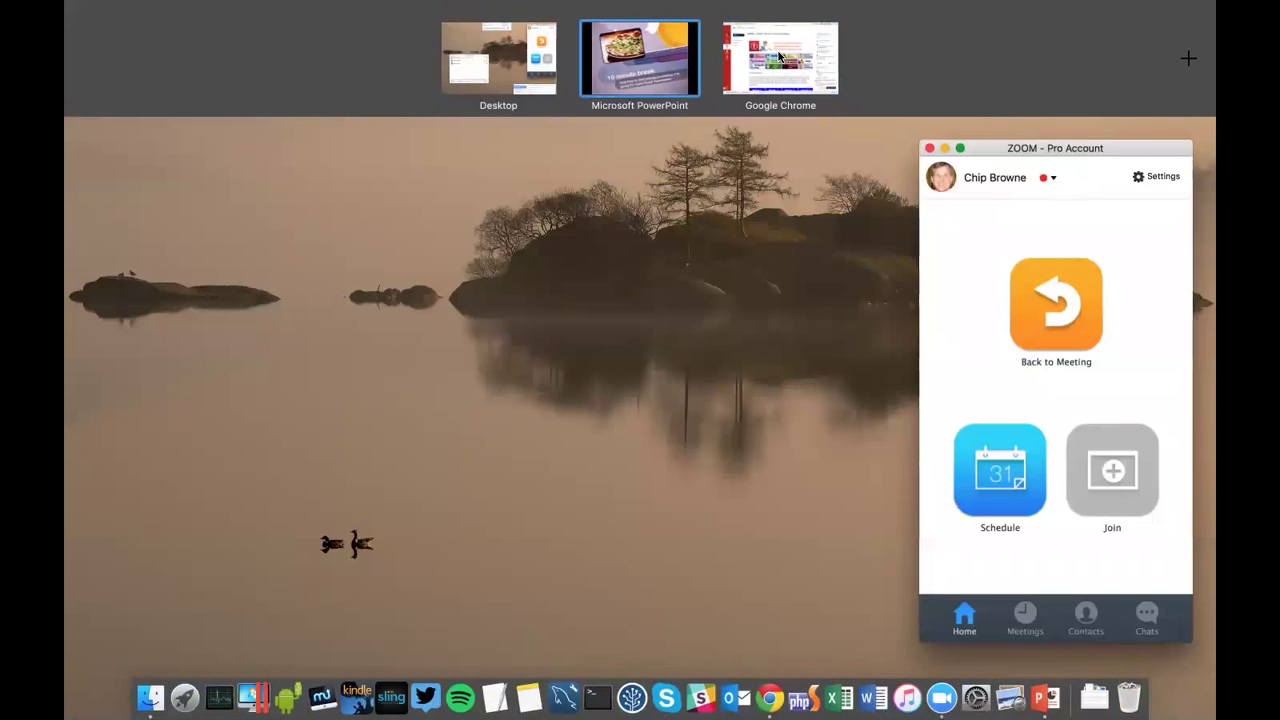
pyautogui.click(780, 58)
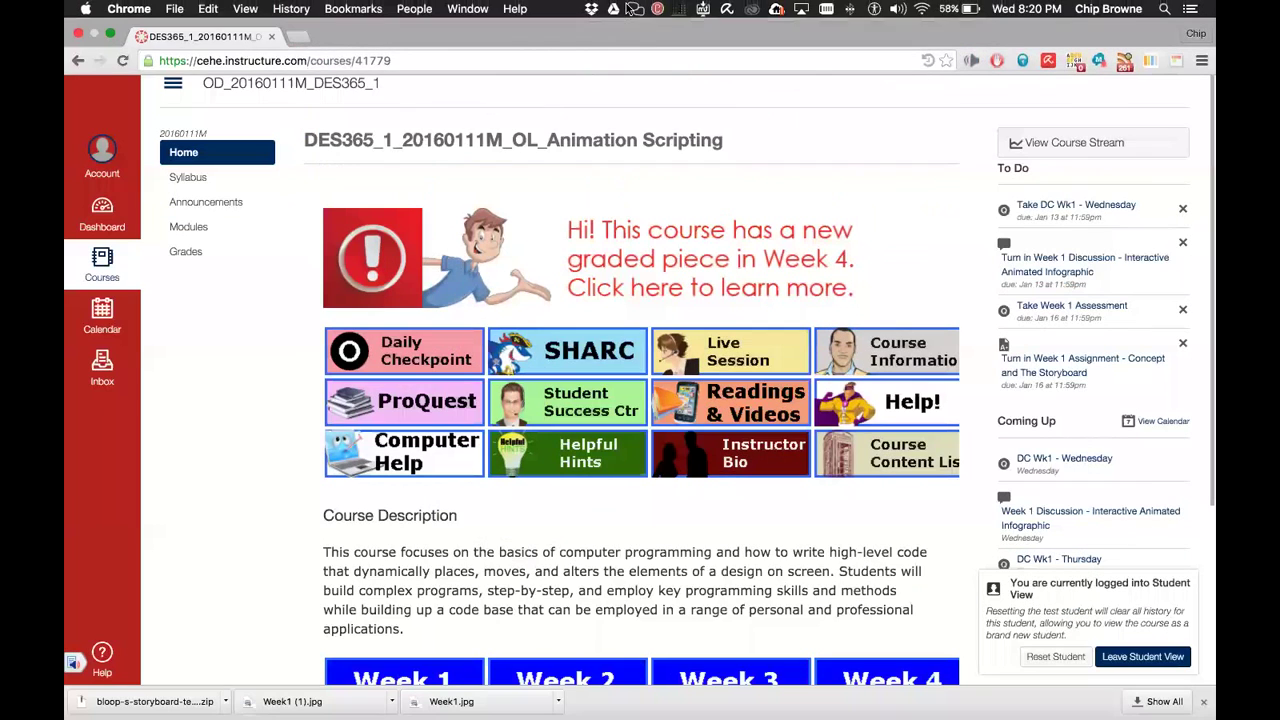
pyautogui.hotkey('ctrl', 'Up')
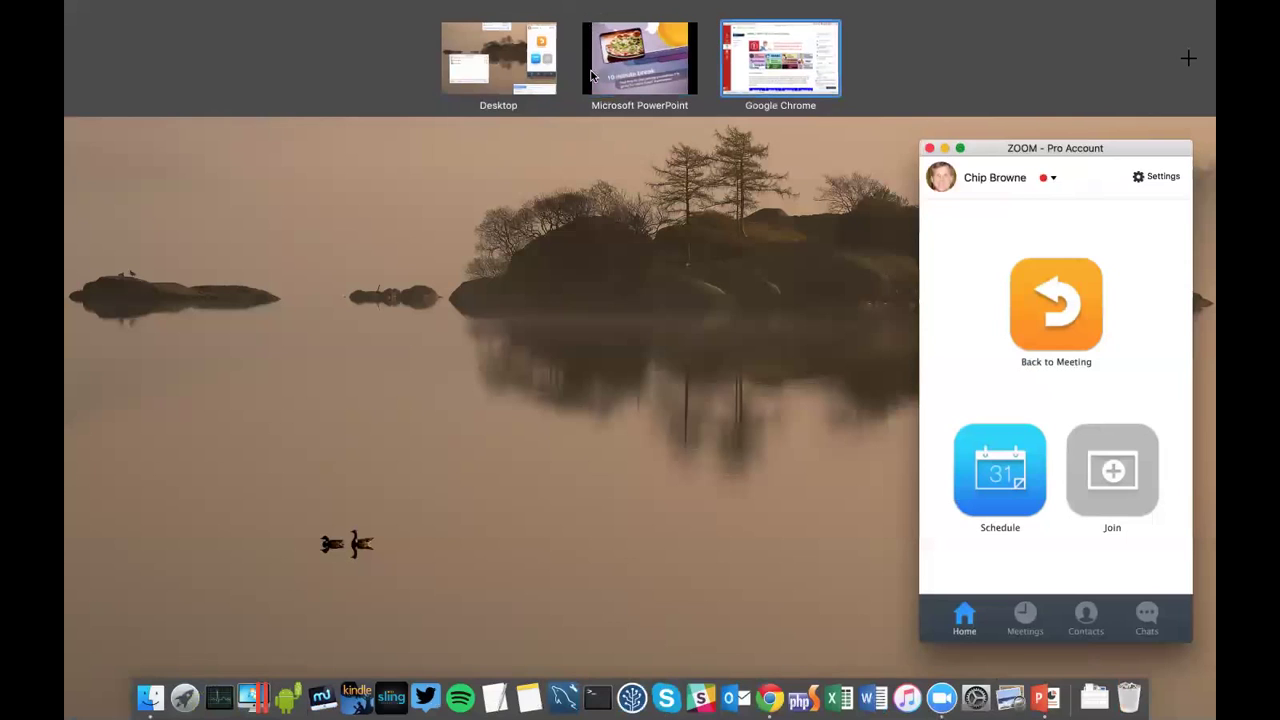
pyautogui.click(502, 56)
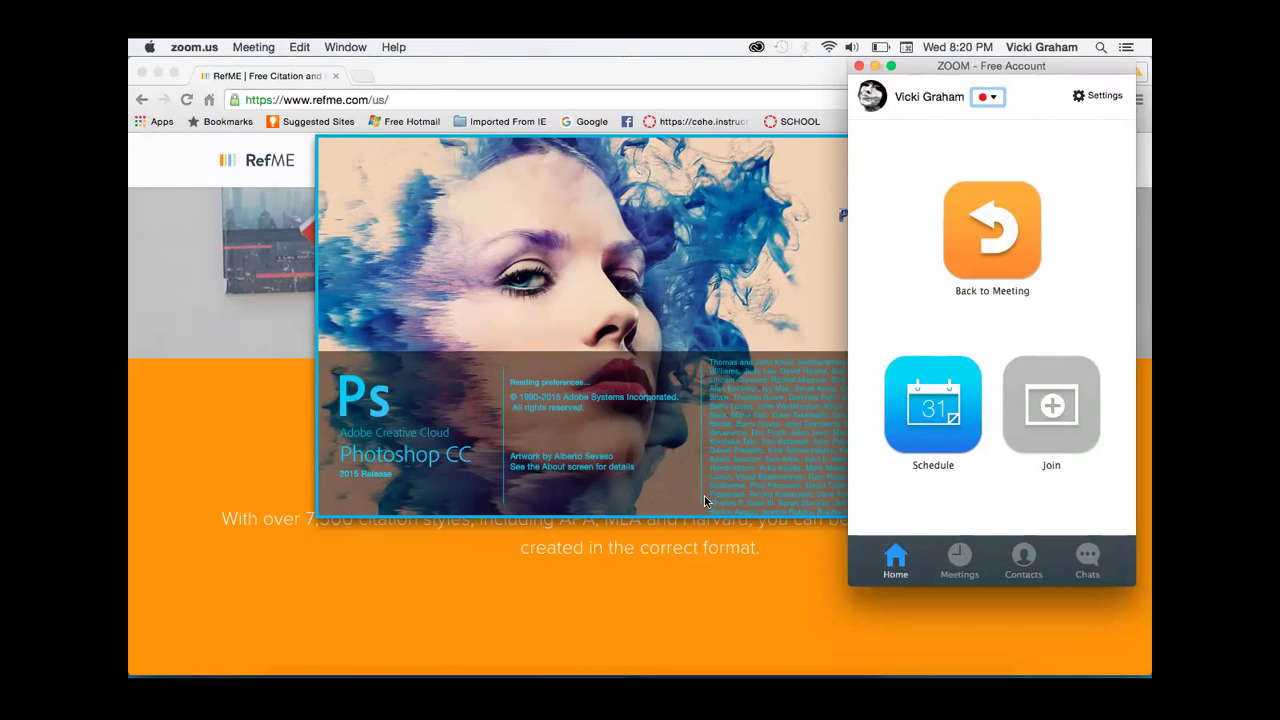
# Bring Photoshop CC 2015 forward and dismiss the Libraries and Welcome extension error alerts
pyautogui.hotkey('ctrl', 'Up')
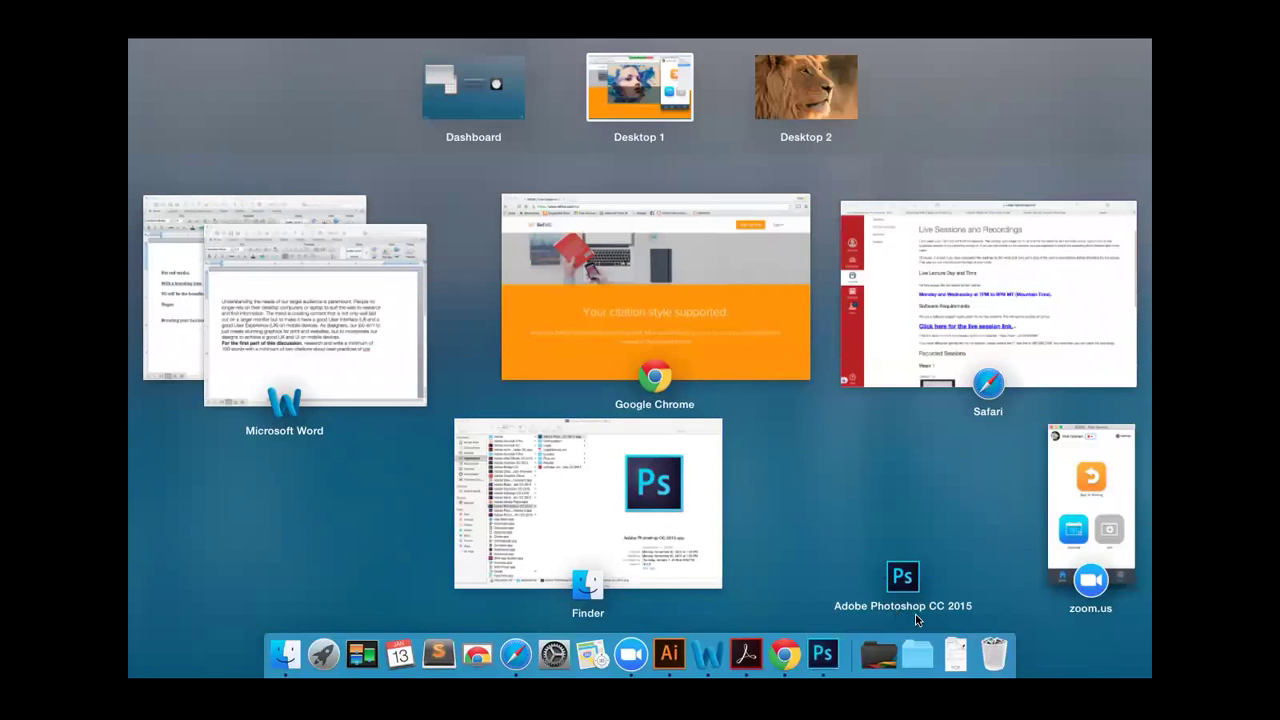
pyautogui.click(909, 598)
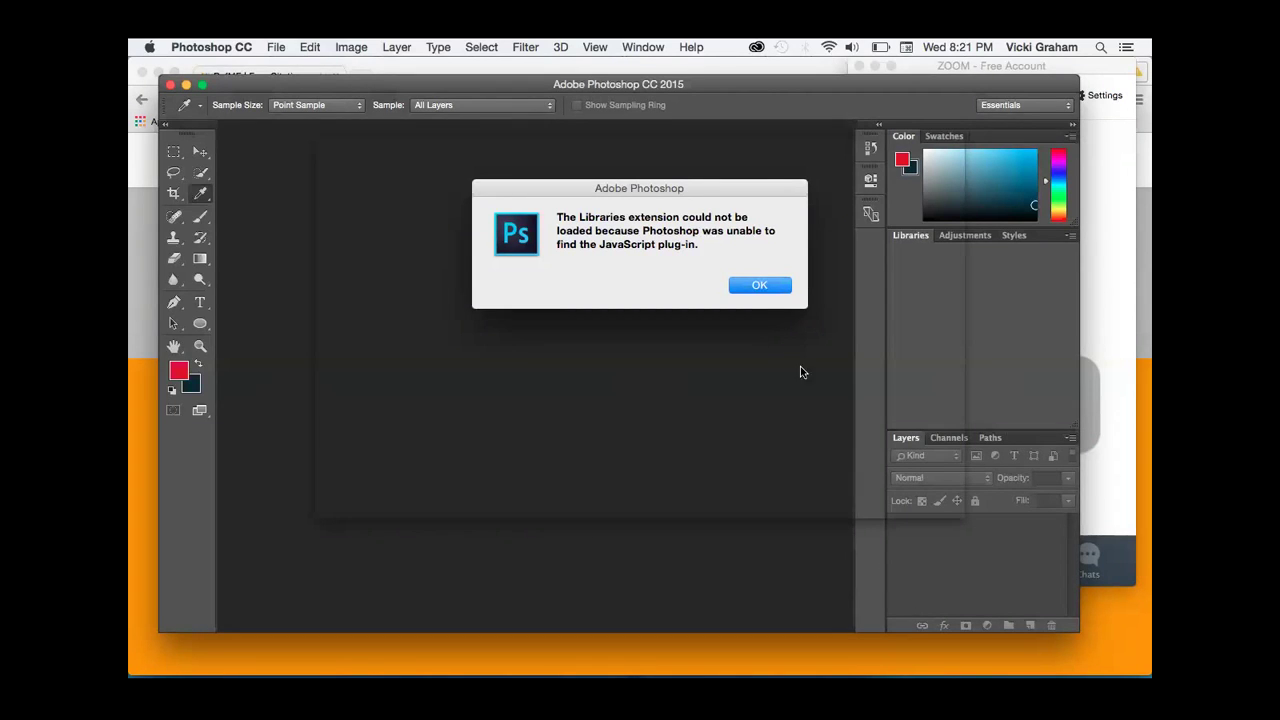
pyautogui.click(759, 286)
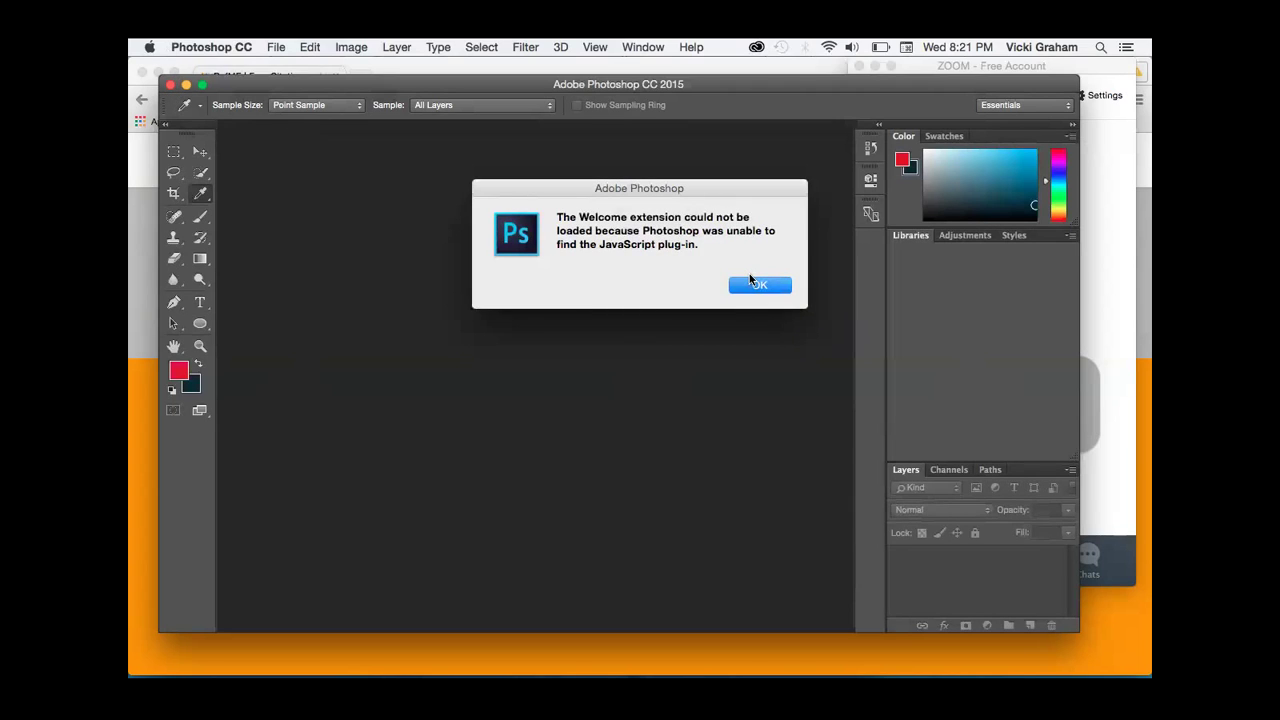
pyautogui.click(751, 281)
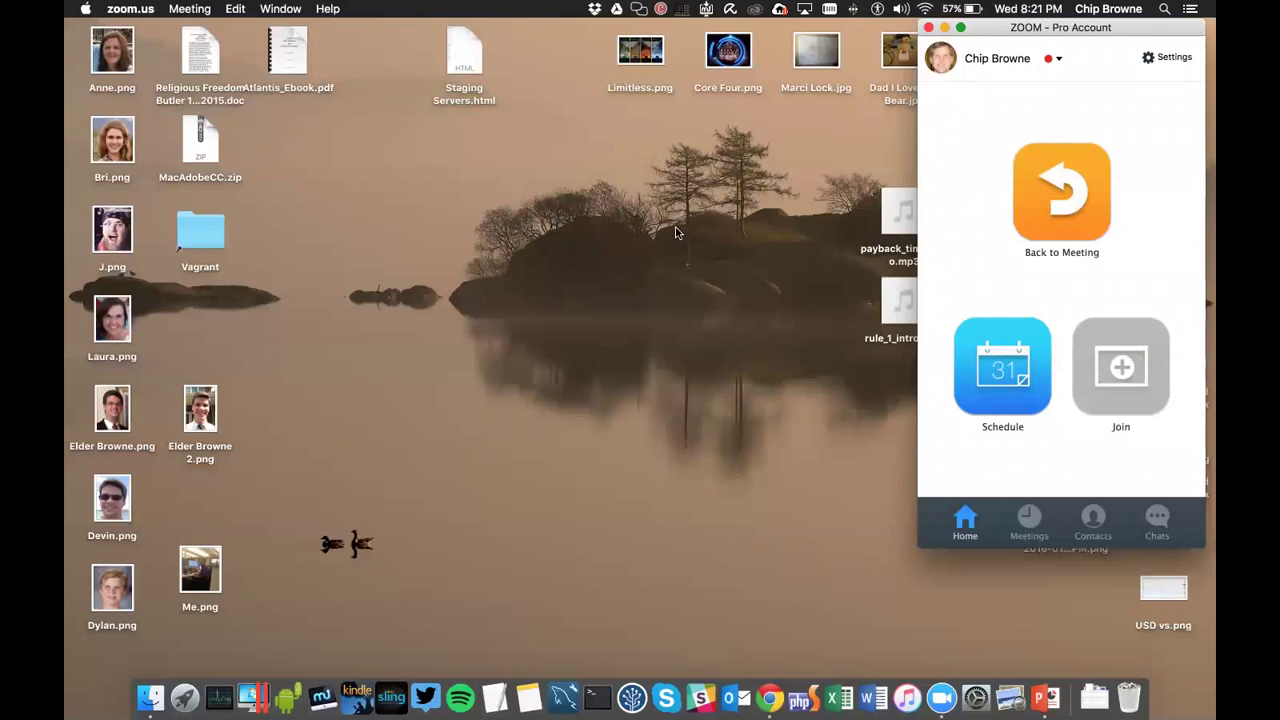
# Return to the PowerPoint slideshow and advance to the 'Assessment 1: Storyboard Creation' slide
pyautogui.hotkey('ctrl', 'Up')
pyautogui.click(631, 55)
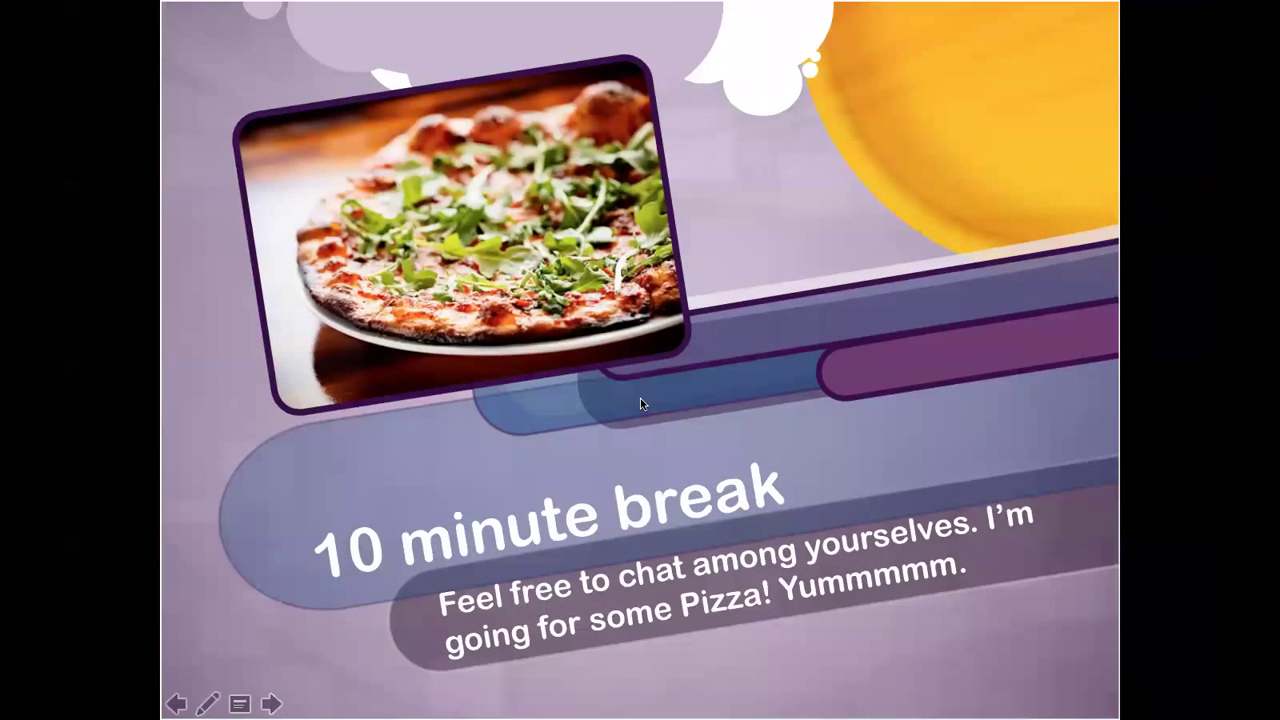
pyautogui.click(641, 399)
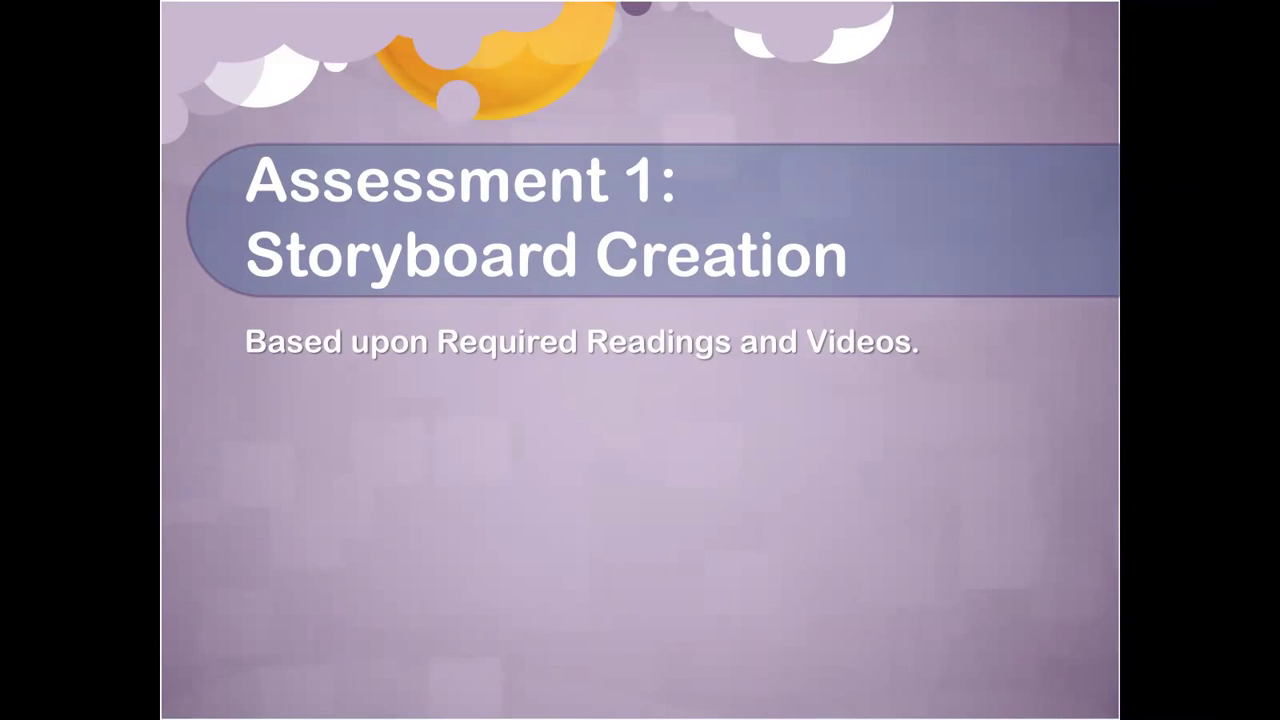
# Switch to Chrome and bring the DES365 course home page back on screen
pyautogui.hotkey('ctrl', 'Up')
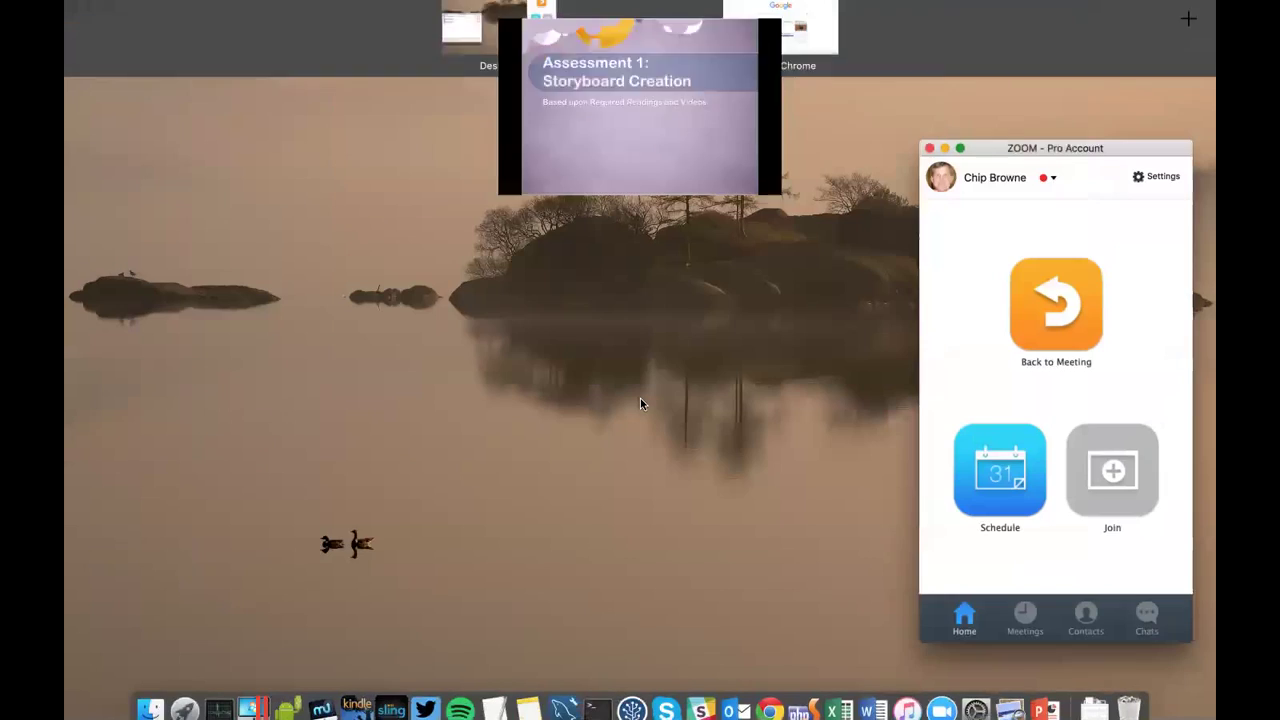
pyautogui.click(772, 86)
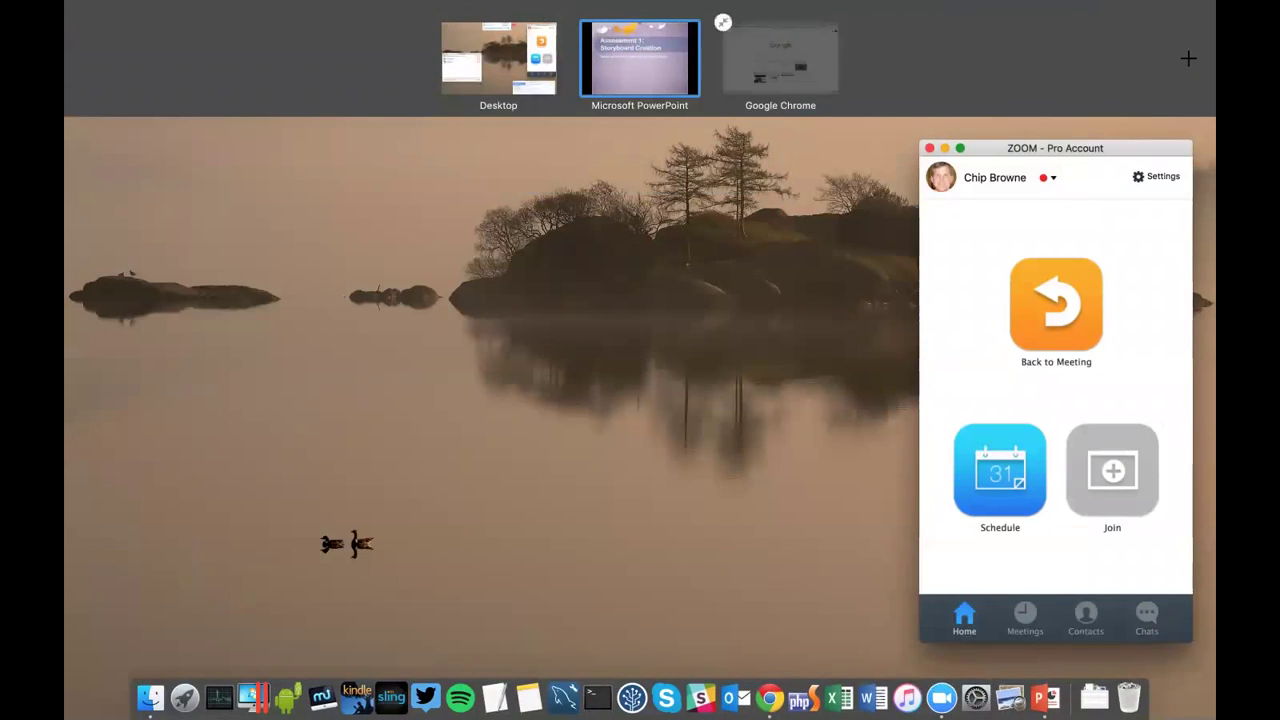
pyautogui.click(230, 18)
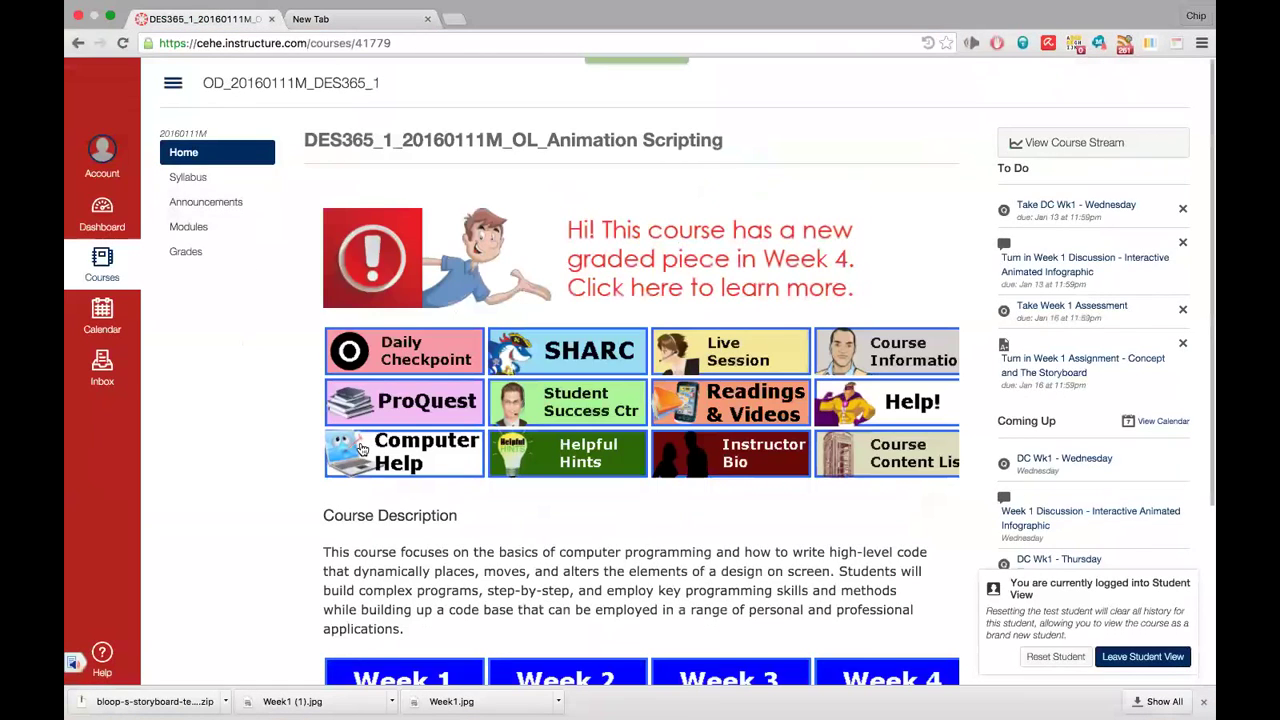
# Go from Week 1 Overview to Week 1 Readings & Tools and highlight the Required Readings and Videos headings
pyautogui.scroll(-3, 493, 610)
pyautogui.click(425, 538)
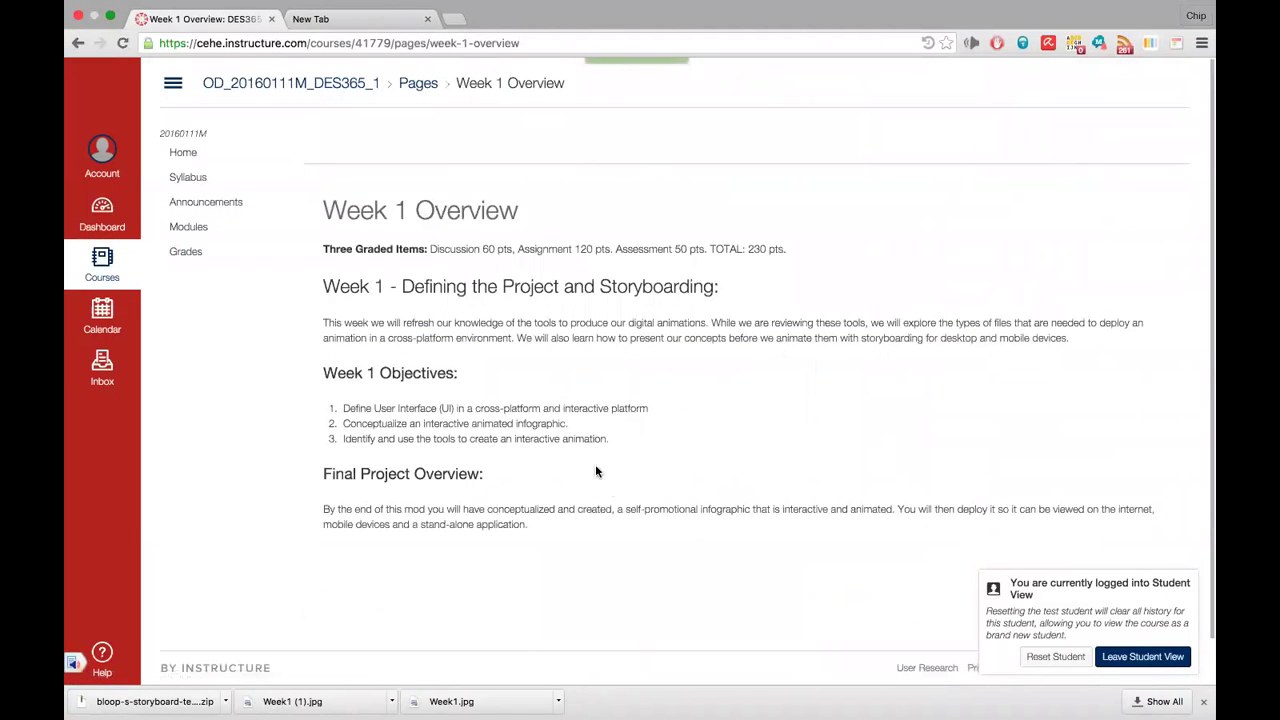
pyautogui.scroll(-1, 1150, 510)
pyautogui.click(1160, 542)
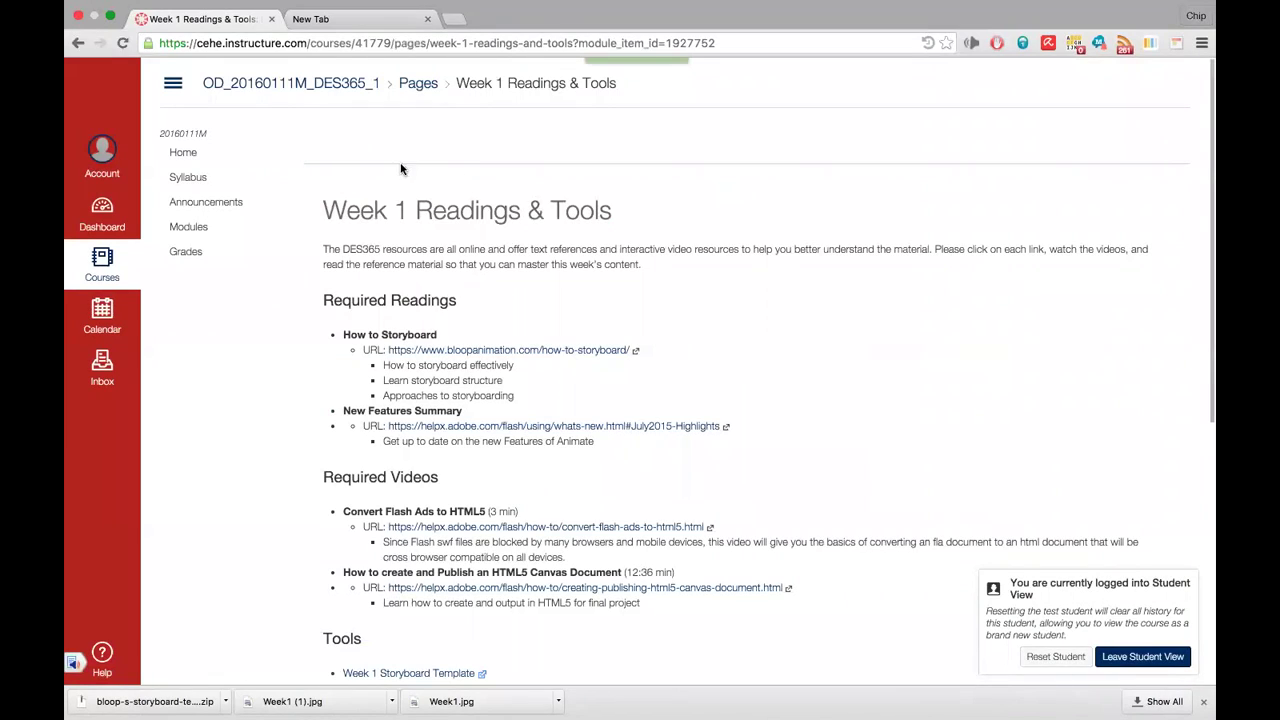
pyautogui.moveTo(461, 303); pyautogui.dragTo(314, 300)
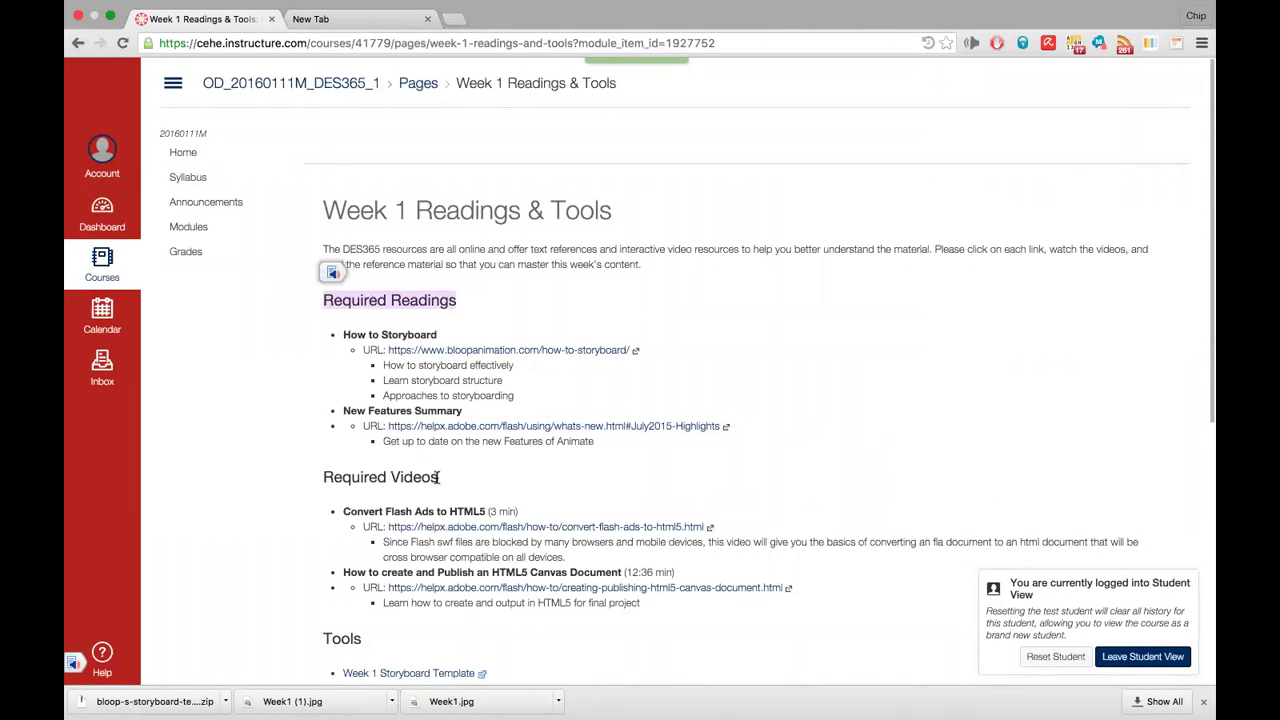
pyautogui.moveTo(443, 482); pyautogui.dragTo(316, 481)
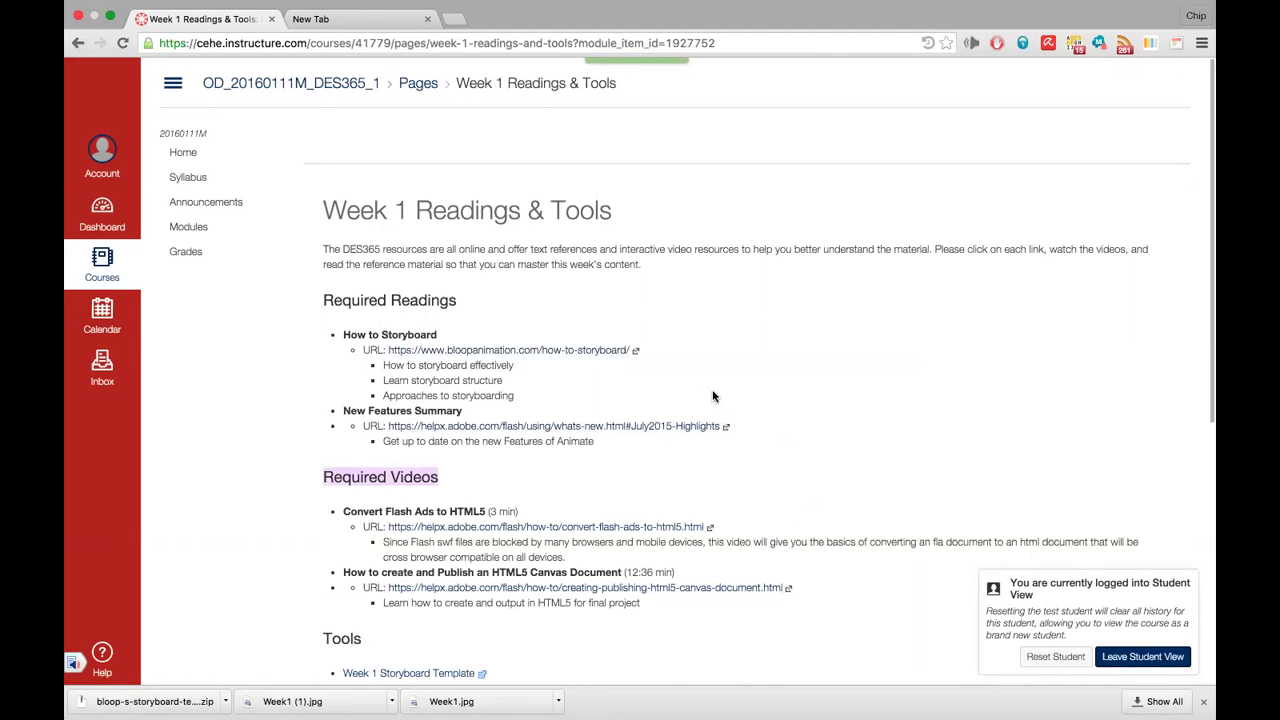
# Exit full screen and load the course page's address in the empty new tab
pyautogui.click(111, 18)
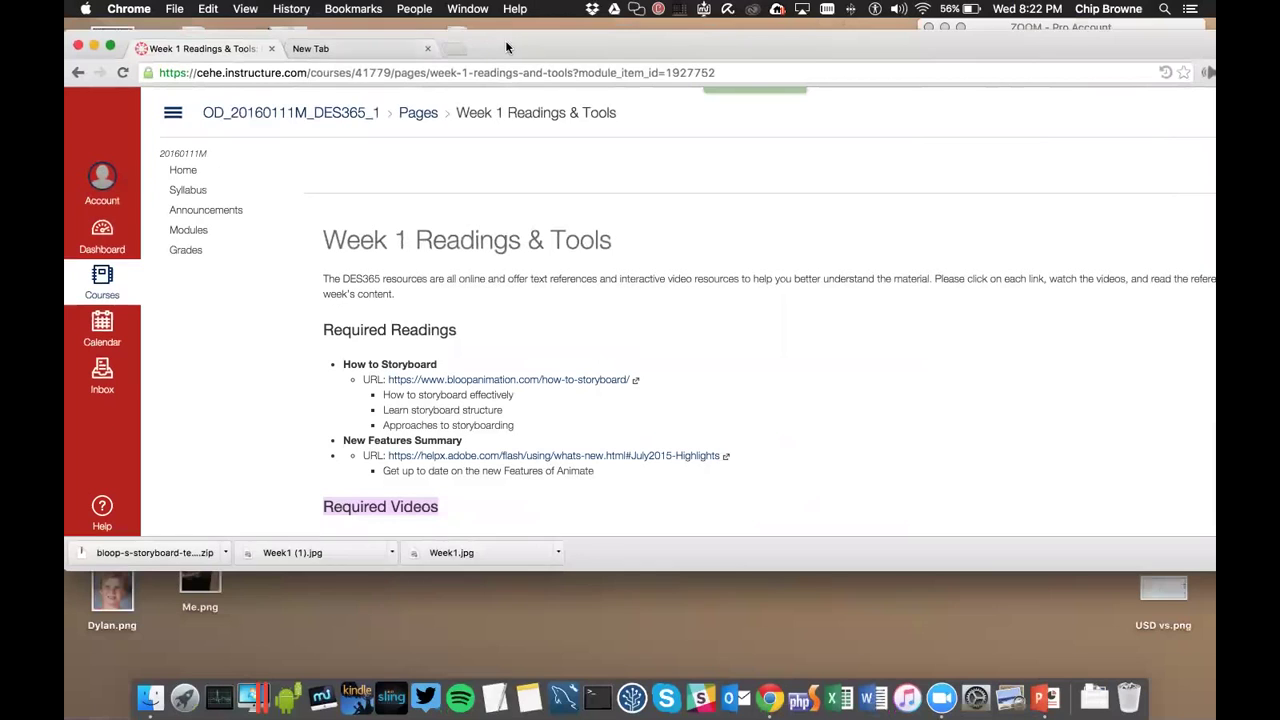
pyautogui.moveTo(513, 43); pyautogui.dragTo(529, 76)
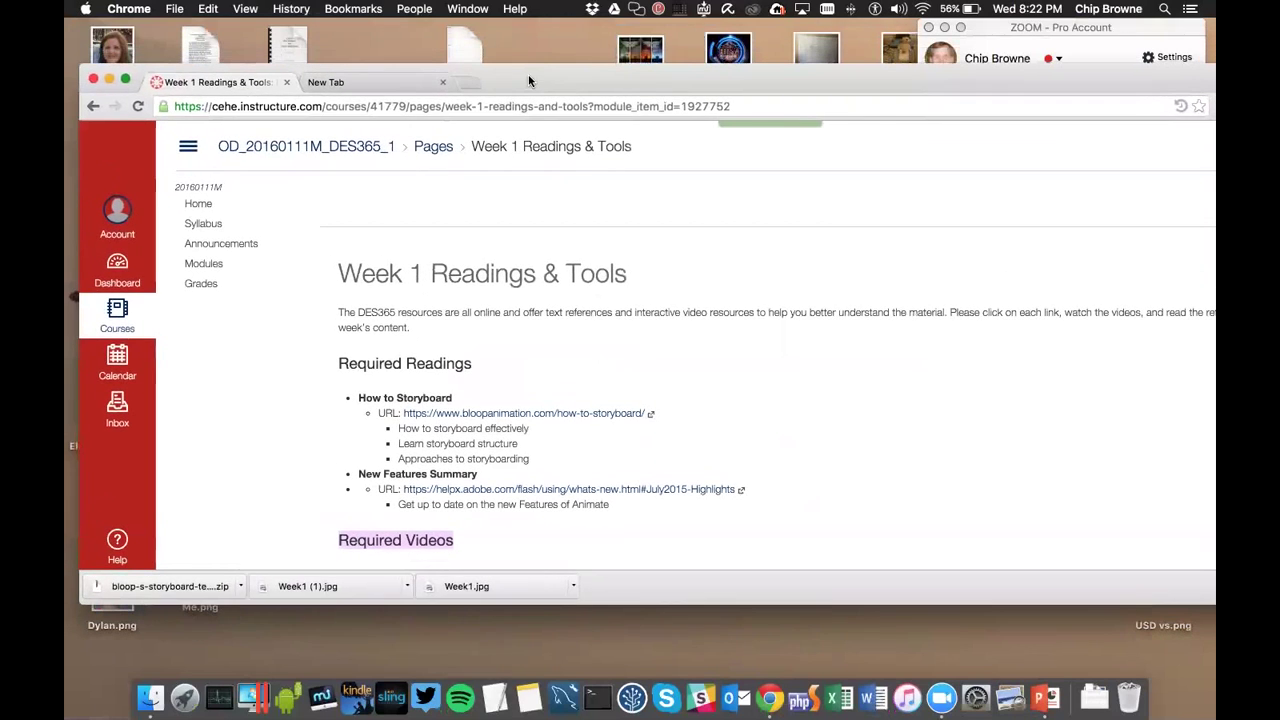
pyautogui.click(418, 108)
pyautogui.press('cmd+c')
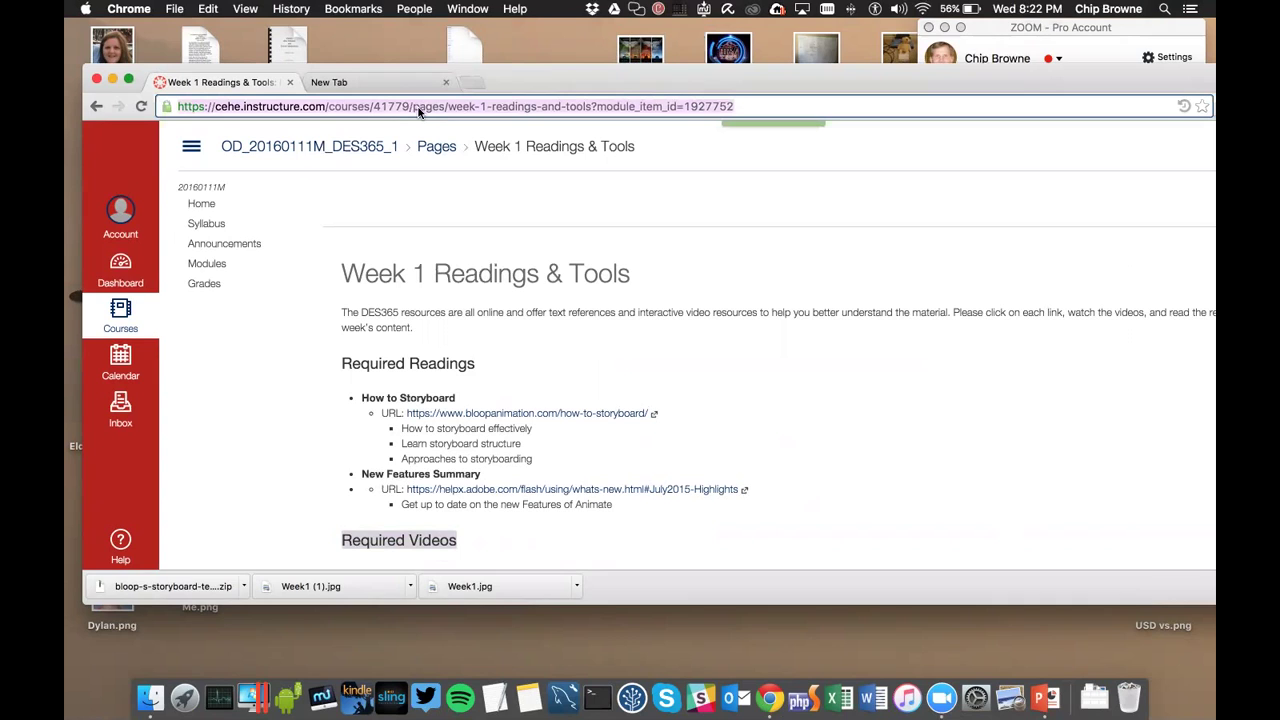
pyautogui.click(391, 83)
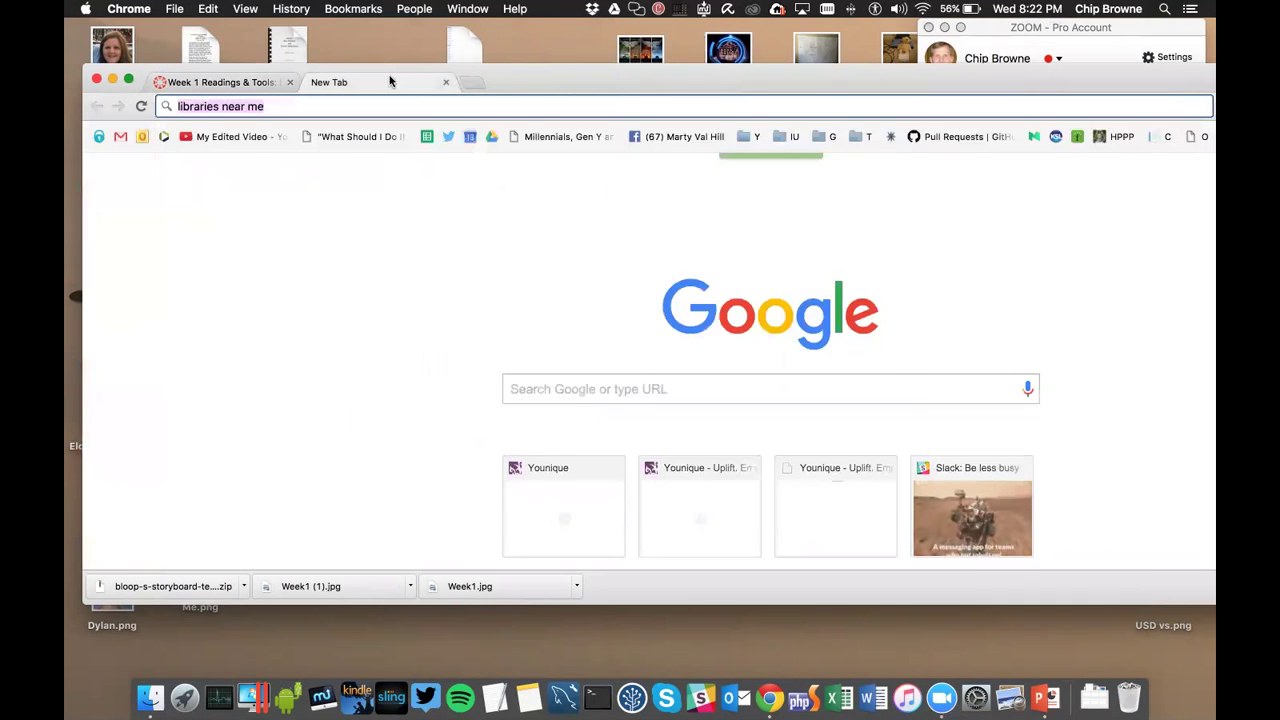
pyautogui.press('cmd+v')
pyautogui.press('Return')
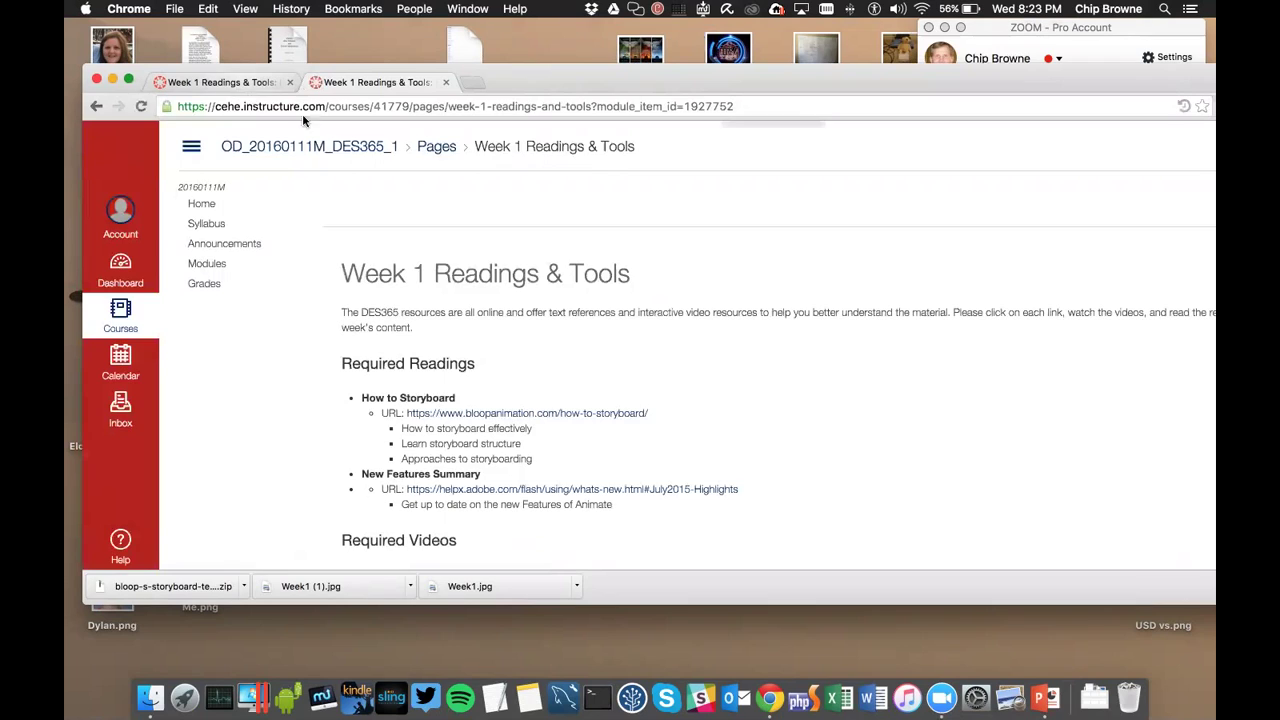
# Split the second course tab into its own full-screen window and return to the original desktop
pyautogui.click(243, 86)
pyautogui.click(320, 104)
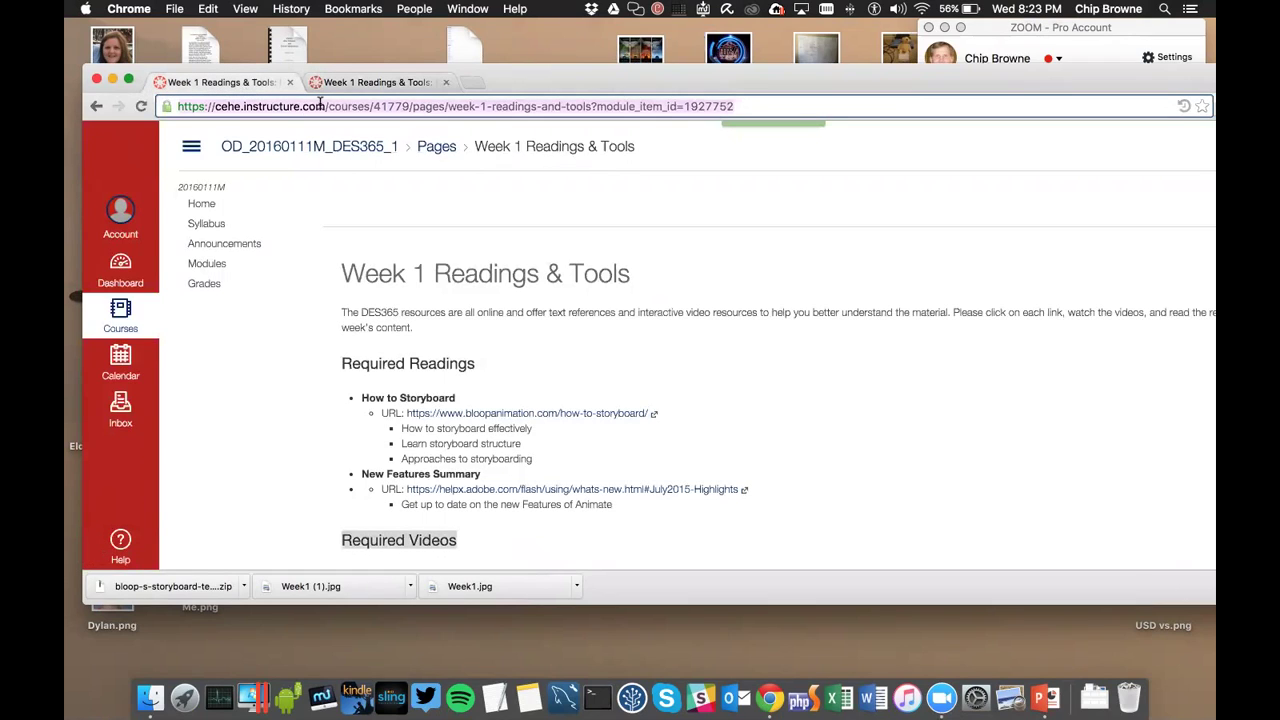
pyautogui.click(378, 318)
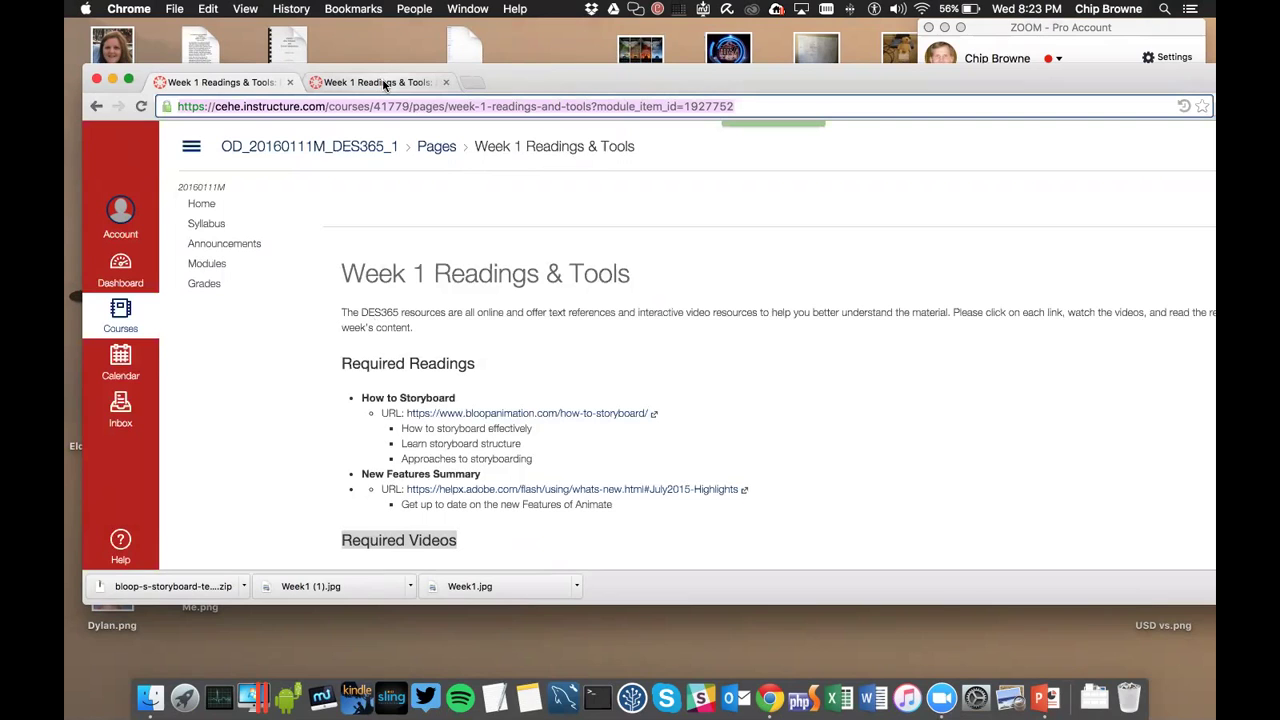
pyautogui.moveTo(383, 86); pyautogui.dragTo(558, 143)
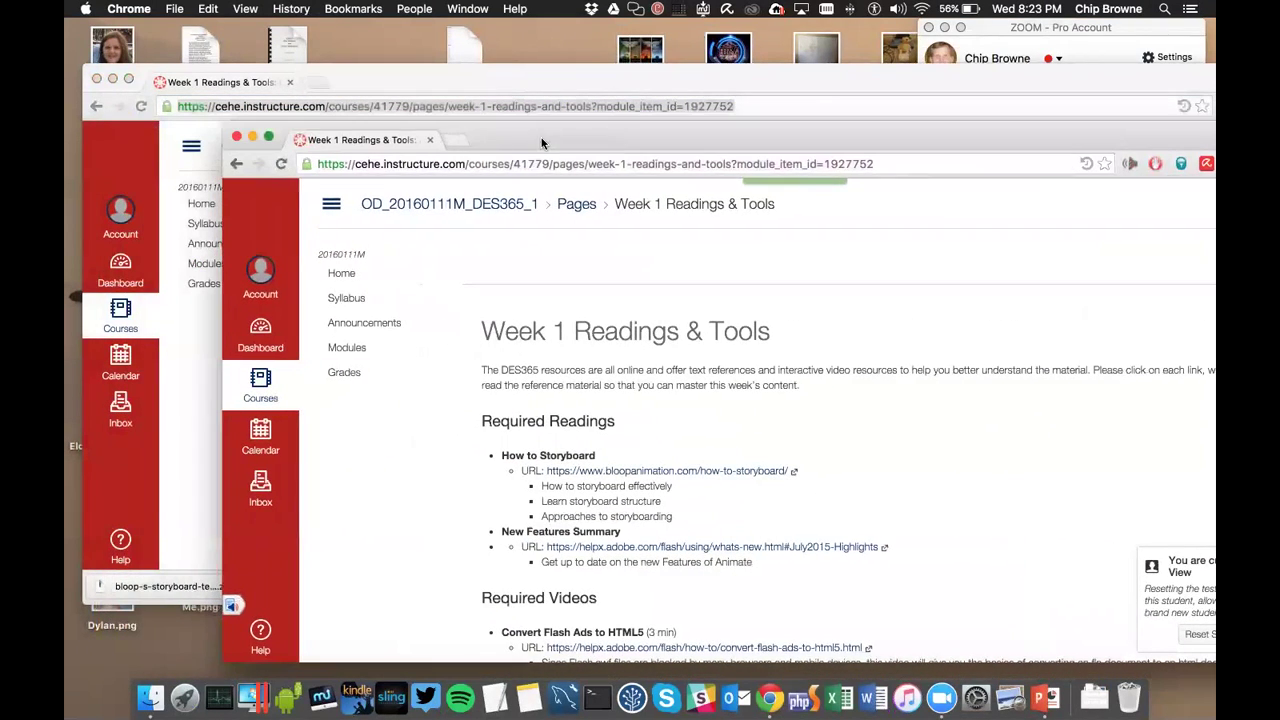
pyautogui.click(269, 139)
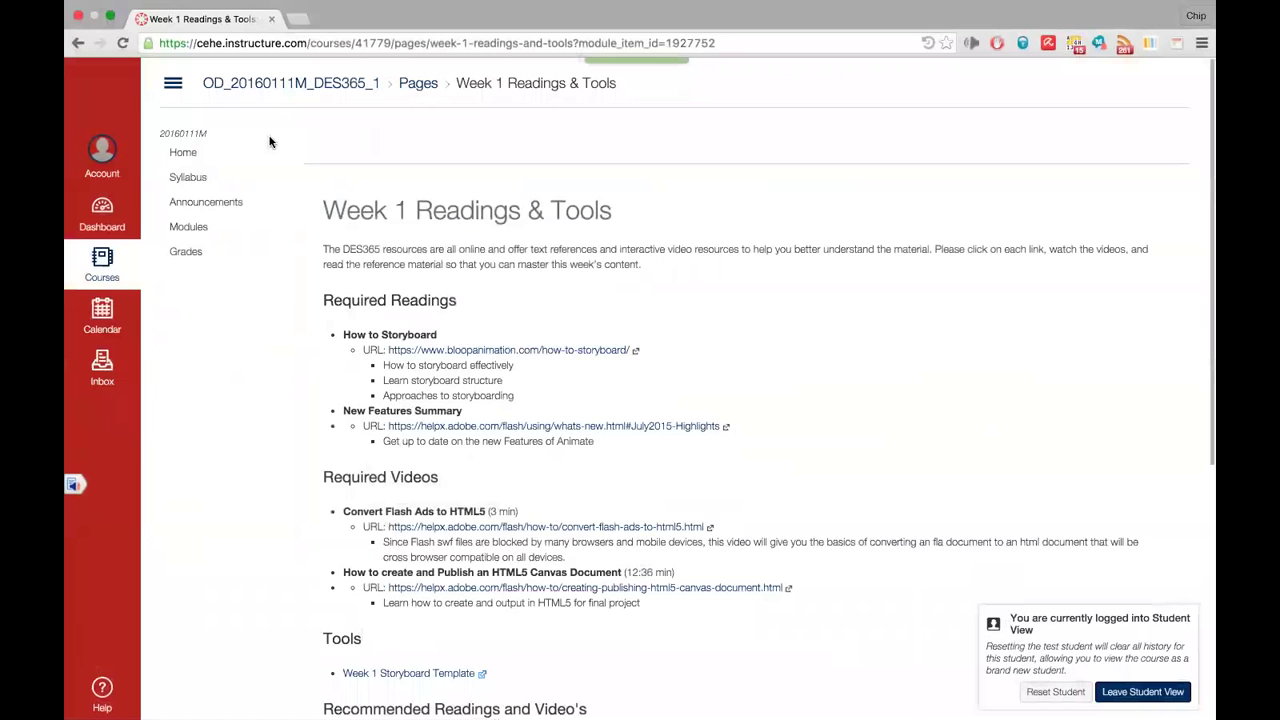
pyautogui.hotkey('ctrl', 'Left')
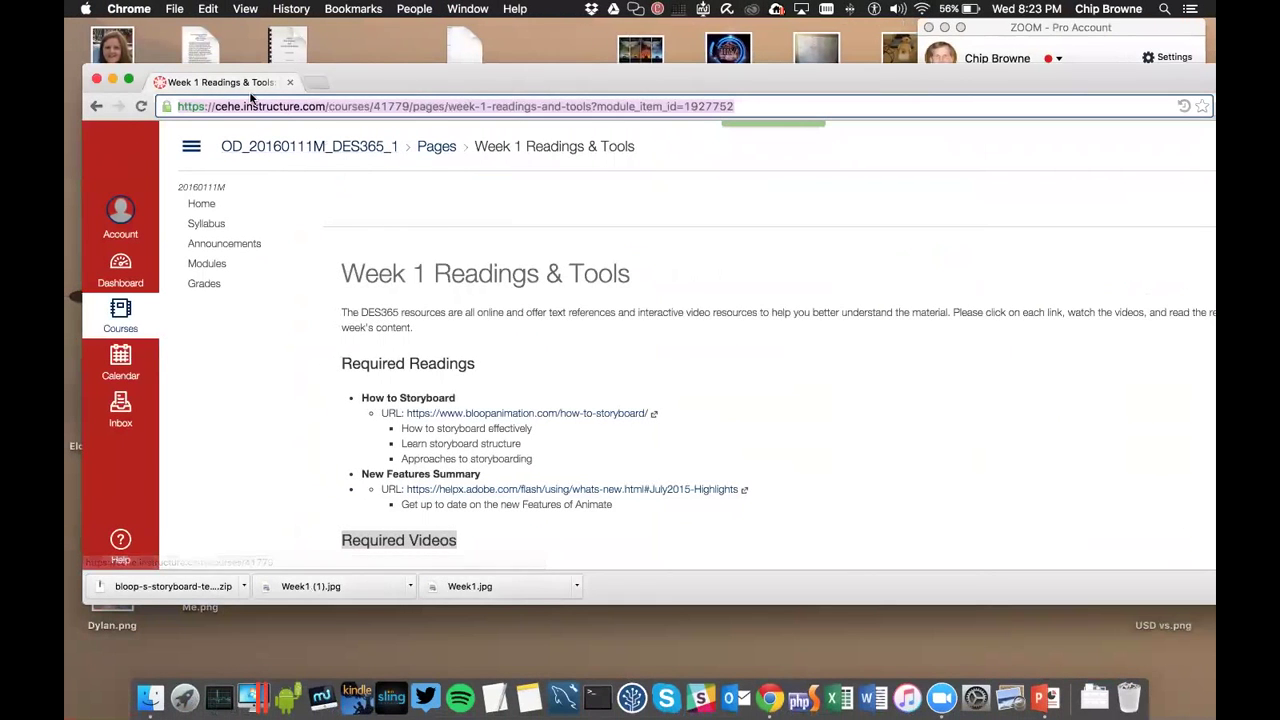
# Make the original window full screen, then scroll the second Week 1 window to Recommended Readings and Video's
pyautogui.click(128, 78)
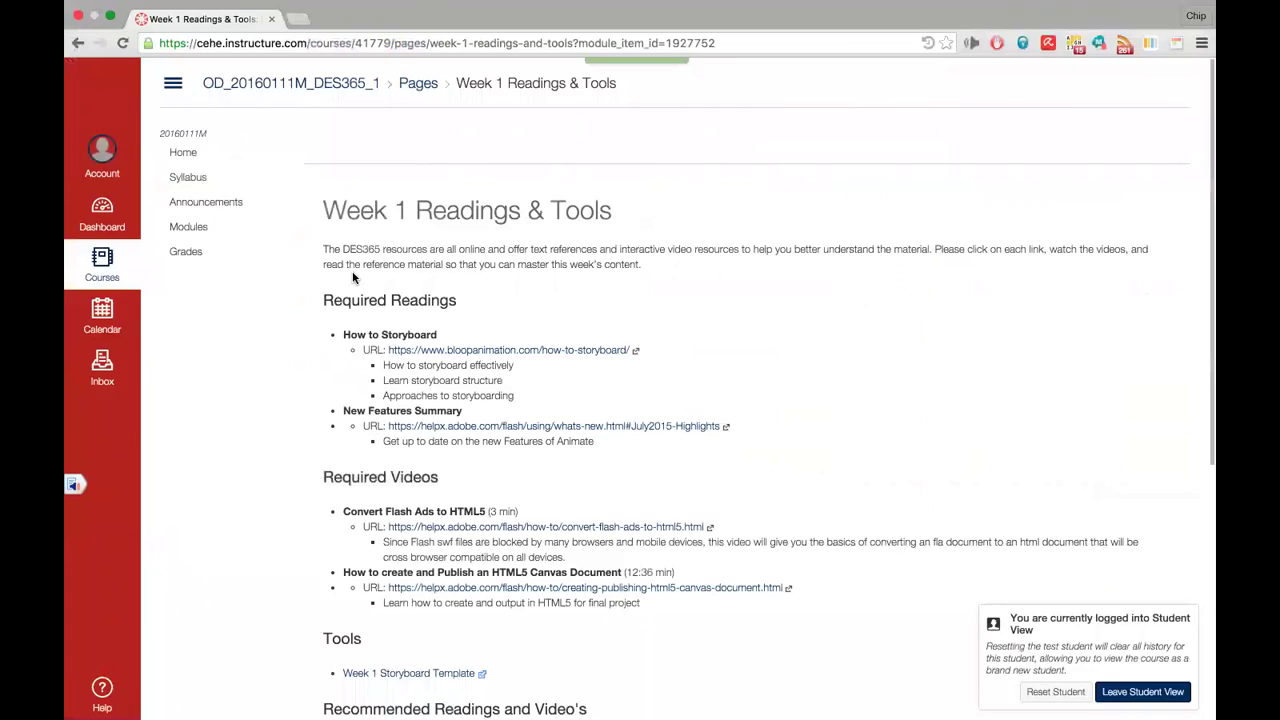
pyautogui.hotkey('ctrl', 'Right')
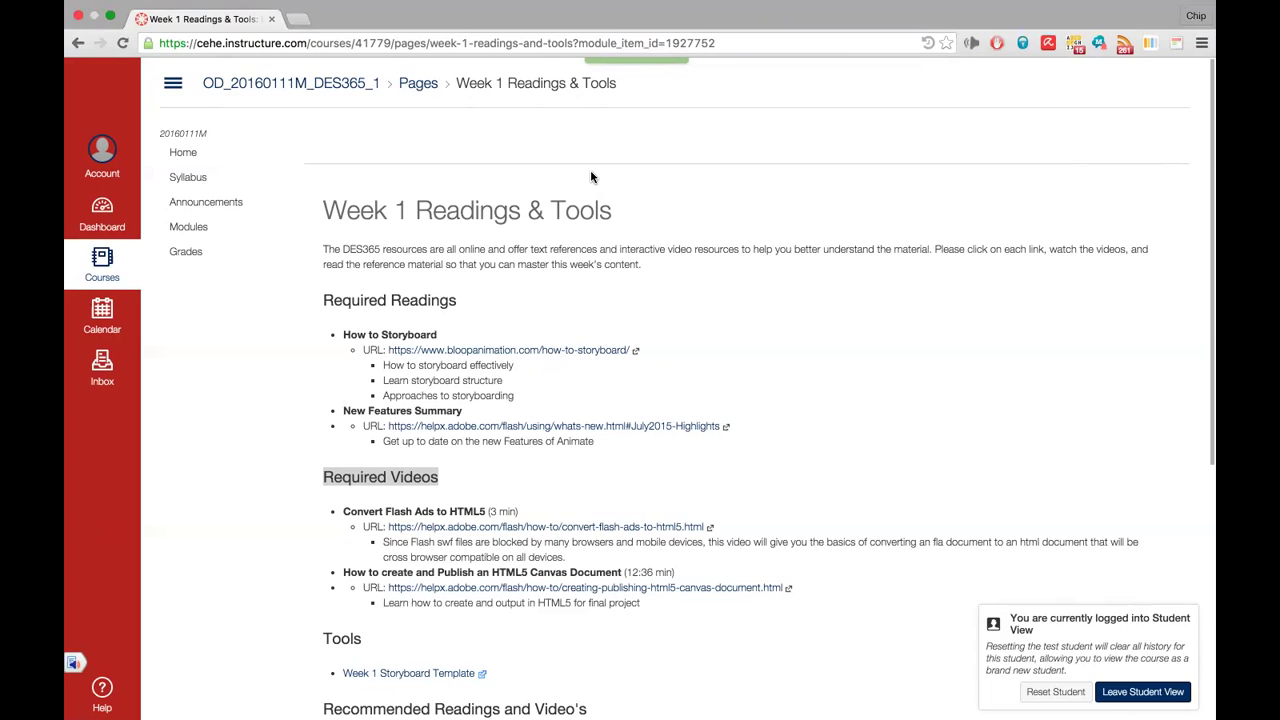
pyautogui.hotkey('ctrl', 'Up')
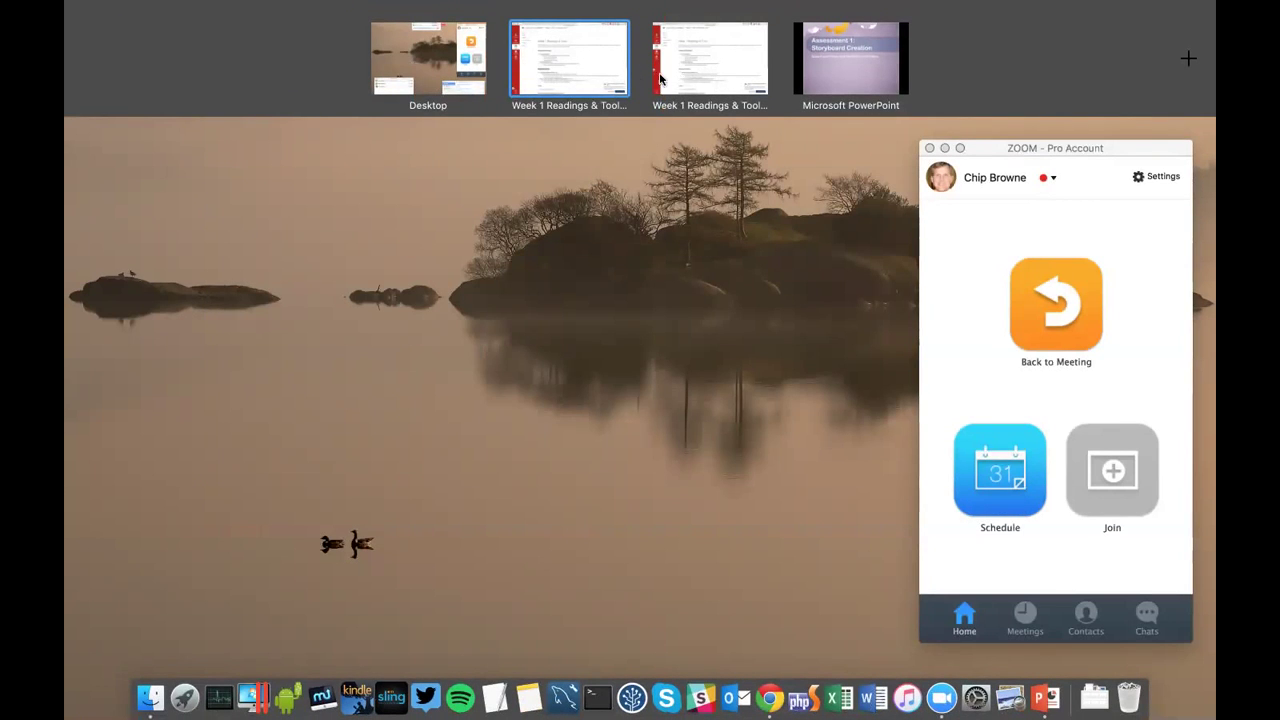
pyautogui.click(588, 80)
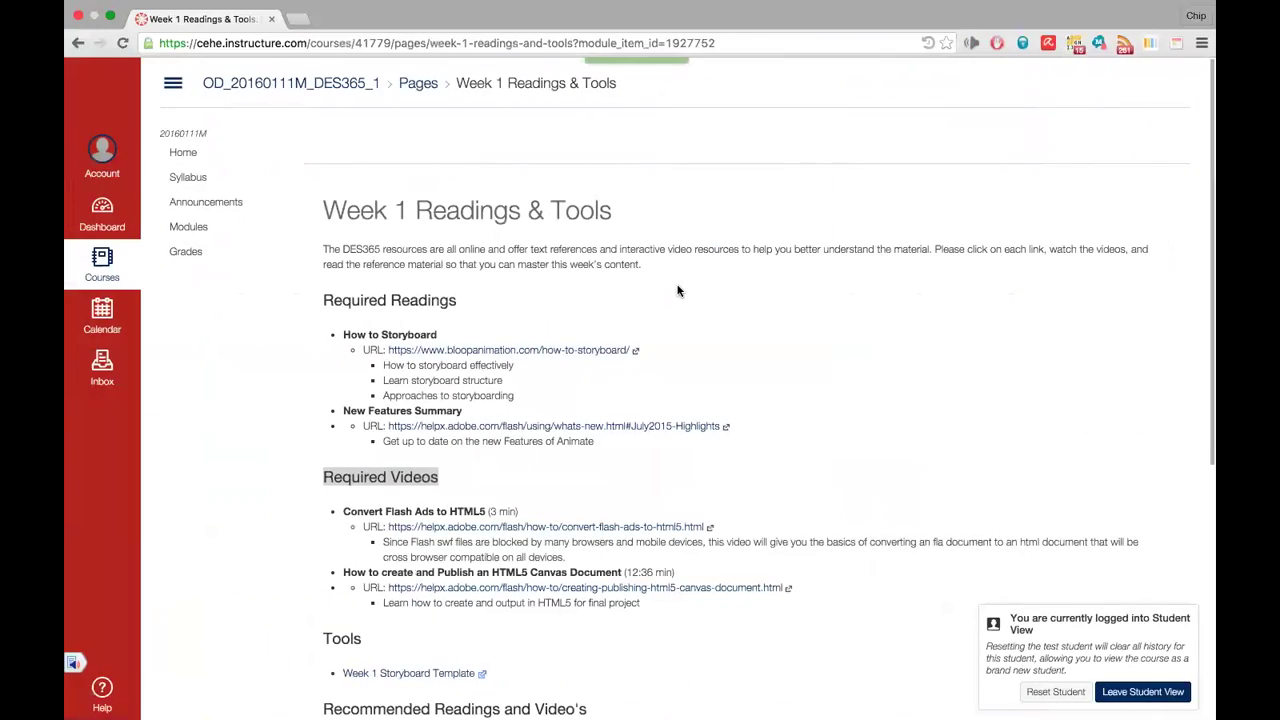
pyautogui.scroll(-3, 548, 285)
pyautogui.scroll(-5, 763, 331)
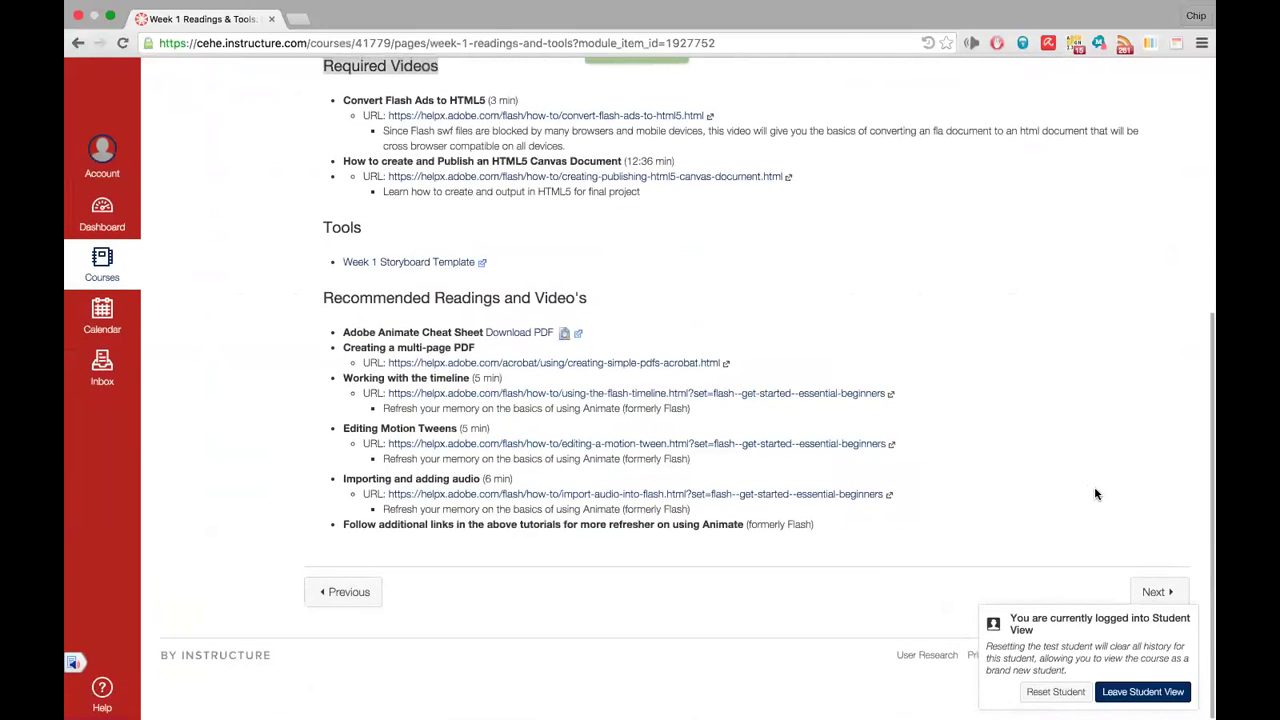
pyautogui.click(1156, 592)
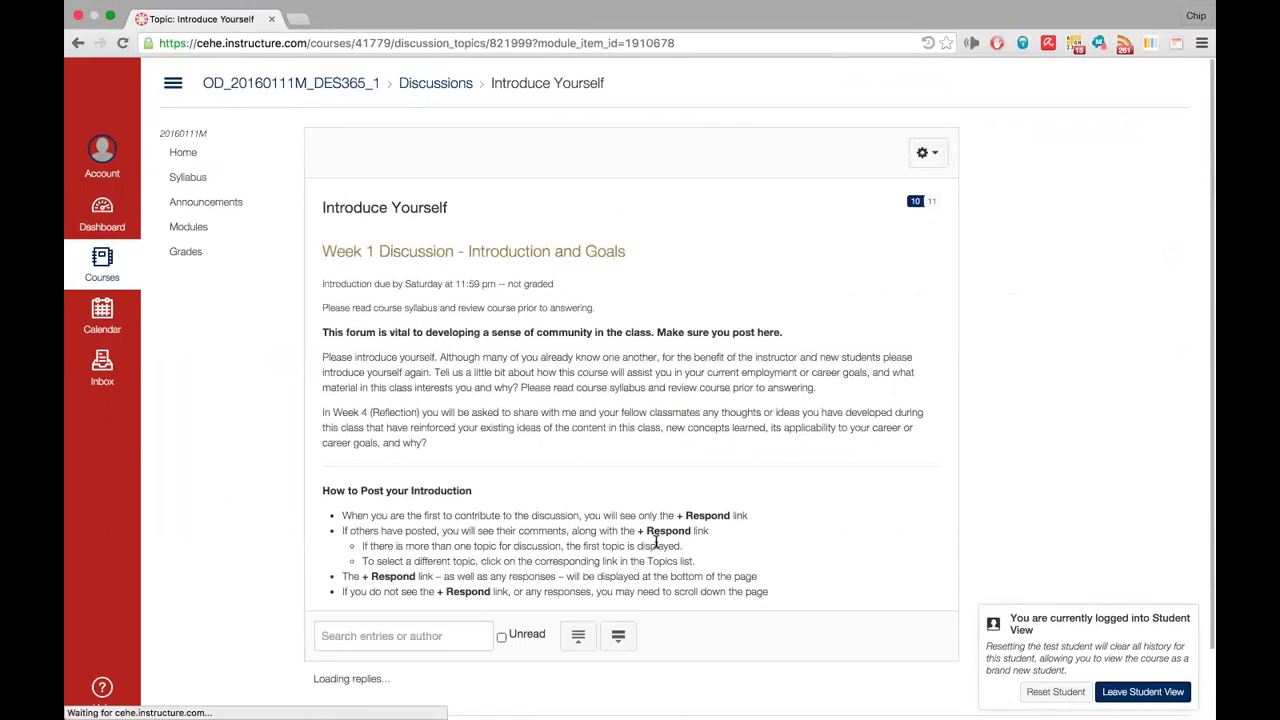
pyautogui.scroll(-4, 889, 512)
pyautogui.scroll(-20, 835, 410)
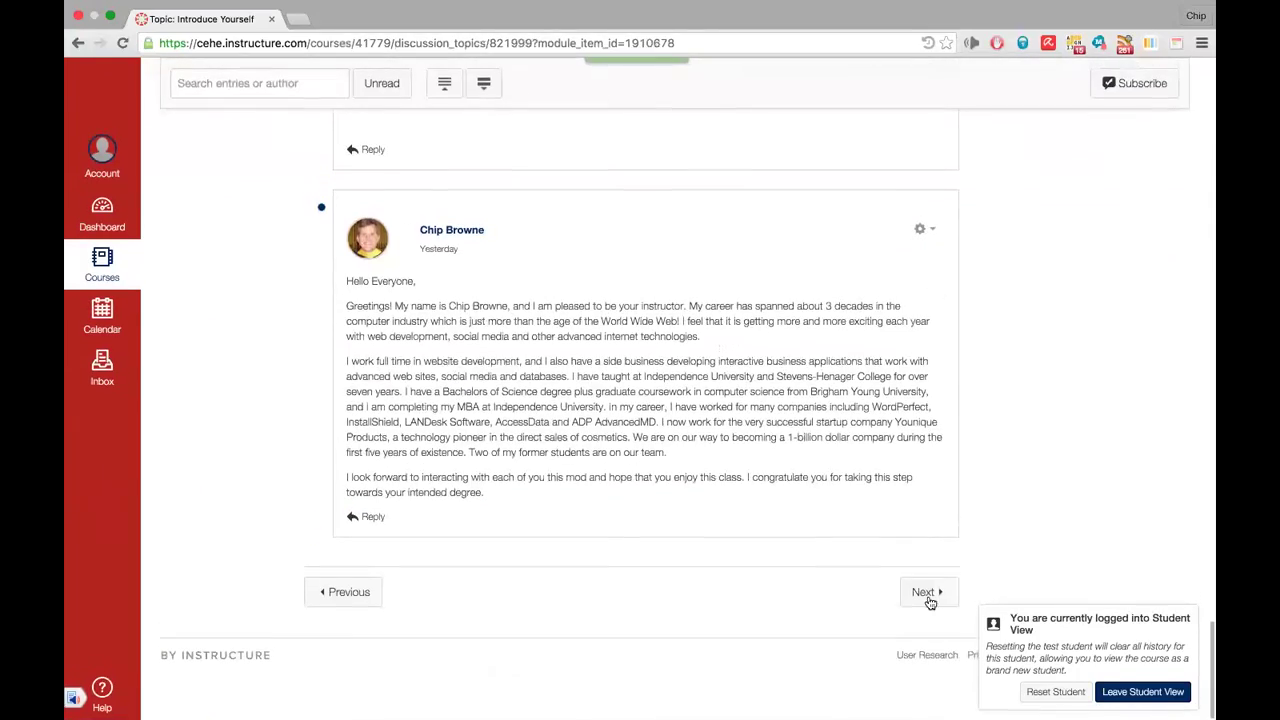
pyautogui.click(928, 591)
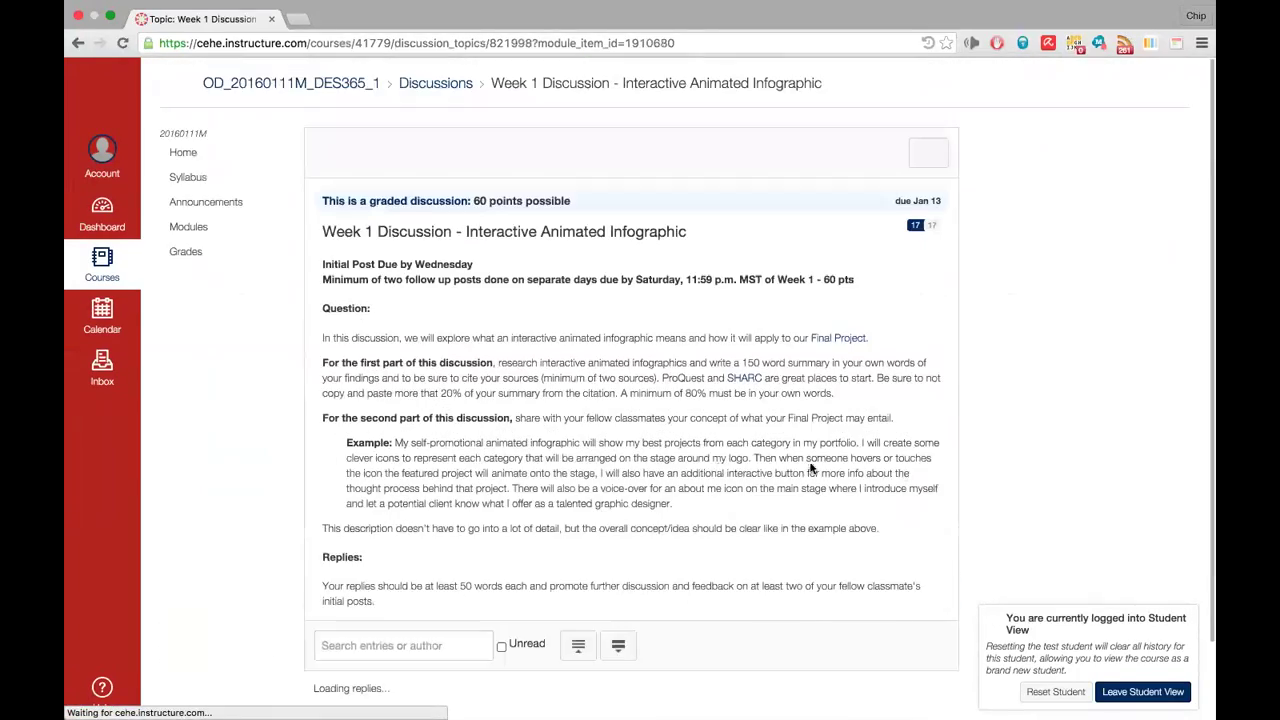
pyautogui.scroll(-5, 928, 325)
pyautogui.scroll(-20, 925, 313)
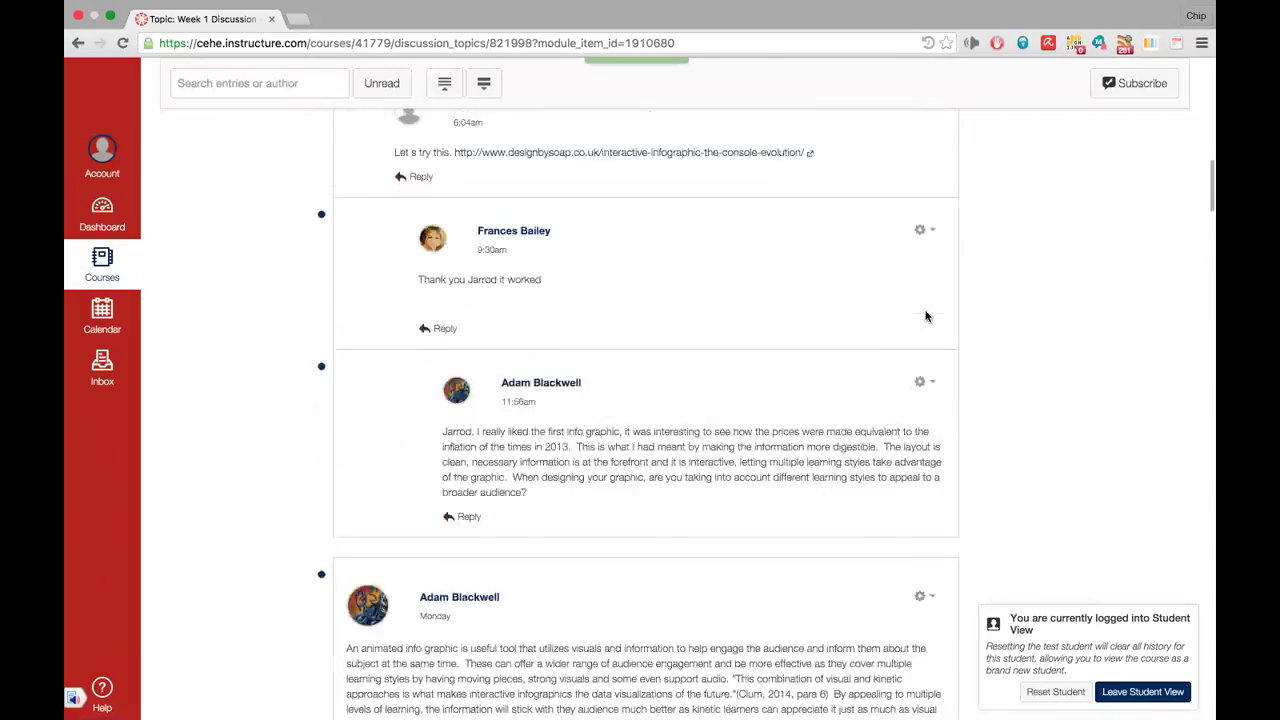
pyautogui.scroll(-20, 925, 316)
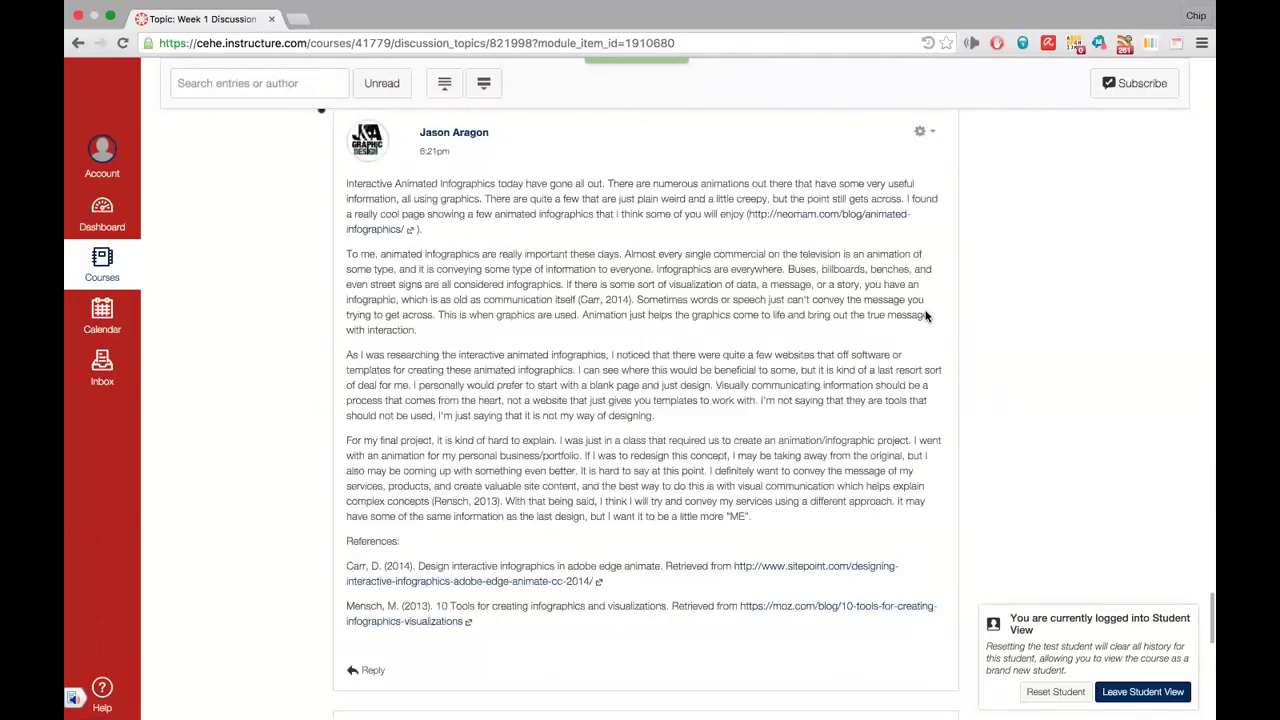
pyautogui.click(926, 600)
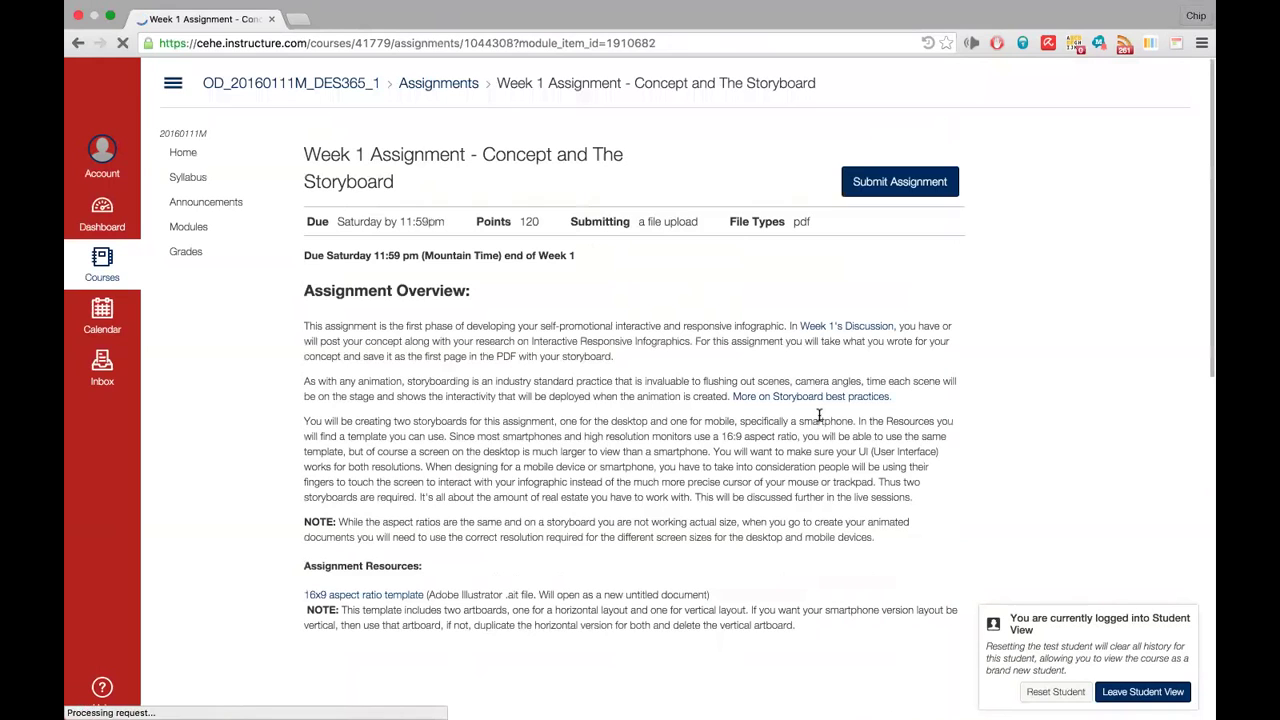
pyautogui.scroll(-15, 818, 420)
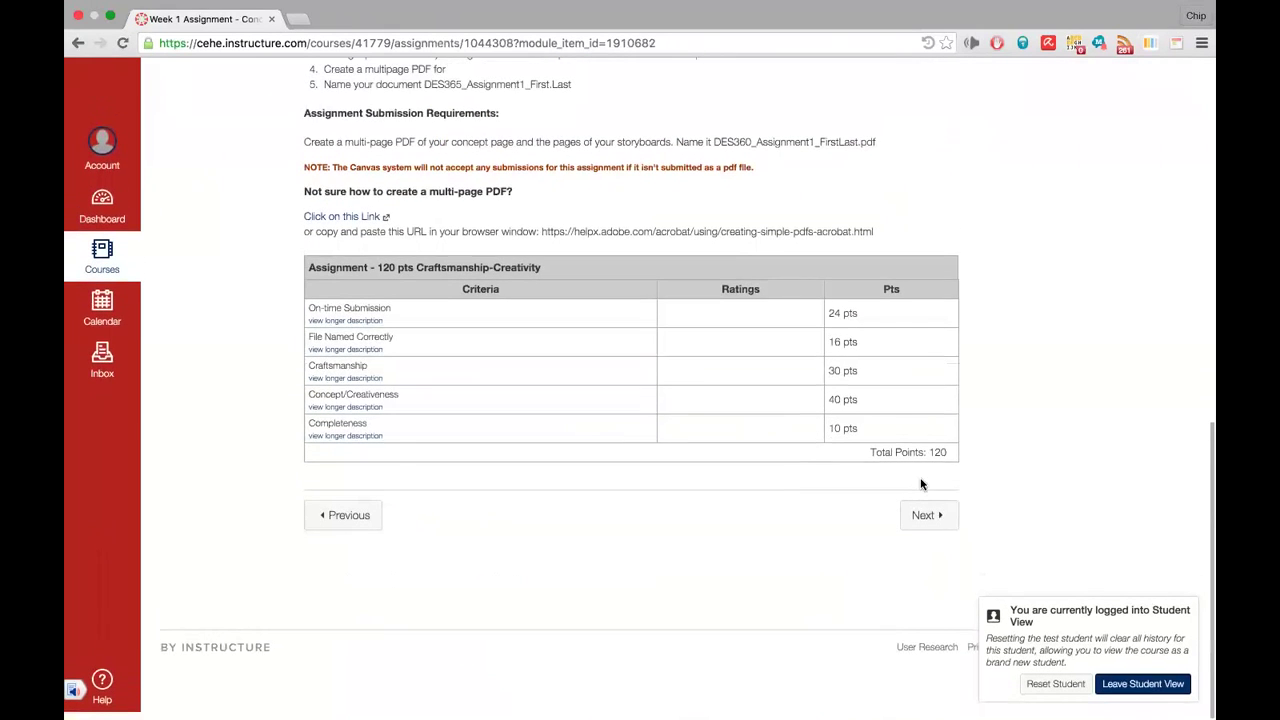
pyautogui.click(926, 530)
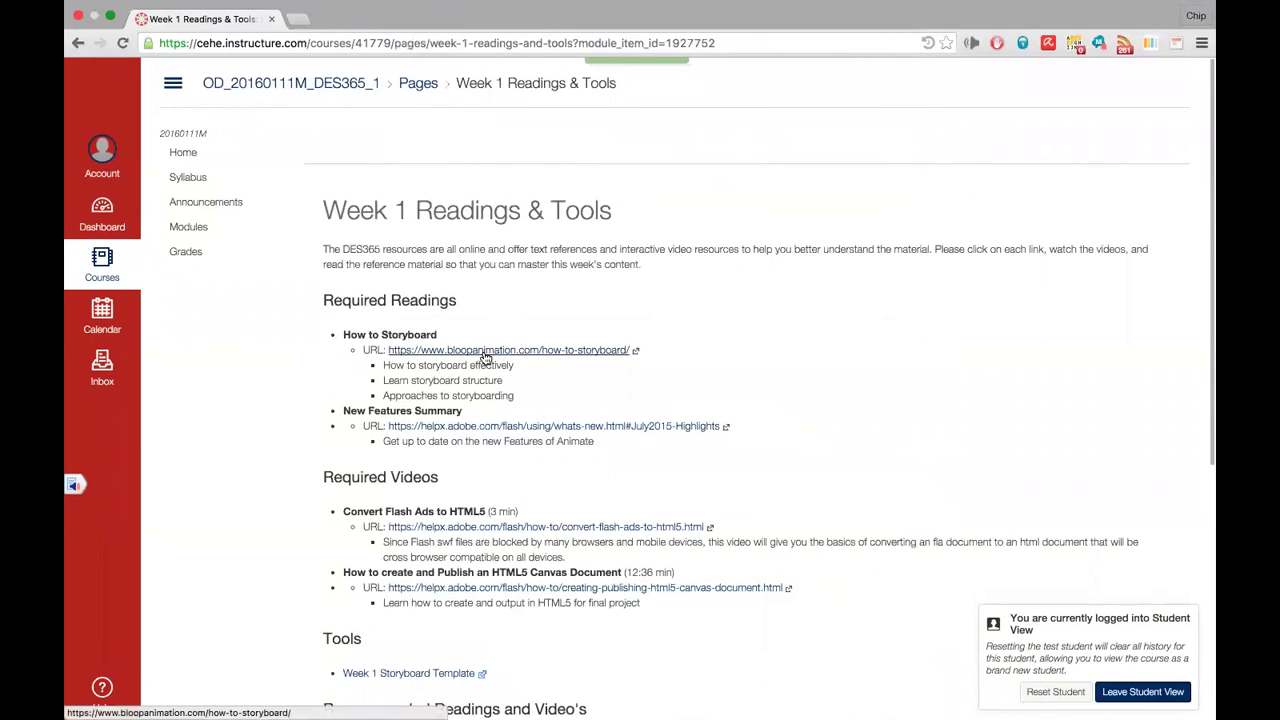
# Open How to Storyboard, New Features Summary, Convert Flash Ads to HTML5 and HTML5 Canvas document links in tabs
pyautogui.click(485, 352)
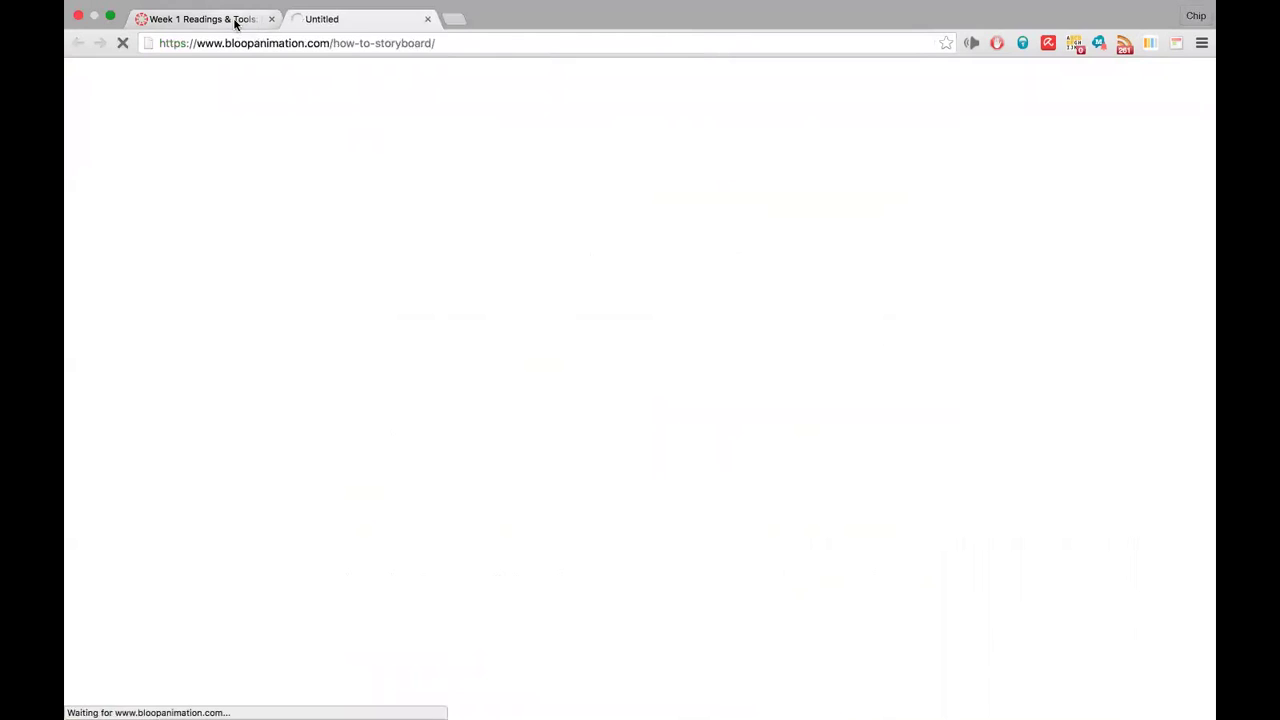
pyautogui.click(246, 26)
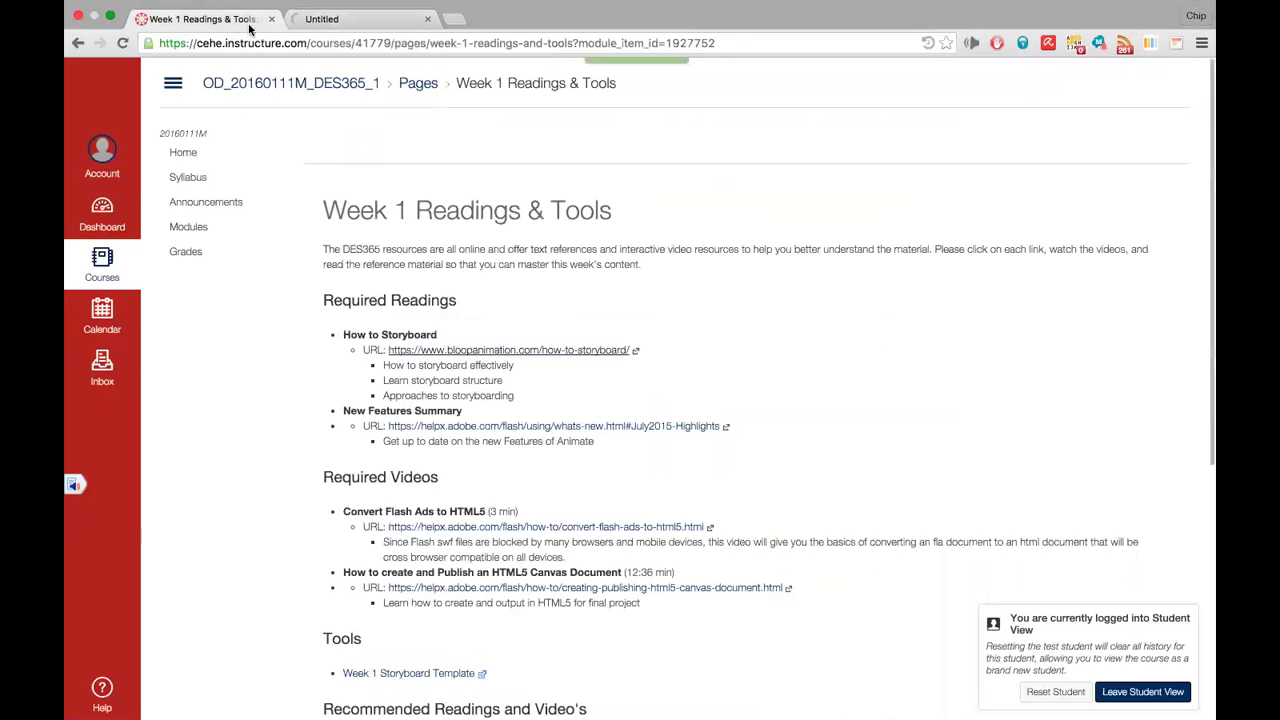
pyautogui.click(467, 429)
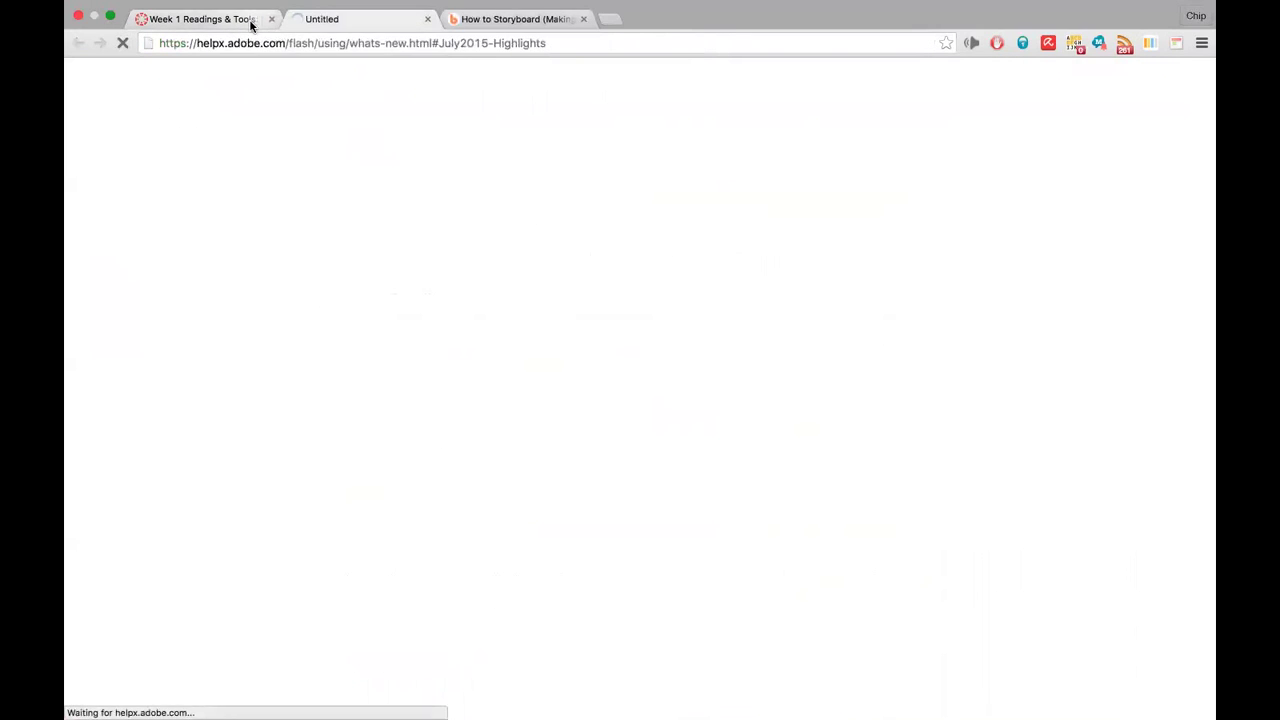
pyautogui.click(250, 24)
pyautogui.click(575, 528)
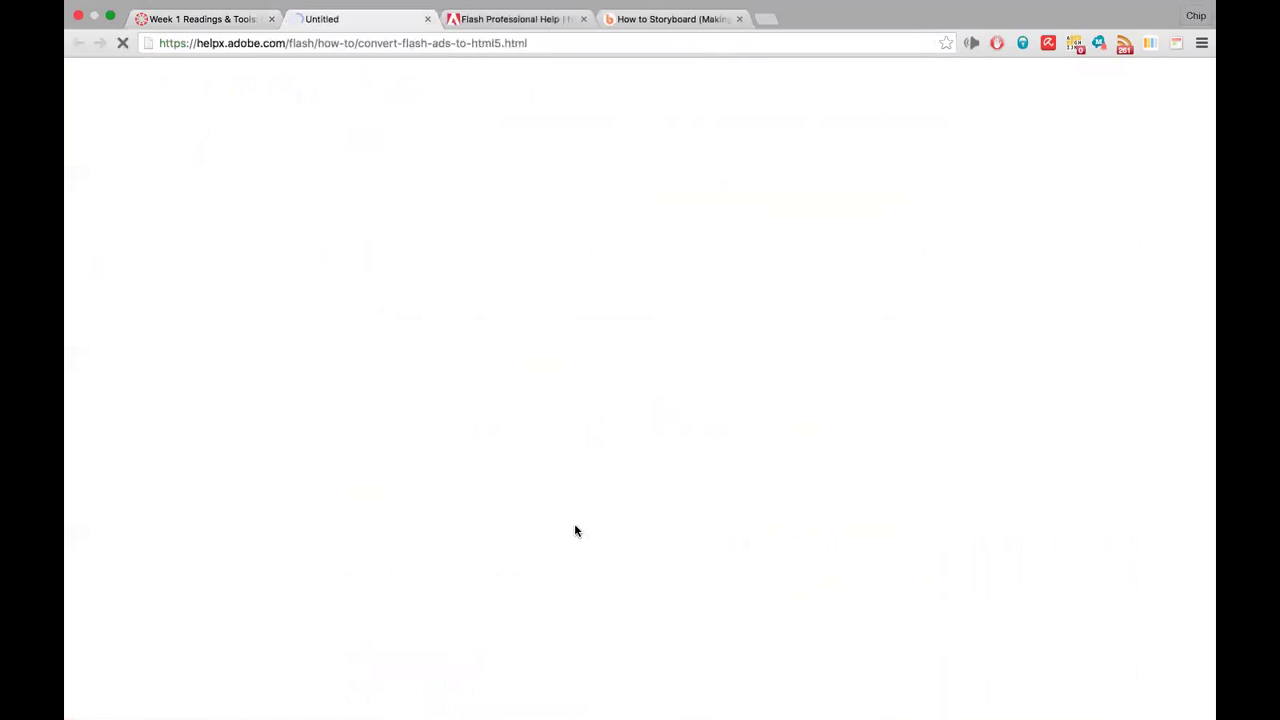
pyautogui.click(240, 20)
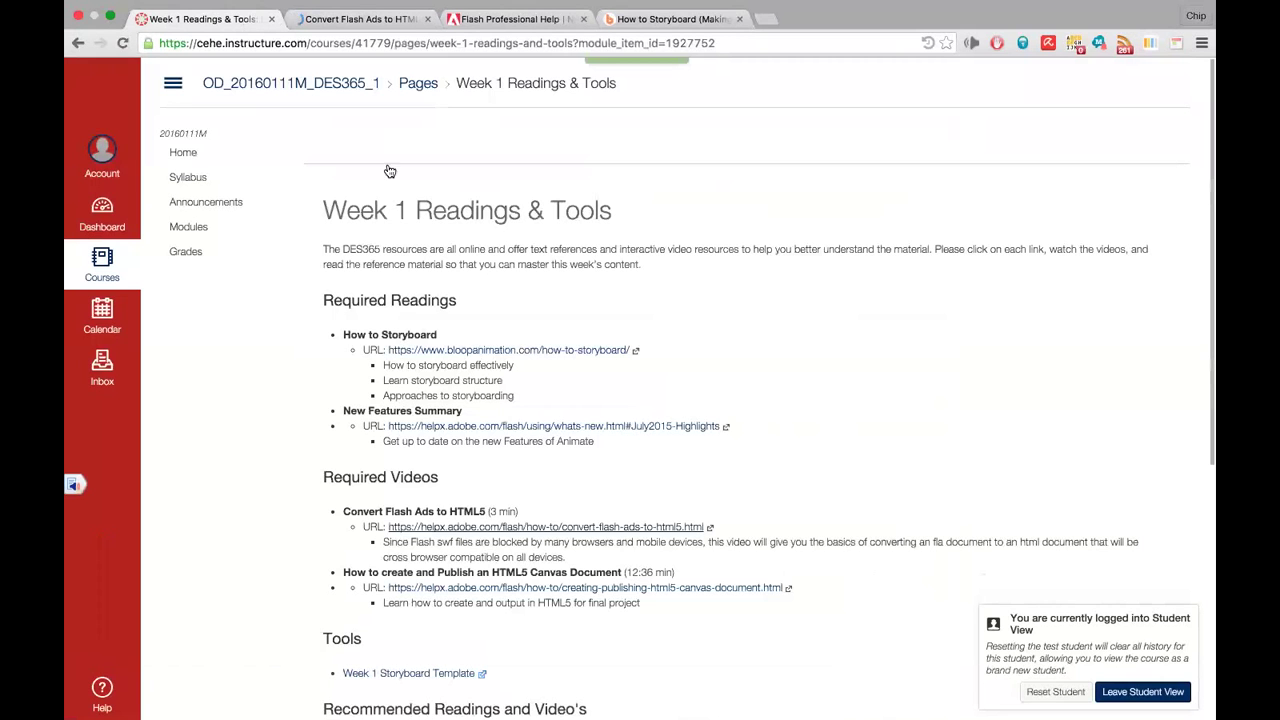
pyautogui.click(550, 588)
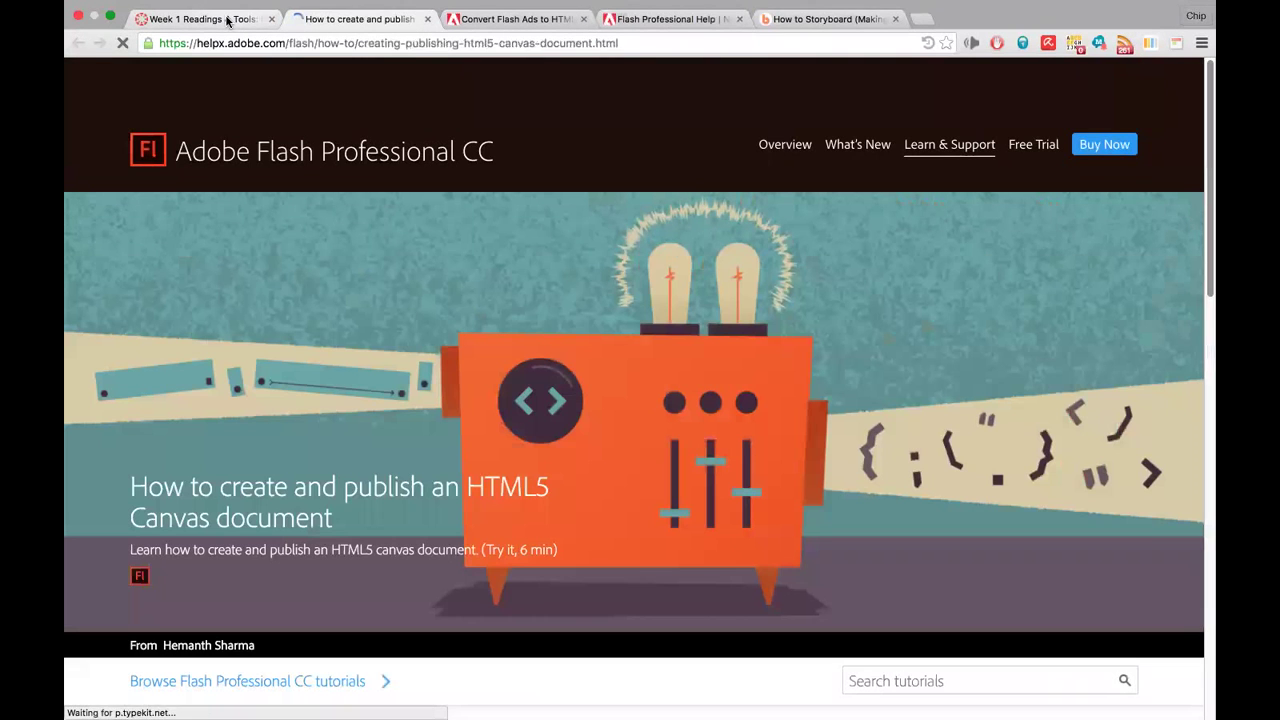
# Move between the Week 1 Assessment quiz and Adobe tutorial desktops, then show all spaces
pyautogui.hotkey('ctrl', 'Left')
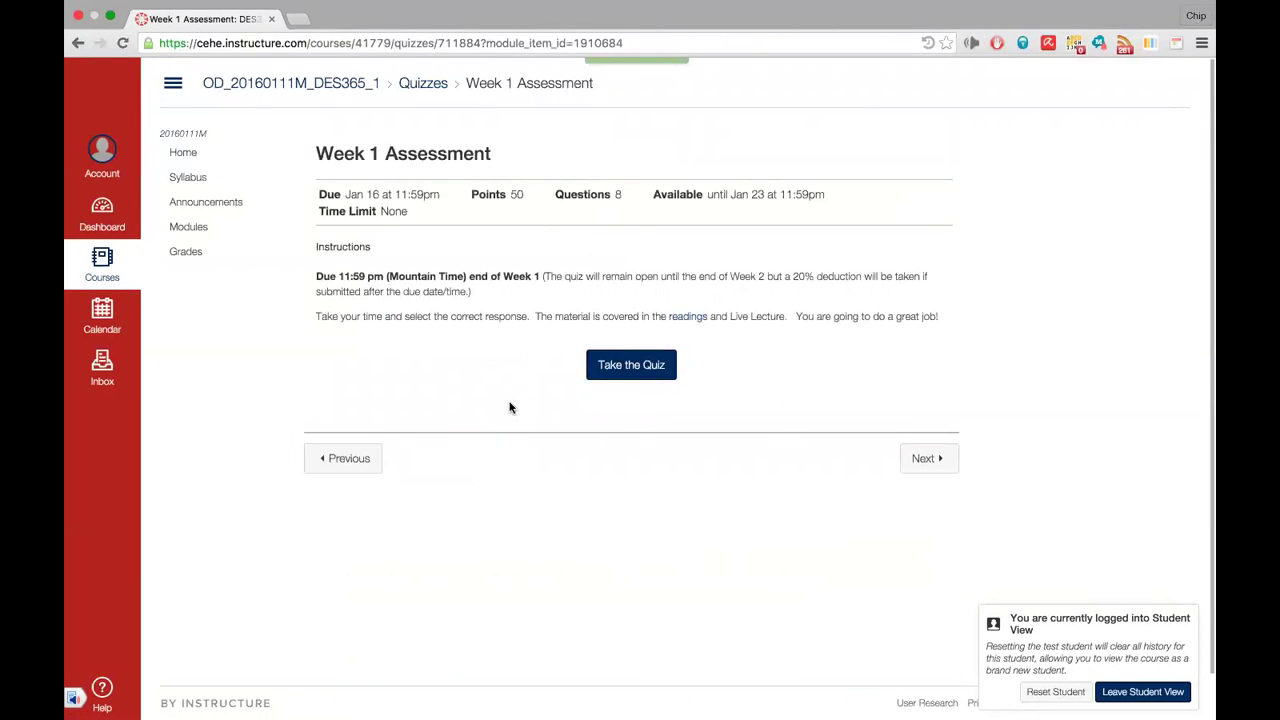
pyautogui.hotkey('ctrl', 'Right')
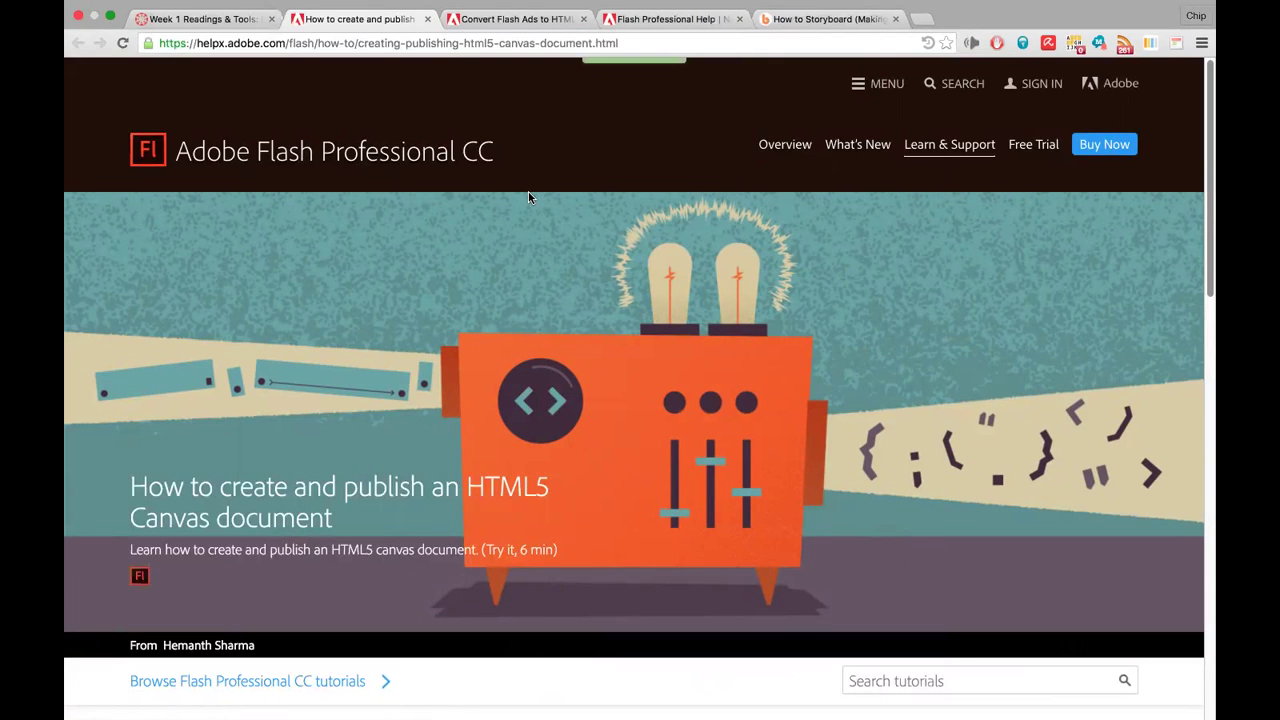
pyautogui.hotkey('ctrl', 'Left')
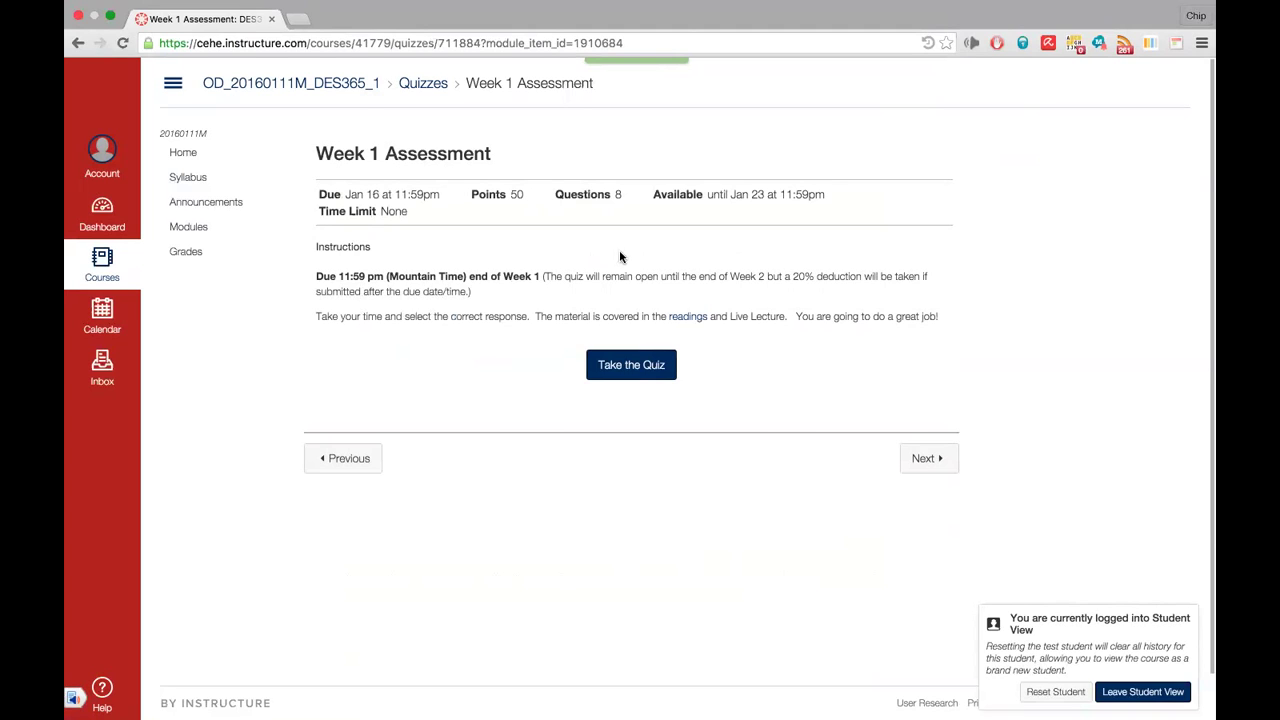
pyautogui.hotkey('ctrl', 'Up')
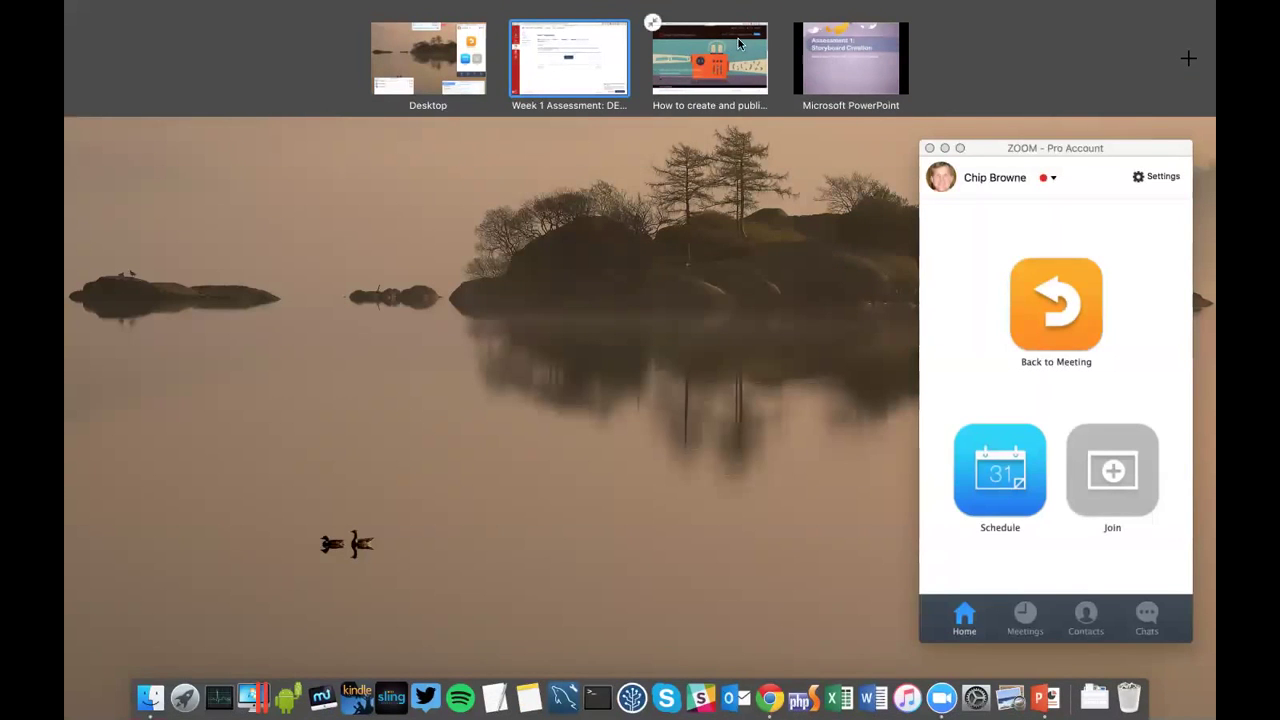
# Bring up the PowerPoint slideshow and advance from the Assessment 1 title slide to Question 1
pyautogui.click(838, 53)
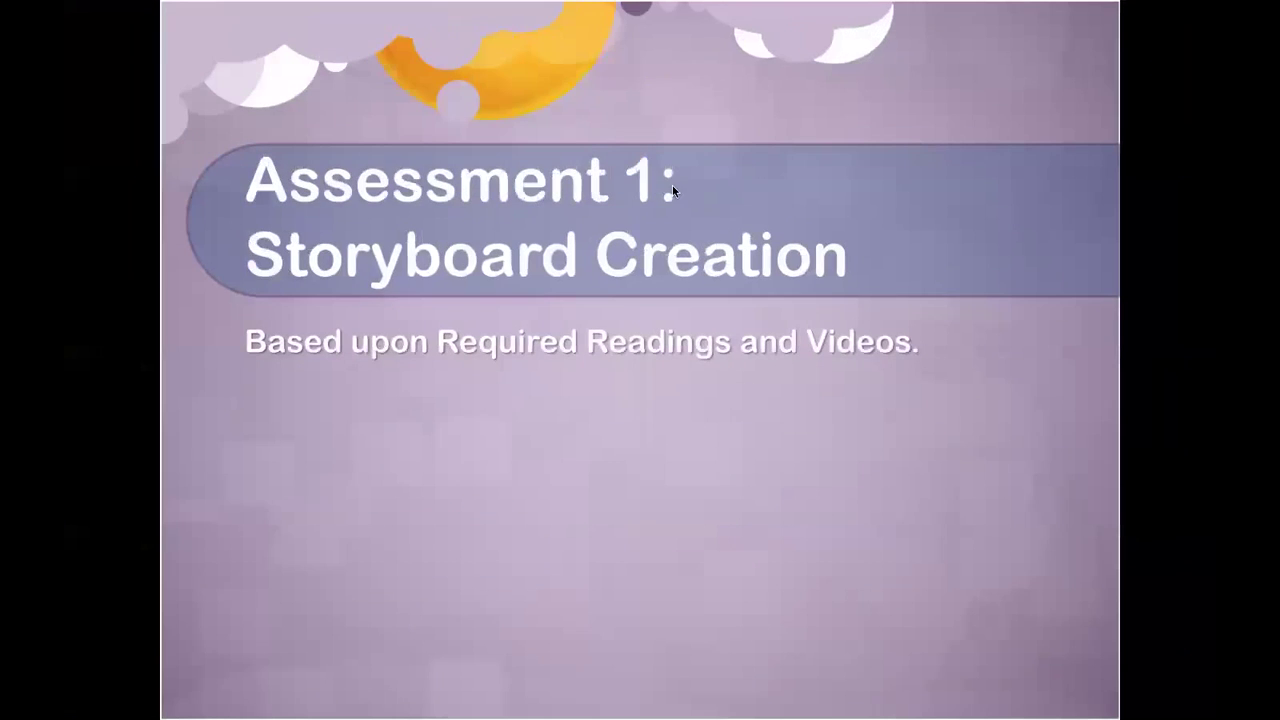
pyautogui.click(629, 395)
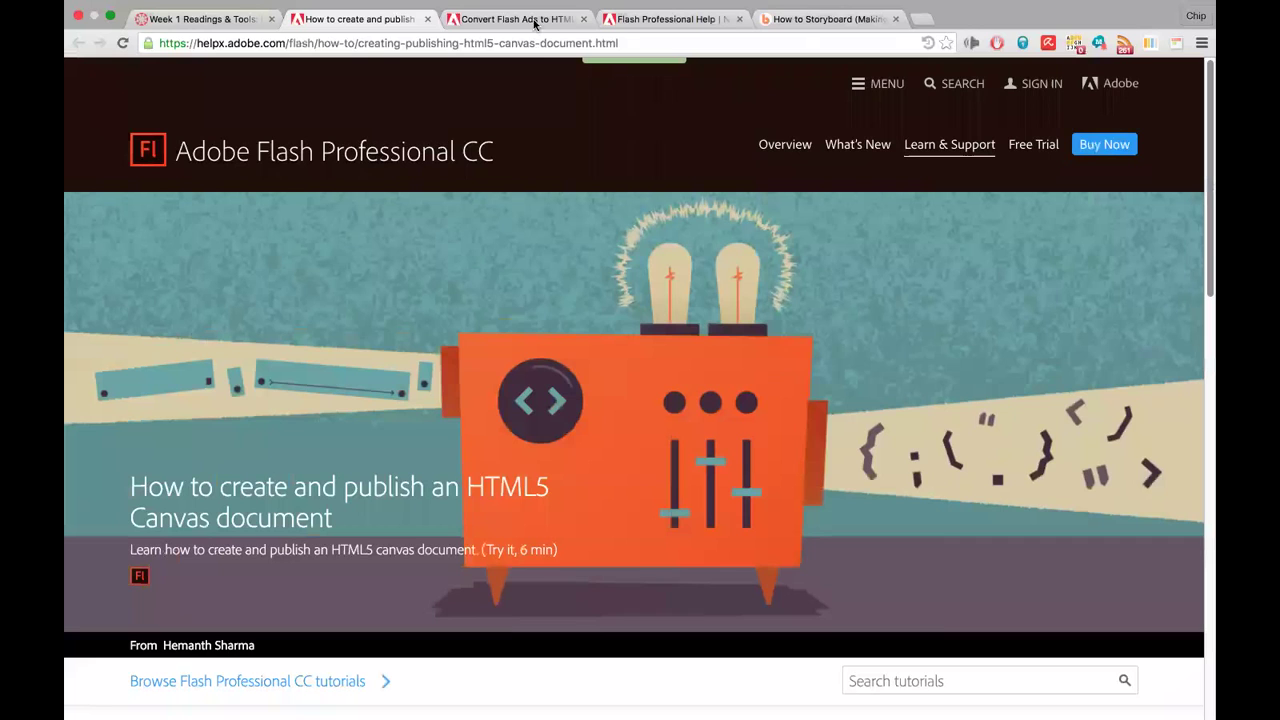
# Move the How to Storyboard tab into the slot beside the Week 1 Readings & Tools tab
pyautogui.click(788, 20)
pyautogui.moveTo(788, 20); pyautogui.dragTo(352, 45)
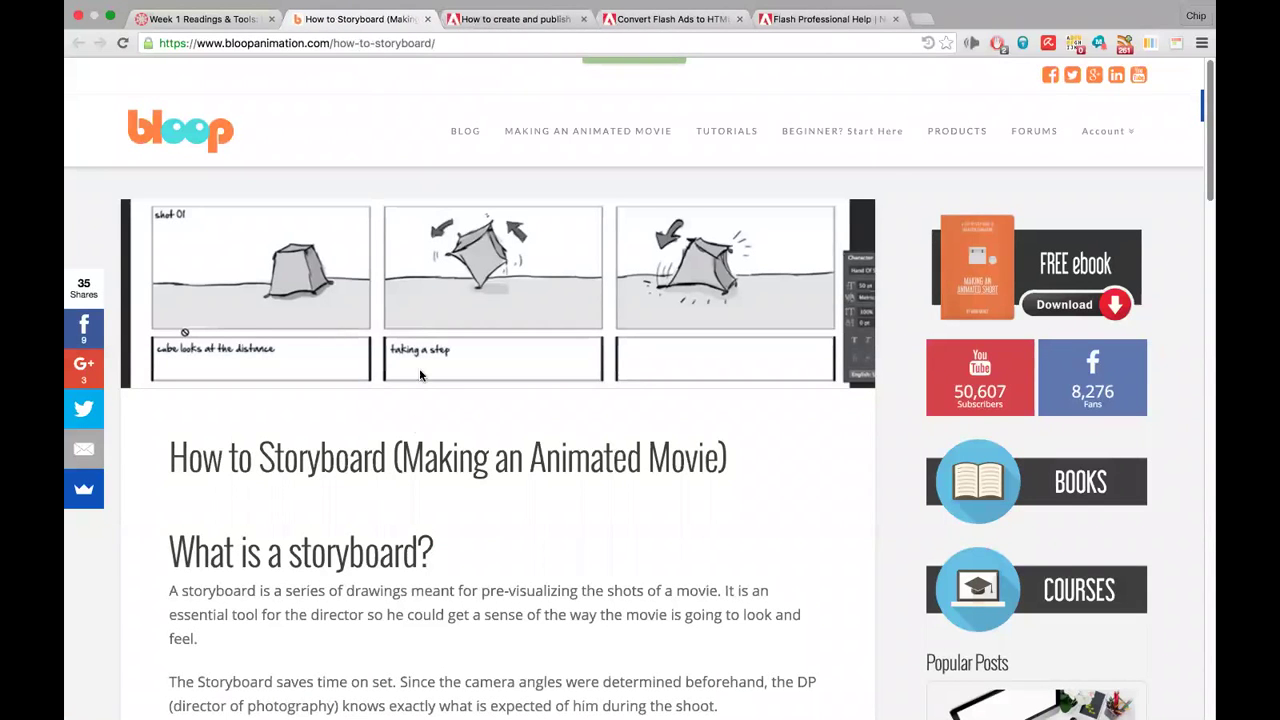
pyautogui.click(192, 19)
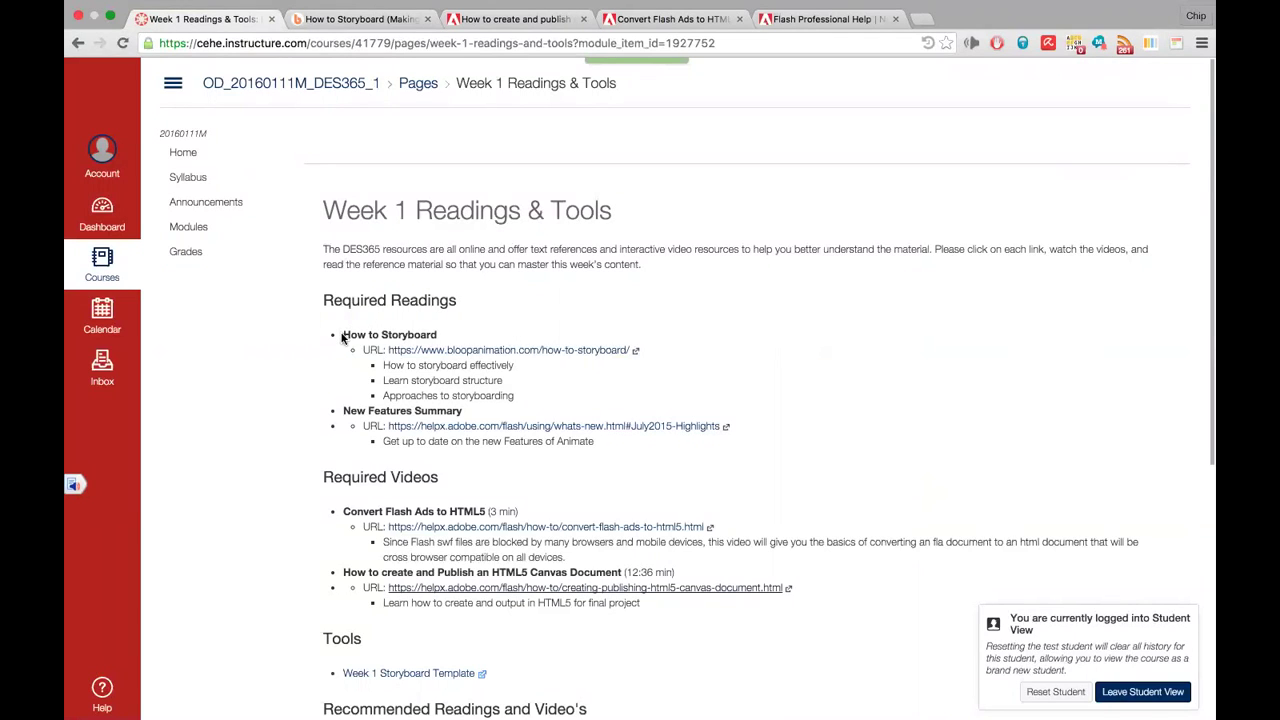
# Highlight the How to Storyboard reading heading, reopen the article, and show all desktop spaces
pyautogui.moveTo(343, 336); pyautogui.dragTo(435, 341)
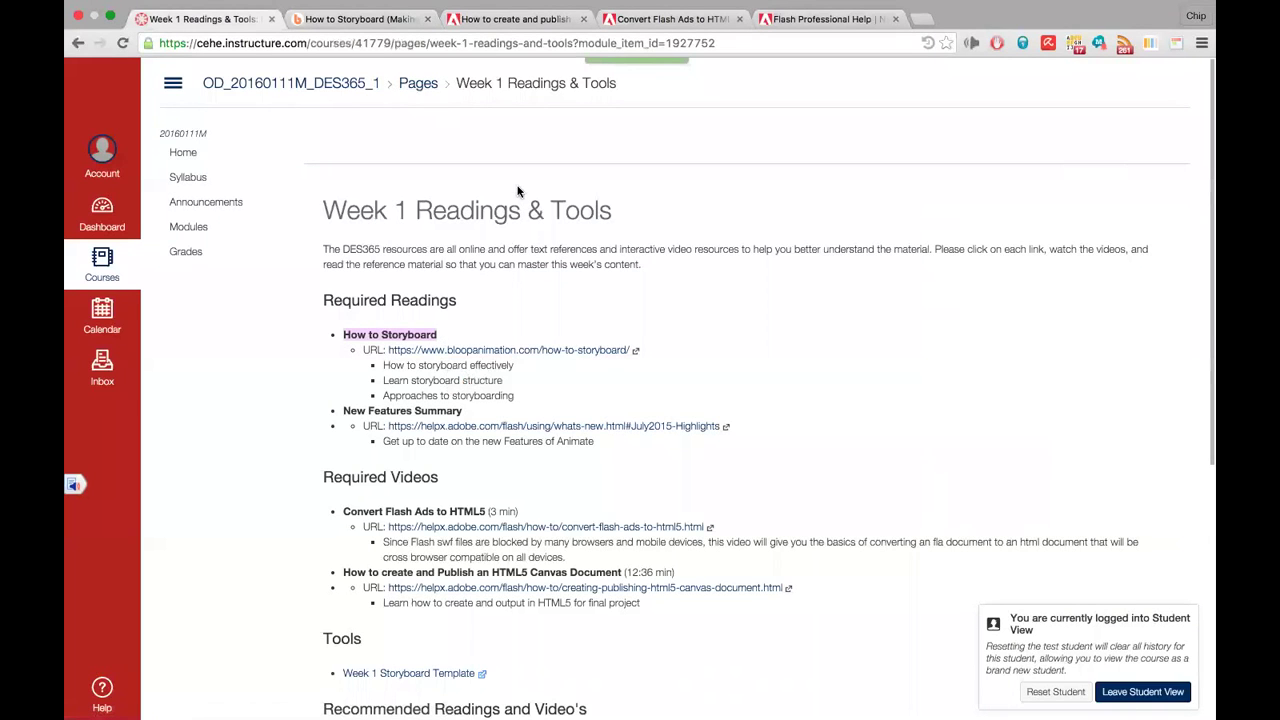
pyautogui.click(362, 19)
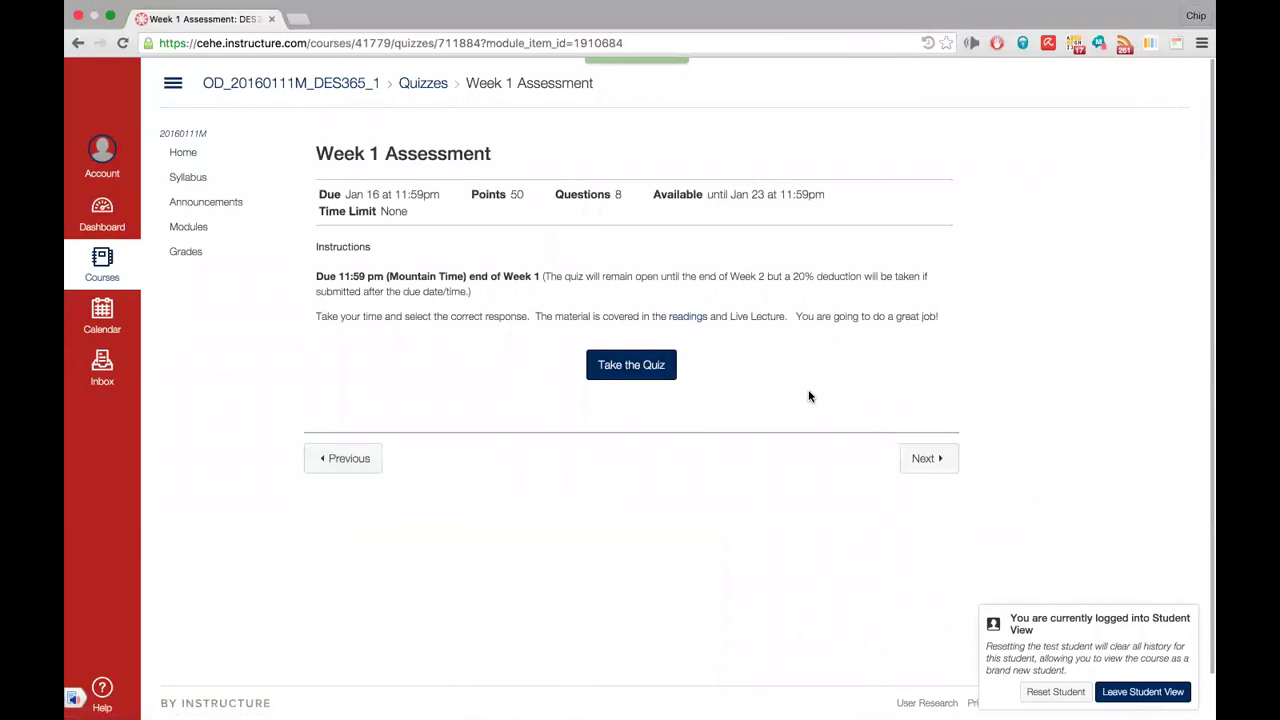
pyautogui.hotkey('ctrl', 'Right')
pyautogui.hotkey('ctrl', 'Up')
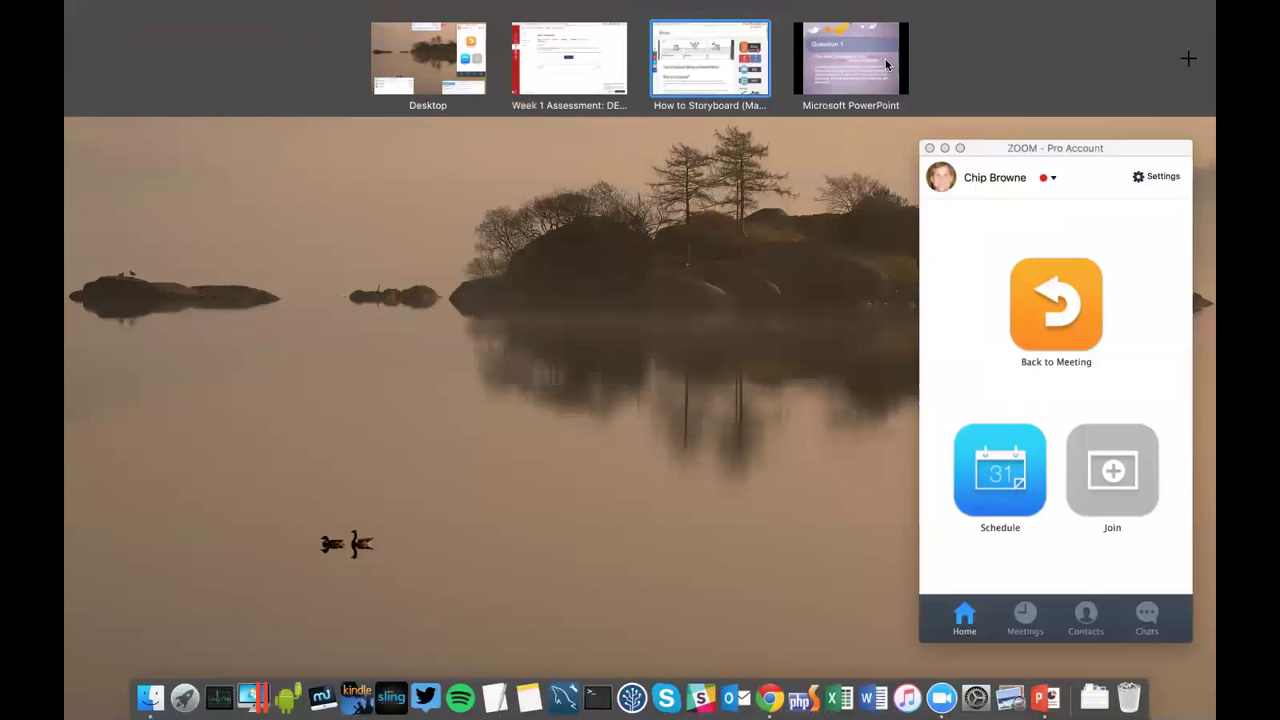
# Place the PowerPoint space beside How to Storyboard in Mission Control and enter the slideshow
pyautogui.moveTo(858, 46); pyautogui.dragTo(707, 54)
pyautogui.click(707, 54)
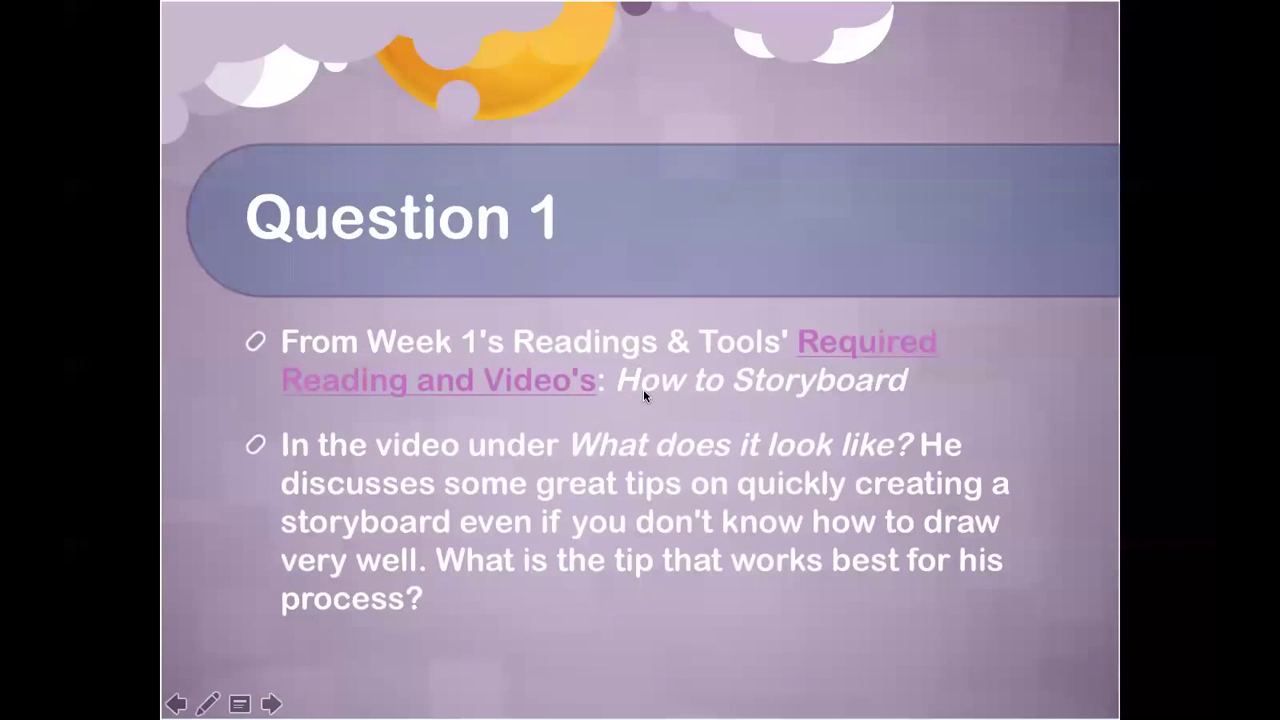
pyautogui.hotkey('ctrl', 'Left')
pyautogui.hotkey('ctrl', 'Right')
# Scroll through the How to Storyboard article and compare it against the Question 1 slide
pyautogui.hotkey('ctrl', 'Left')
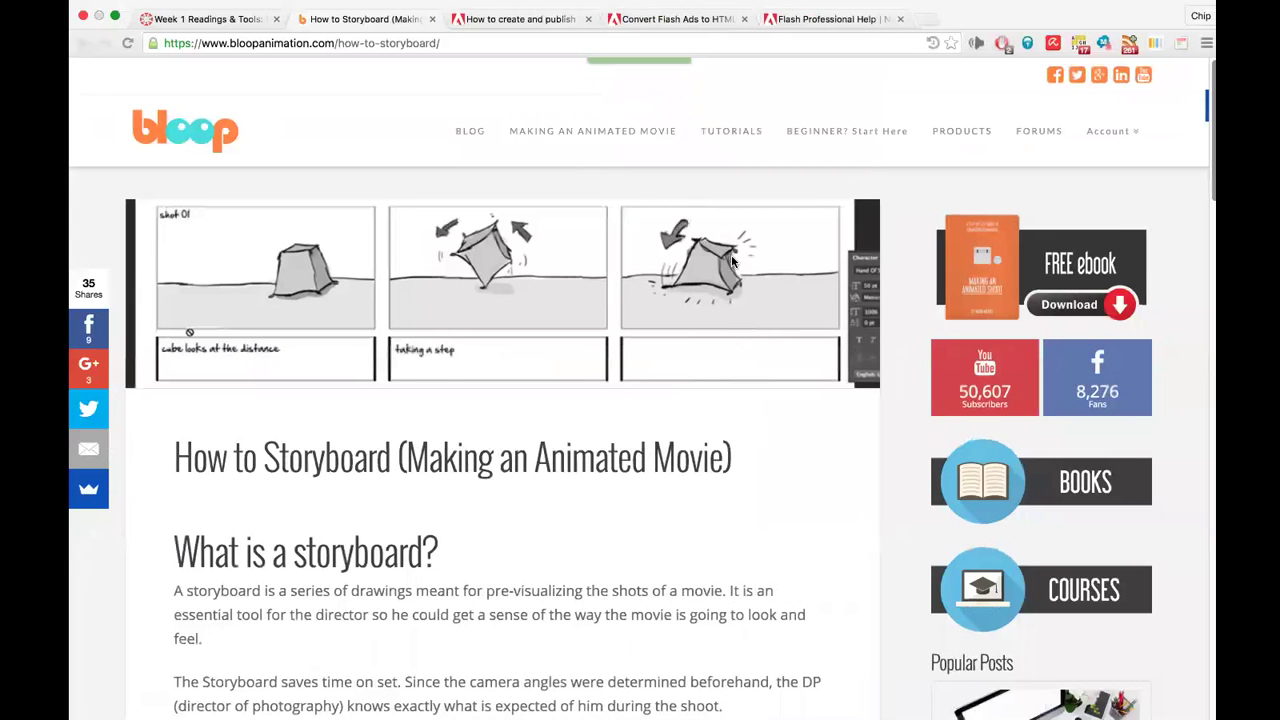
pyautogui.scroll(-10, 581, 520)
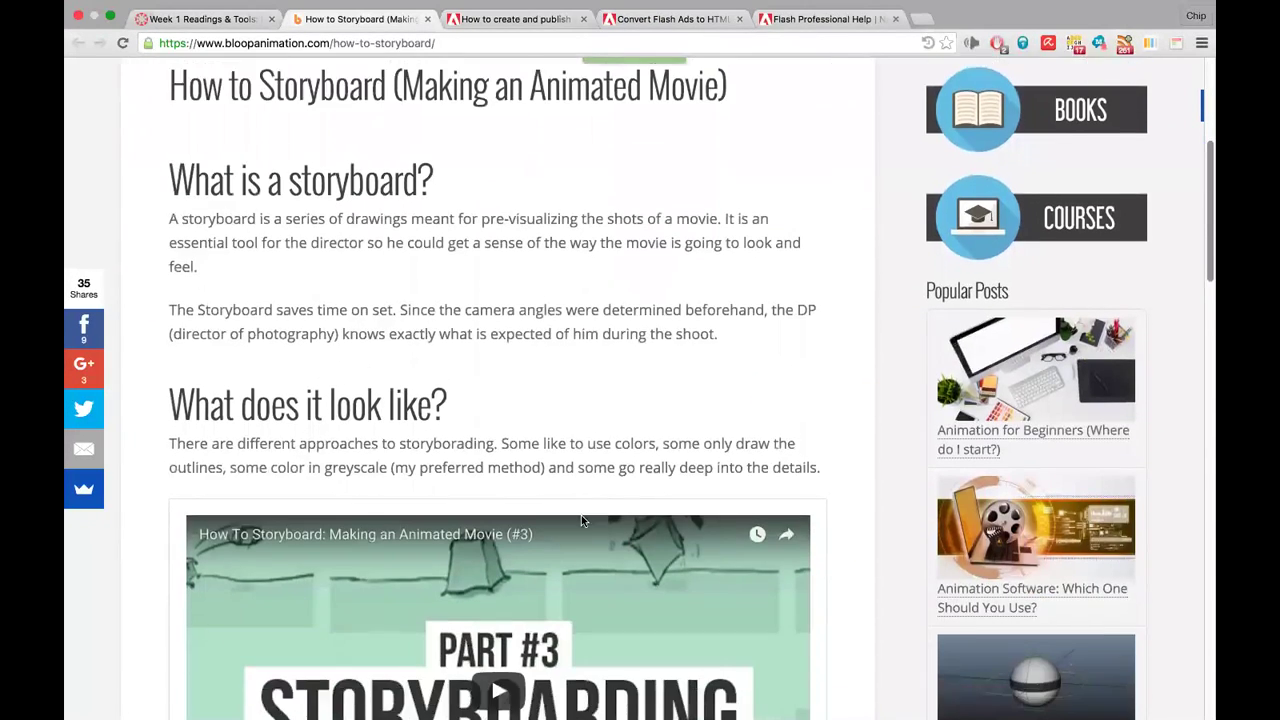
pyautogui.scroll(-3, 583, 523)
pyautogui.scroll(3, 583, 523)
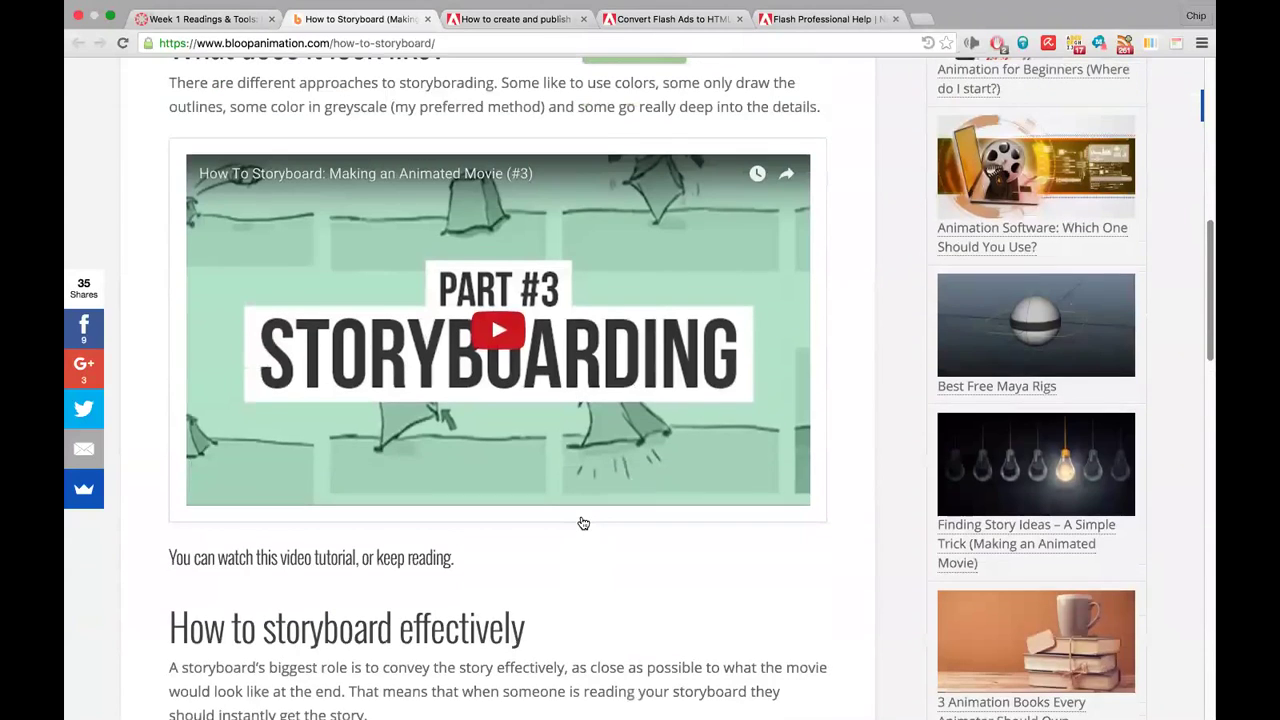
pyautogui.hotkey('ctrl', 'Right')
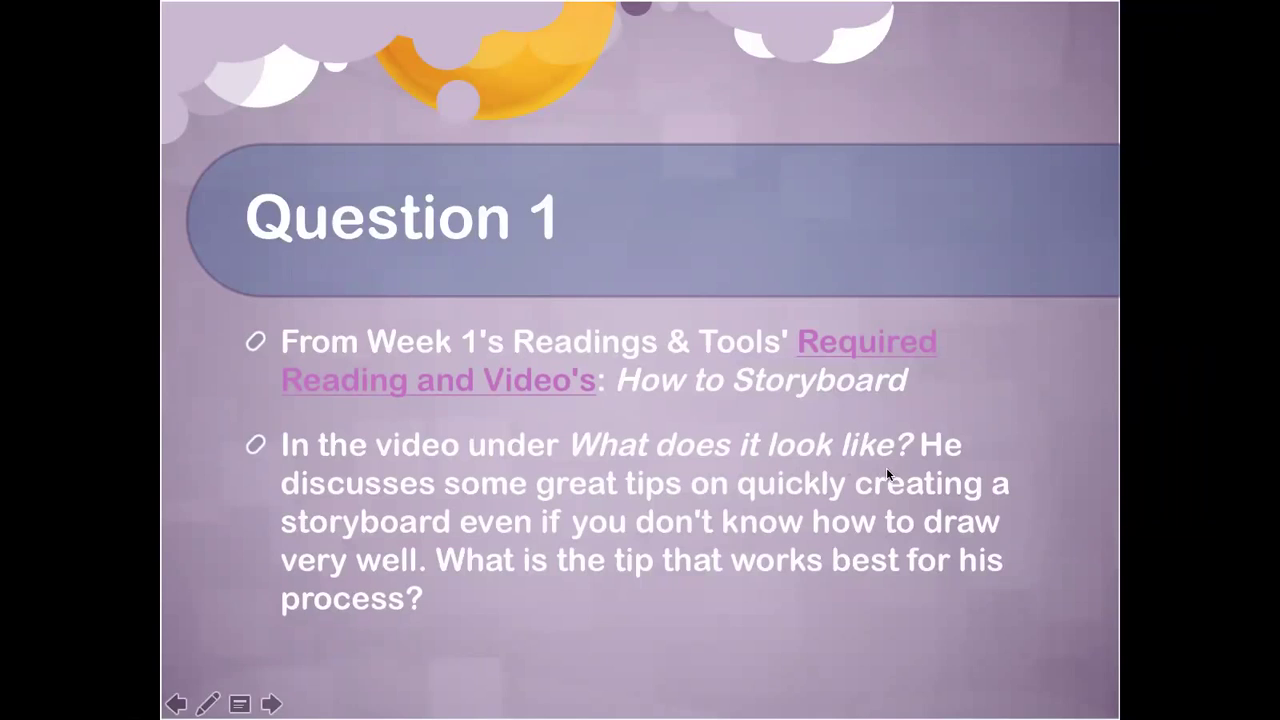
pyautogui.hotkey('ctrl', 'Left')
# Scroll the article to the Part #3 Storyboarding video, then advance the slideshow to Question 2
pyautogui.scroll(-3, 519, 438)
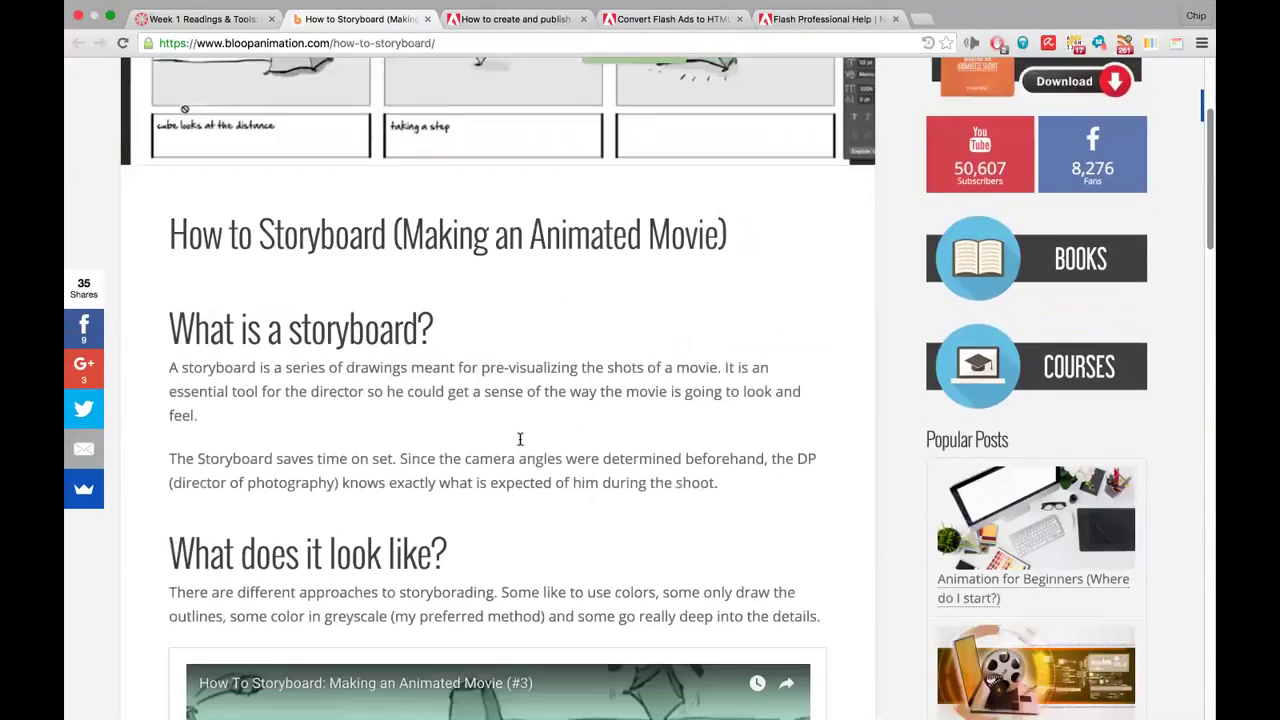
pyautogui.scroll(-5, 519, 438)
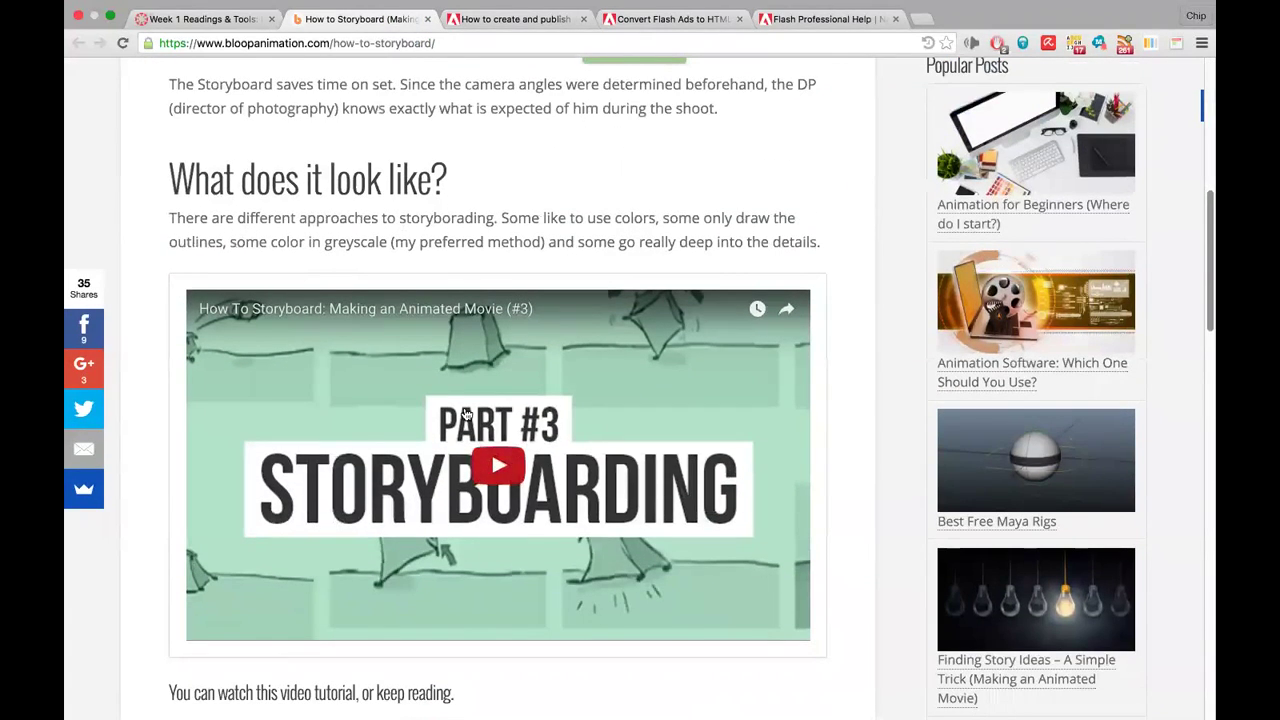
pyautogui.hotkey('ctrl', 'Right')
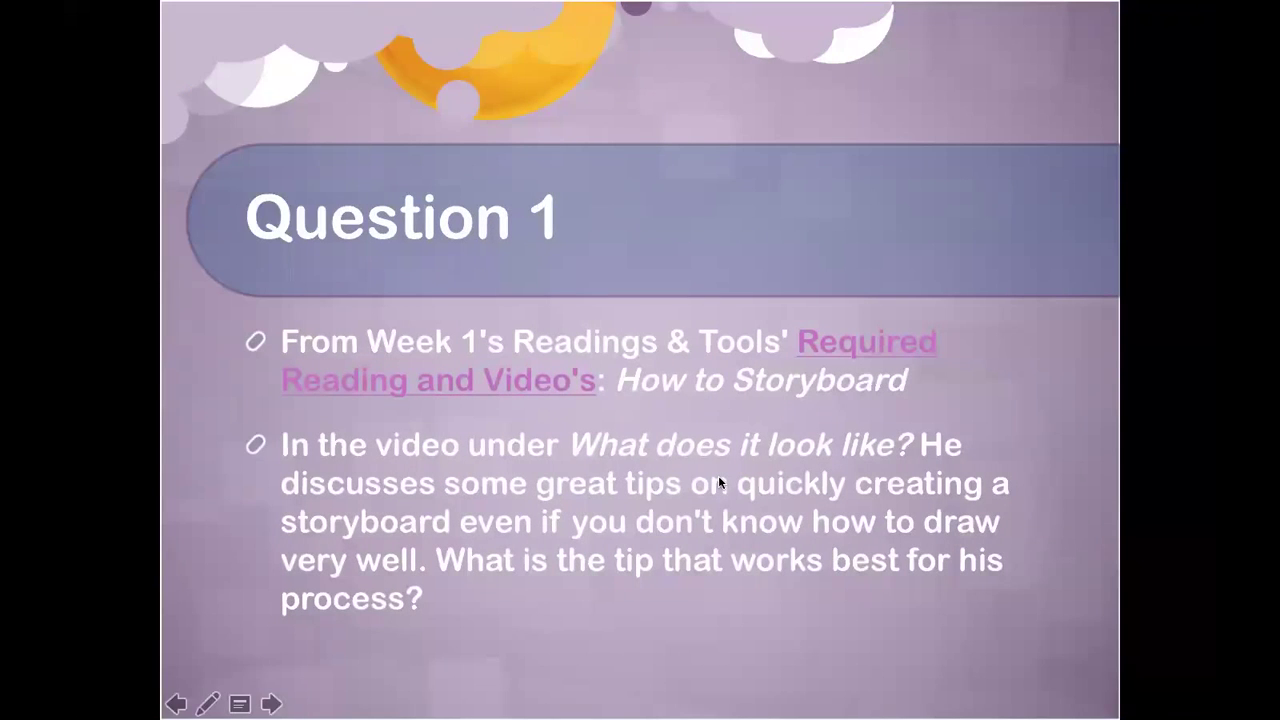
pyautogui.click(718, 476)
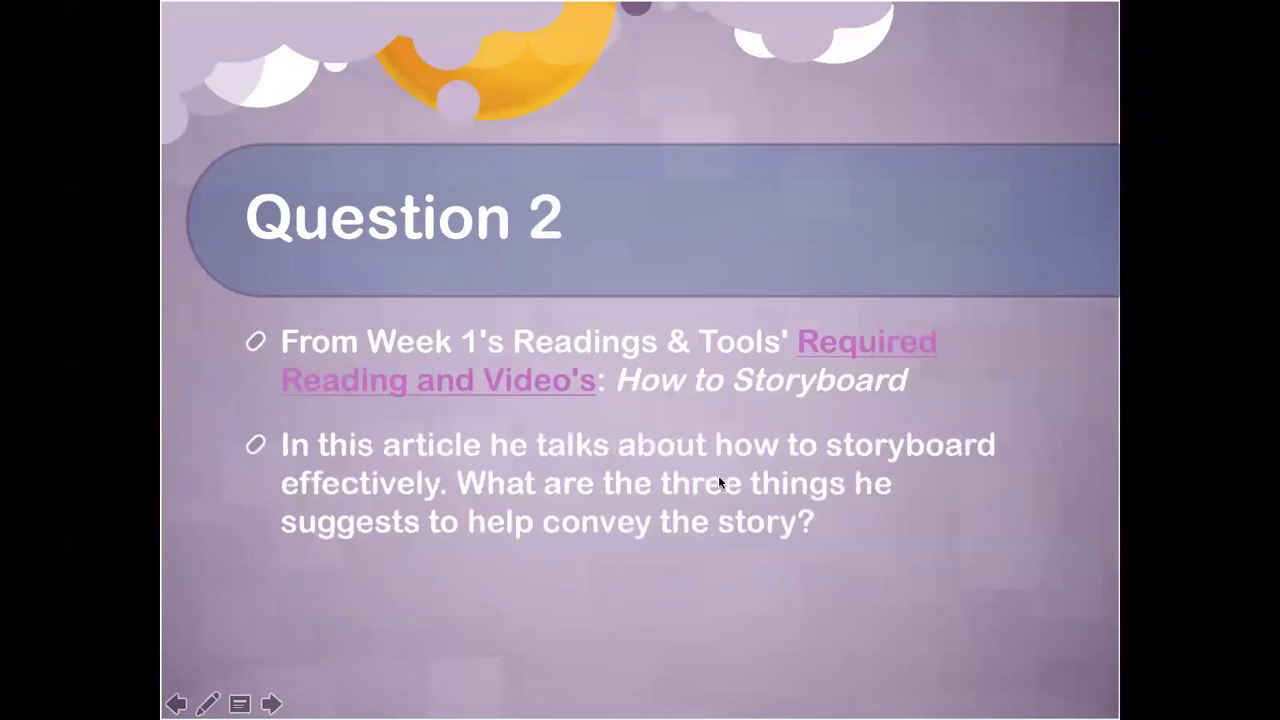